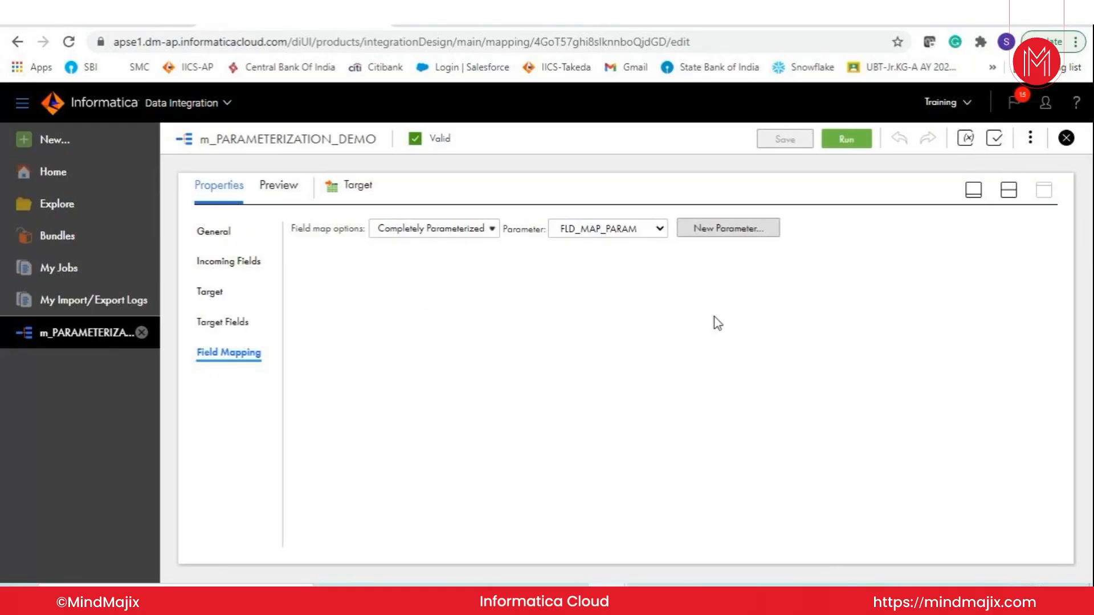
Start a run of the m_PARAMETERIZATION_DEMO mapping with runtime environment DESKTOP-DAQTMEM and proceed to its source settings
{"action": "left_click", "coordinate": [848, 142]}
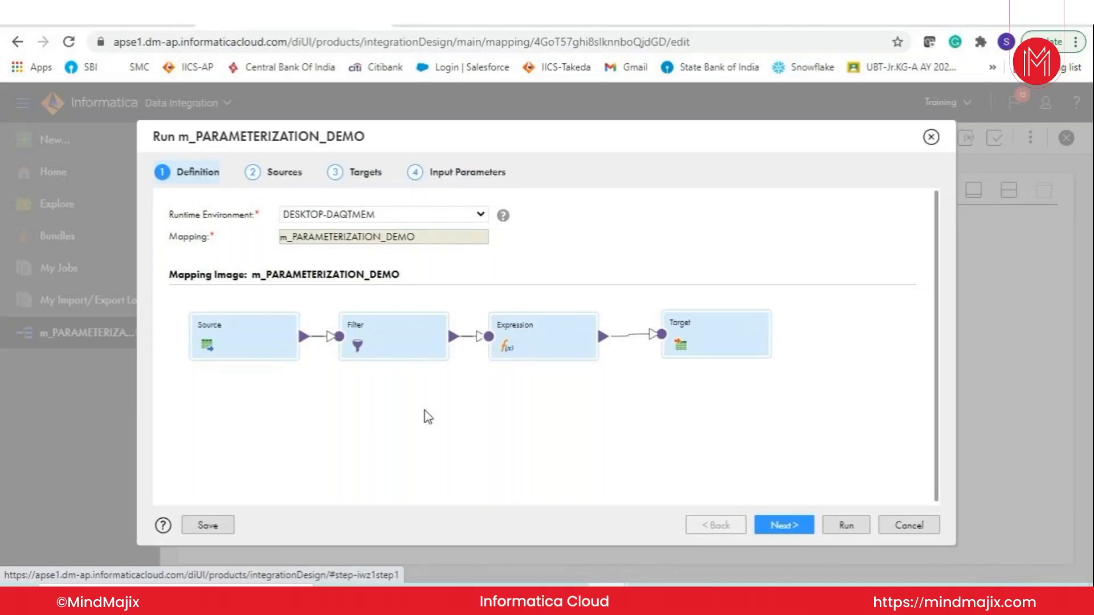
{"action": "left_click", "coordinate": [343, 223]}
{"action": "left_click", "coordinate": [344, 224]}
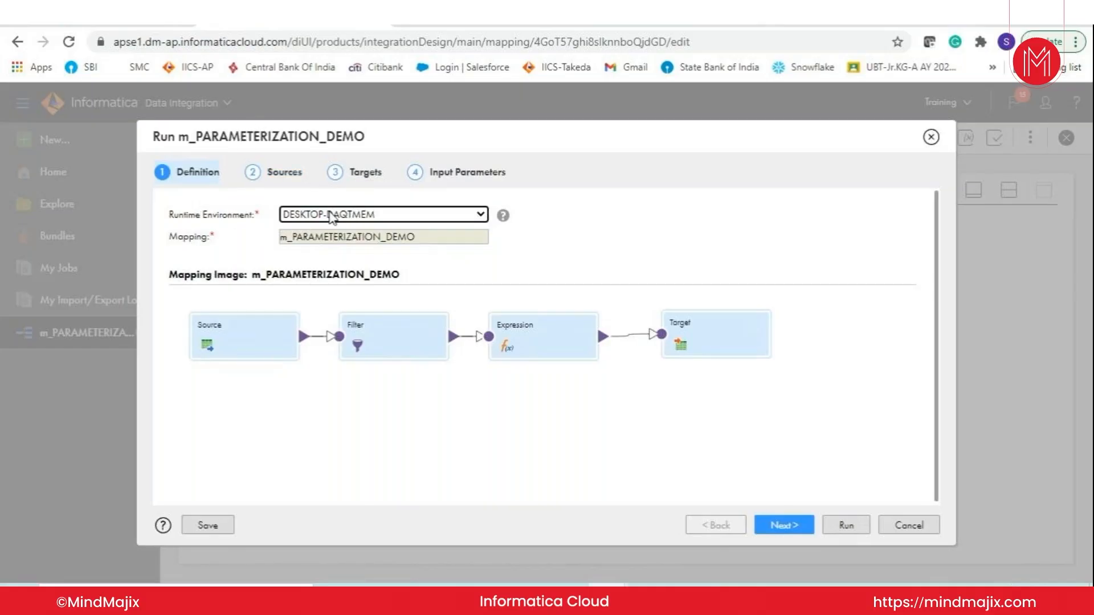
{"action": "left_click", "coordinate": [782, 521]}
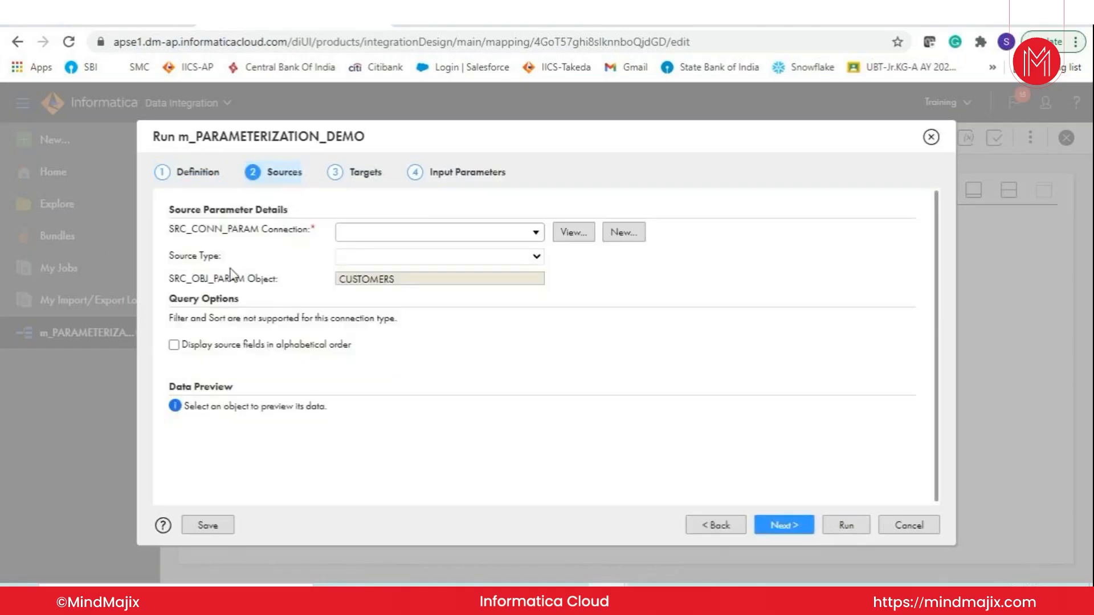
Set the SRC_CONN_PARAM source connection to ORACLE_CONNECTION (Oracle)
{"action": "left_click_drag", "start_coordinate": [181, 228], "coordinate": [283, 228]}
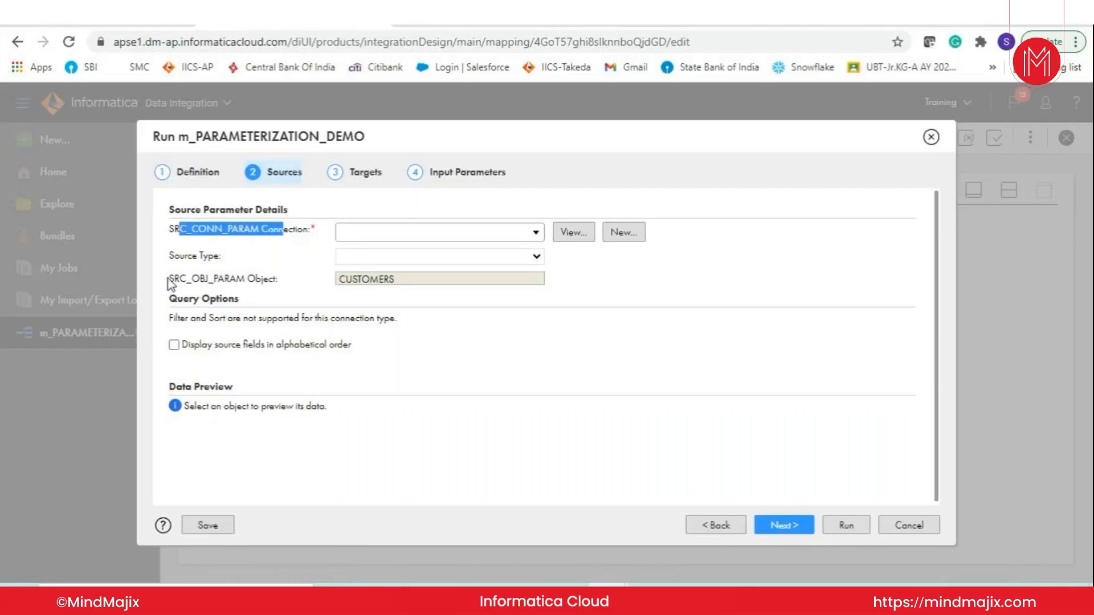
{"action": "left_click_drag", "start_coordinate": [174, 278], "coordinate": [230, 279]}
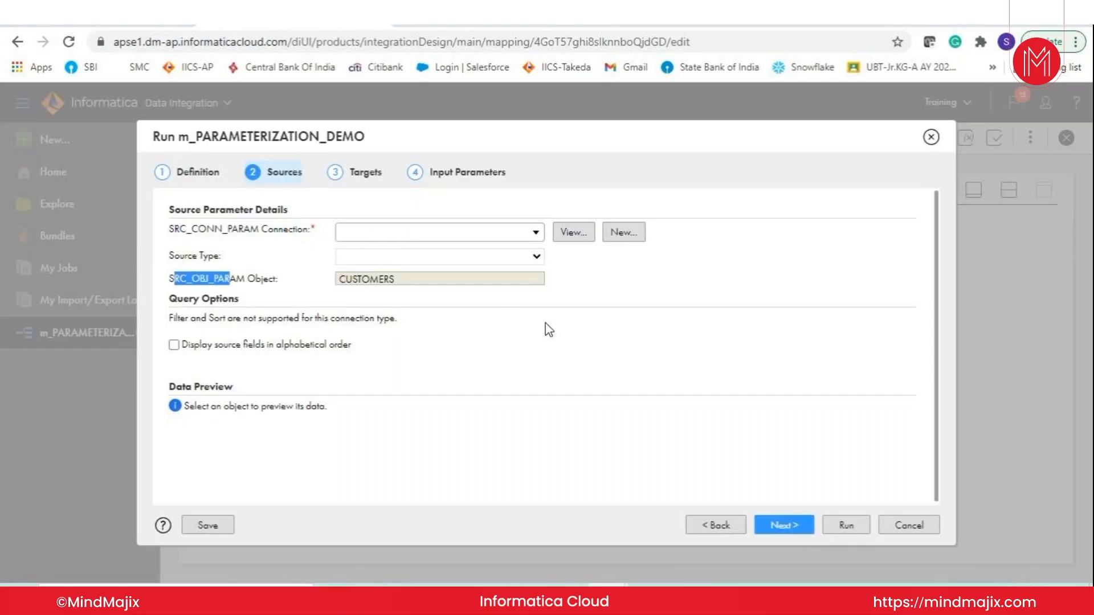
{"action": "left_click", "coordinate": [491, 242]}
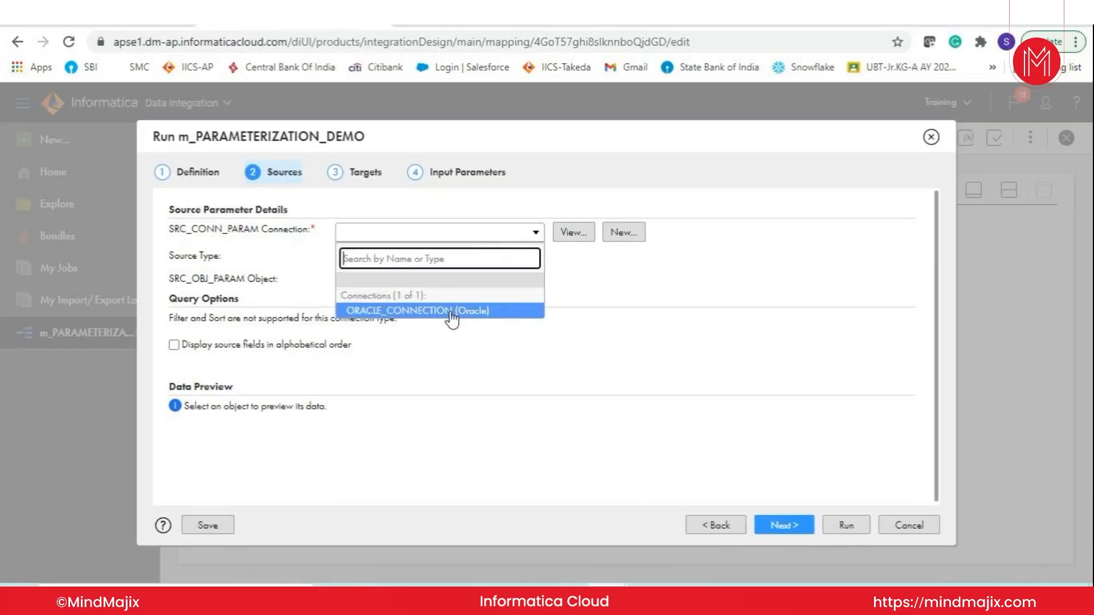
{"action": "left_click", "coordinate": [452, 312]}
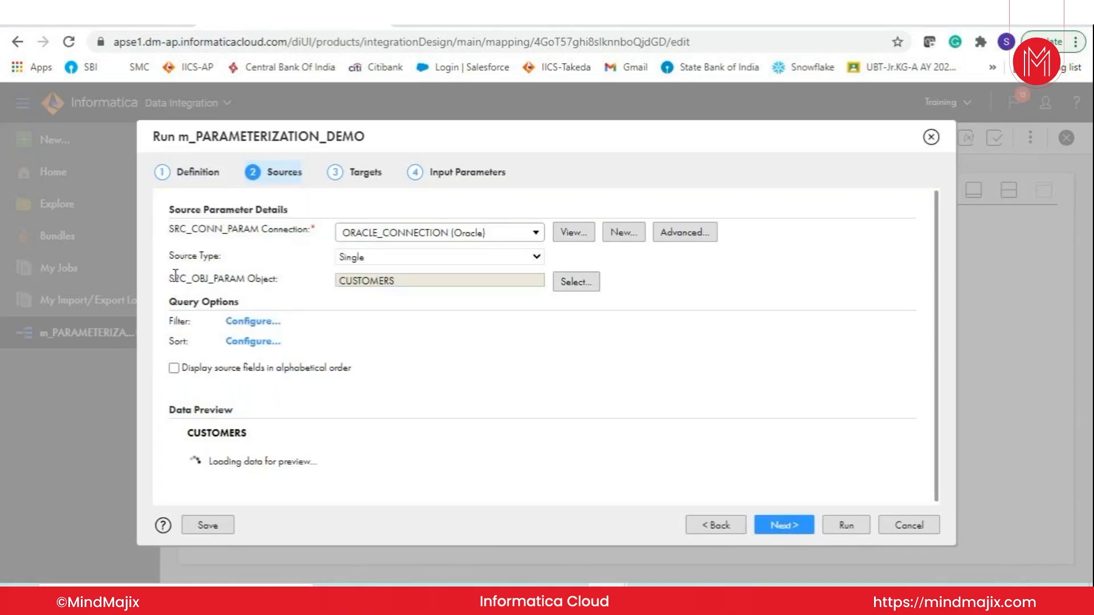
Review the source objects available for SRC_OBJ_PARAM and close the selection, keeping CUSTOMERS
{"action": "left_click_drag", "start_coordinate": [177, 276], "coordinate": [242, 275]}
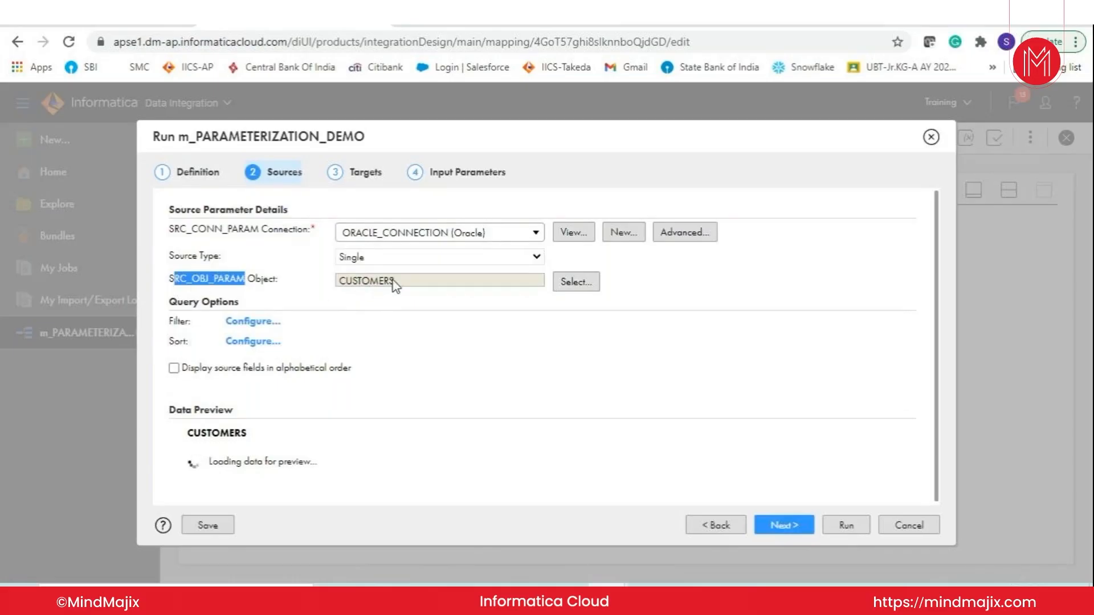
{"action": "left_click", "coordinate": [254, 293]}
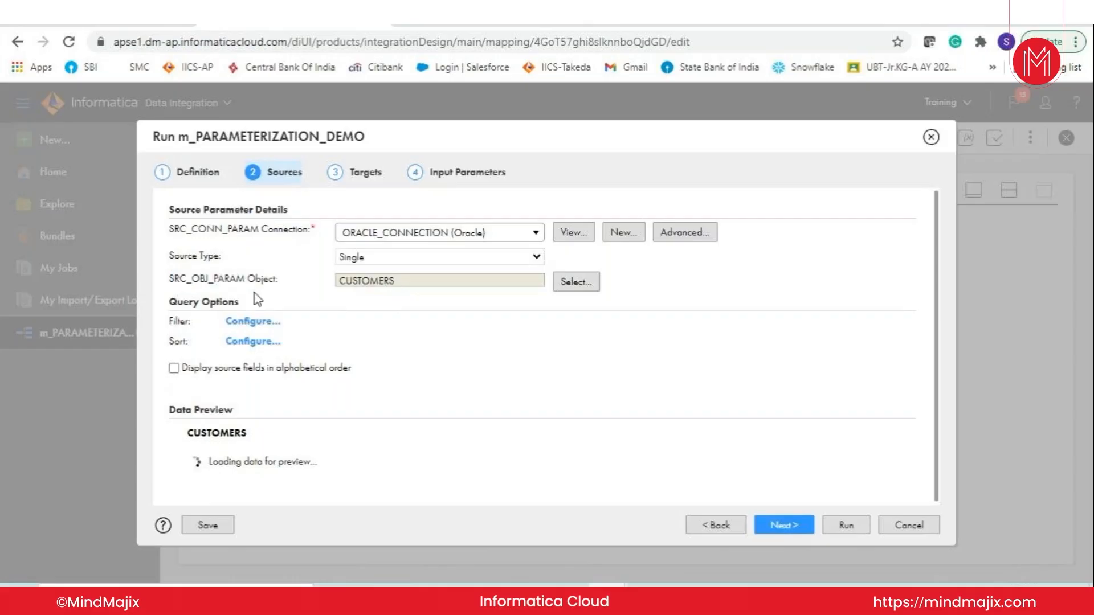
{"action": "left_click_drag", "start_coordinate": [171, 279], "coordinate": [247, 278]}
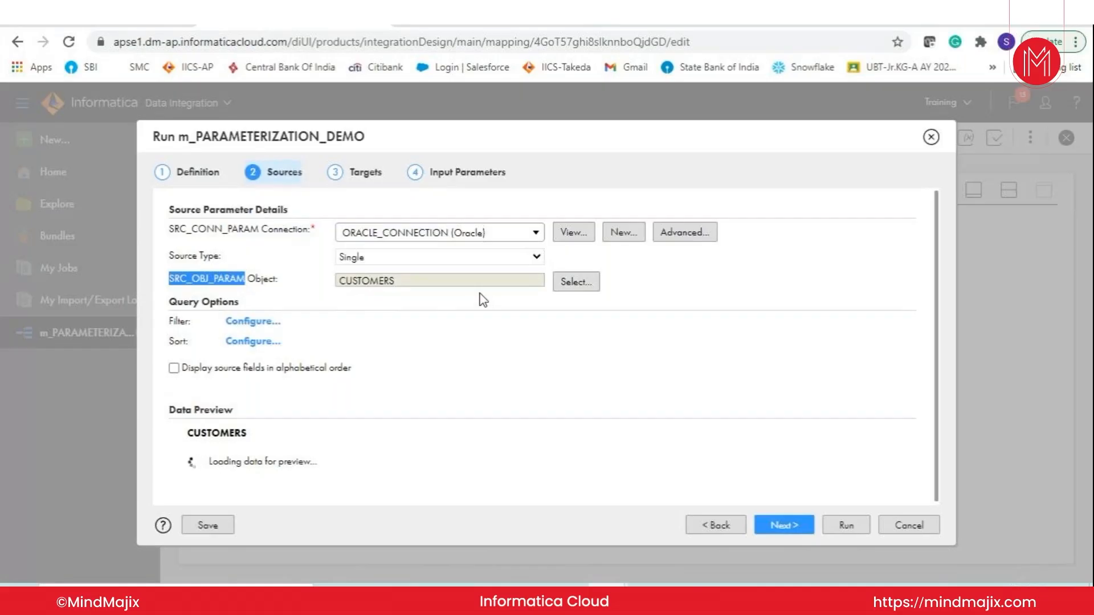
{"action": "left_click", "coordinate": [575, 282]}
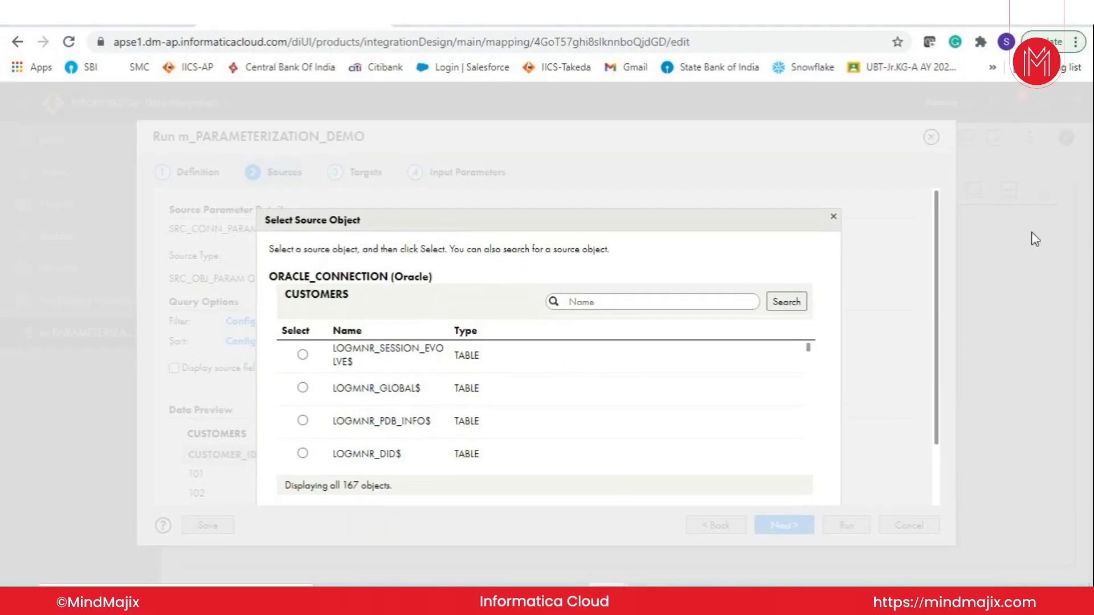
{"action": "left_click", "coordinate": [833, 218]}
{"action": "left_click_drag", "start_coordinate": [341, 281], "coordinate": [418, 286]}
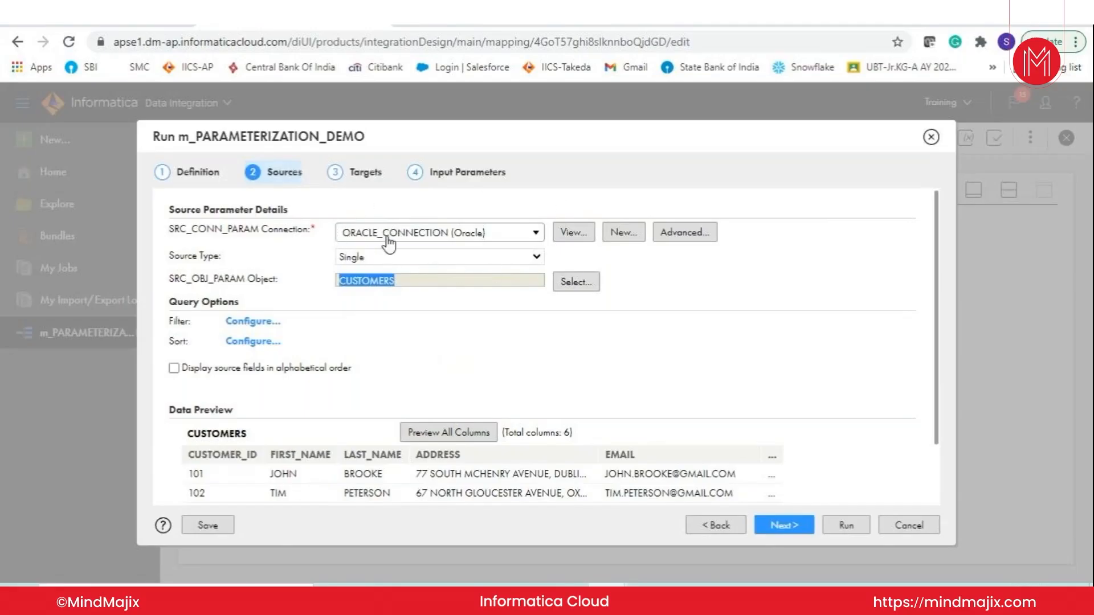
Check which connections are available for SRC_CONN_PARAM, keeping ORACLE_CONNECTION (Oracle)
{"action": "left_click", "coordinate": [462, 249]}
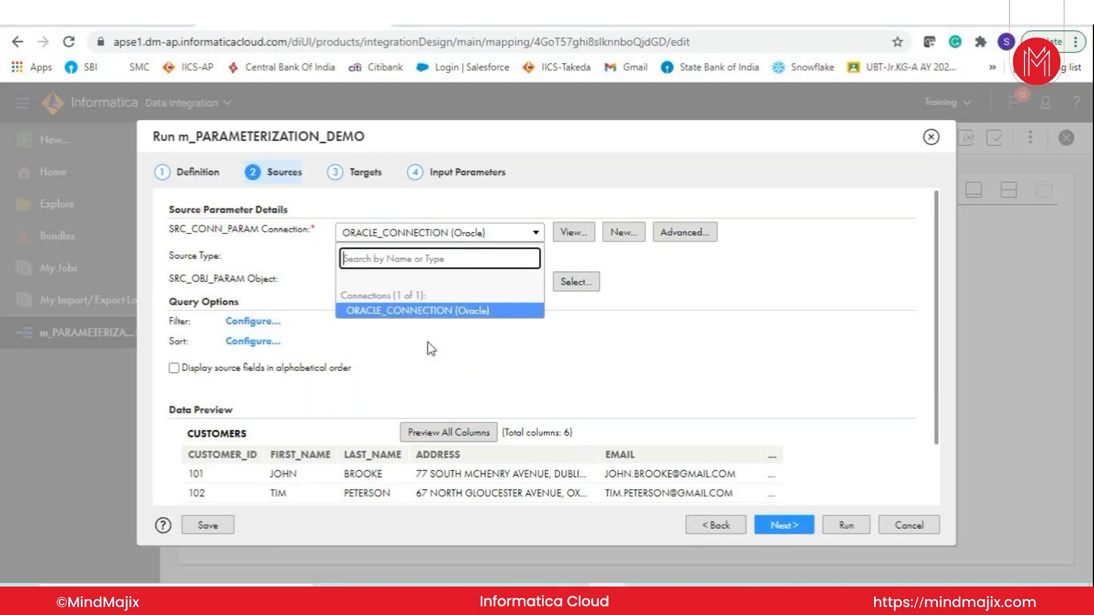
{"action": "left_click", "coordinate": [394, 311]}
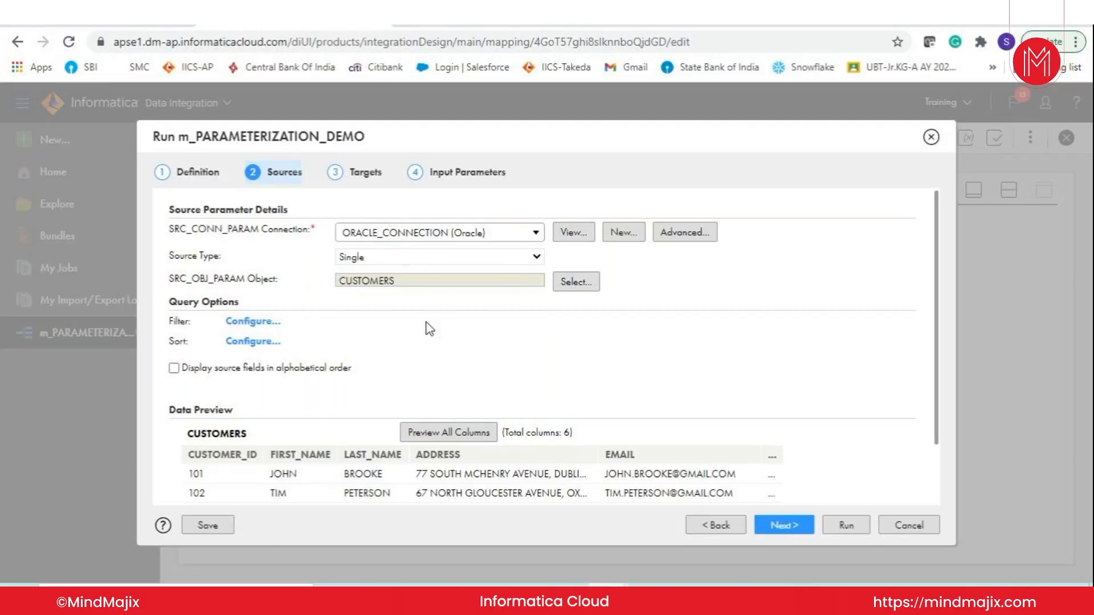
{"action": "left_click", "coordinate": [401, 245]}
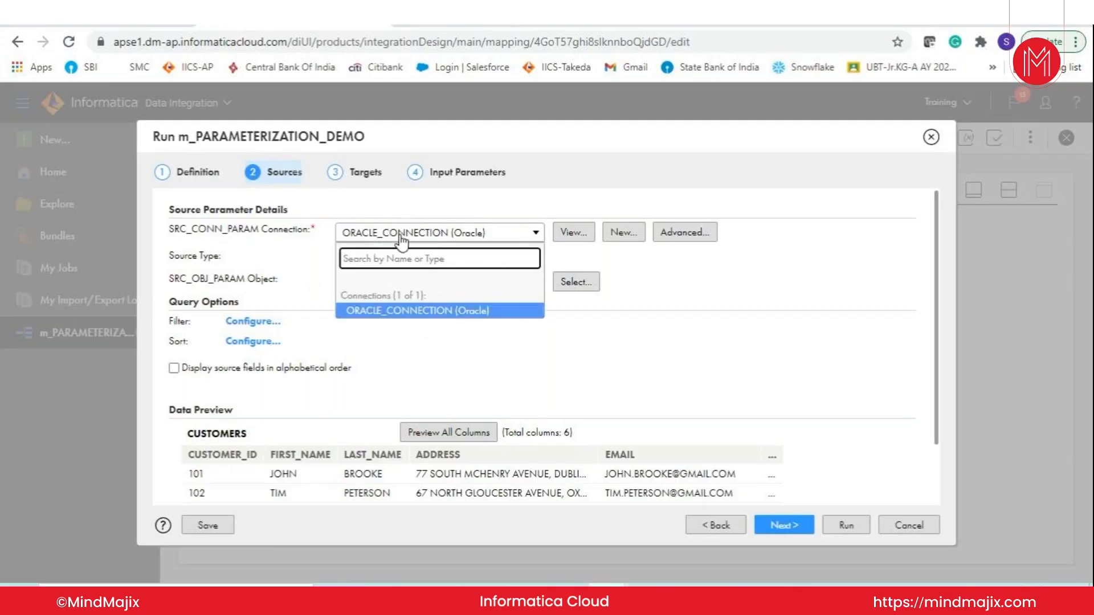
{"action": "left_click", "coordinate": [398, 238]}
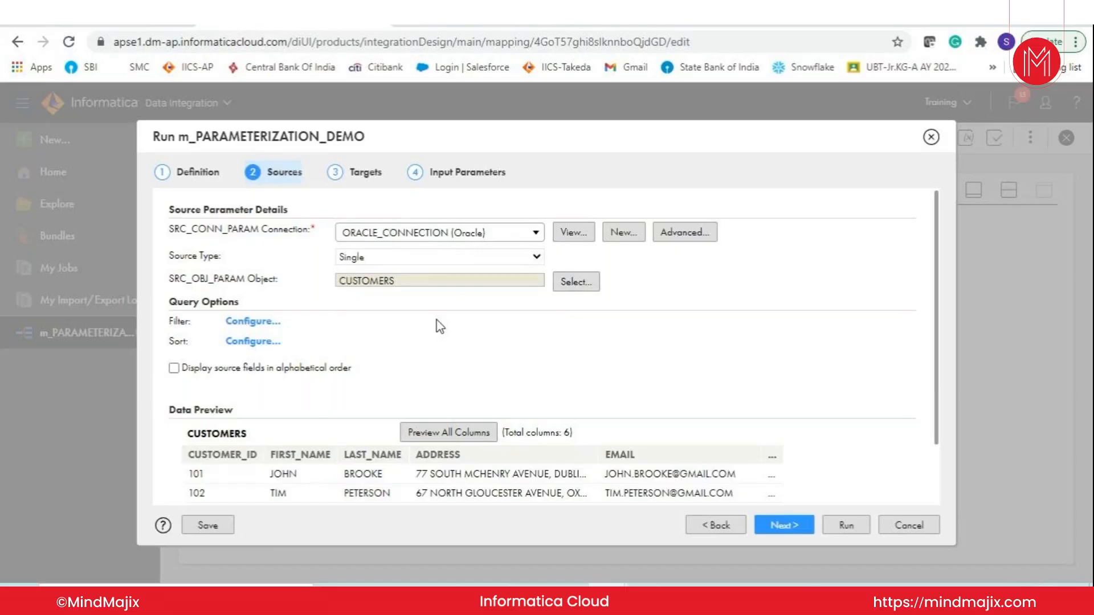
{"action": "left_click", "coordinate": [393, 242]}
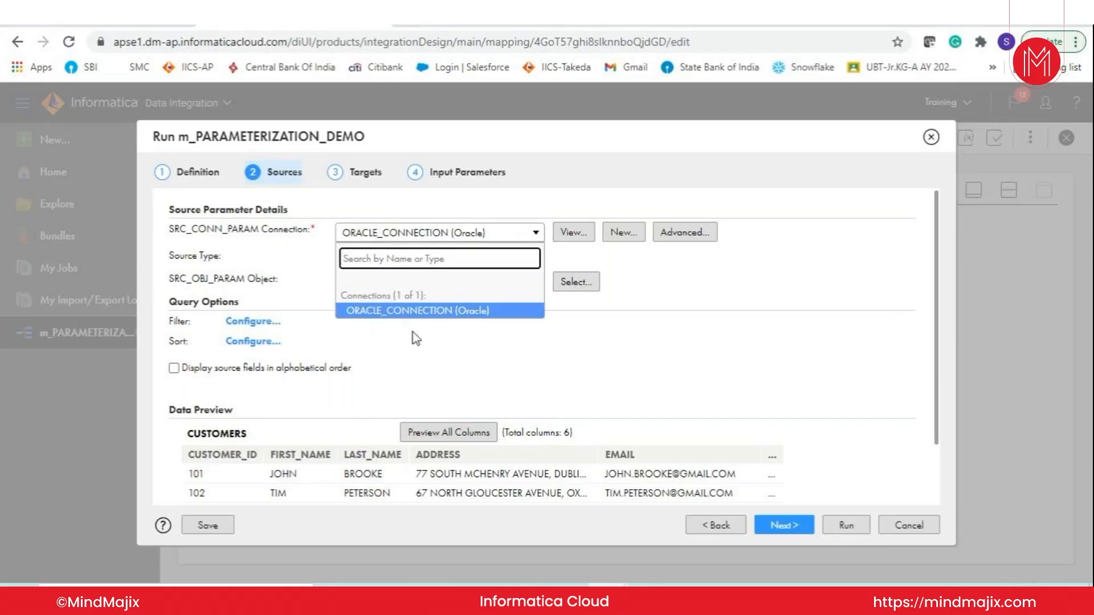
{"action": "left_click", "coordinate": [423, 349]}
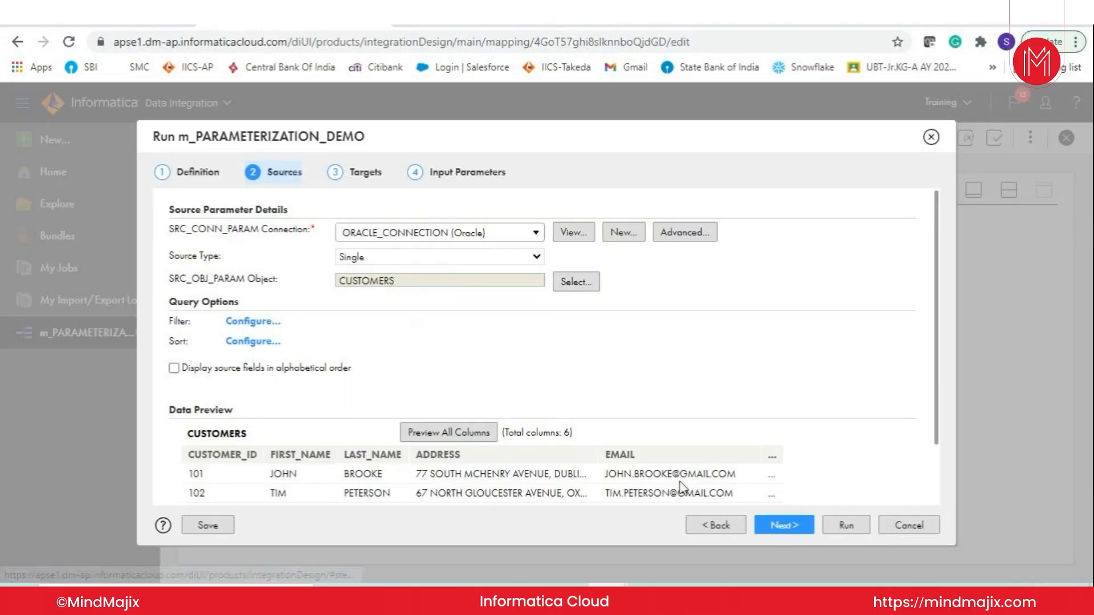
Proceed to the target settings, keep ORACLE_CONNECTION and CUSTOMERS_2 as target, and enable Truncate Target
{"action": "left_click", "coordinate": [784, 524]}
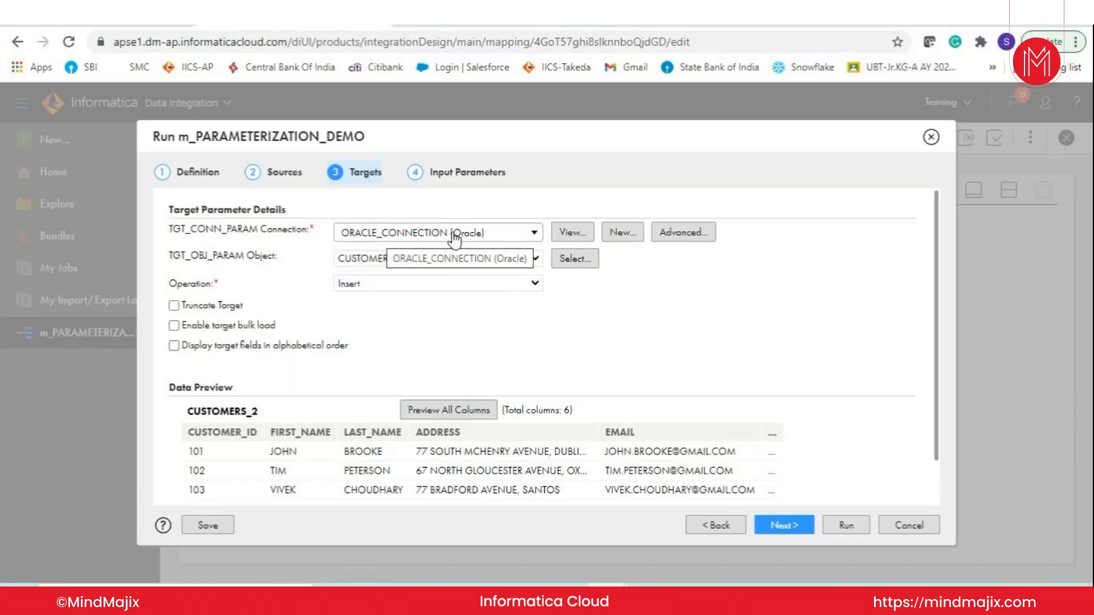
{"action": "left_click_drag", "start_coordinate": [172, 229], "coordinate": [251, 227]}
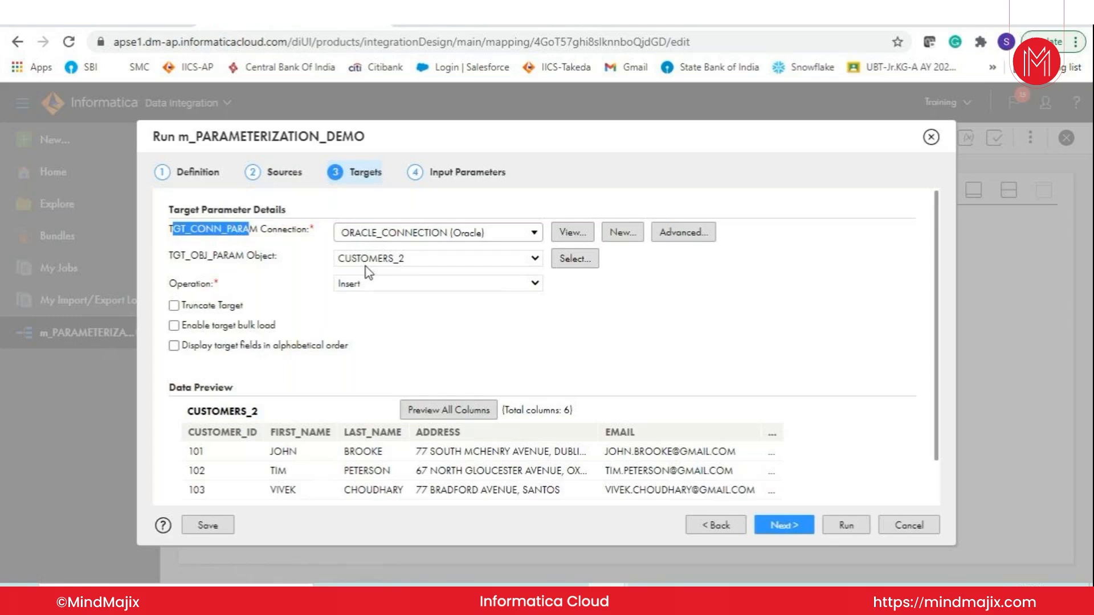
{"action": "left_click_drag", "start_coordinate": [170, 257], "coordinate": [244, 251]}
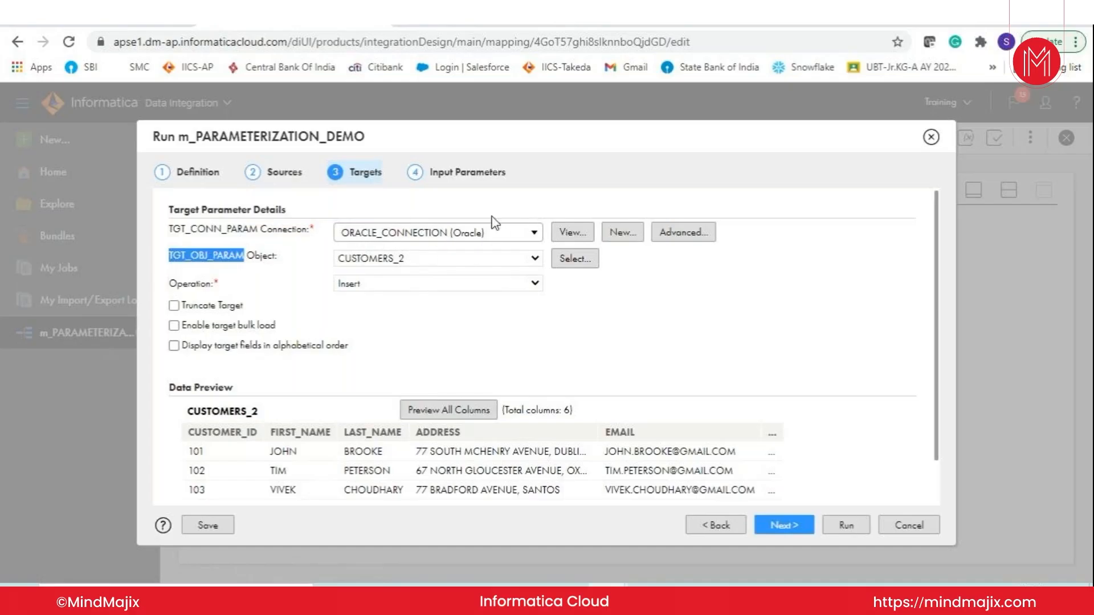
{"action": "left_click", "coordinate": [466, 237]}
{"action": "left_click", "coordinate": [467, 236]}
{"action": "left_click", "coordinate": [428, 263]}
{"action": "left_click", "coordinate": [428, 262]}
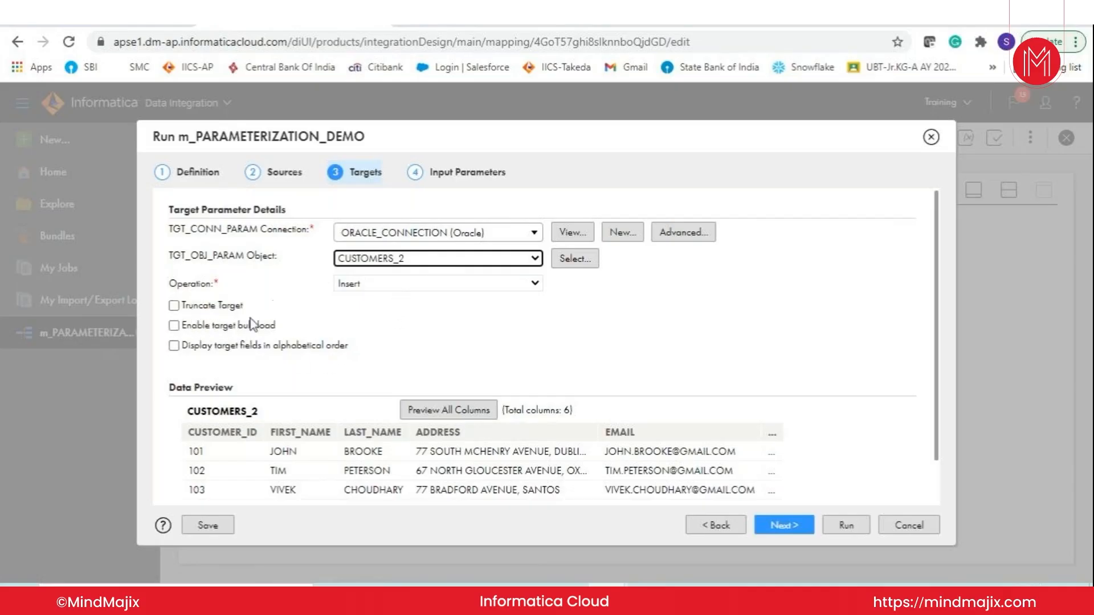
{"action": "left_click", "coordinate": [174, 306]}
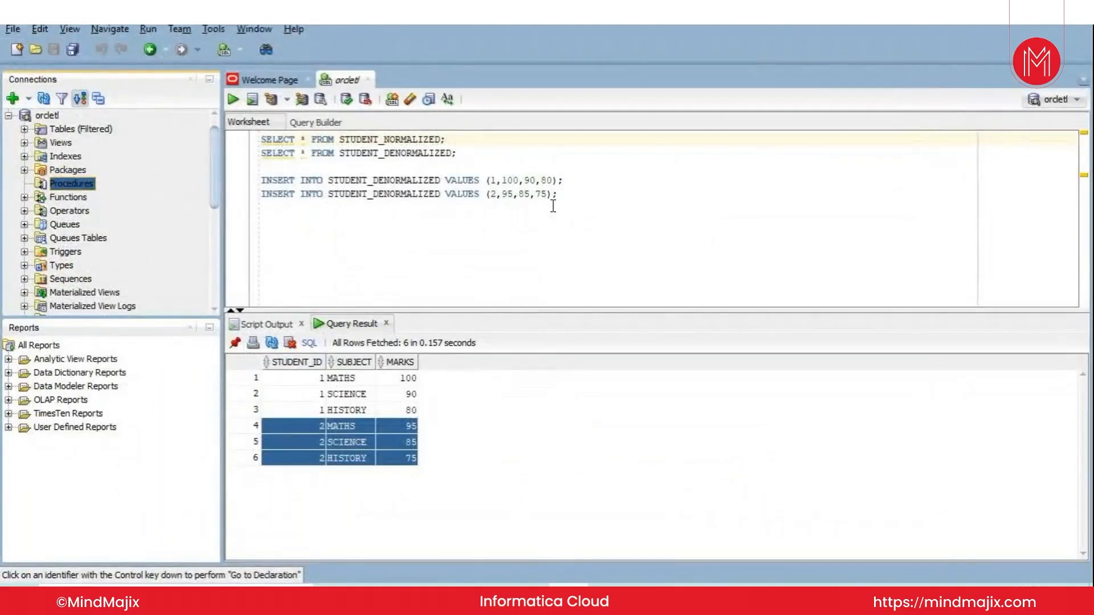
Switch to Oracle SQL Developer and query the target table with SELECT * FROM CUSTOMERS_2; to inspect its rows
{"action": "left_click", "coordinate": [623, 199]}
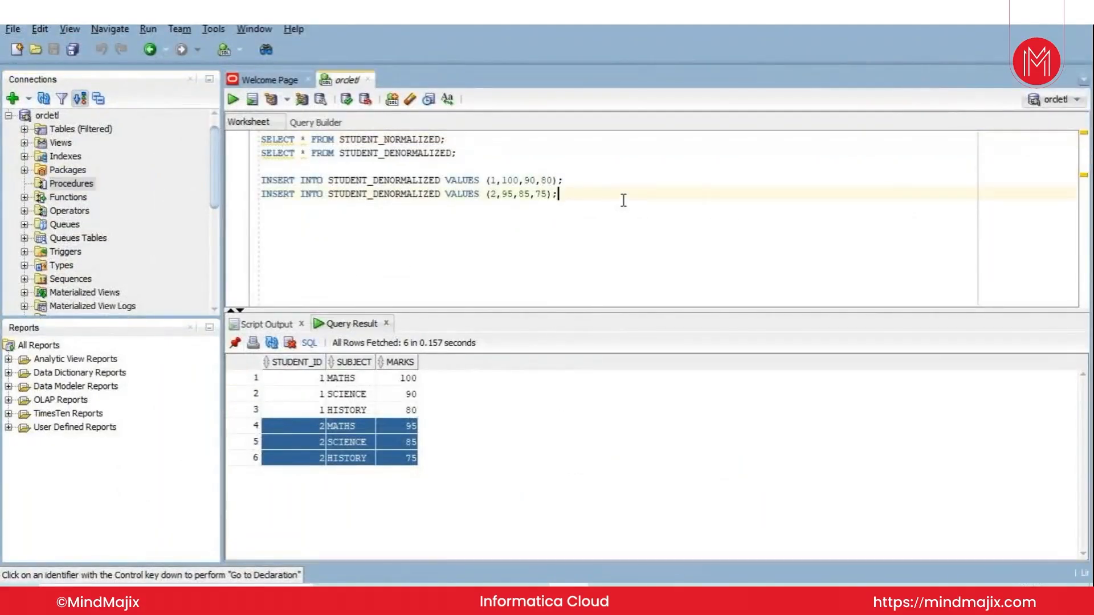
{"action": "key", "text": "Return"}
{"action": "key", "text": "Return"}
{"action": "type", "text": "SELECT * FROM CUSTOMERS_2;"}
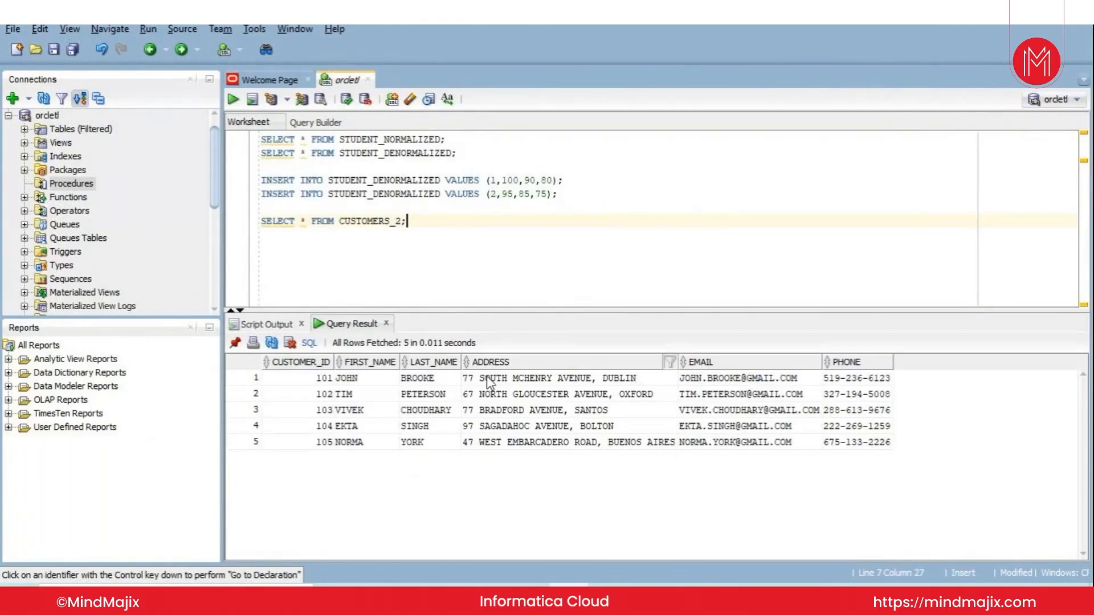
{"action": "left_click_drag", "start_coordinate": [328, 377], "coordinate": [850, 450]}
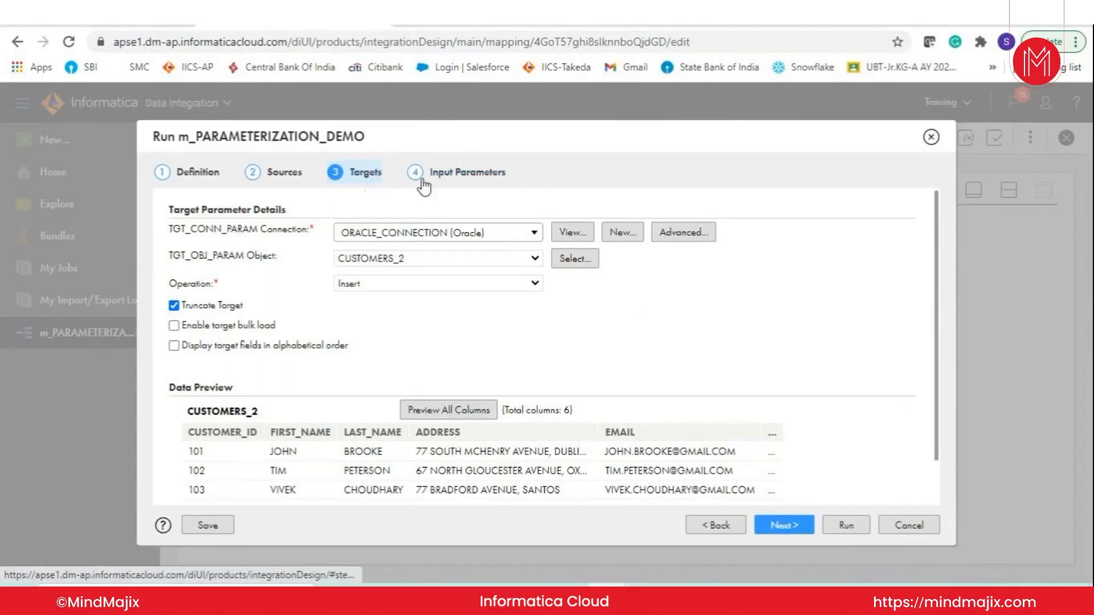
Back in Informatica, proceed to the input parameters and define the FLT_COND_PARAM data filter as CUSTOMER_ID Greater Than 101
{"action": "left_click", "coordinate": [804, 522]}
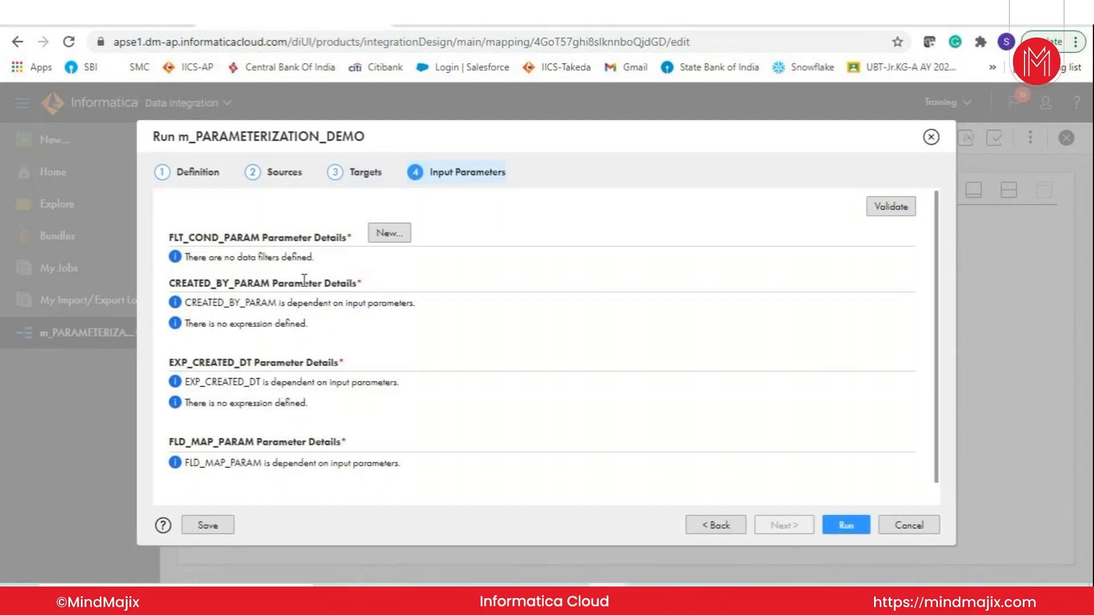
{"action": "left_click", "coordinate": [392, 233]}
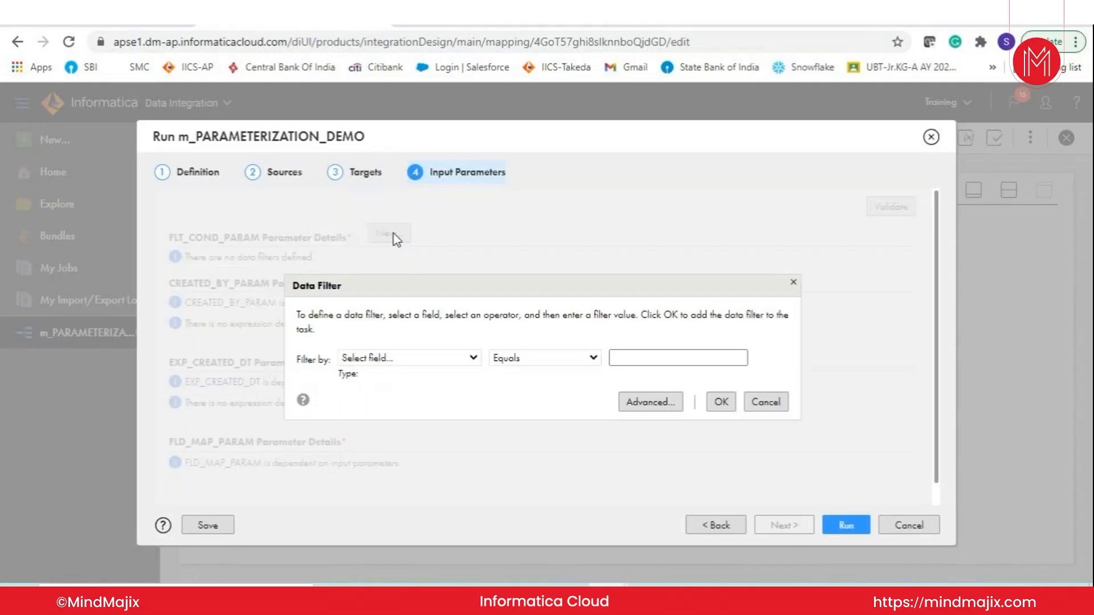
{"action": "left_click", "coordinate": [435, 357]}
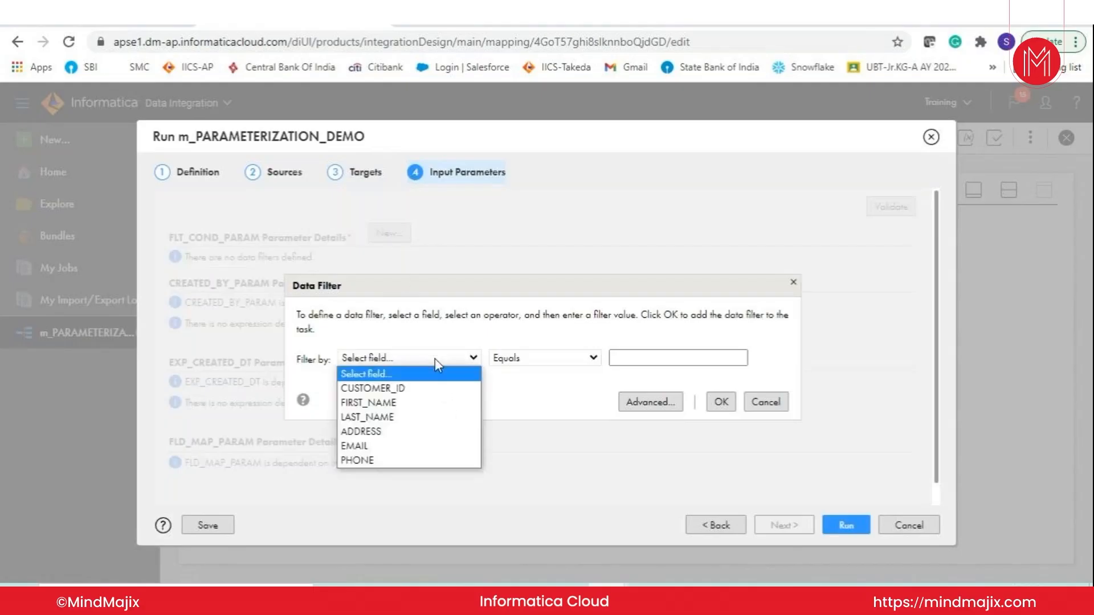
{"action": "left_click", "coordinate": [413, 393]}
{"action": "left_click", "coordinate": [510, 358]}
{"action": "left_click", "coordinate": [513, 435]}
{"action": "left_click", "coordinate": [658, 356]}
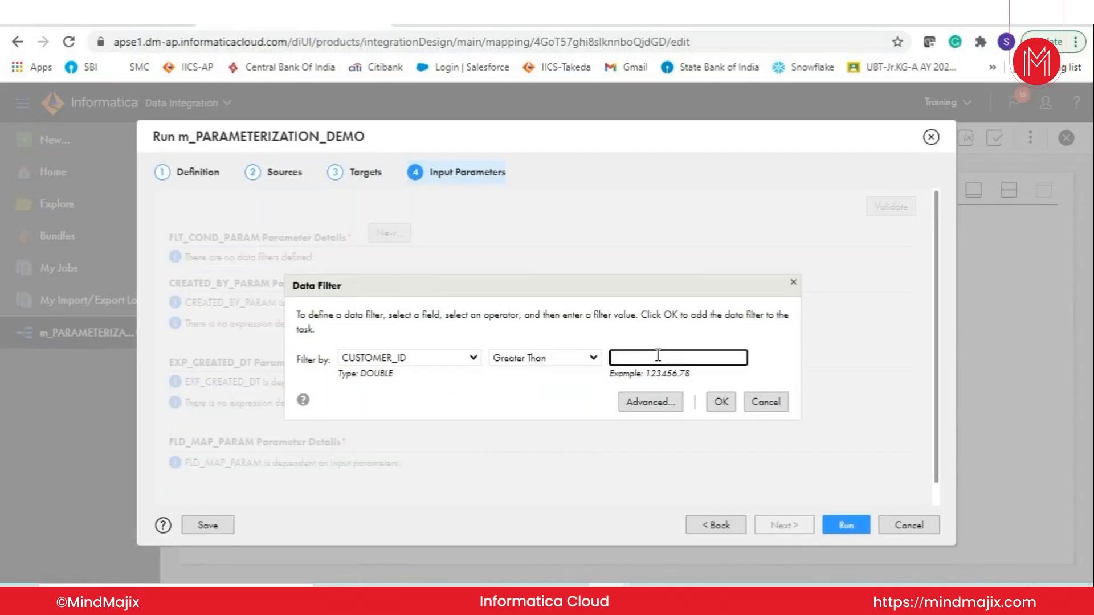
{"action": "type", "text": "101"}
{"action": "left_click", "coordinate": [720, 402]}
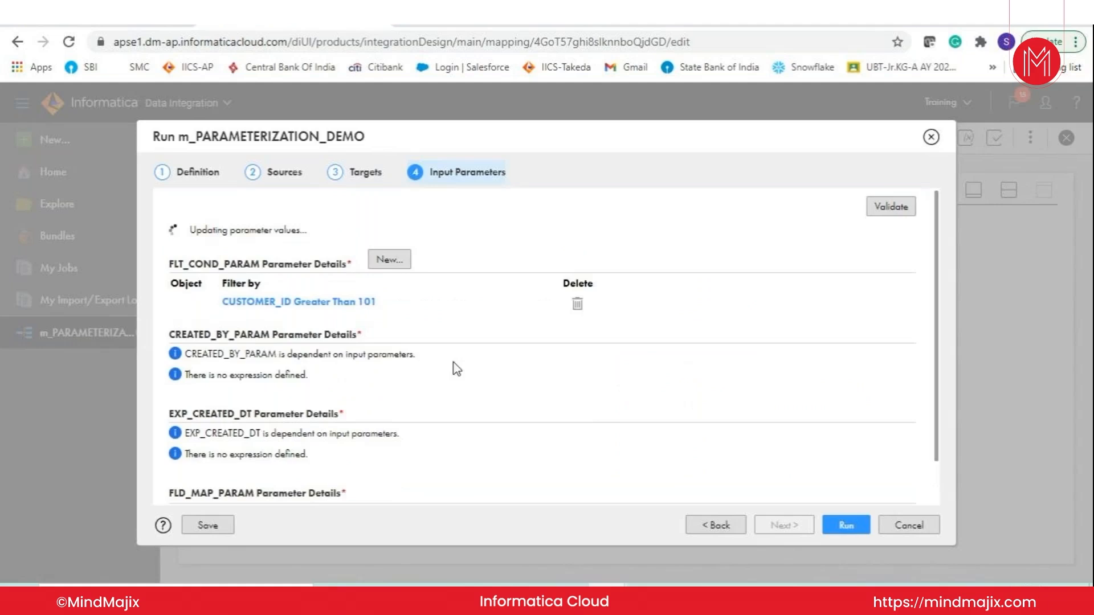
{"action": "left_click_drag", "start_coordinate": [169, 238], "coordinate": [260, 243]}
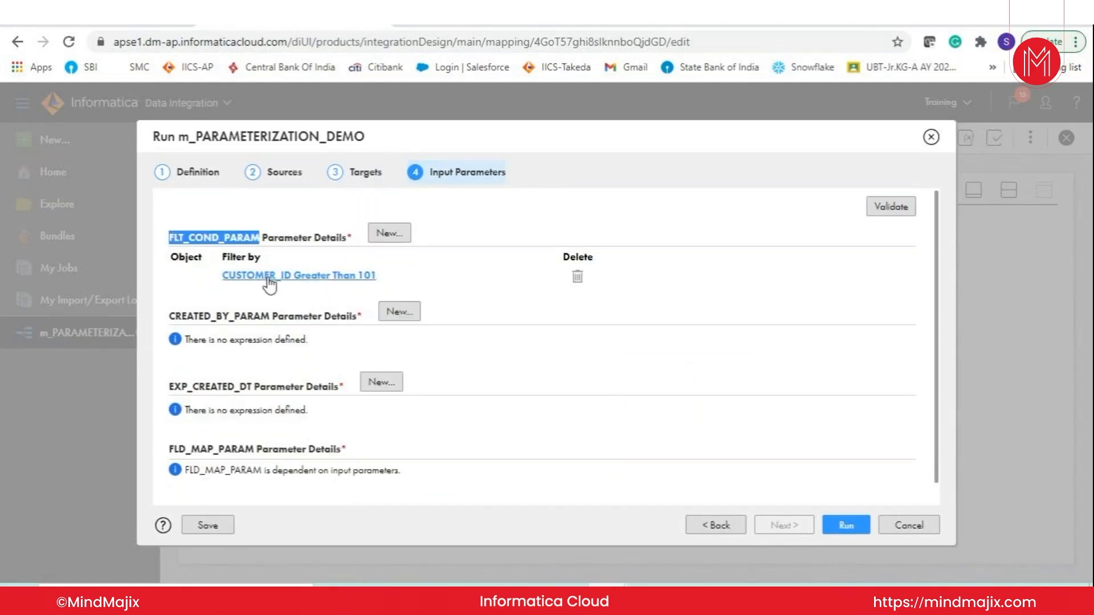
{"action": "left_click", "coordinate": [399, 313]}
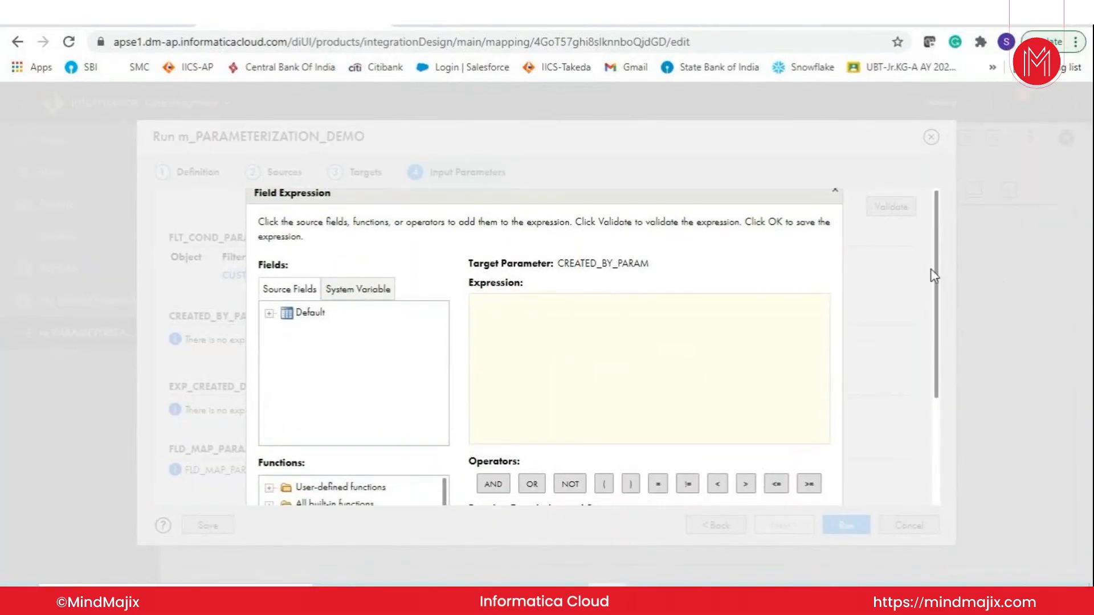
{"action": "scroll", "coordinate": [939, 296], "scroll_direction": "down", "scroll_amount": 2}
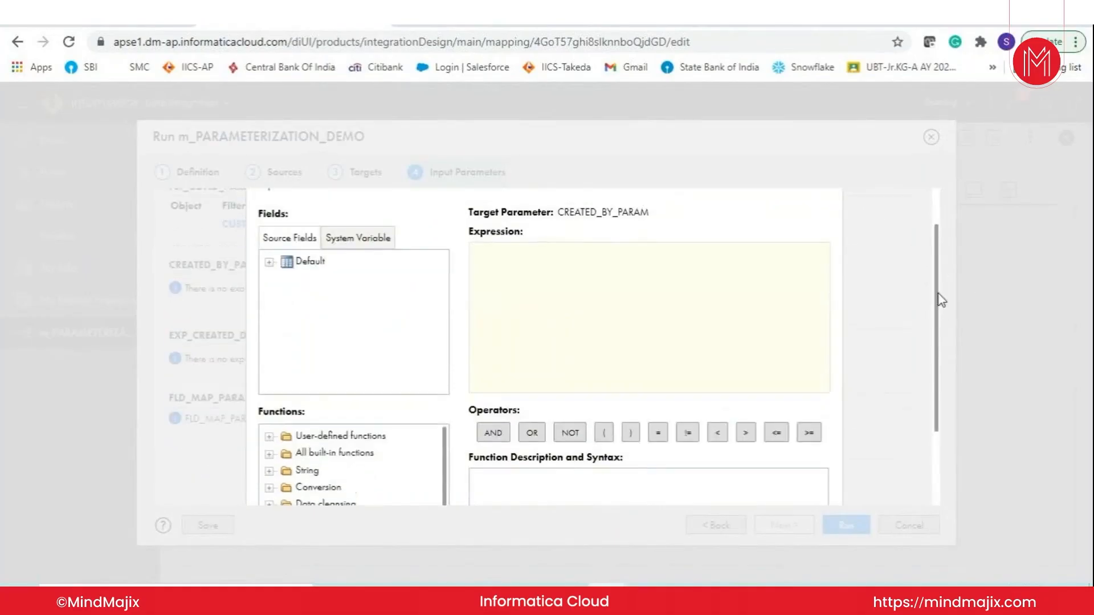
{"action": "scroll", "coordinate": [912, 282], "scroll_direction": "up", "scroll_amount": 2}
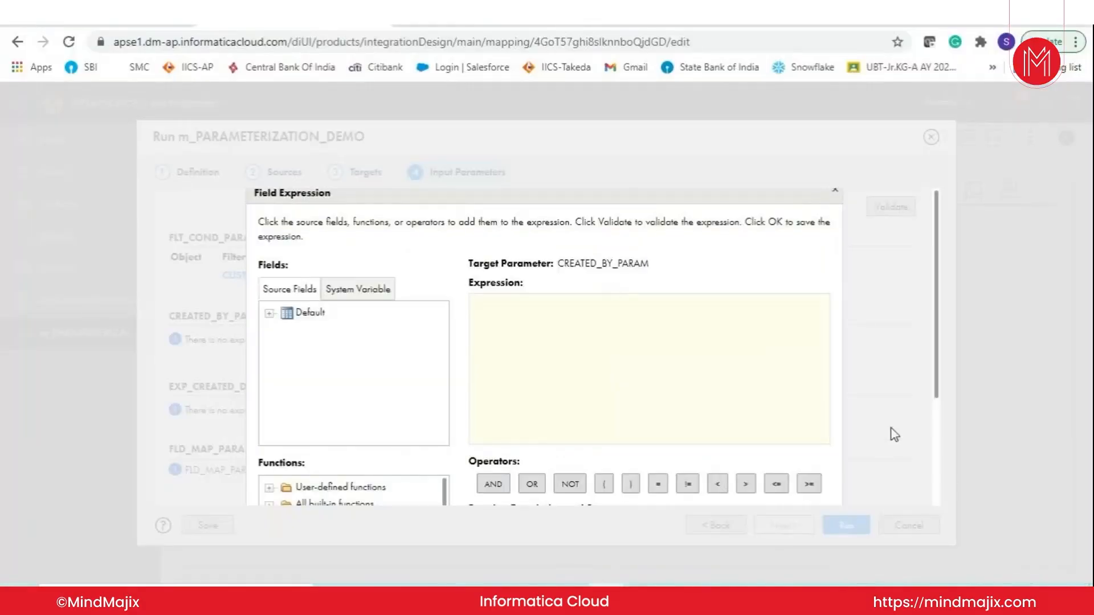
{"action": "left_click_drag", "start_coordinate": [935, 323], "coordinate": [935, 414]}
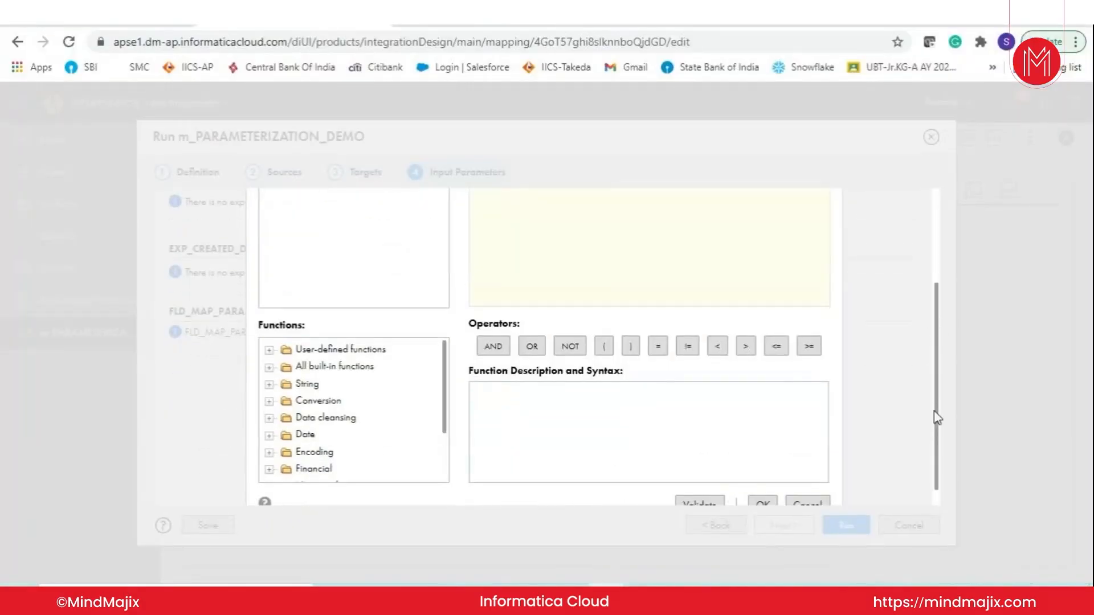
{"action": "scroll", "coordinate": [924, 412], "scroll_direction": "down", "scroll_amount": 1}
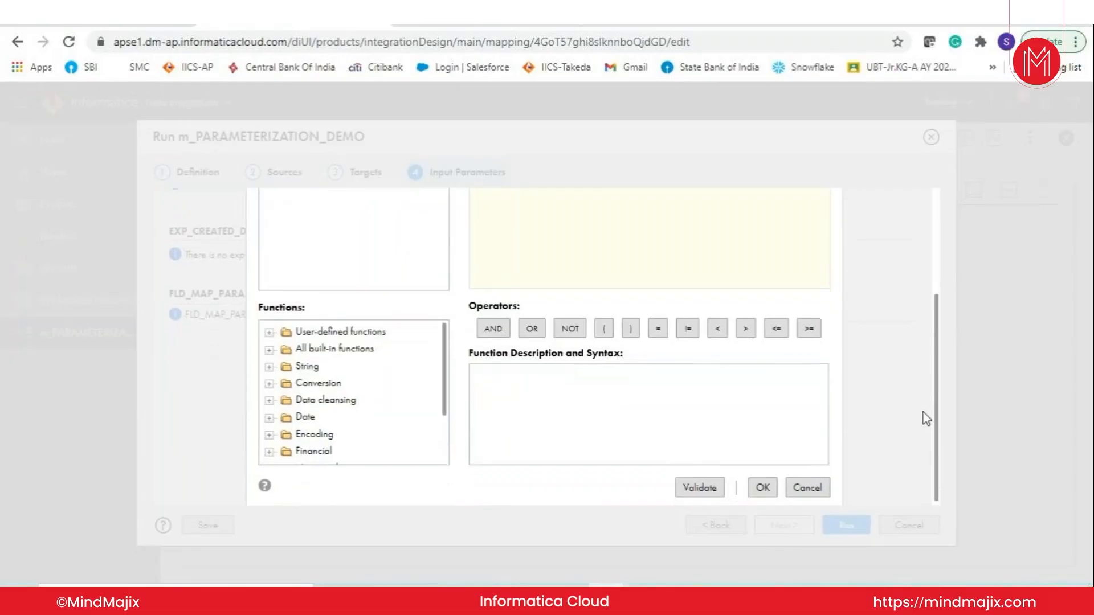
{"action": "left_click", "coordinate": [819, 485]}
Return to the target settings, and in Oracle SQL Developer query SELECT * FROM CUSTOMER_ORDERS; to inspect its columns, including CREATED_BY
{"action": "left_click", "coordinate": [372, 178]}
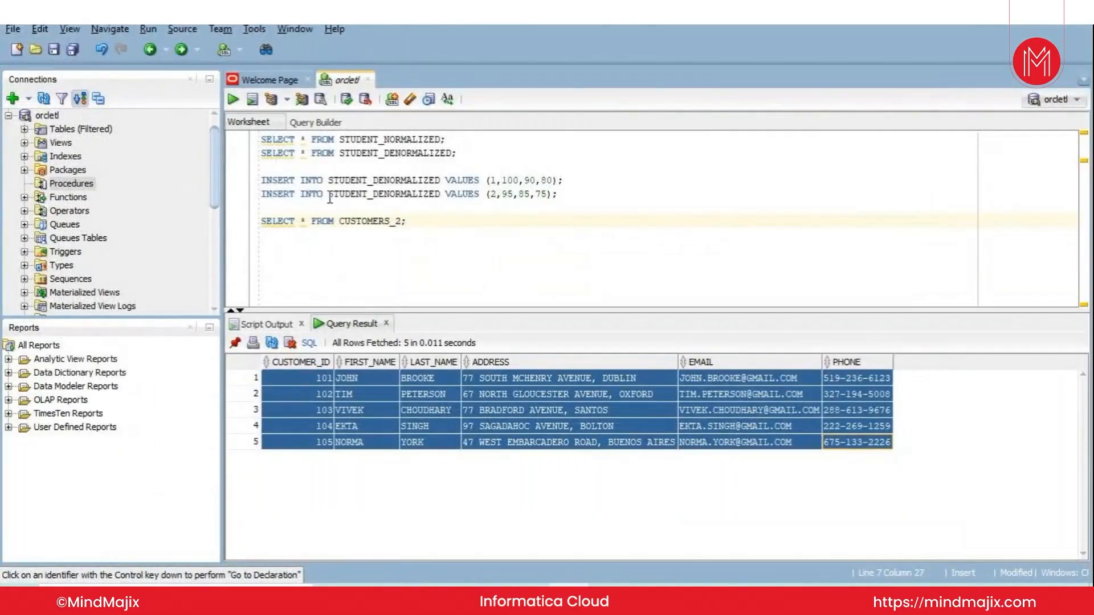
{"action": "key", "text": "BackSpace"}
{"action": "key", "text": "BackSpace"}
{"action": "key", "text": "BackSpace"}
{"action": "key", "text": "BackSpace"}
{"action": "key", "text": "BackSpace"}
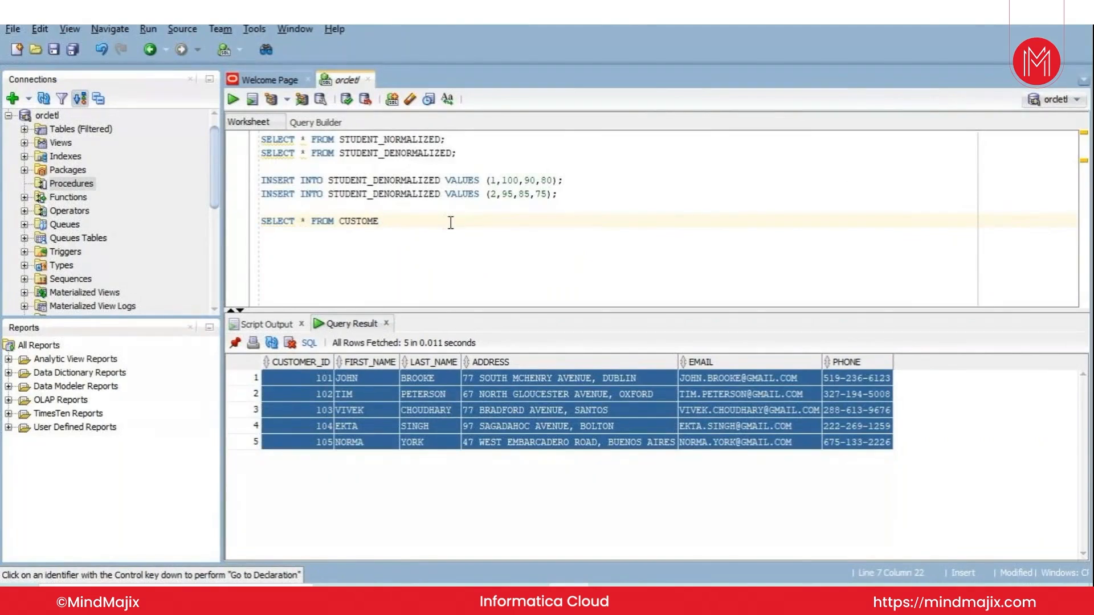
{"action": "type", "text": "R_ORDERS;"}
{"action": "key", "text": "ctrl+Return"}
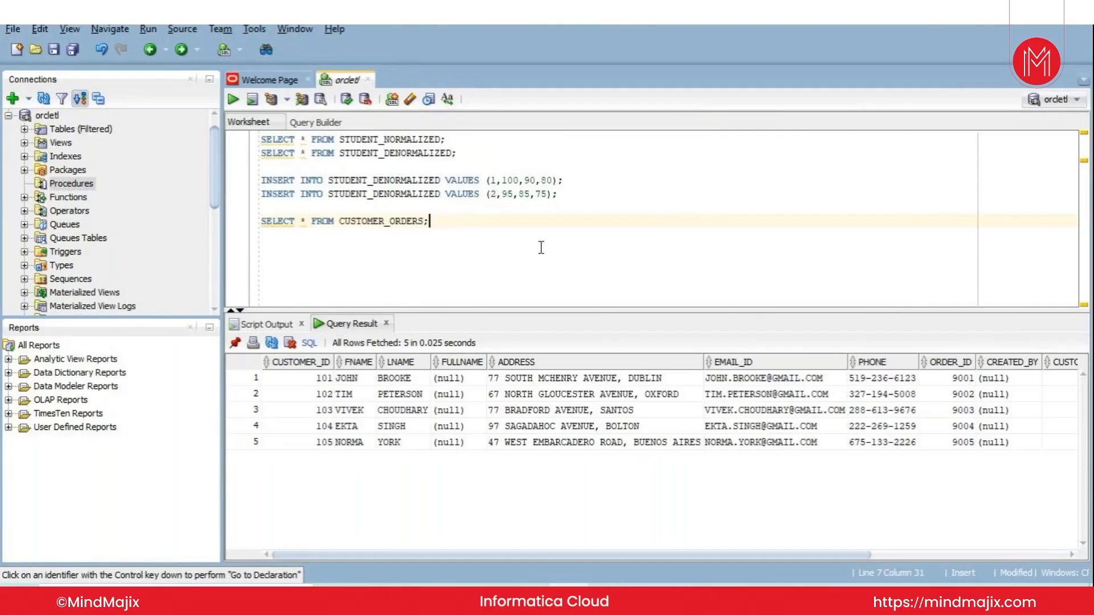
{"action": "left_click_drag", "start_coordinate": [561, 554], "coordinate": [735, 554]}
{"action": "left_click_drag", "start_coordinate": [797, 378], "coordinate": [810, 422]}
{"action": "left_click_drag", "start_coordinate": [963, 378], "coordinate": [965, 433]}
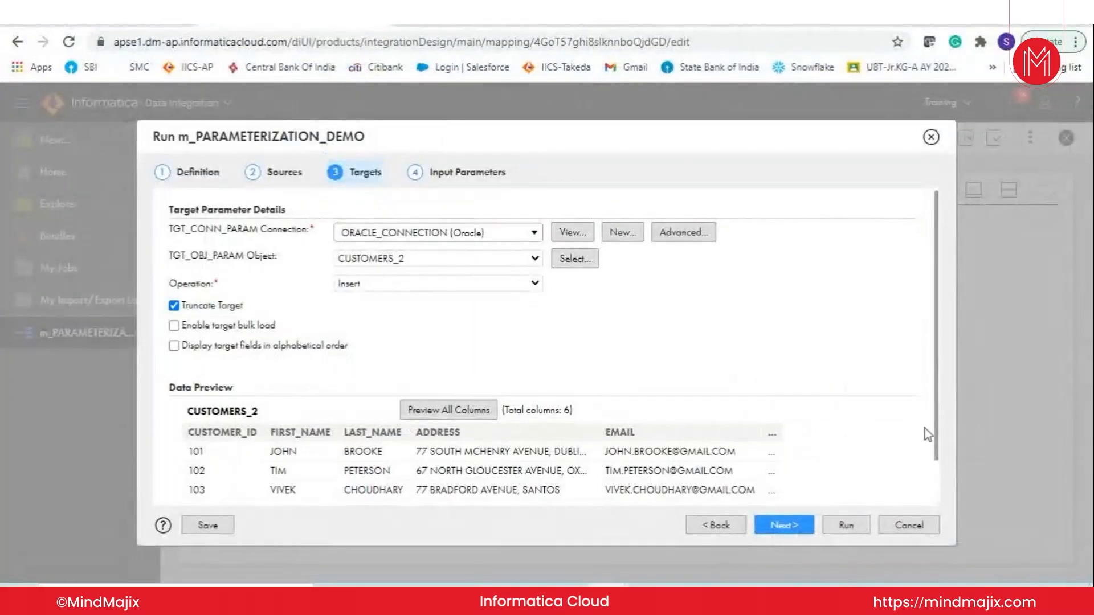
Back in Informatica, proceed to the input parameters and define the CREATED_BY_PARAM expression as 'ETL_USER', validating it before saving
{"action": "left_click", "coordinate": [783, 525]}
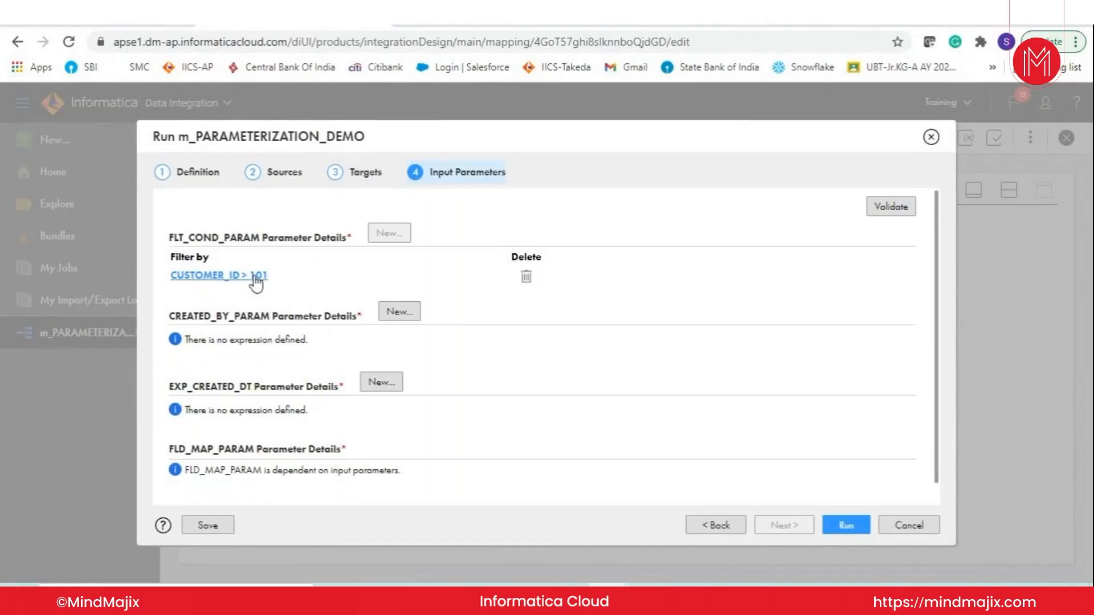
{"action": "left_click", "coordinate": [400, 312]}
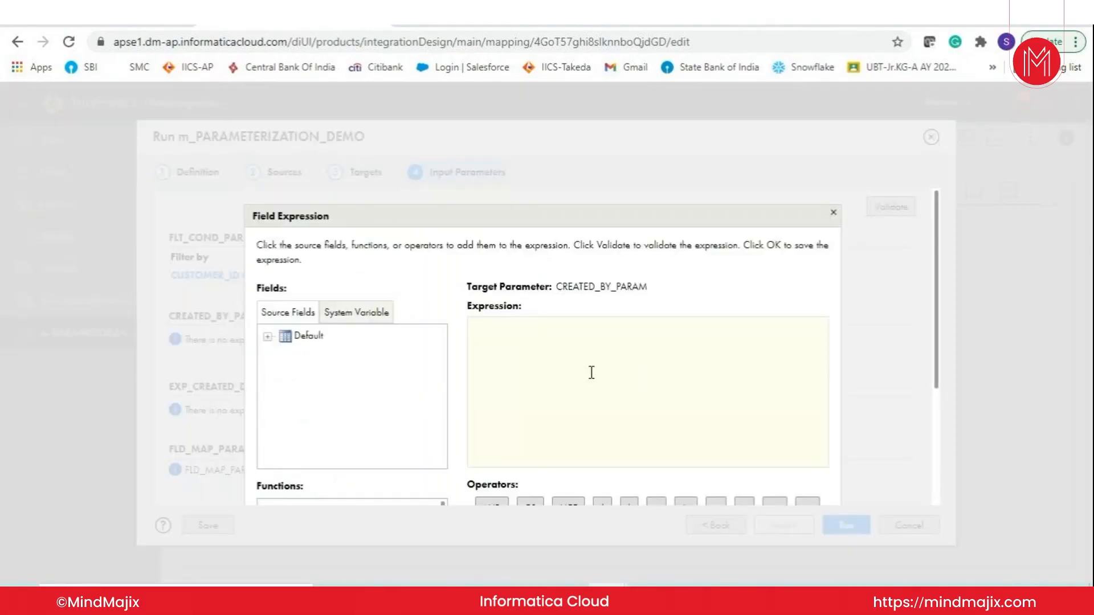
{"action": "scroll", "coordinate": [593, 283], "scroll_direction": "down", "scroll_amount": 1}
{"action": "left_click", "coordinate": [594, 282]}
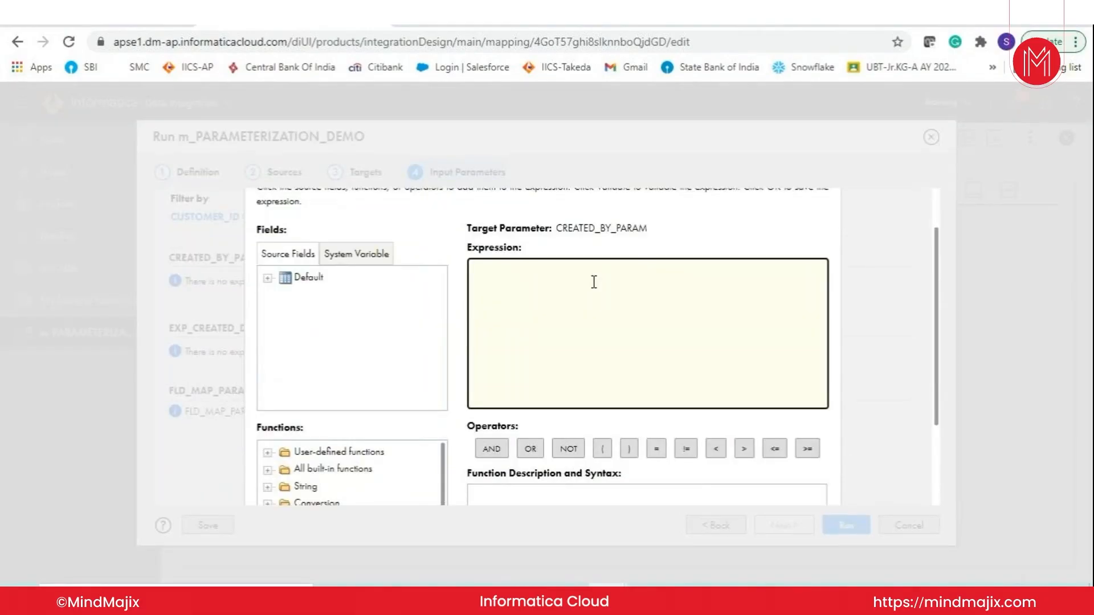
{"action": "type", "text": "ETL_USER"}
{"action": "scroll", "coordinate": [683, 427], "scroll_direction": "down", "scroll_amount": 2}
{"action": "left_click", "coordinate": [720, 490]}
{"action": "left_click_drag", "start_coordinate": [935, 429], "coordinate": [935, 464]}
{"action": "left_click", "coordinate": [761, 490]}
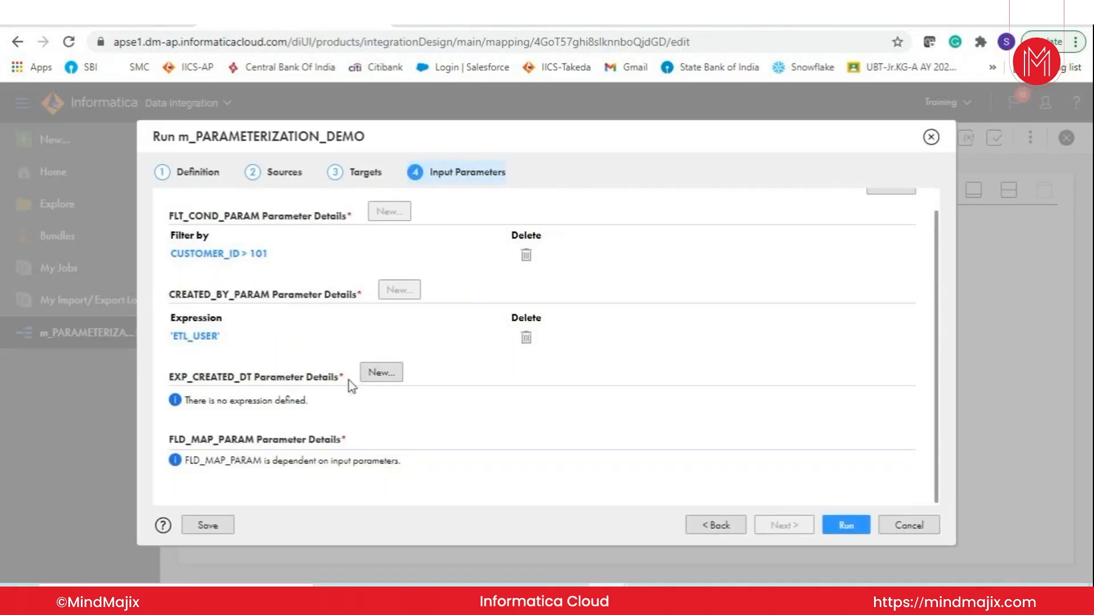
Define the EXP_CREATED_DT parameter expression as SYSDATE and save it
{"action": "left_click", "coordinate": [381, 373]}
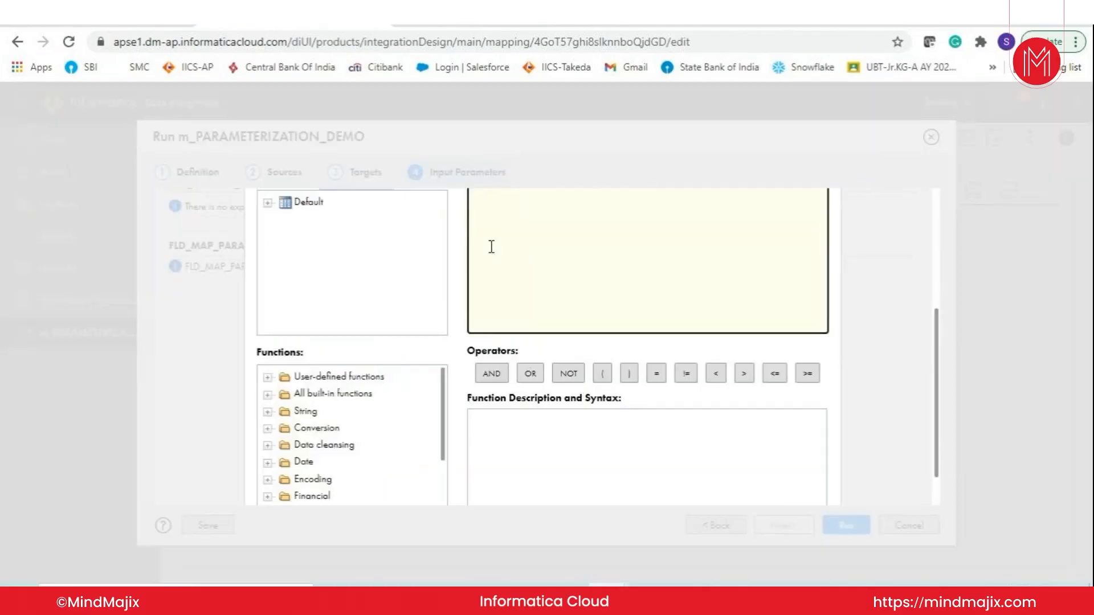
{"action": "scroll", "coordinate": [490, 247], "scroll_direction": "up", "scroll_amount": 3}
{"action": "left_click", "coordinate": [503, 371]}
{"action": "type", "text": "SYSDATE"}
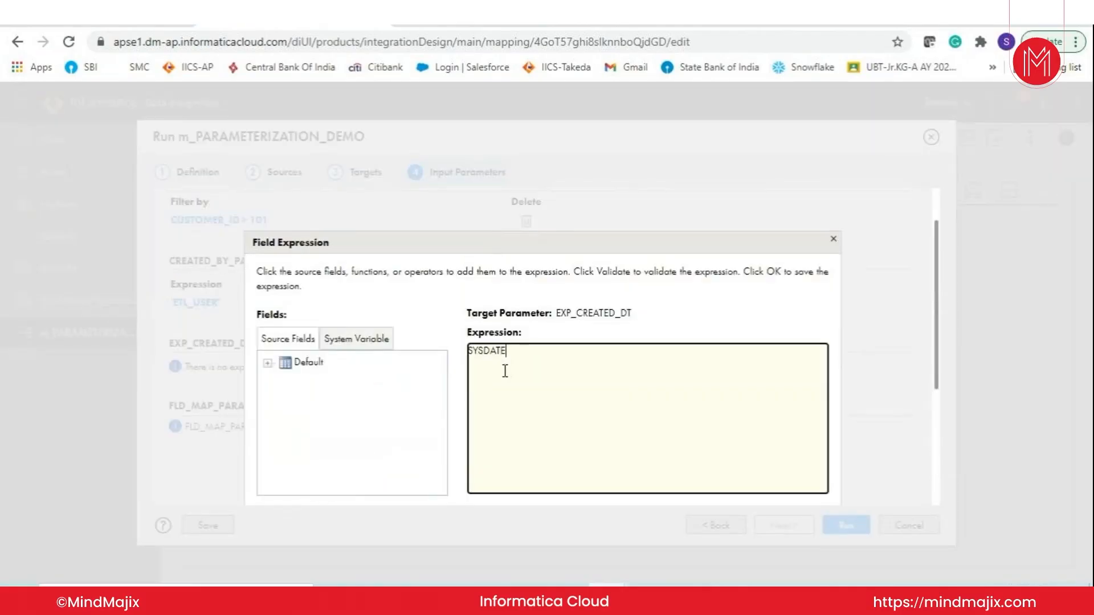
{"action": "scroll", "coordinate": [505, 371], "scroll_direction": "down", "scroll_amount": 1}
{"action": "scroll", "coordinate": [678, 450], "scroll_direction": "up", "scroll_amount": 2}
{"action": "scroll", "coordinate": [678, 448], "scroll_direction": "down", "scroll_amount": 2}
{"action": "left_click", "coordinate": [805, 487]}
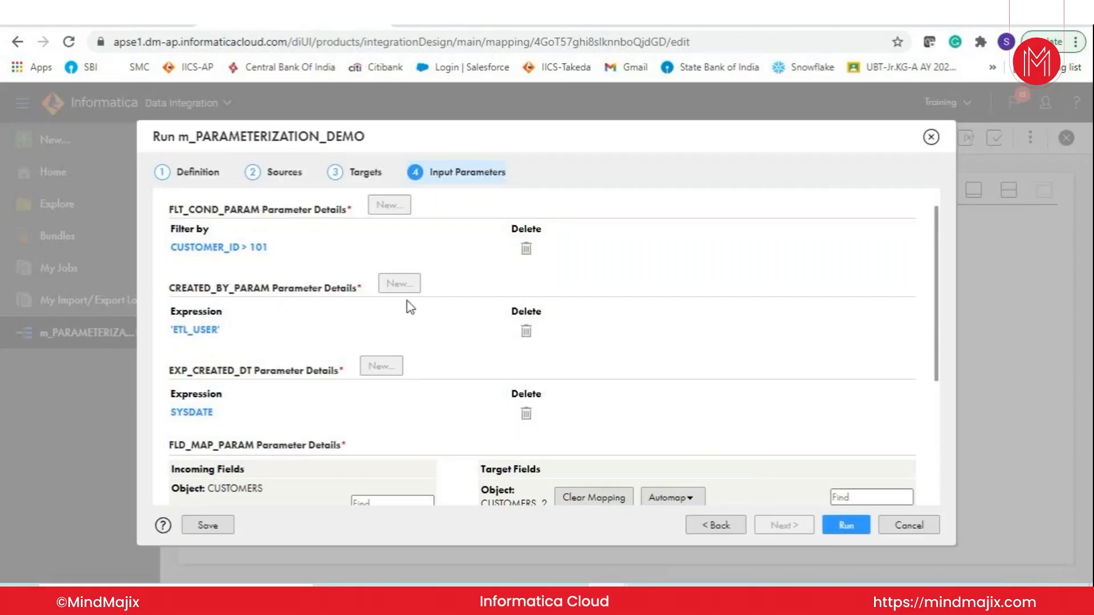
Review the target fields of FLD_MAP_PARAM, change the TGT_OBJ_PARAM target object to CUSTOMER_ORDERS and proceed to the input parameters
{"action": "scroll", "coordinate": [410, 307], "scroll_direction": "down", "scroll_amount": 4}
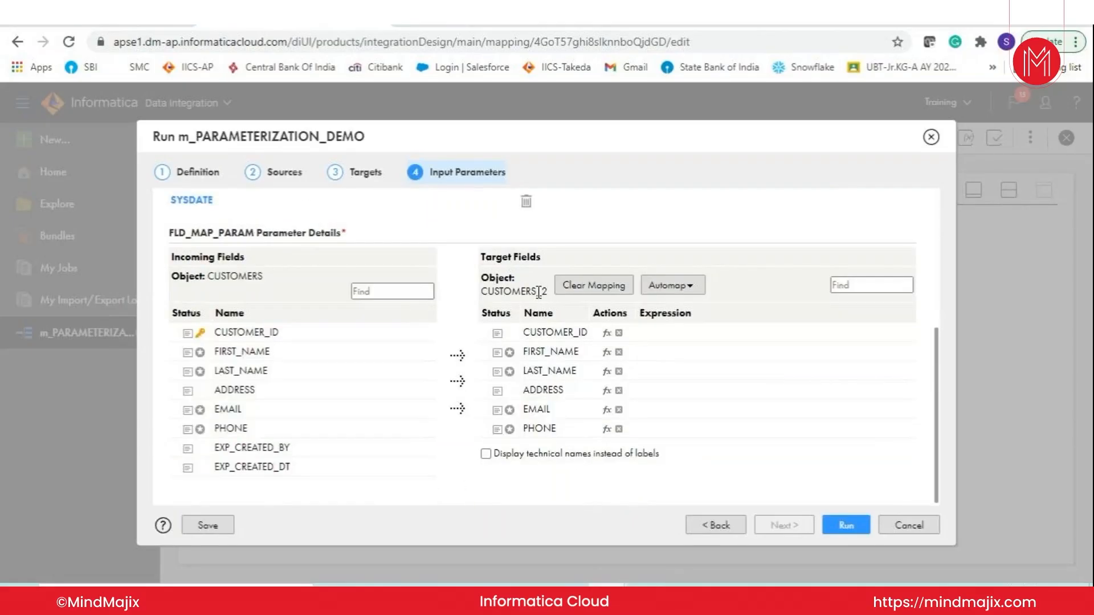
{"action": "scroll", "coordinate": [539, 294], "scroll_direction": "up", "scroll_amount": 4}
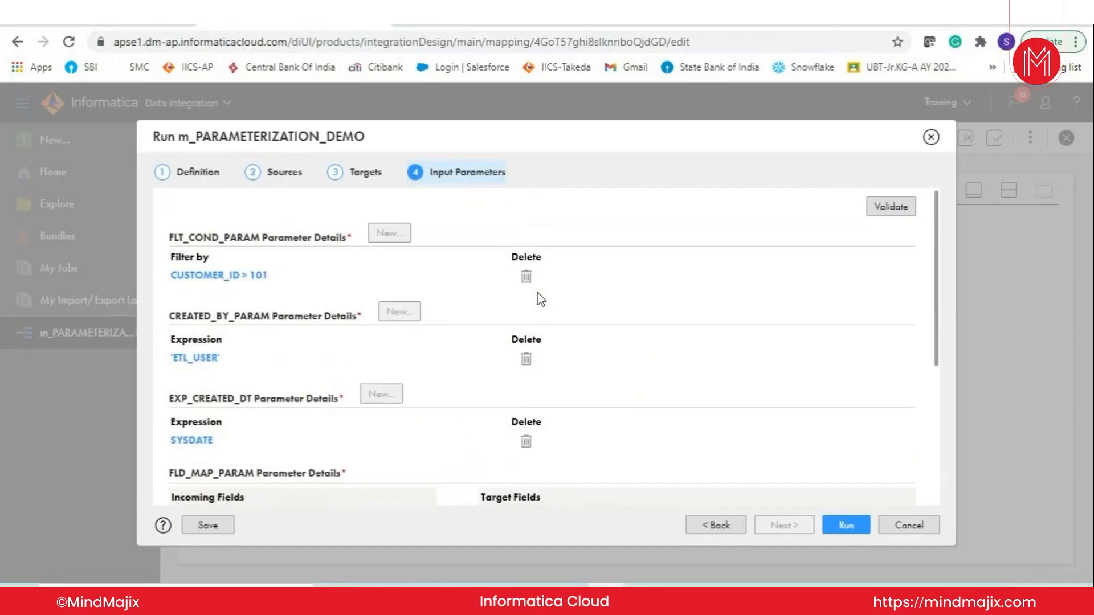
{"action": "left_click", "coordinate": [363, 180]}
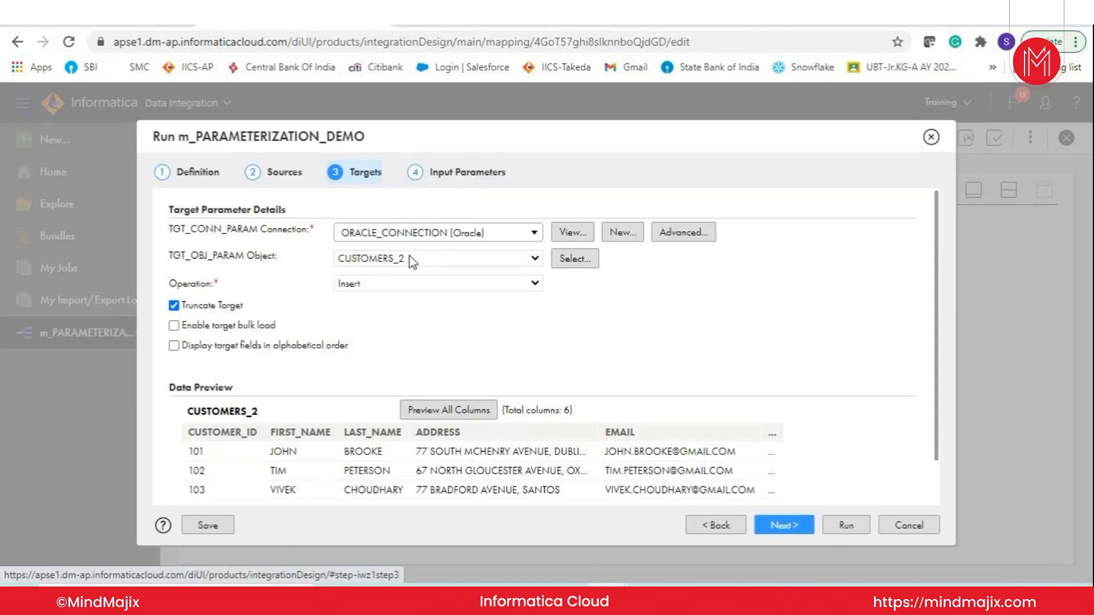
{"action": "left_click", "coordinate": [413, 259]}
{"action": "left_click", "coordinate": [416, 358]}
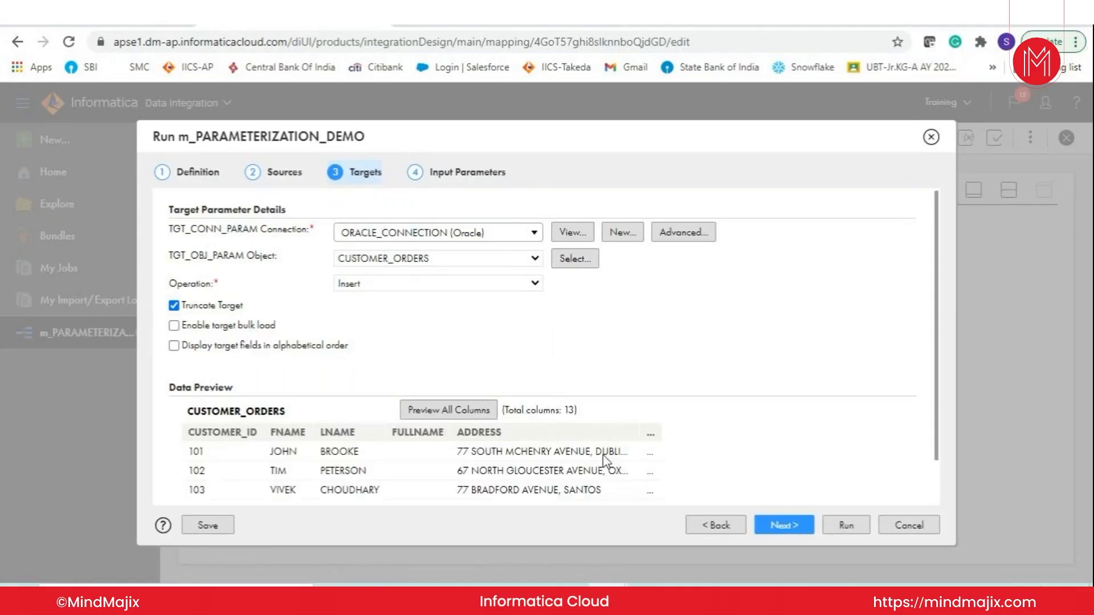
{"action": "left_click", "coordinate": [784, 525]}
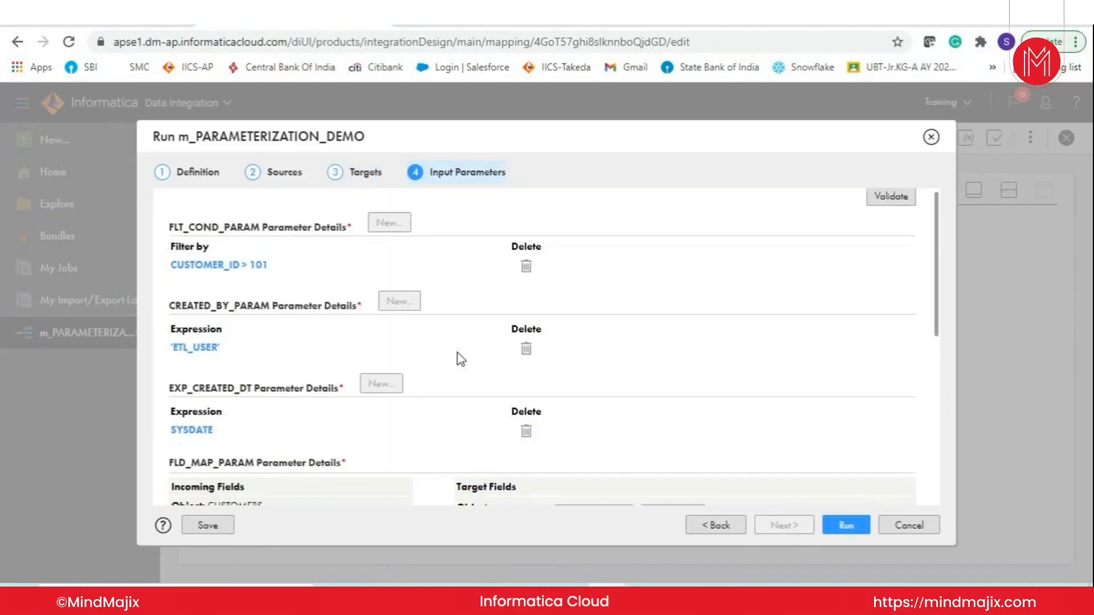
Automap the incoming CUSTOMERS fields to the CUSTOMER_ORDERS target fields in FLD_MAP_PARAM, by identical names first and by similar names as well
{"action": "scroll", "coordinate": [464, 358], "scroll_direction": "down", "scroll_amount": 5}
{"action": "scroll", "coordinate": [444, 305], "scroll_direction": "up", "scroll_amount": 3}
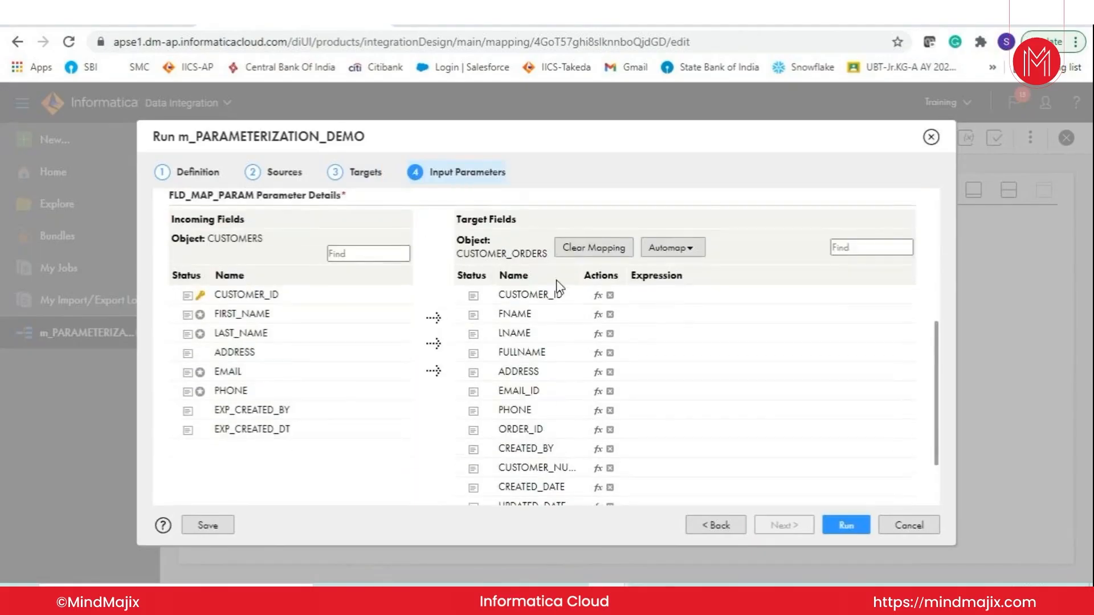
{"action": "scroll", "coordinate": [549, 284], "scroll_direction": "up", "scroll_amount": 3}
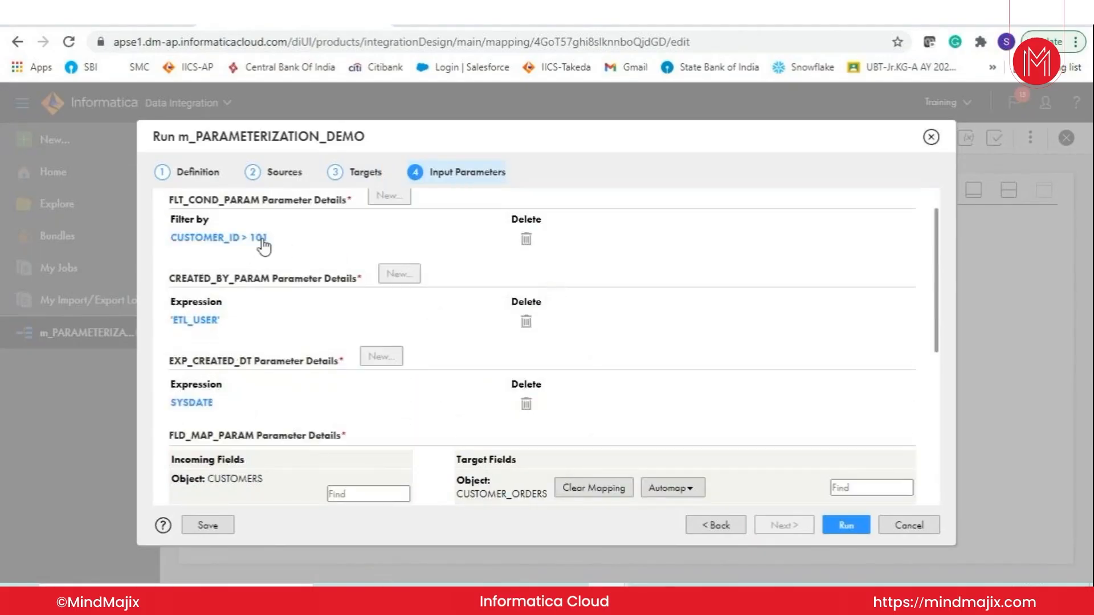
{"action": "scroll", "coordinate": [255, 303], "scroll_direction": "down", "scroll_amount": 5}
{"action": "left_click", "coordinate": [698, 249]}
{"action": "left_click", "coordinate": [675, 267]}
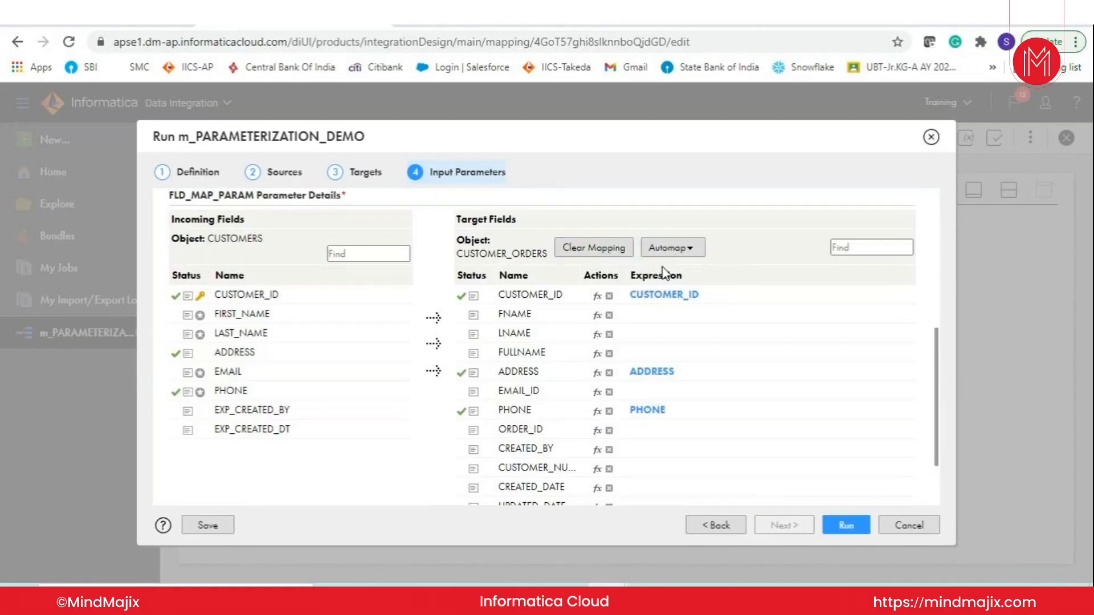
{"action": "left_click", "coordinate": [671, 247]}
{"action": "left_click", "coordinate": [674, 285]}
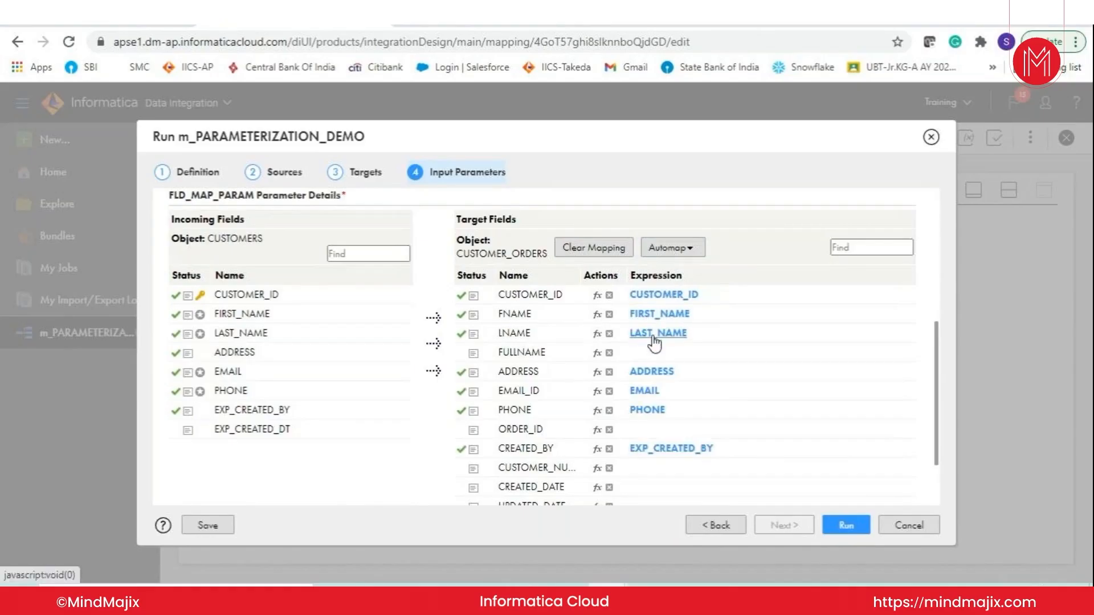
Map the incoming EXP_CREATED_DT field to the CREATED_DATE target field in FLD_MAP_PARAM
{"action": "scroll", "coordinate": [690, 444], "scroll_direction": "down", "scroll_amount": 2}
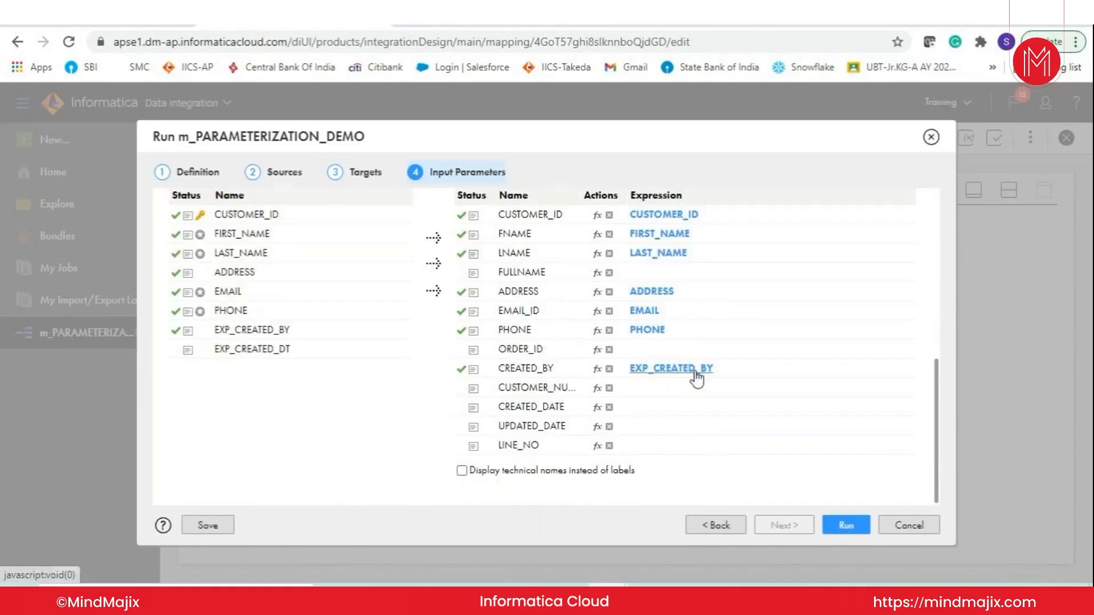
{"action": "left_click", "coordinate": [275, 350]}
{"action": "left_click_drag", "start_coordinate": [275, 350], "coordinate": [632, 408]}
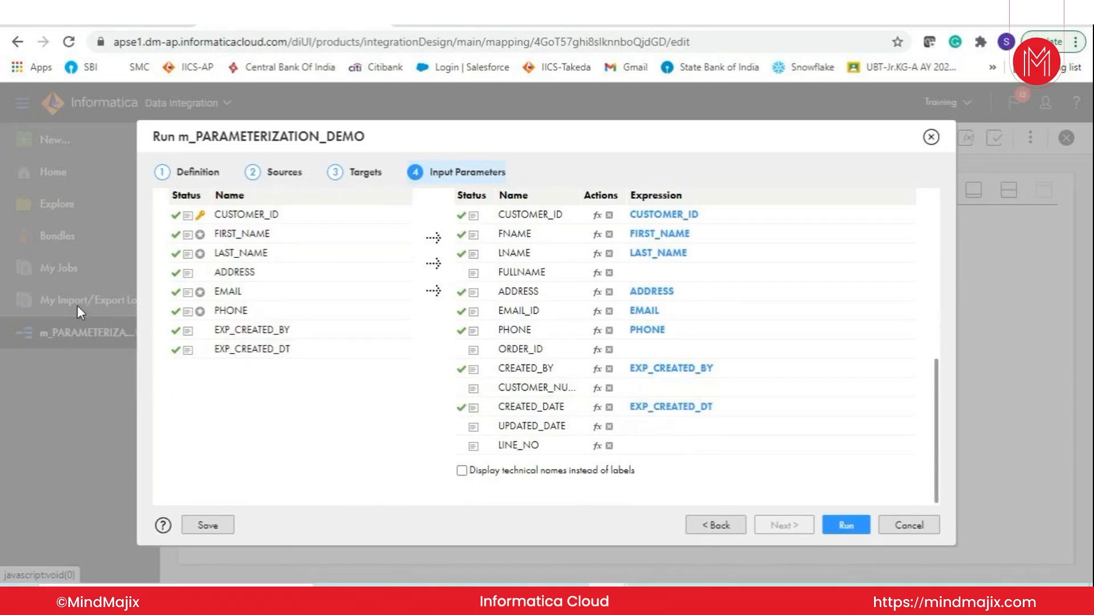
Review the completed input parameters, run the mapping and examine the source's error message in the job results
{"action": "scroll", "coordinate": [692, 391], "scroll_direction": "up", "scroll_amount": 1}
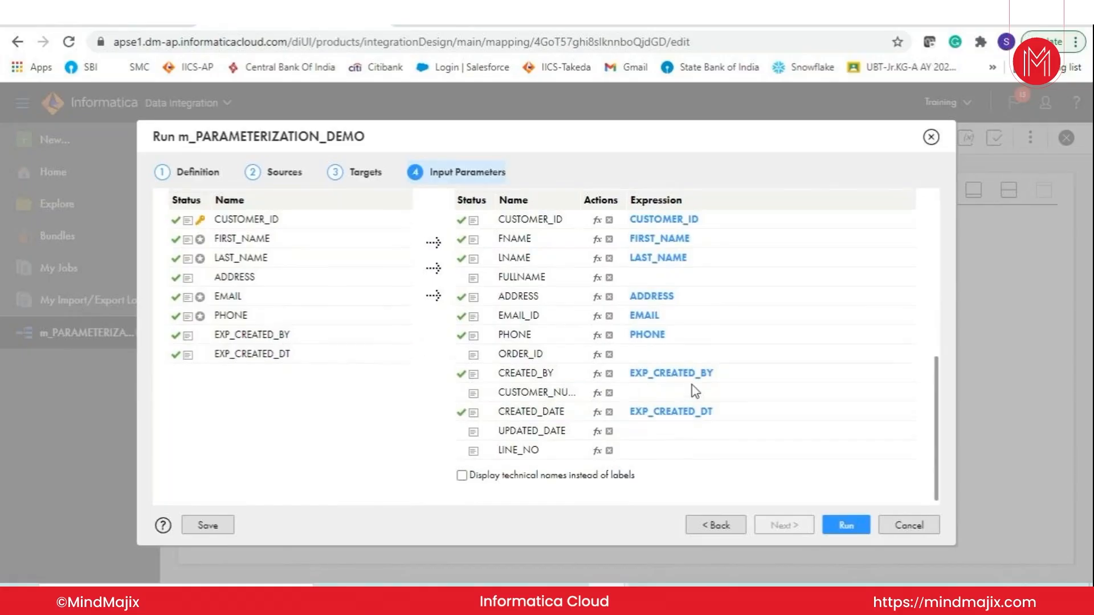
{"action": "scroll", "coordinate": [691, 387], "scroll_direction": "up", "scroll_amount": 5}
{"action": "scroll", "coordinate": [381, 280], "scroll_direction": "down", "scroll_amount": 5}
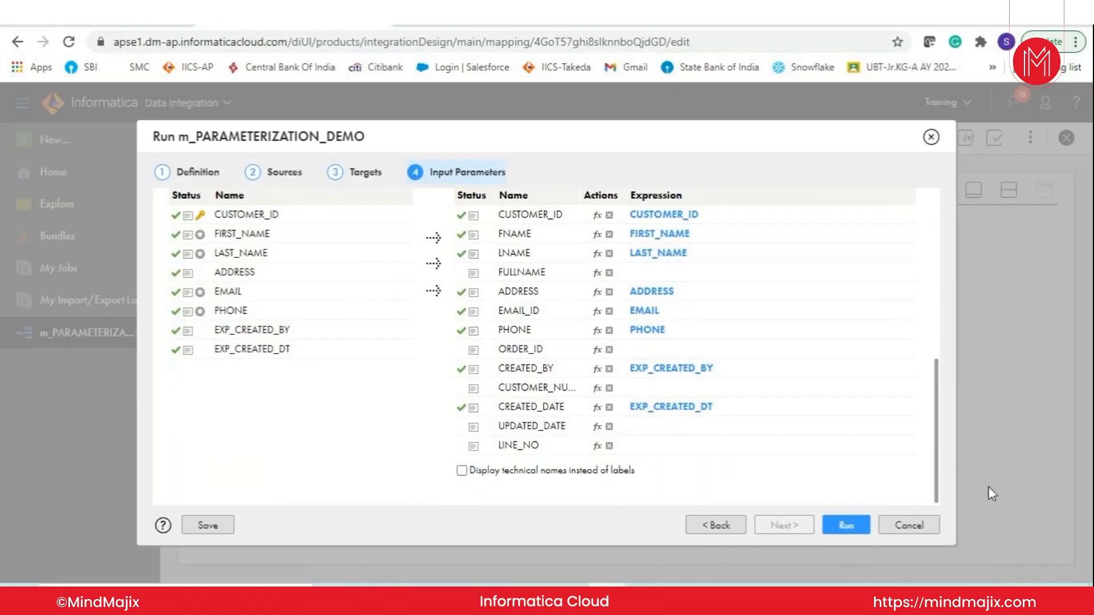
{"action": "left_click", "coordinate": [846, 524]}
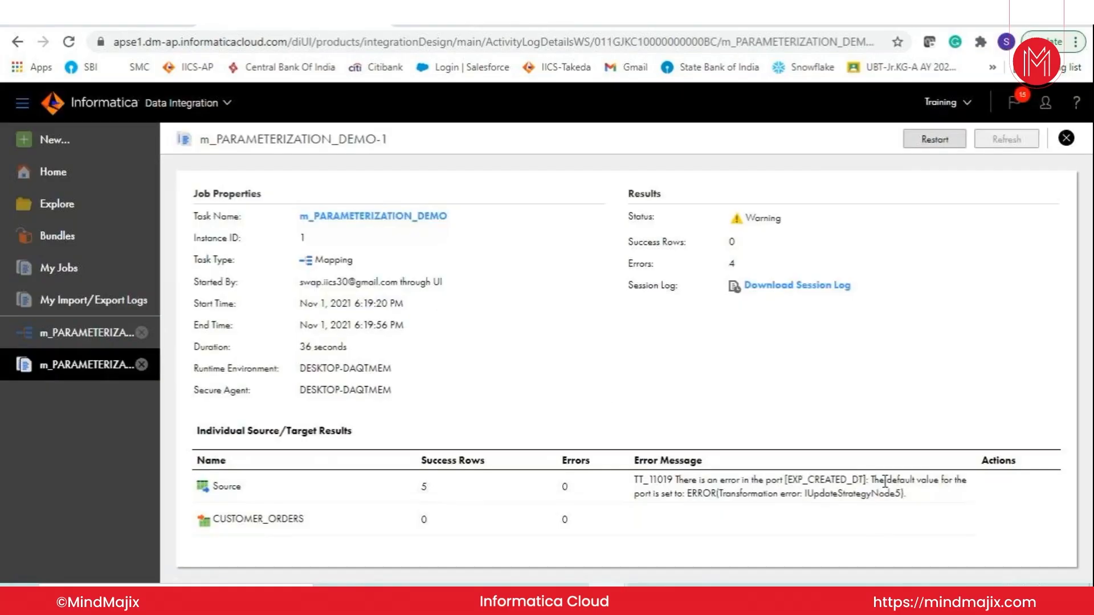
{"action": "left_click_drag", "start_coordinate": [885, 480], "coordinate": [870, 513]}
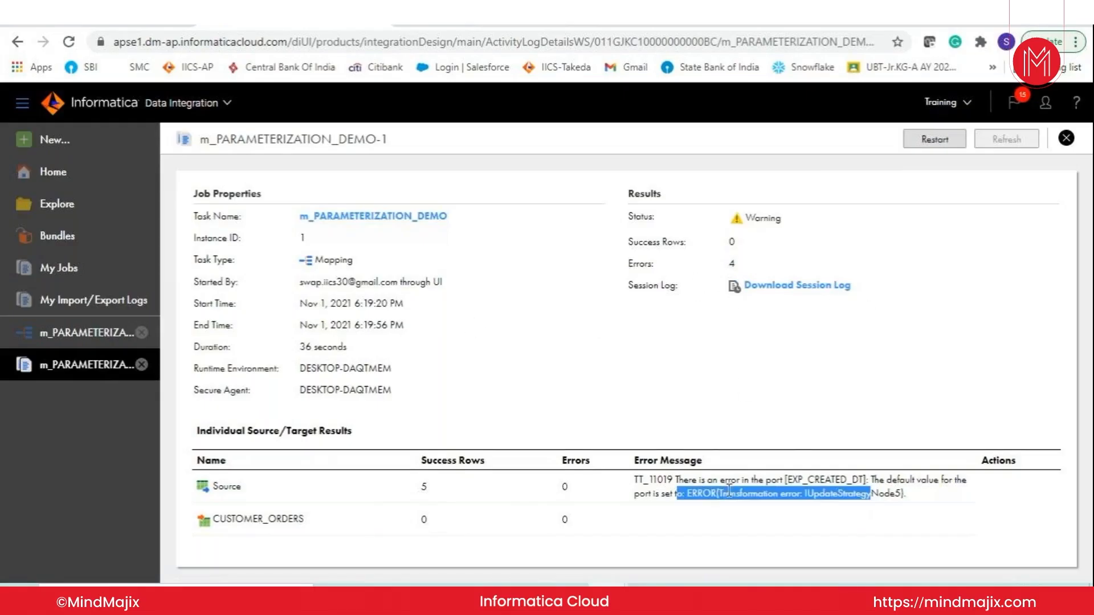
{"action": "left_click_drag", "start_coordinate": [803, 481], "coordinate": [864, 481]}
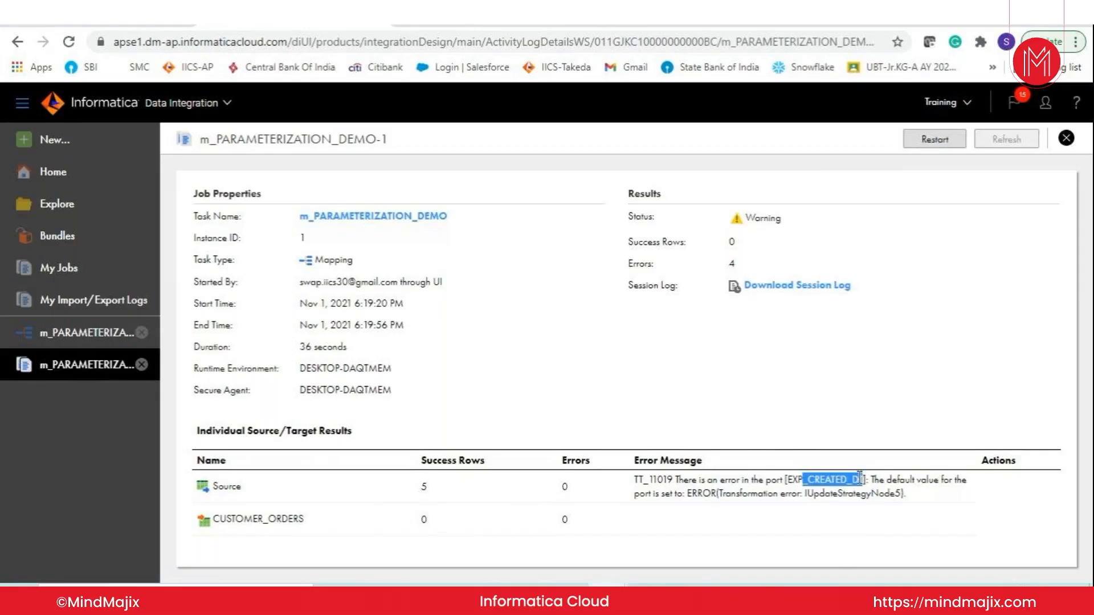
Check the CUSTOMER_ORDERS rows in Oracle SQL Developer, and return to the m_PARAMETERIZATION_DEMO mapping in Informatica
{"action": "left_click", "coordinate": [569, 595]}
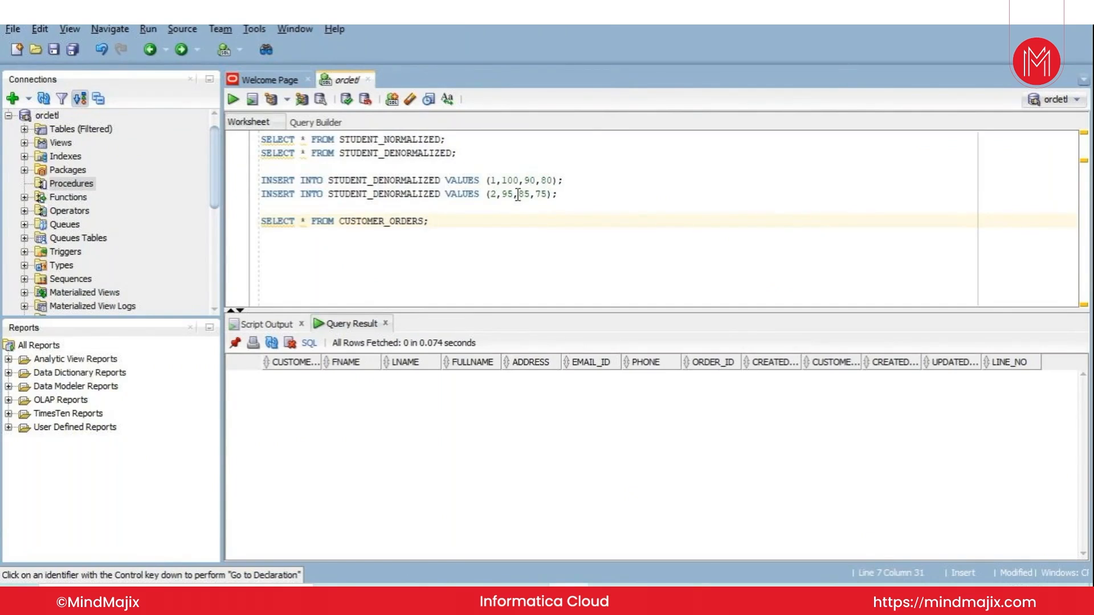
{"action": "key", "text": "alt+Tab"}
{"action": "left_click", "coordinate": [819, 493]}
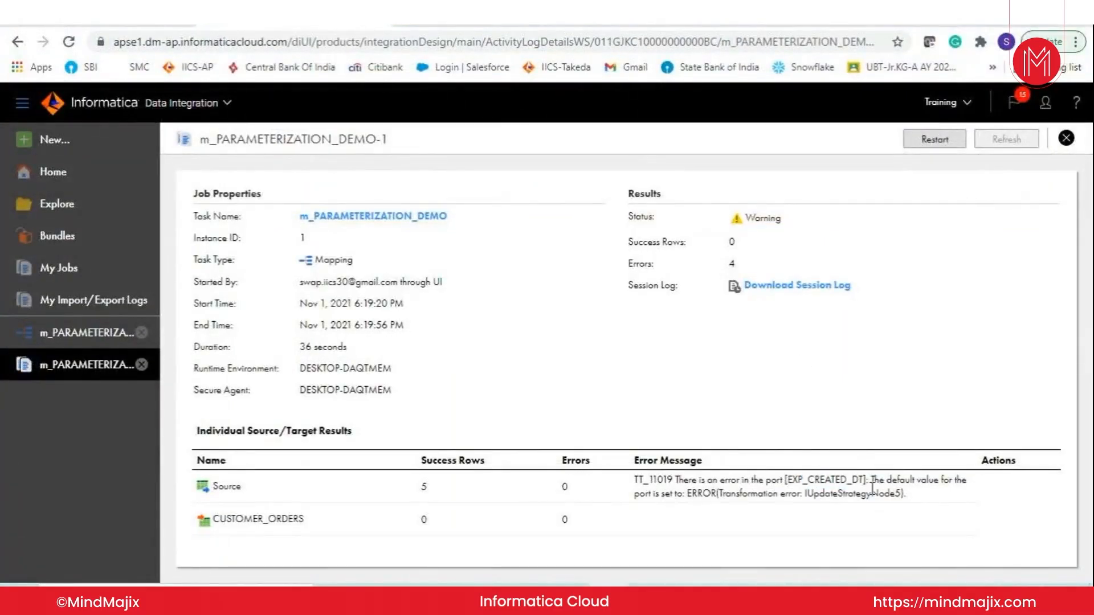
{"action": "left_click", "coordinate": [100, 341]}
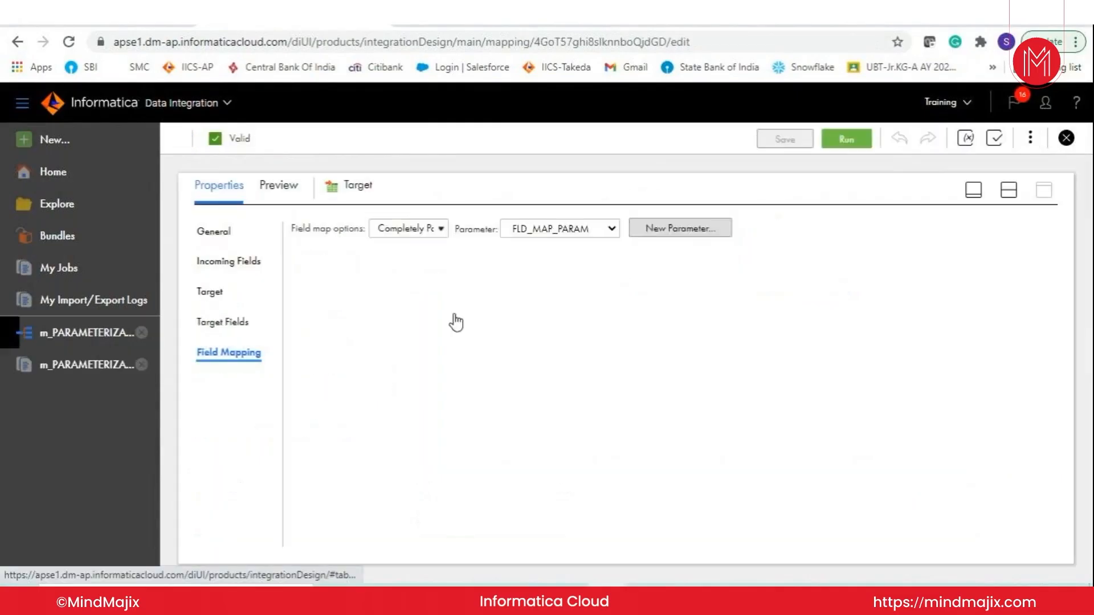
Open the EXP_CREATED_DT output field of the Expression transformation and check its data type
{"action": "left_click", "coordinate": [618, 248]}
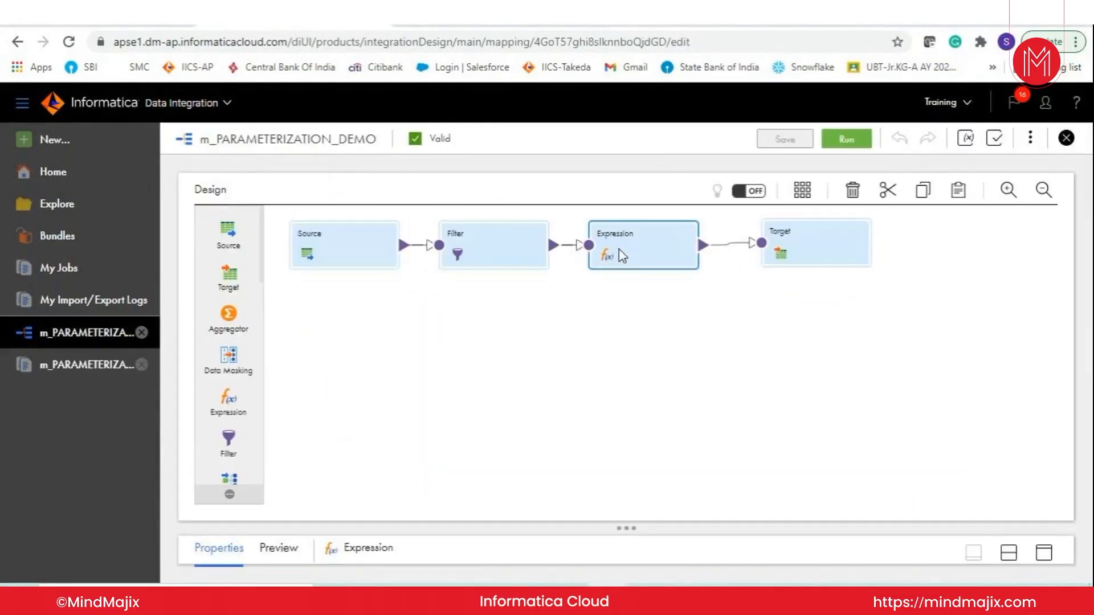
{"action": "left_click", "coordinate": [1045, 553]}
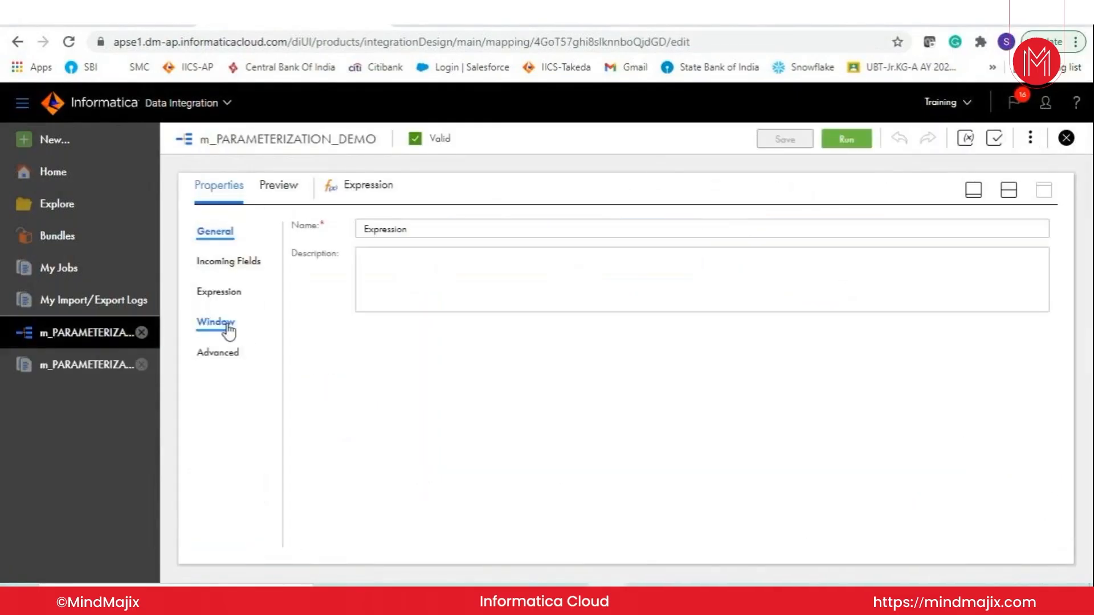
{"action": "left_click", "coordinate": [213, 292]}
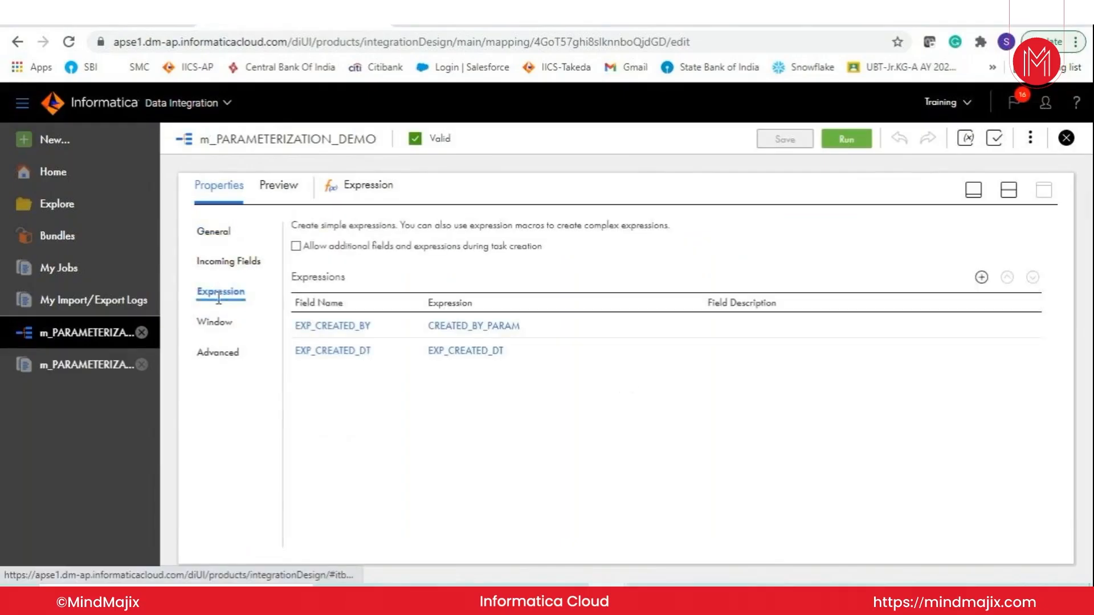
{"action": "left_click", "coordinate": [341, 352]}
{"action": "left_click", "coordinate": [487, 299]}
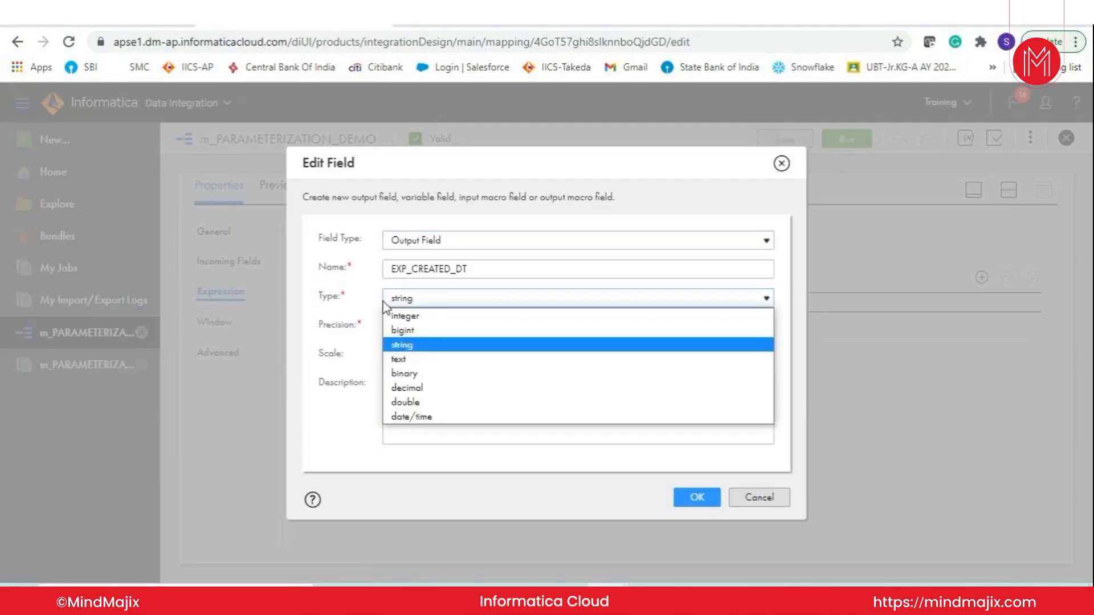
{"action": "left_click", "coordinate": [902, 388]}
Switch to Oracle SQL Developer and add the statement DESC CUSTOMER_ORDERS; below the existing CUSTOMER_ORDERS query
{"action": "key", "text": "alt+Tab"}
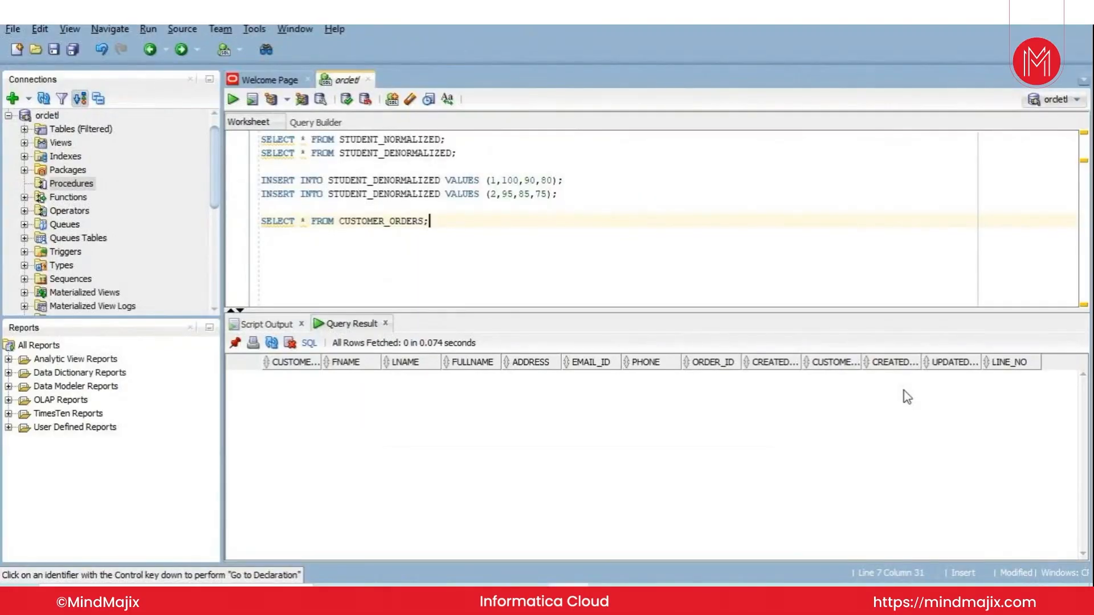
{"action": "key", "text": "alt+Tab"}
{"action": "key", "text": "alt+Tab"}
{"action": "key", "text": "Return"}
{"action": "key", "text": "Return"}
{"action": "type", "text": "DESC"}
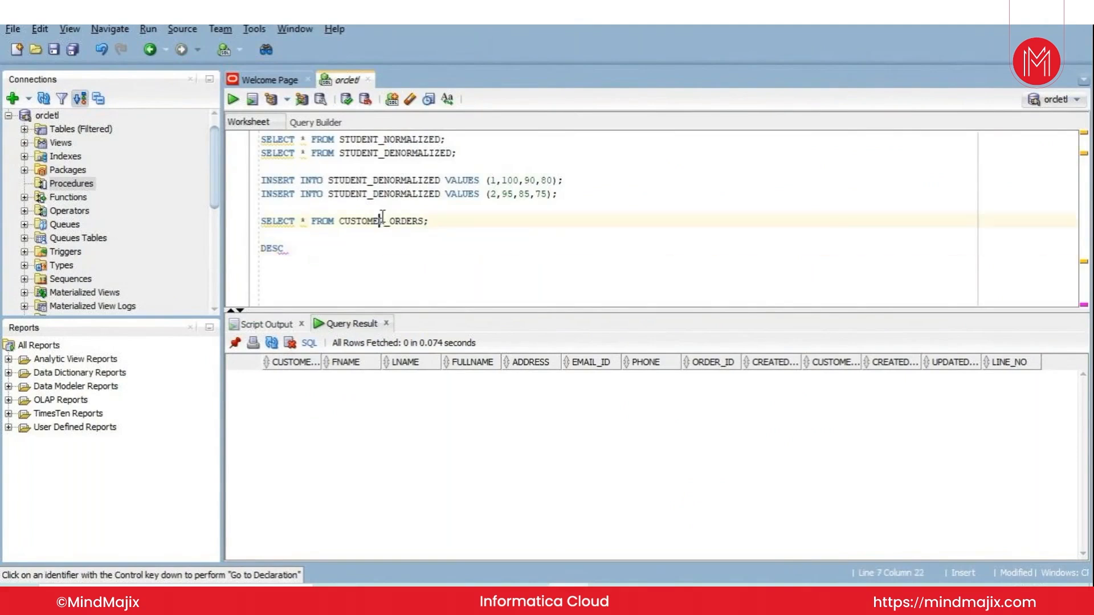
{"action": "double_click", "coordinate": [382, 220]}
{"action": "key", "text": "ctrl+c"}
{"action": "left_click", "coordinate": [354, 245]}
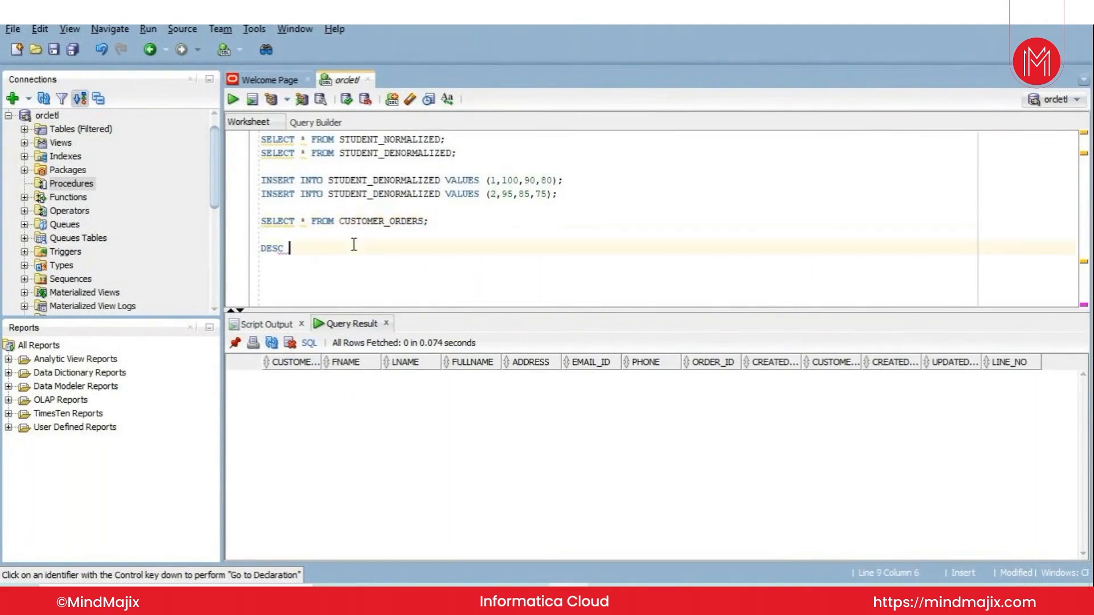
{"action": "key", "text": "ctrl+v"}
{"action": "type", "text": ";"}
Run the DESC CUSTOMER_ORDERS statement and examine the data type of the CREATED_DATE column
{"action": "triple_click", "coordinate": [354, 248]}
{"action": "key", "text": "F5"}
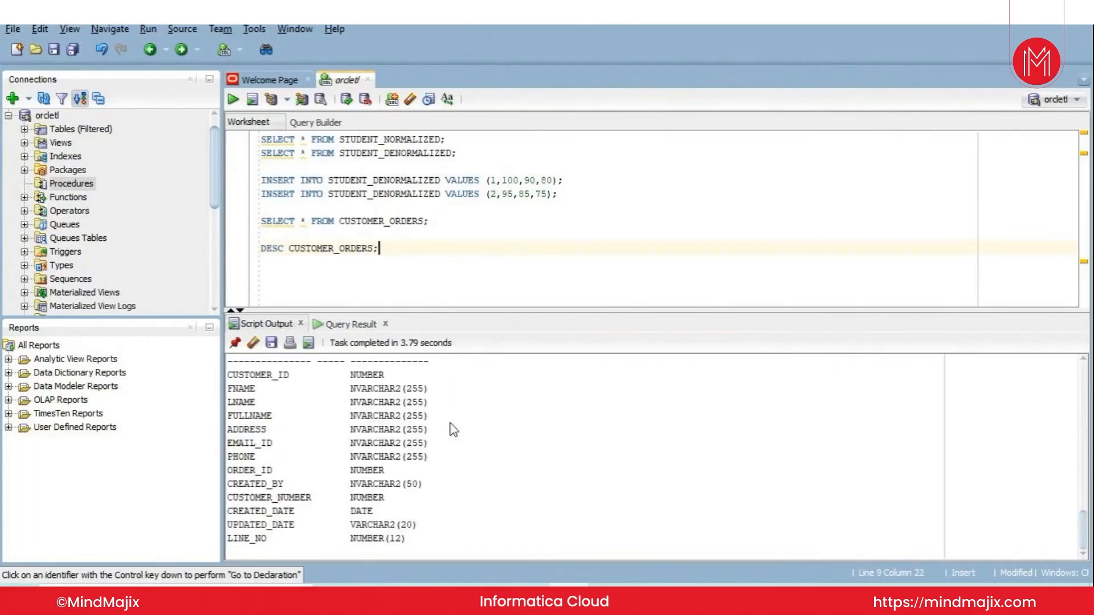
{"action": "left_click_drag", "start_coordinate": [266, 511], "coordinate": [374, 515]}
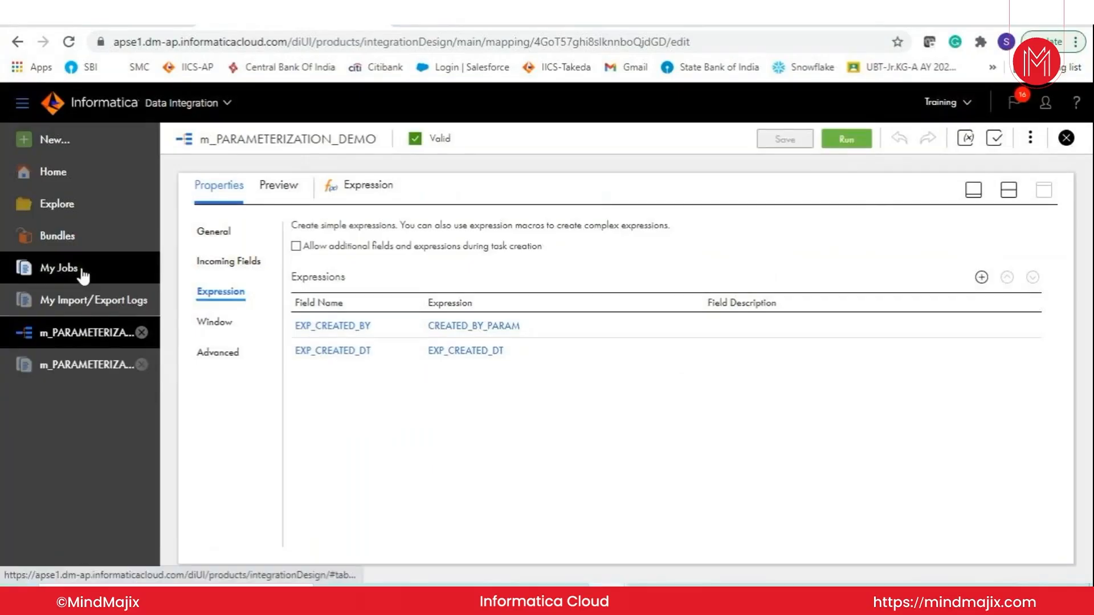
Return to Informatica, re-read the source's EXP_CREATED_DT error message in the job results, and go back to the mapping
{"action": "left_click", "coordinate": [78, 269]}
{"action": "left_click", "coordinate": [83, 363]}
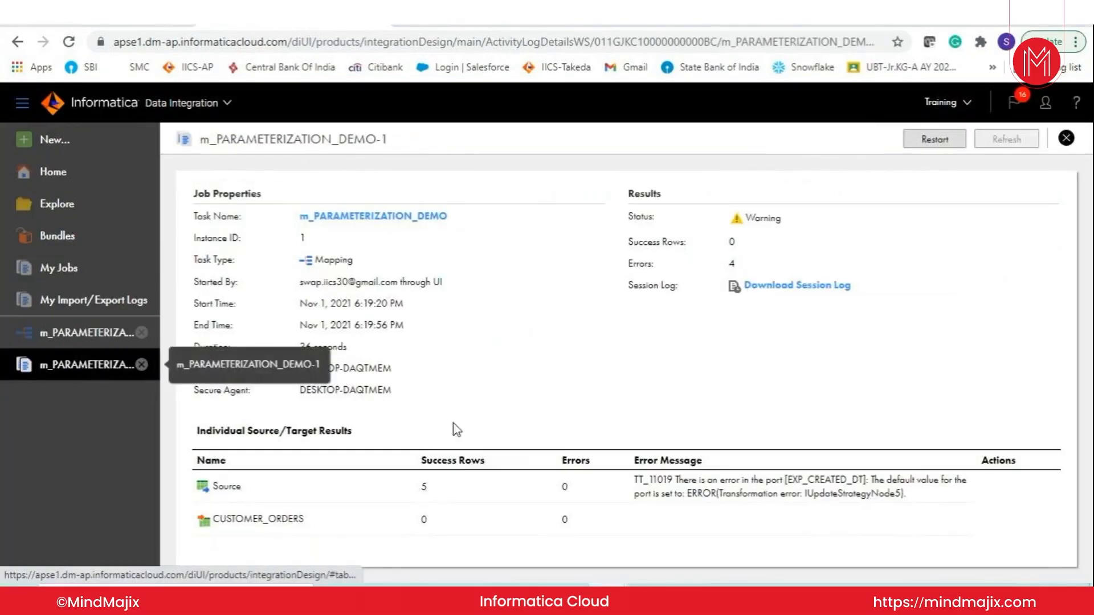
{"action": "left_click_drag", "start_coordinate": [683, 480], "coordinate": [941, 478]}
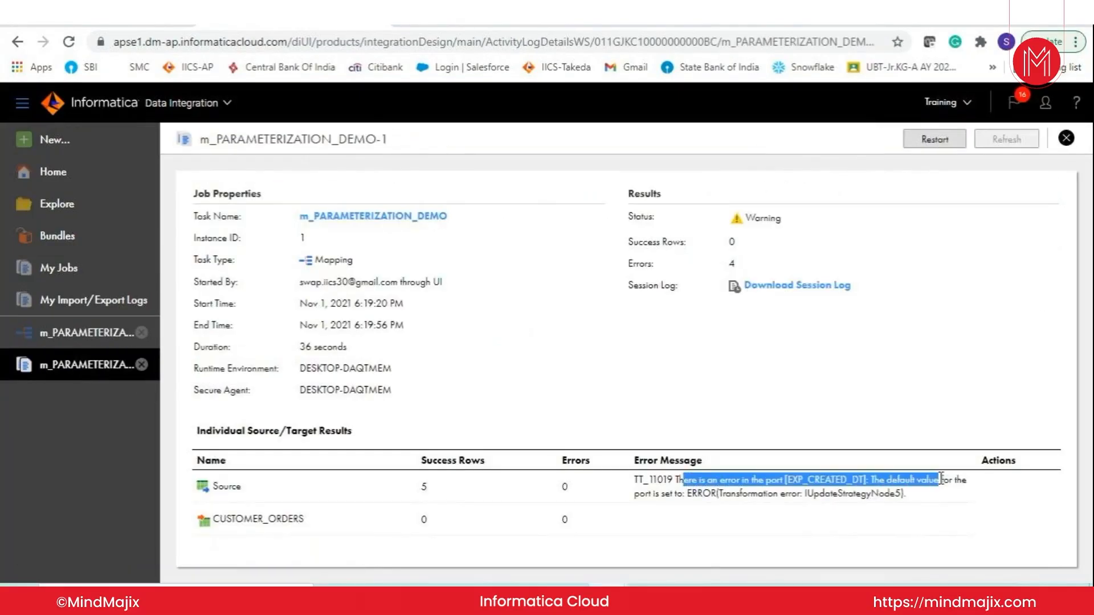
{"action": "left_click_drag", "start_coordinate": [677, 493], "coordinate": [909, 493]}
{"action": "left_click", "coordinate": [62, 337]}
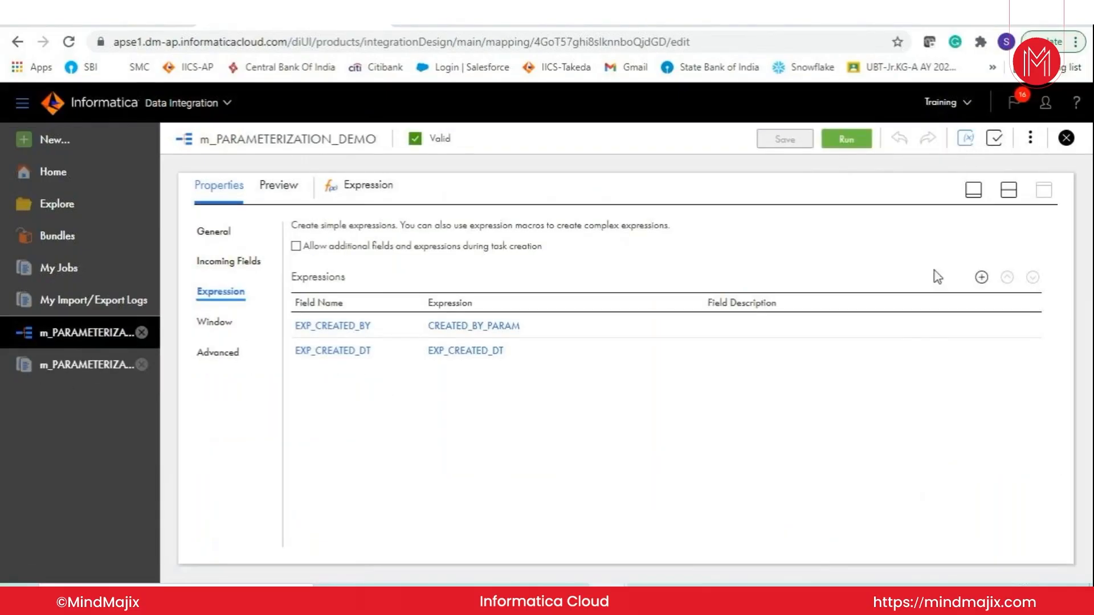
{"action": "left_click", "coordinate": [87, 365]}
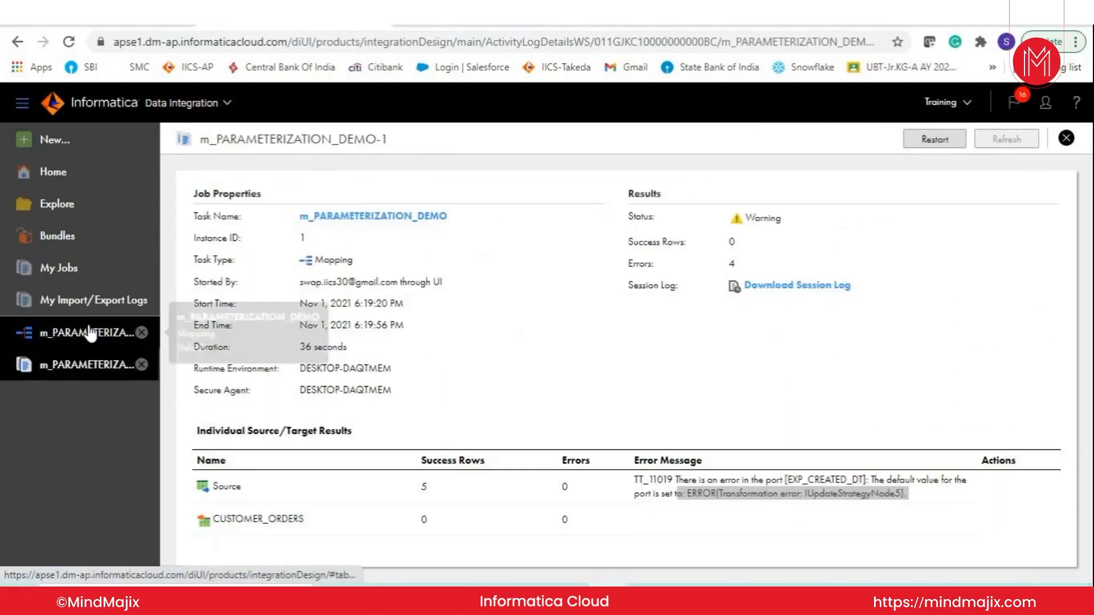
{"action": "left_click", "coordinate": [90, 334]}
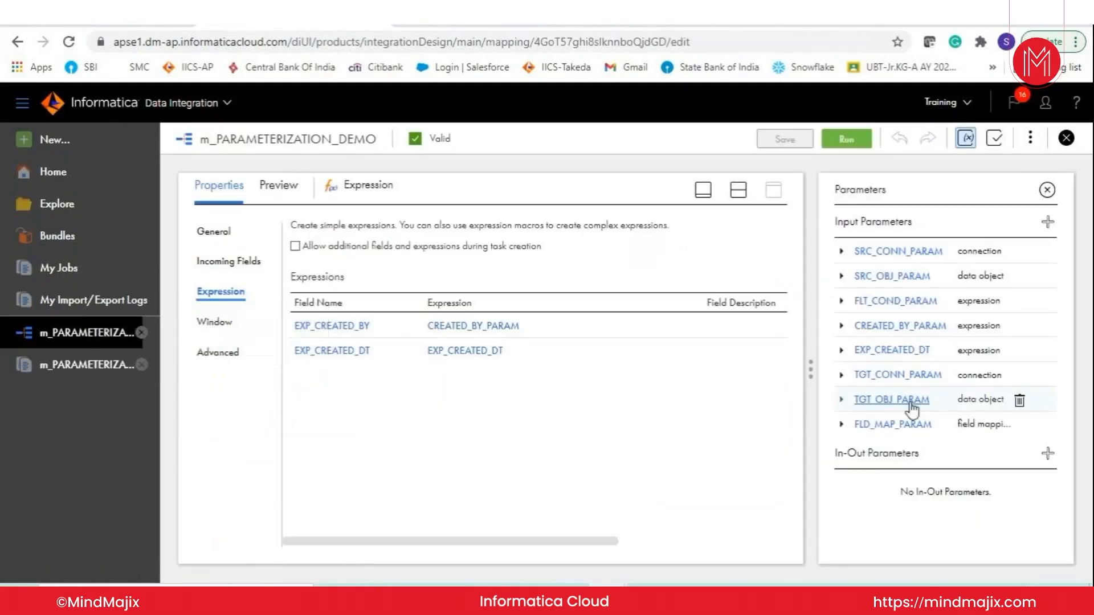
Check the EXP_CREATED_DT input parameter's type and default value, and close the mapping's parameter list
{"action": "left_click", "coordinate": [890, 350]}
{"action": "left_click", "coordinate": [561, 341]}
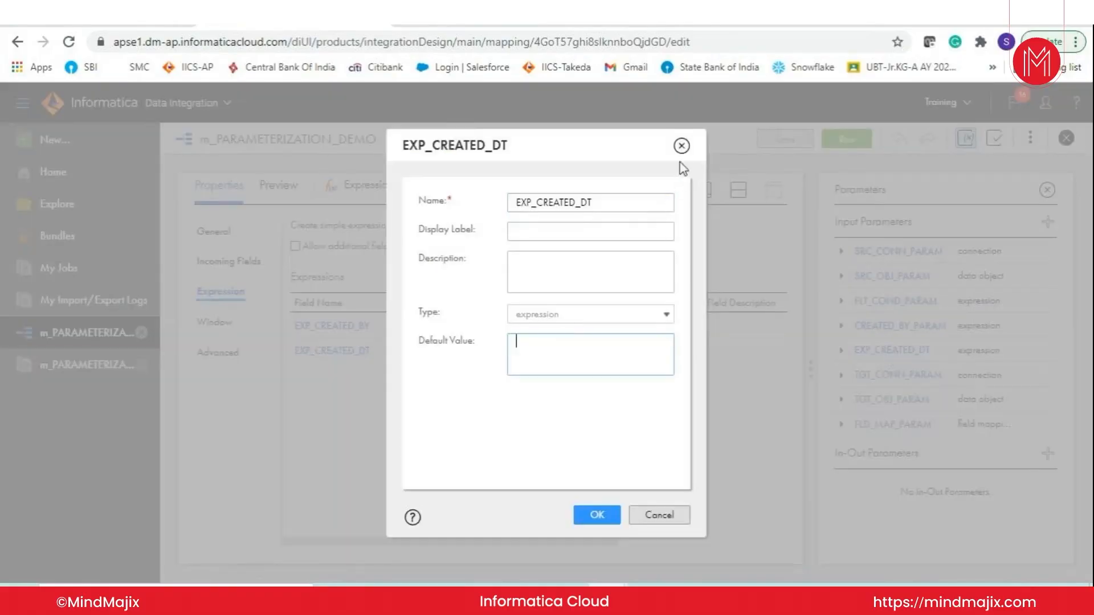
{"action": "left_click", "coordinate": [681, 147]}
{"action": "left_click", "coordinate": [1047, 190]}
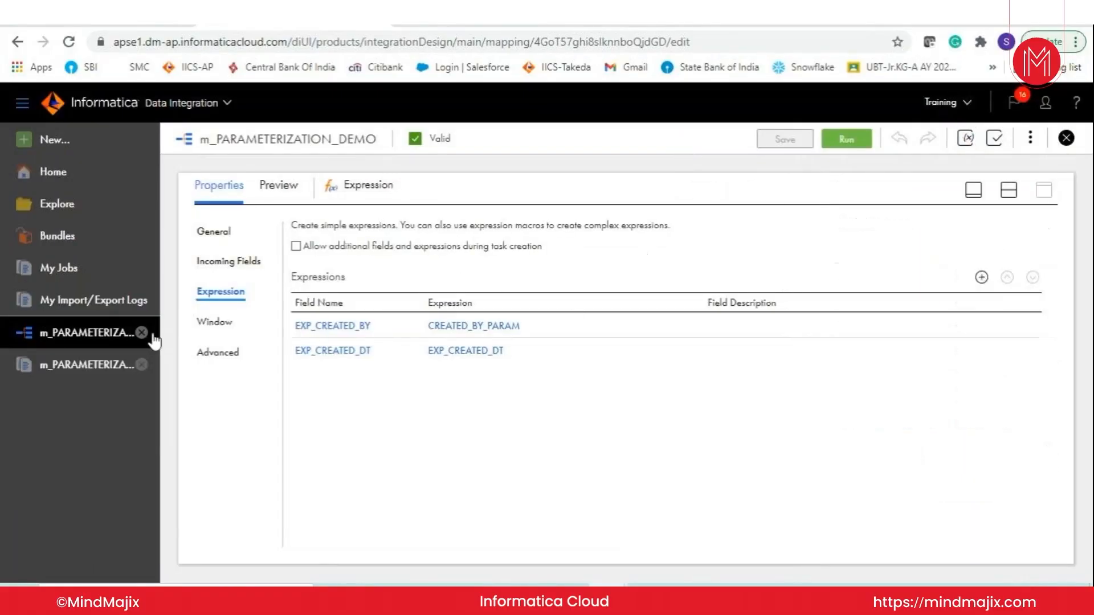
Start a new run of m_PARAMETERIZATION_DEMO through ORACLE_CONNECTION with CUSTOMERS as the source object and CUSTOMERS_2 as the target object
{"action": "left_click", "coordinate": [832, 144]}
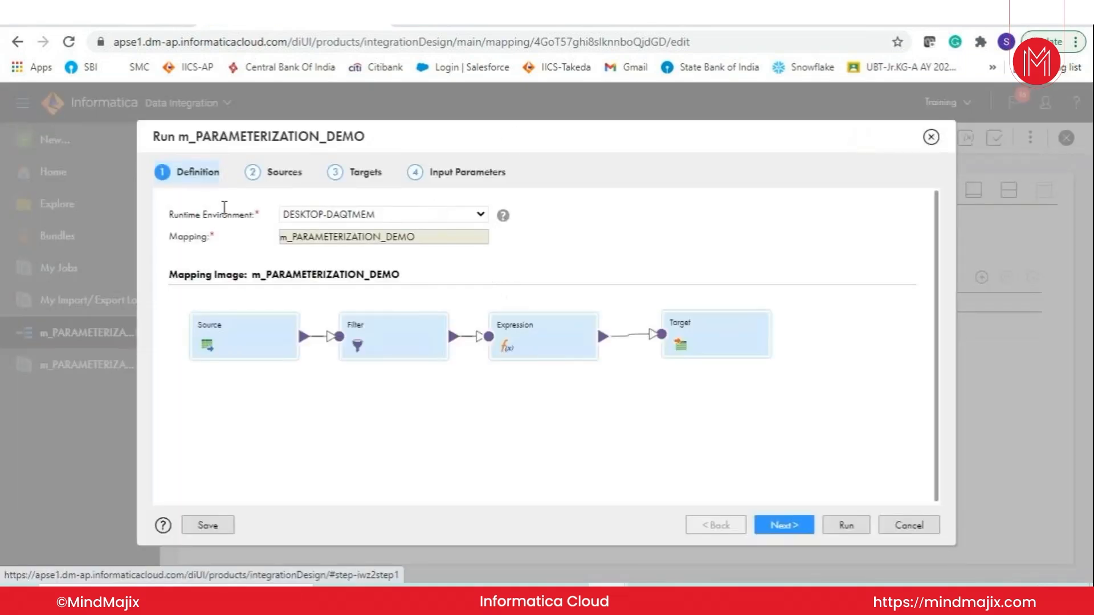
{"action": "left_click", "coordinate": [784, 525]}
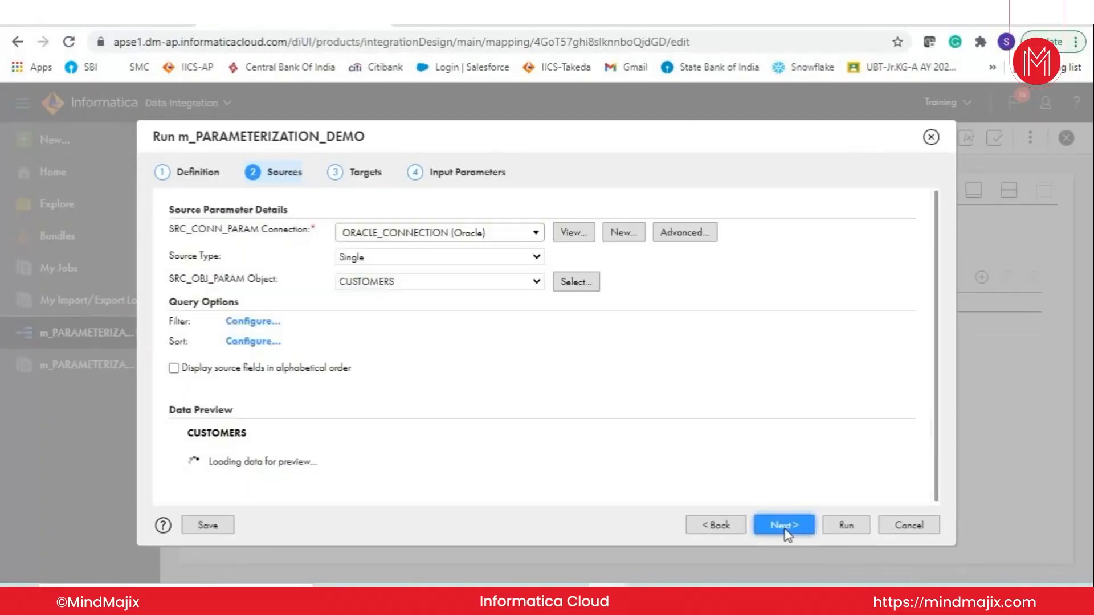
{"action": "left_click", "coordinate": [784, 525]}
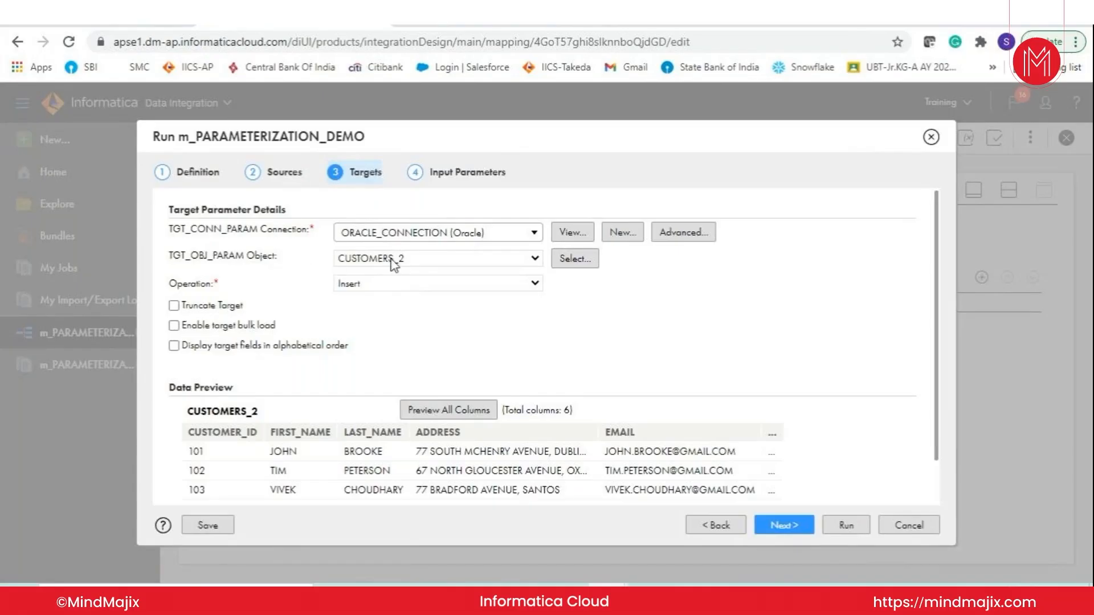
Define the FLT_COND_PARAM data filter as CUSTOMER_ID Greater Than 101
{"action": "left_click", "coordinate": [794, 528]}
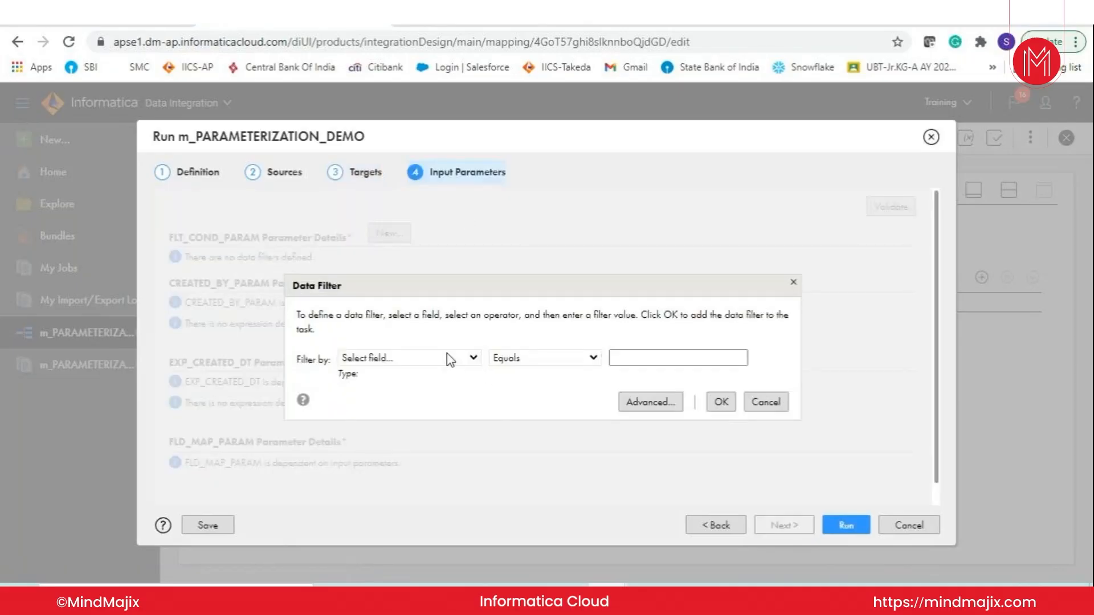
{"action": "left_click", "coordinate": [447, 357]}
{"action": "left_click", "coordinate": [405, 389]}
{"action": "left_click", "coordinate": [545, 360]}
{"action": "left_click", "coordinate": [518, 431]}
{"action": "left_click", "coordinate": [653, 357]}
{"action": "type", "text": "101"}
{"action": "left_click", "coordinate": [721, 402]}
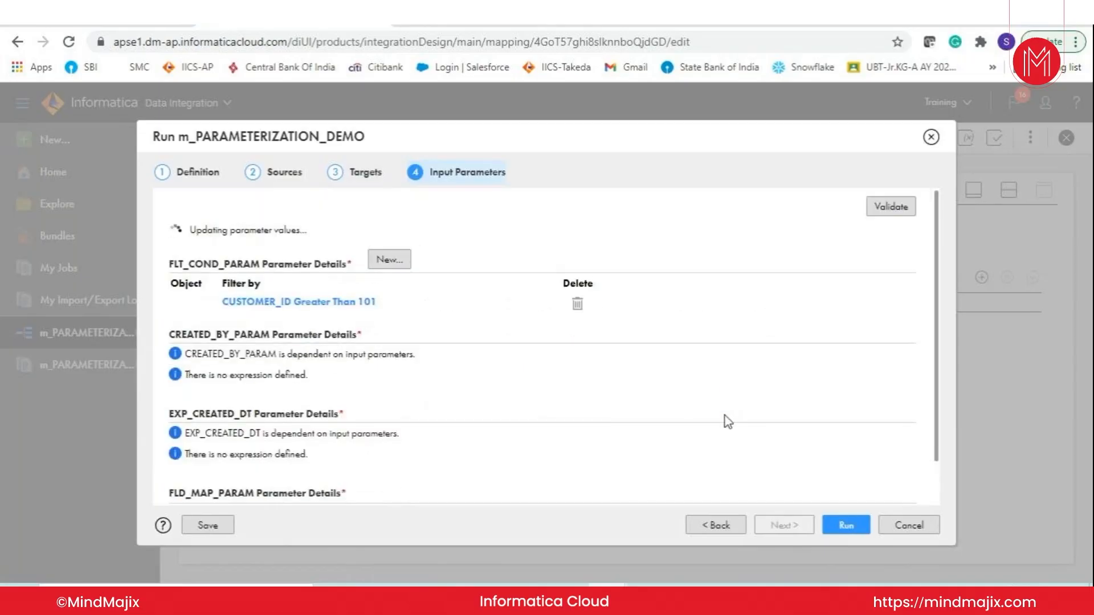
Enable Truncate Target for the CUSTOMERS_2 target, and return to the input parameters
{"action": "left_click", "coordinate": [366, 172]}
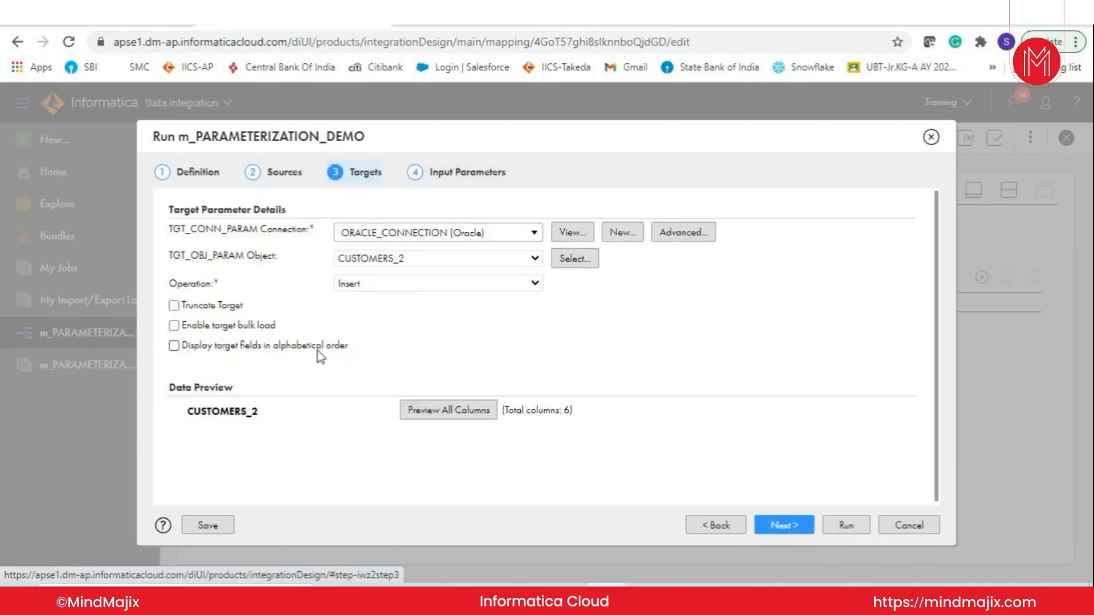
{"action": "left_click", "coordinate": [173, 305]}
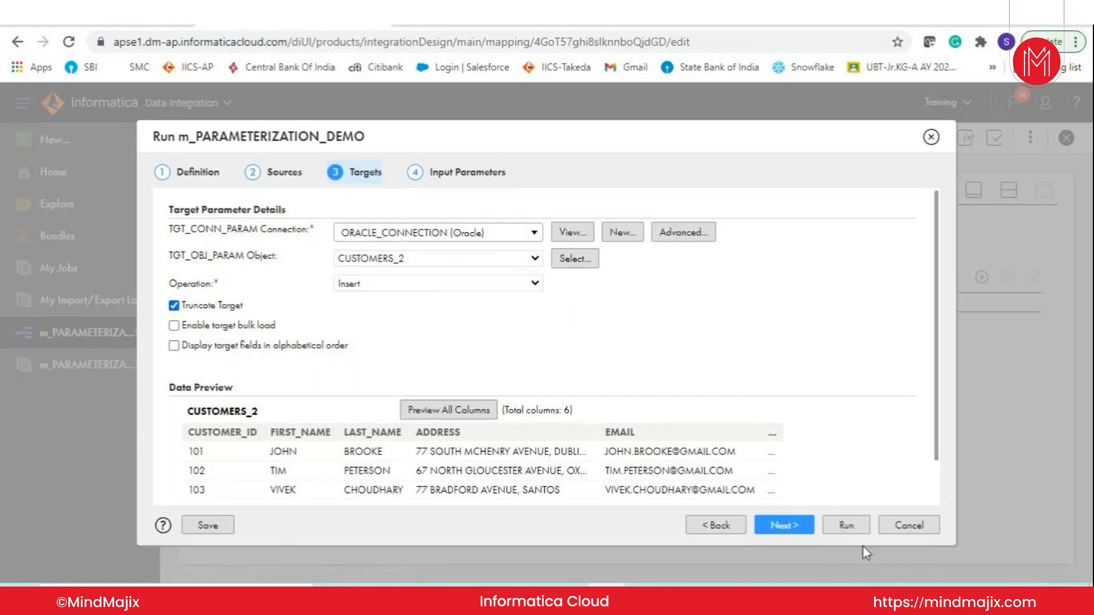
{"action": "left_click", "coordinate": [781, 521]}
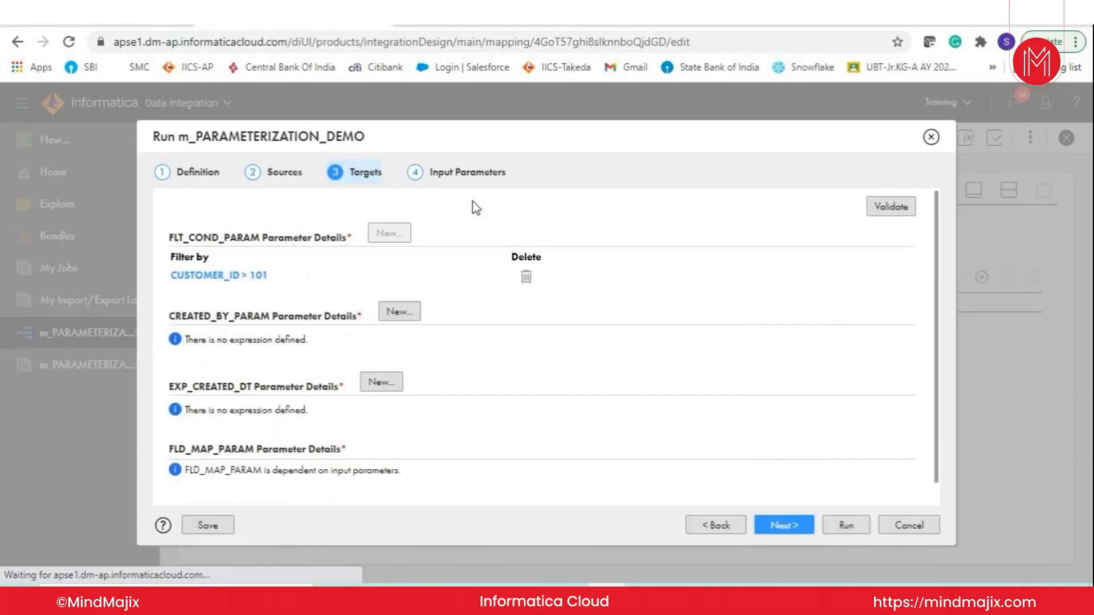
Create a field expression for CREATED_BY_PARAM and enter 'ETL_USER' as its value
{"action": "left_click", "coordinate": [399, 312]}
{"action": "left_click", "coordinate": [587, 341]}
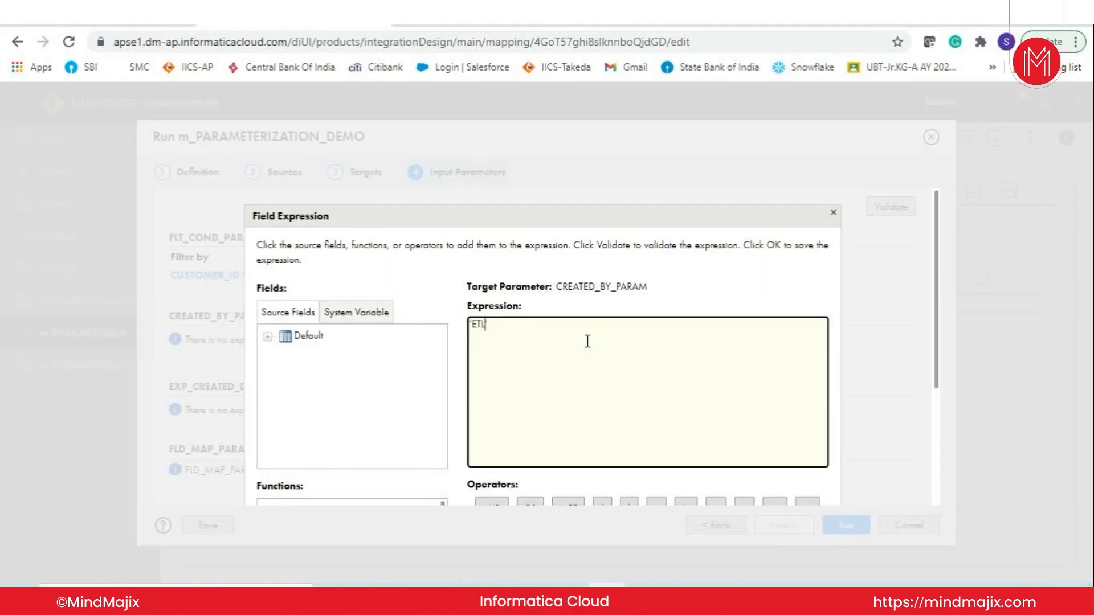
{"action": "type", "text": "'ETL_USER'"}
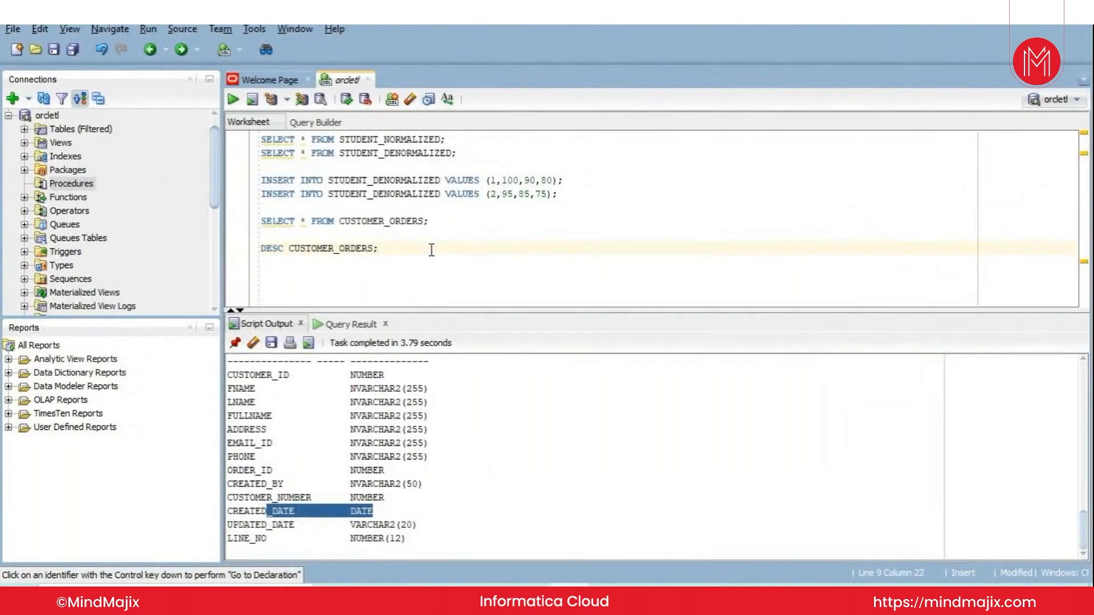
Switch to Oracle SQL Developer and query all rows of the CUSTOMERS_2 table with SELECT * FROM CUSTOMERS_2;
{"action": "left_click", "coordinate": [460, 221]}
{"action": "key", "text": "Return"}
{"action": "key", "text": "Return"}
{"action": "type", "text": "SELECT * FROM CU"}
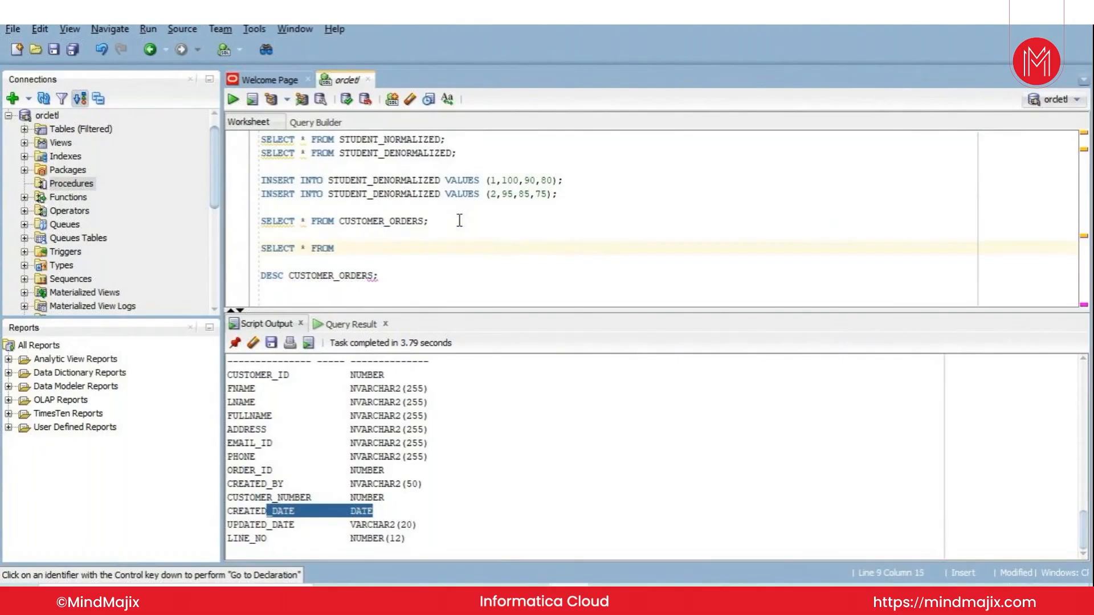
{"action": "type", "text": "STOMER_2;"}
{"action": "key", "text": "ctrl+Return"}
{"action": "left_click", "coordinate": [385, 249]}
{"action": "type", "text": "S"}
{"action": "key", "text": "ctrl+Return"}
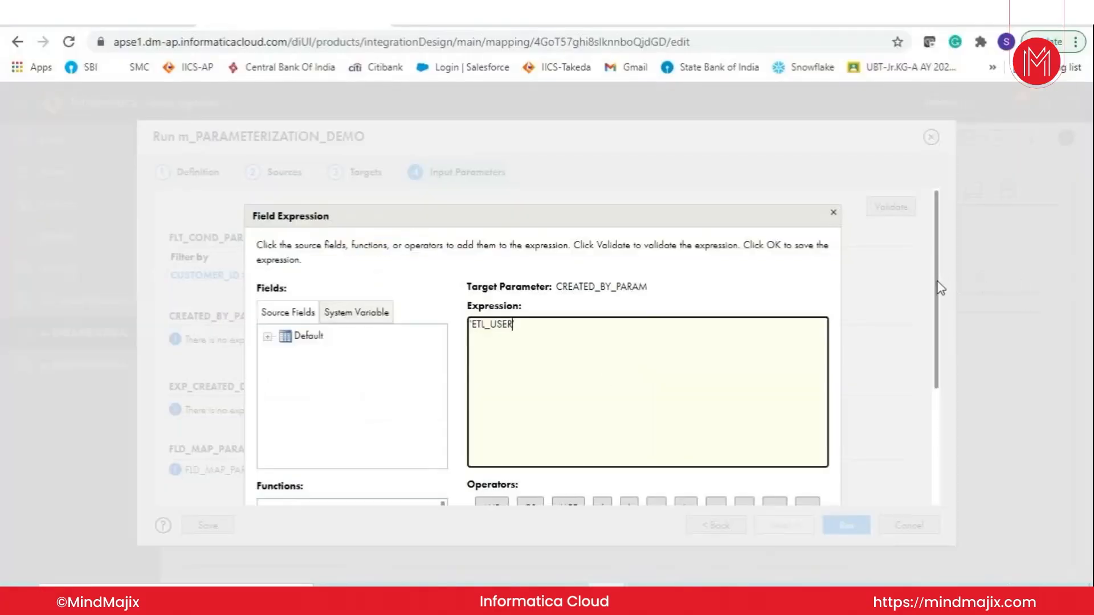
Back in Informatica, save the CREATED_BY_PARAM expression and remove its extra opening quote so it reads 'ETL_USER'
{"action": "scroll", "coordinate": [940, 288], "scroll_direction": "down", "scroll_amount": 3}
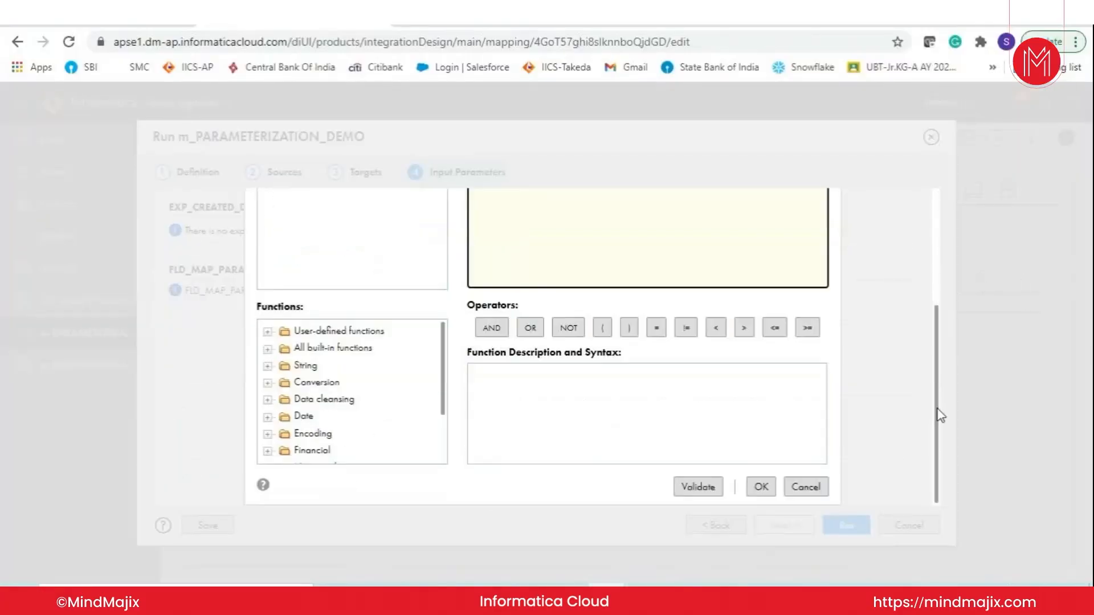
{"action": "left_click", "coordinate": [759, 486]}
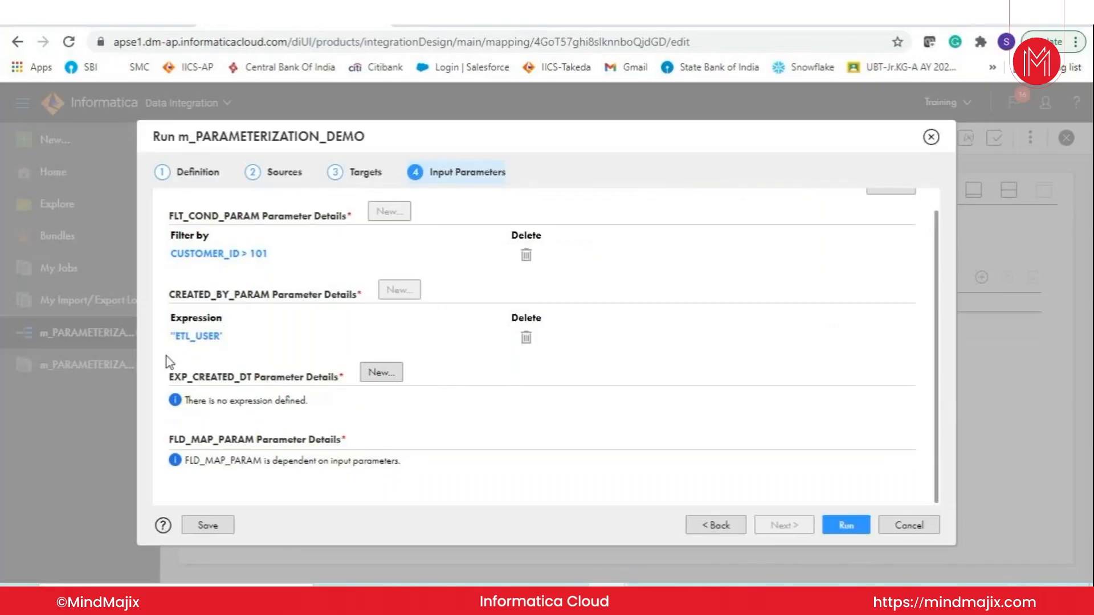
{"action": "left_click", "coordinate": [188, 342]}
{"action": "key", "text": "Delete"}
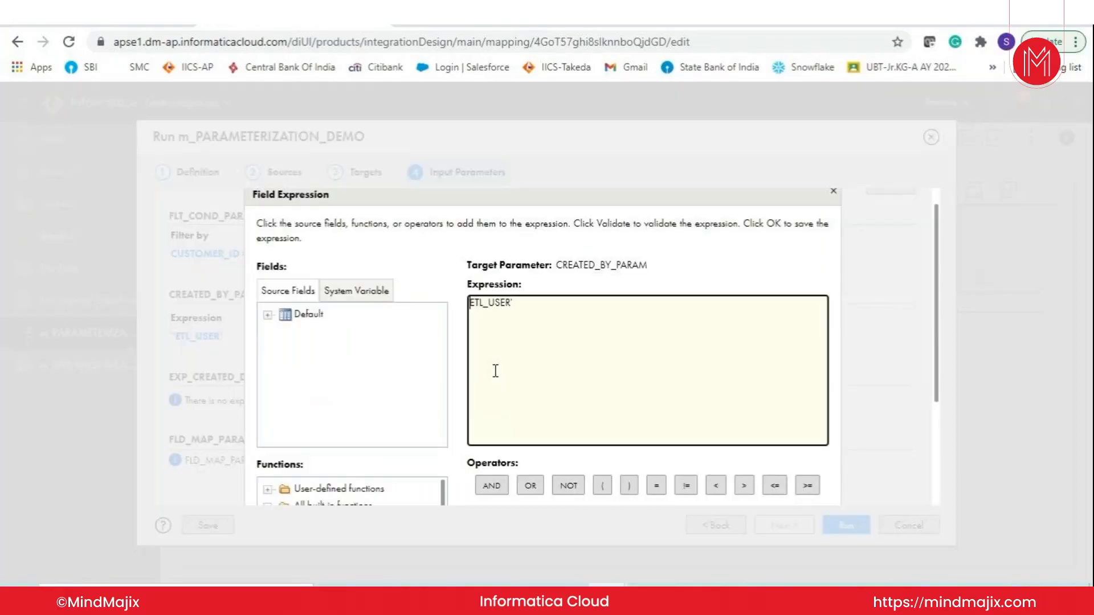
{"action": "key", "text": "Escape"}
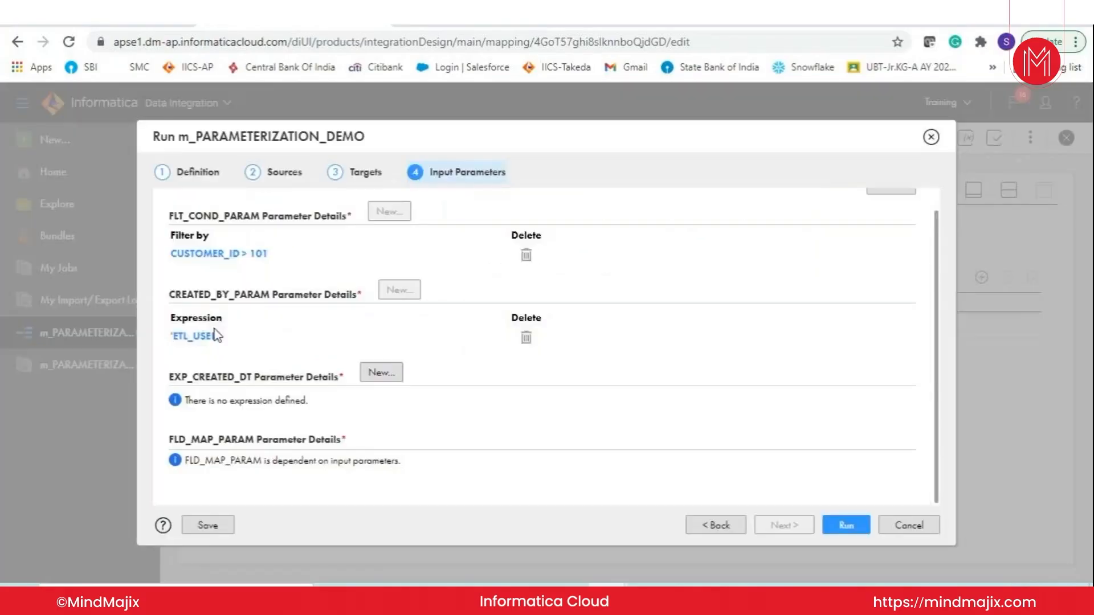
Create a field expression for the EXP_CREATED_DT parameter with SYSDATE as its value
{"action": "left_click", "coordinate": [380, 374]}
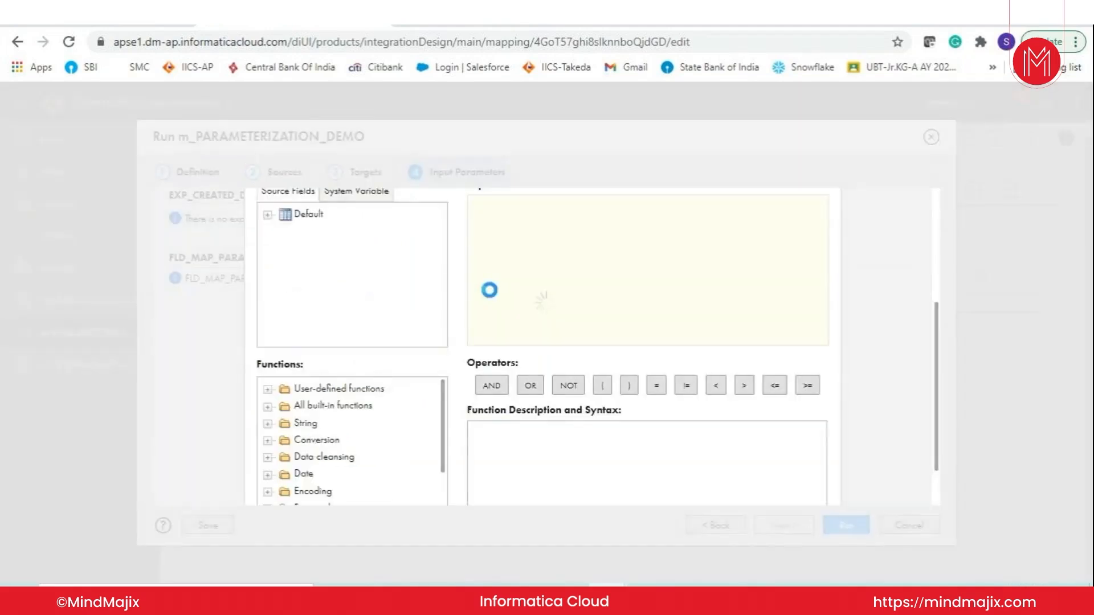
{"action": "type", "text": "SYSDATE"}
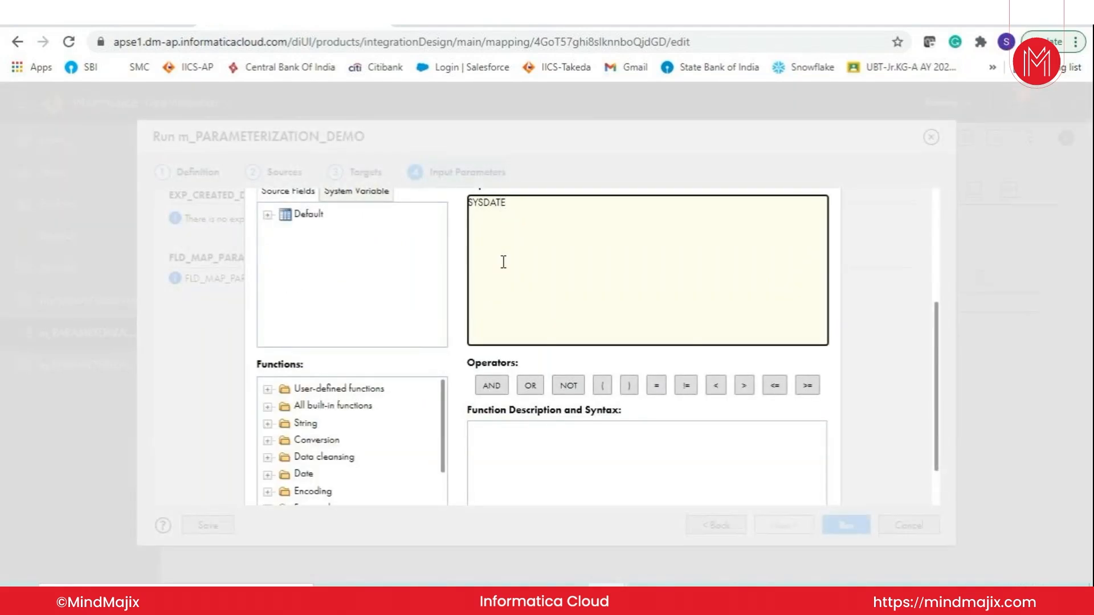
{"action": "scroll", "coordinate": [596, 339], "scroll_direction": "down", "scroll_amount": 2}
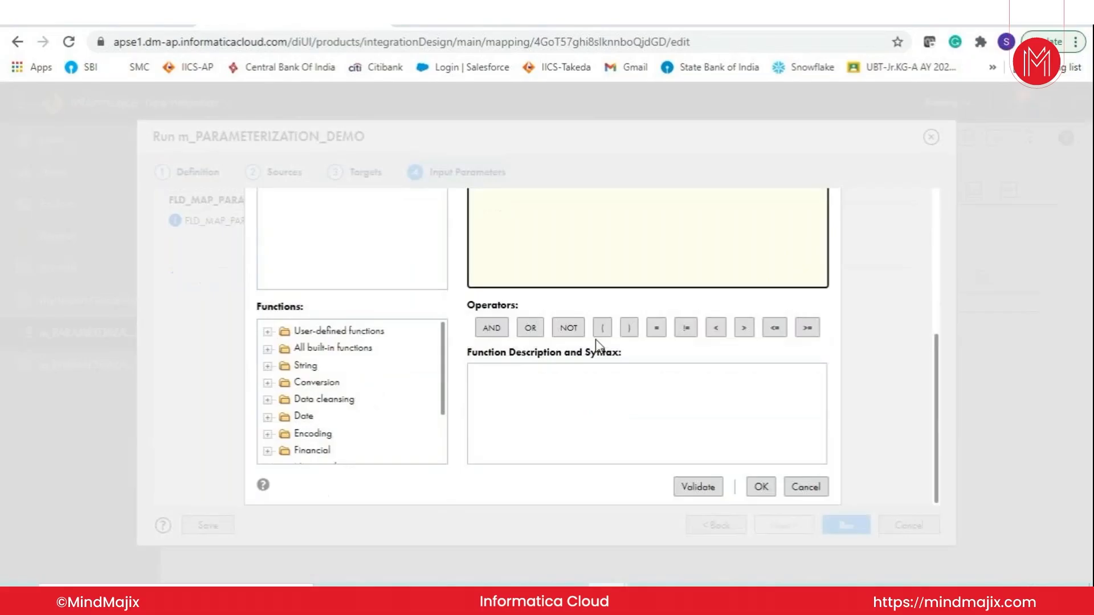
{"action": "left_click", "coordinate": [761, 487]}
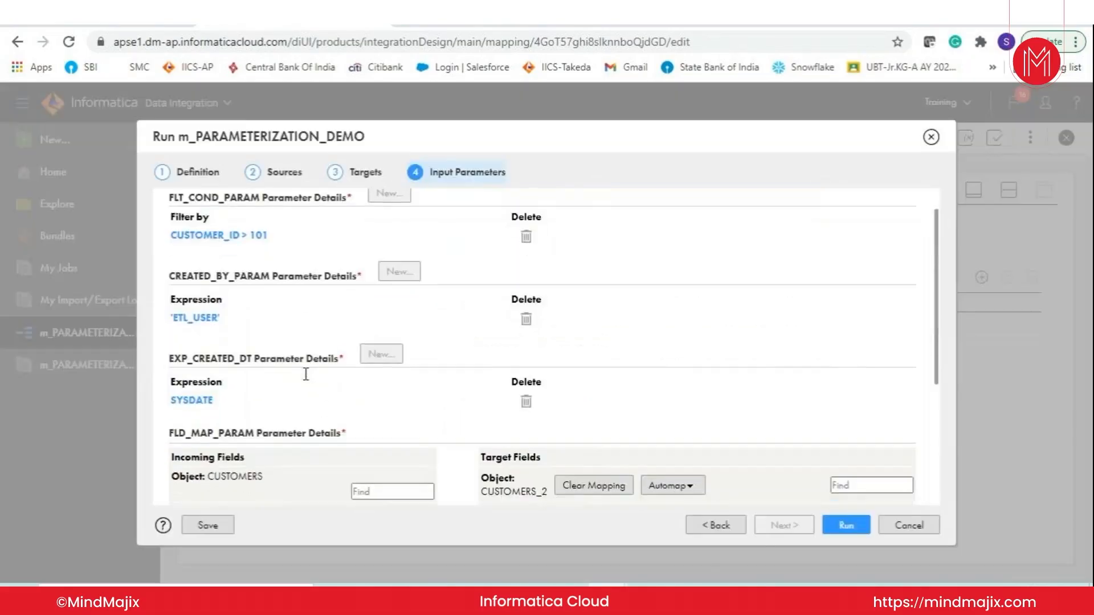
Automap the CUSTOMERS incoming fields to the CUSTOMERS_2 target fields and run the mapping
{"action": "scroll", "coordinate": [305, 374], "scroll_direction": "down", "scroll_amount": 4}
{"action": "left_click", "coordinate": [673, 285]}
{"action": "left_click", "coordinate": [674, 326]}
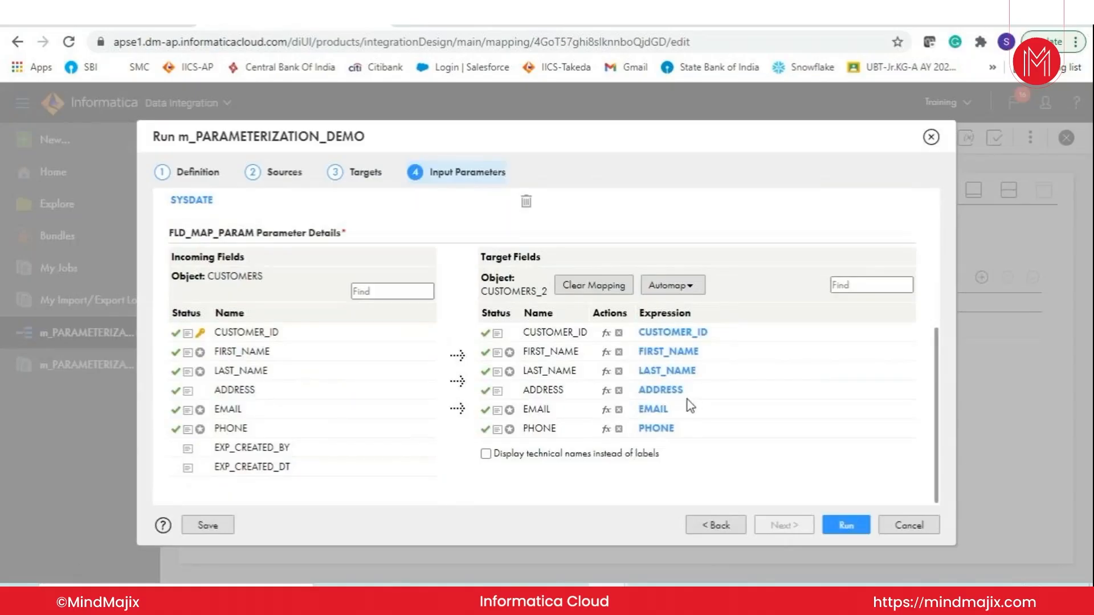
{"action": "left_click", "coordinate": [838, 523]}
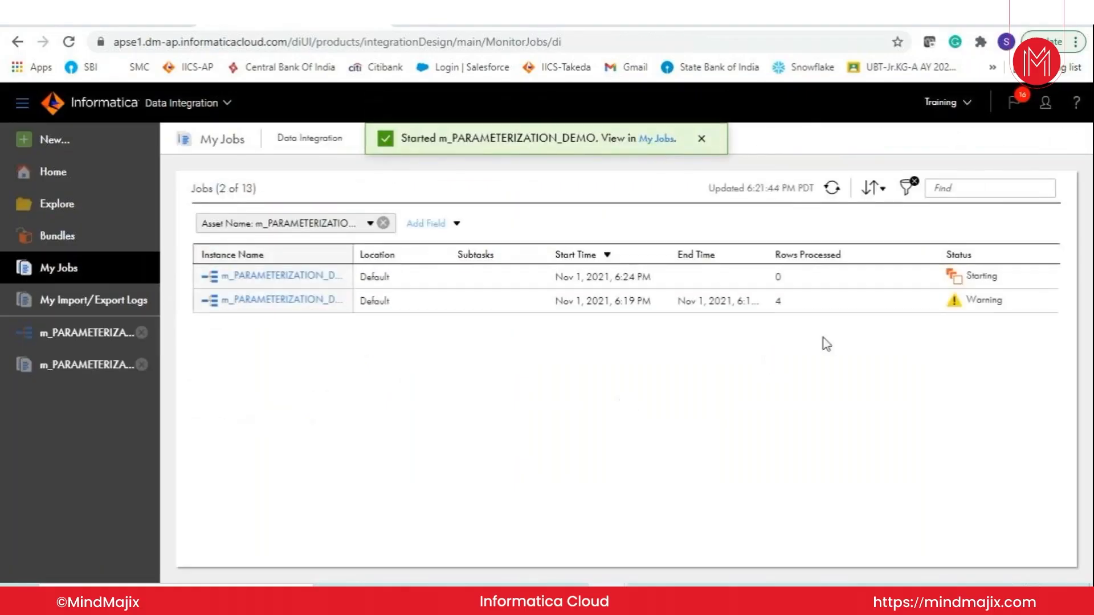
Widen the job list's Instance Name column and refresh the list until the new m_PARAMETERIZATION_DEMO run finishes
{"action": "left_click", "coordinate": [832, 189]}
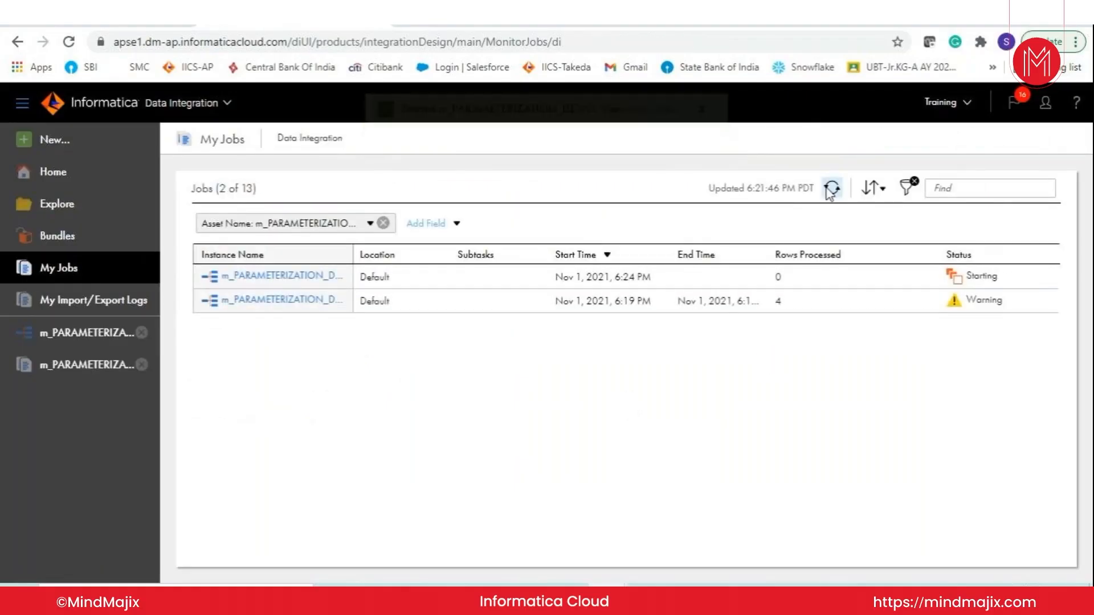
{"action": "left_click_drag", "start_coordinate": [352, 254], "coordinate": [493, 254]}
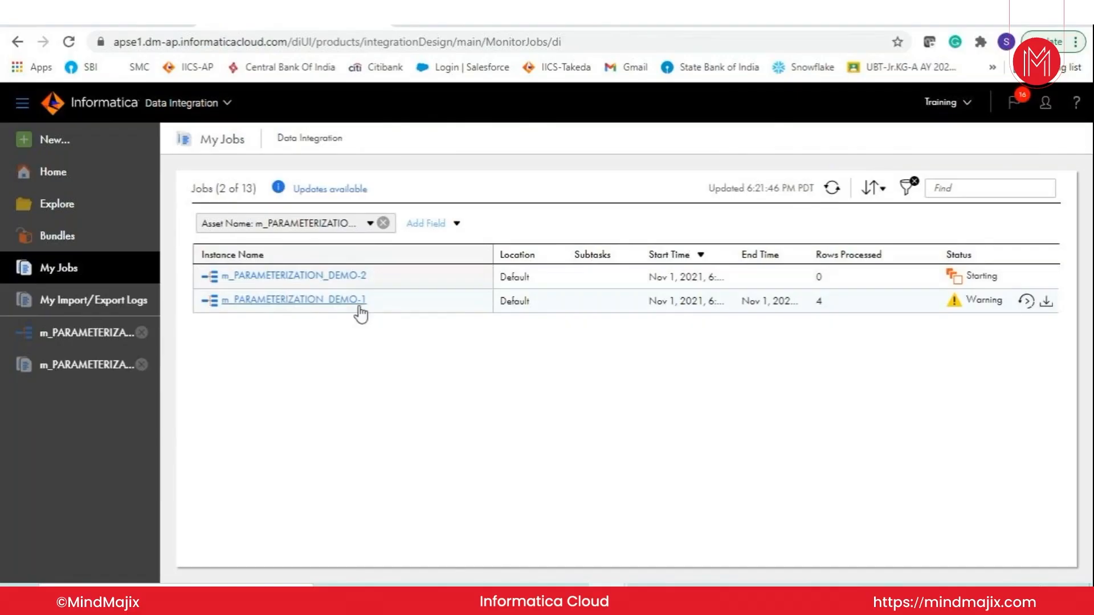
{"action": "left_click", "coordinate": [833, 190]}
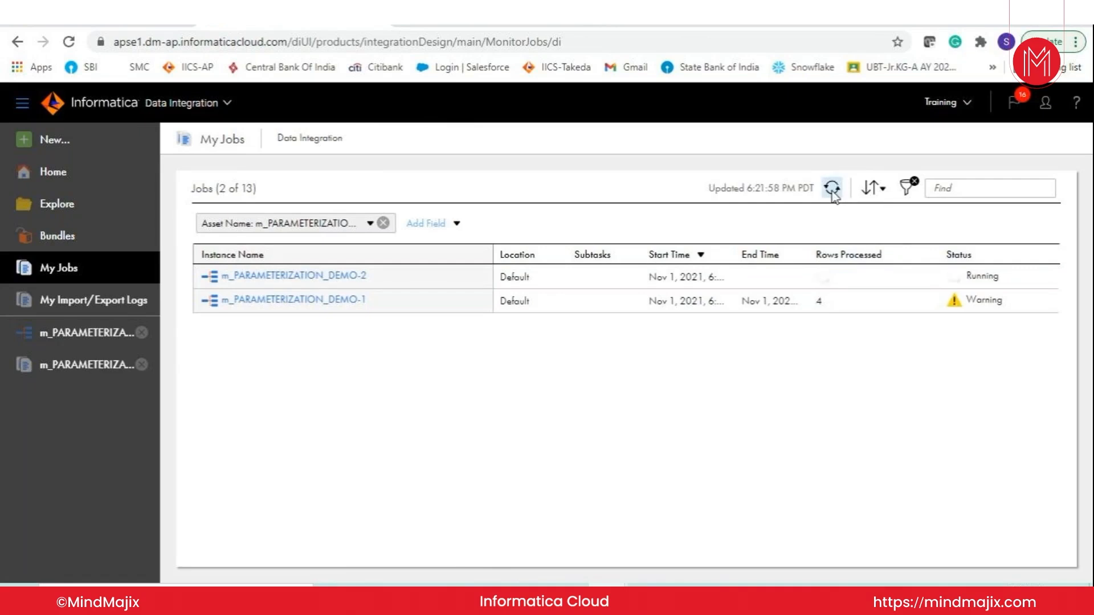
{"action": "left_click", "coordinate": [833, 190]}
{"action": "left_click", "coordinate": [833, 190]}
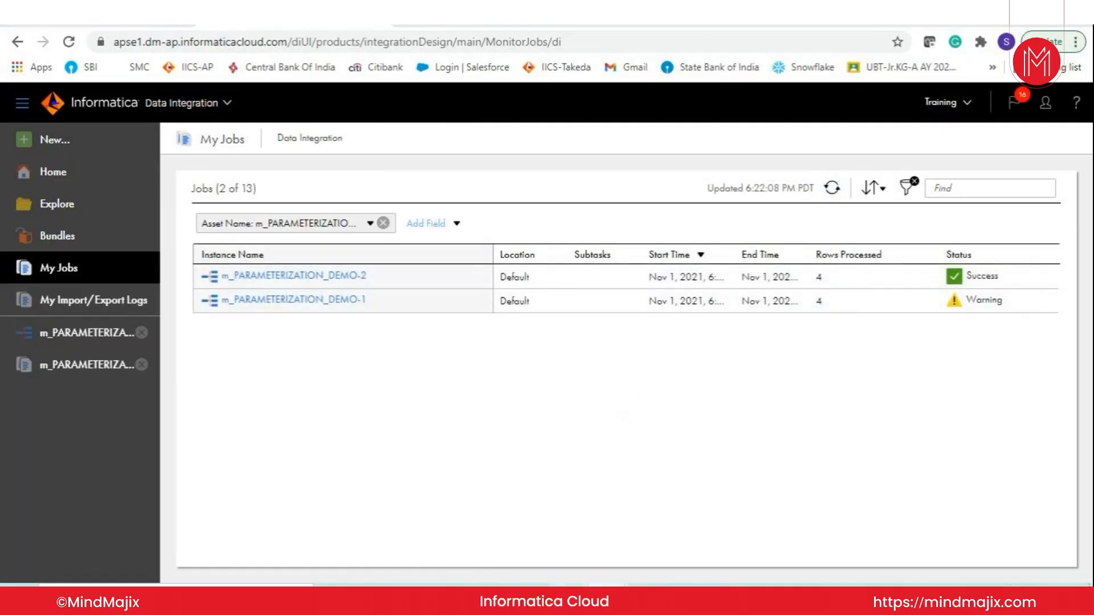
Switch to Oracle SQL Developer and rerun SELECT * FROM CUSTOMERS_2; to fetch the table's reloaded rows
{"action": "left_click", "coordinate": [570, 596]}
{"action": "left_click", "coordinate": [322, 379]}
{"action": "left_click_drag", "start_coordinate": [322, 380], "coordinate": [656, 443]}
{"action": "left_click", "coordinate": [884, 444]}
{"action": "left_click", "coordinate": [427, 247]}
{"action": "key", "text": "ctrl+Return"}
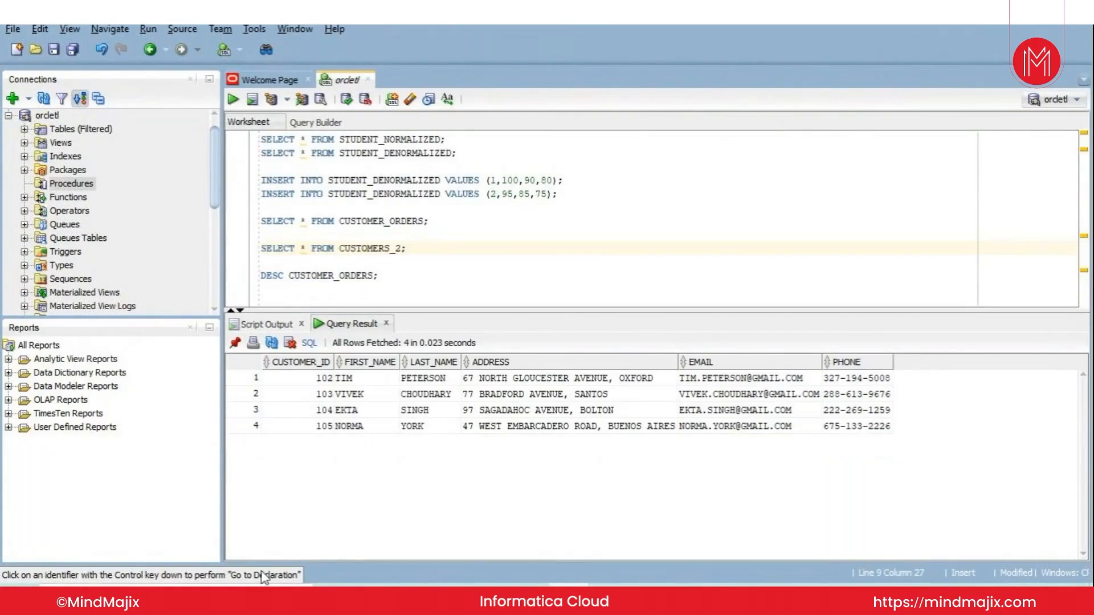
Examine the returned CUSTOMERS_2 rows, checking the customer IDs against the filter condition
{"action": "left_click", "coordinate": [319, 380]}
{"action": "left_click_drag", "start_coordinate": [320, 381], "coordinate": [855, 435]}
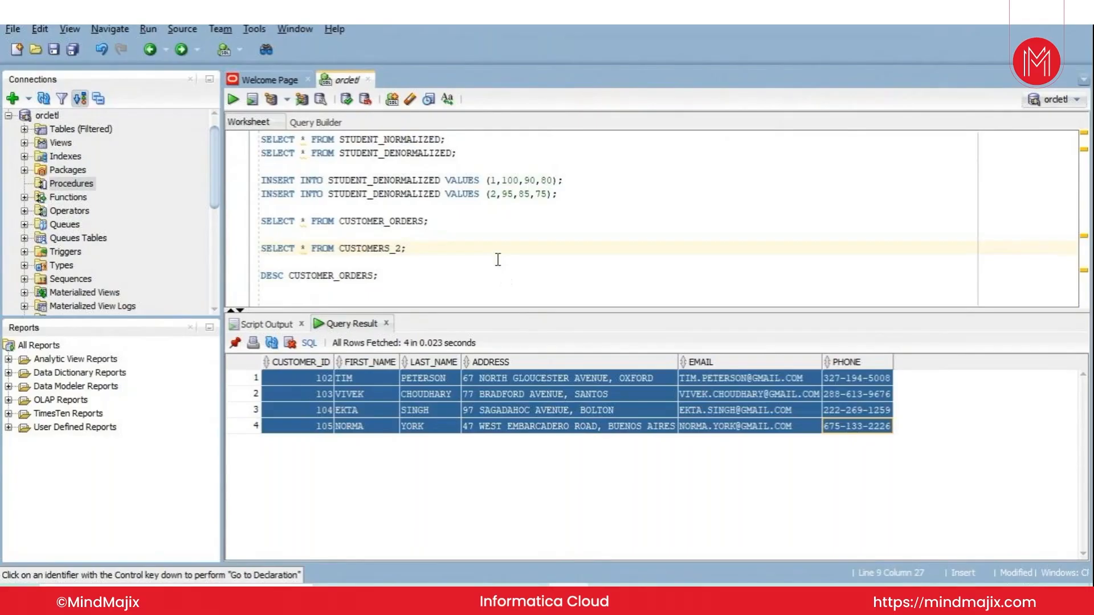
{"action": "left_click_drag", "start_coordinate": [430, 249], "coordinate": [257, 254]}
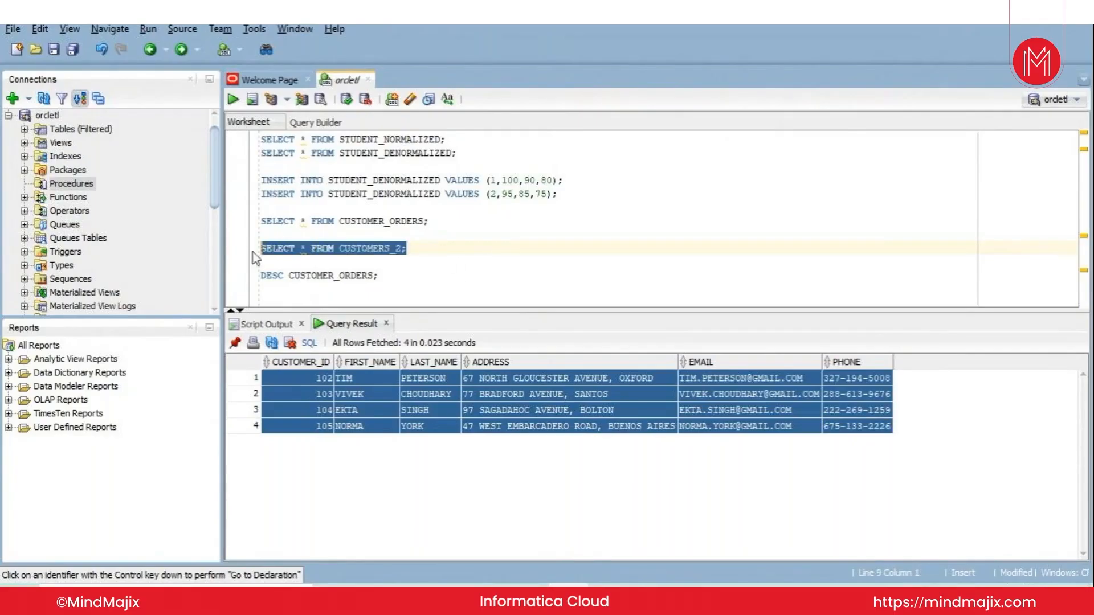
{"action": "left_click", "coordinate": [457, 248]}
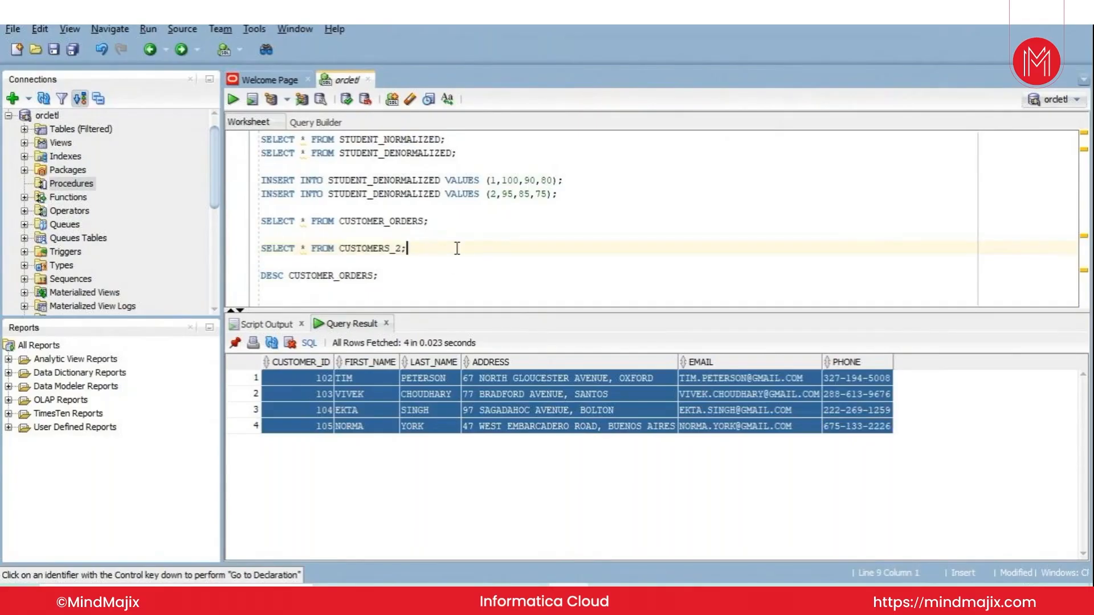
{"action": "left_click", "coordinate": [310, 379]}
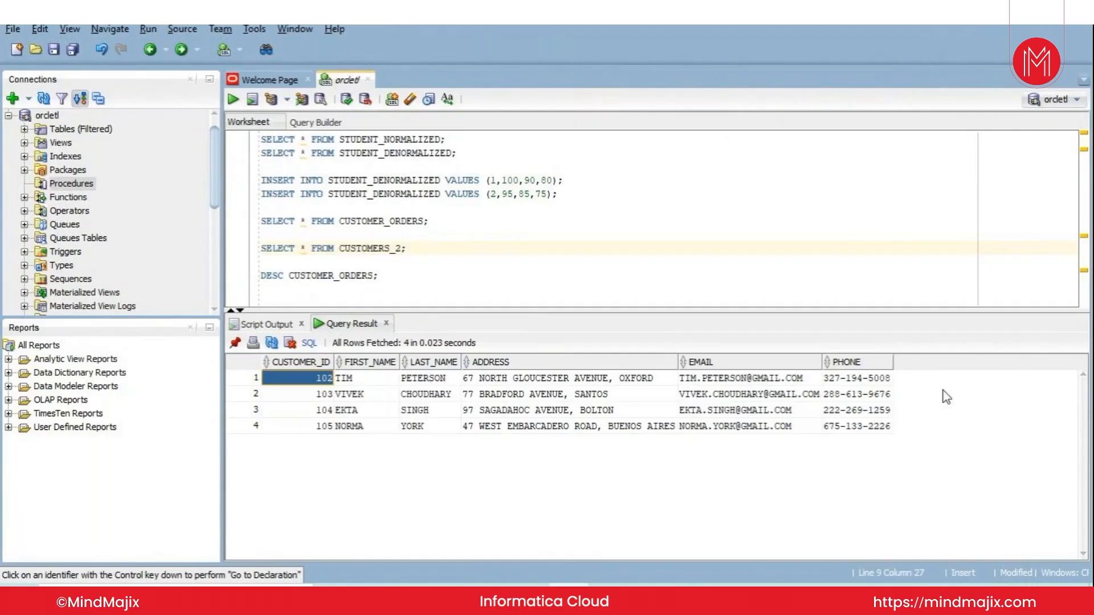
{"action": "left_click", "coordinate": [491, 292]}
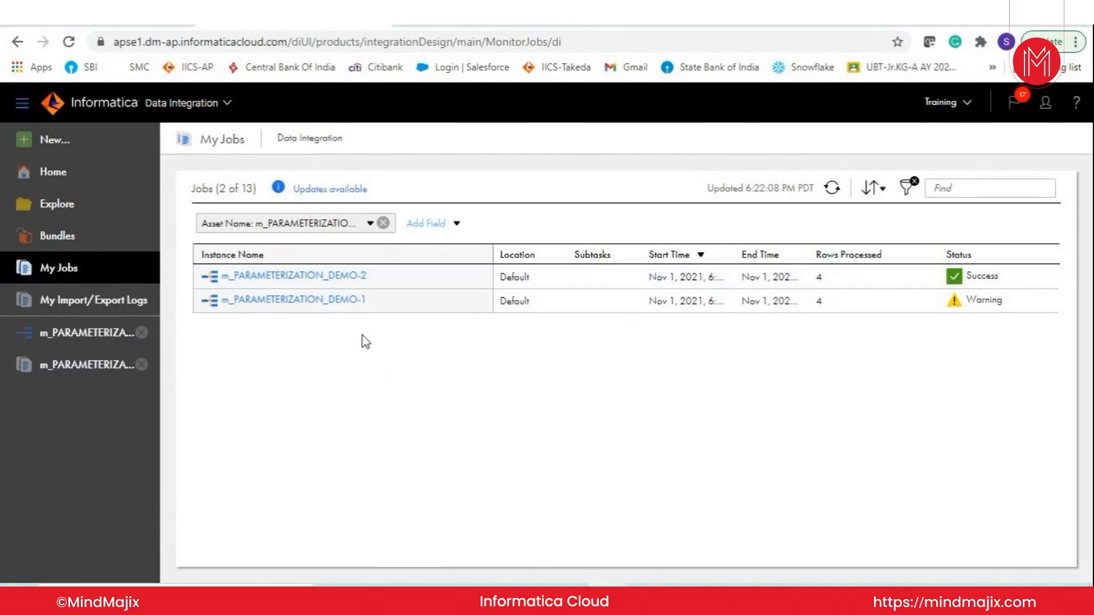
Back in Informatica, search all projects for PARAM and open the mt_PARAMETERIZATION_DEMO mapping task for editing
{"action": "left_click", "coordinate": [83, 205]}
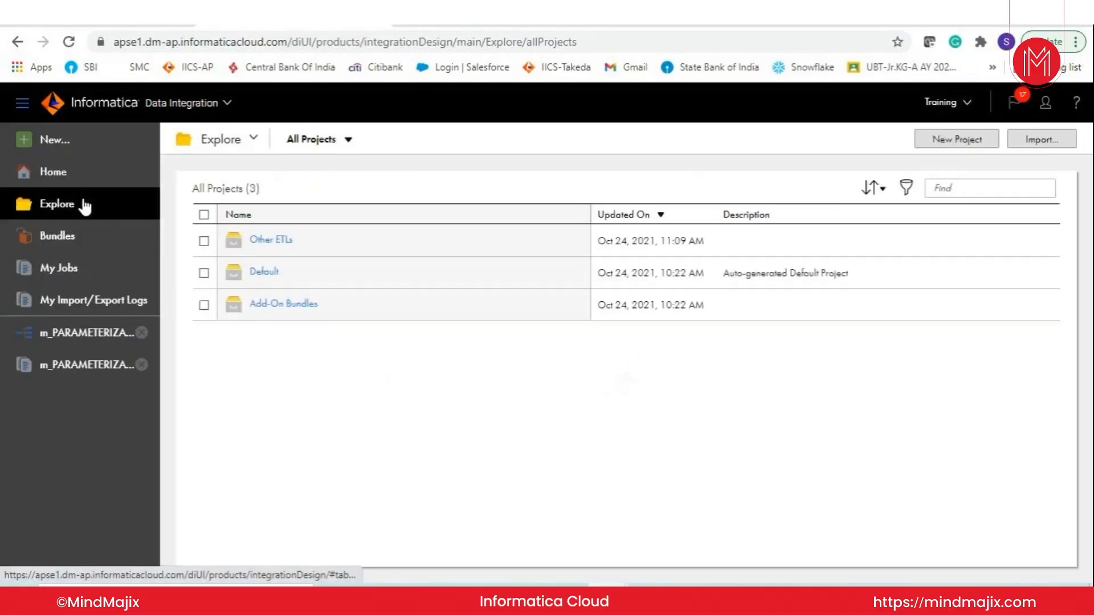
{"action": "left_click", "coordinate": [945, 189]}
{"action": "type", "text": "PARAM"}
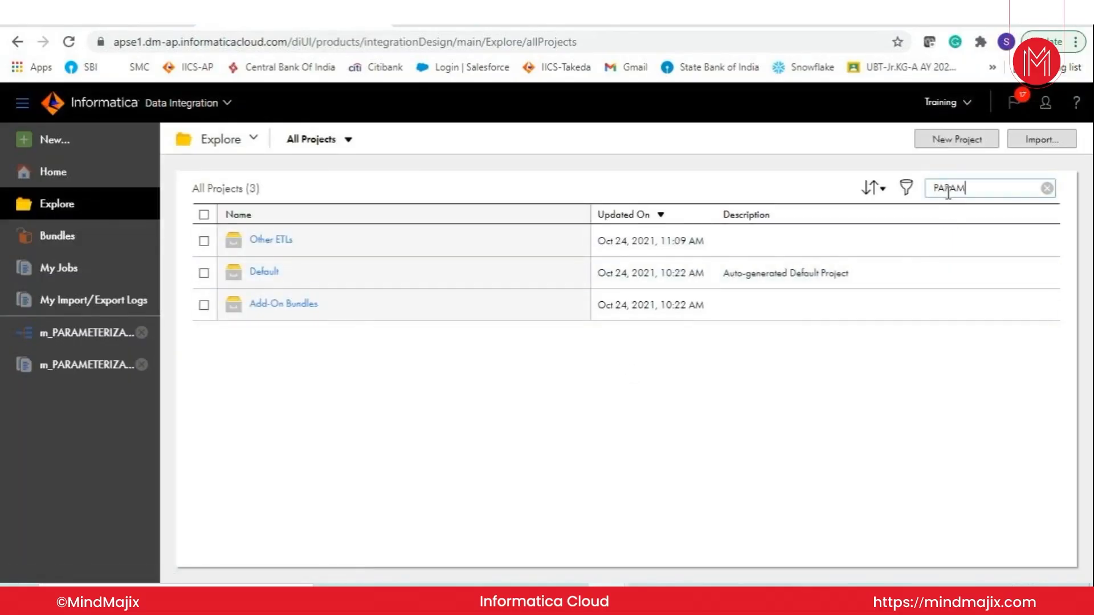
{"action": "key", "text": "Return"}
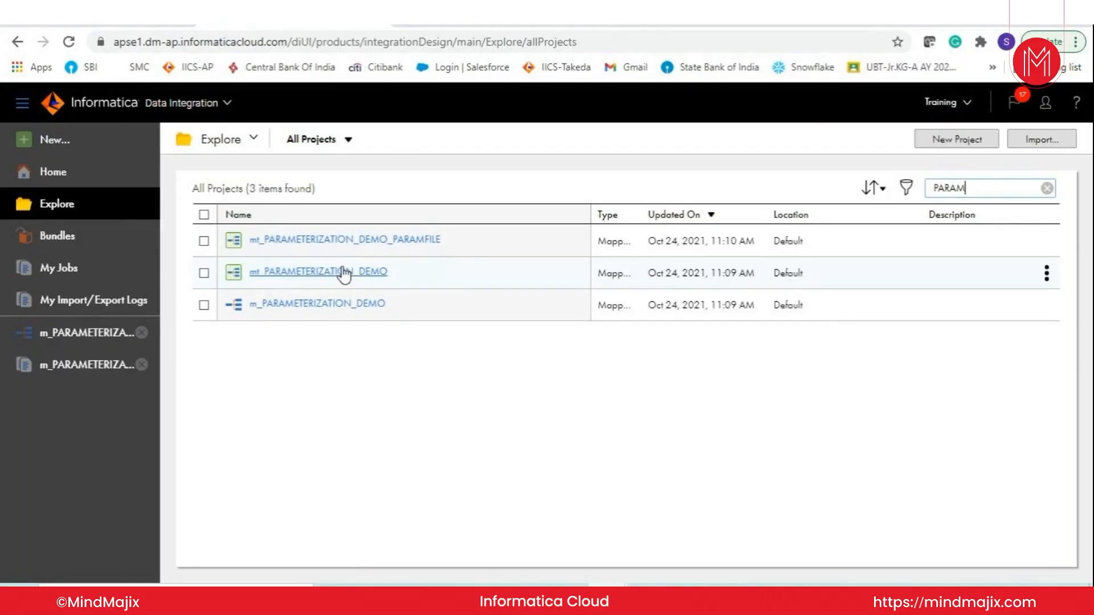
{"action": "left_click", "coordinate": [342, 272]}
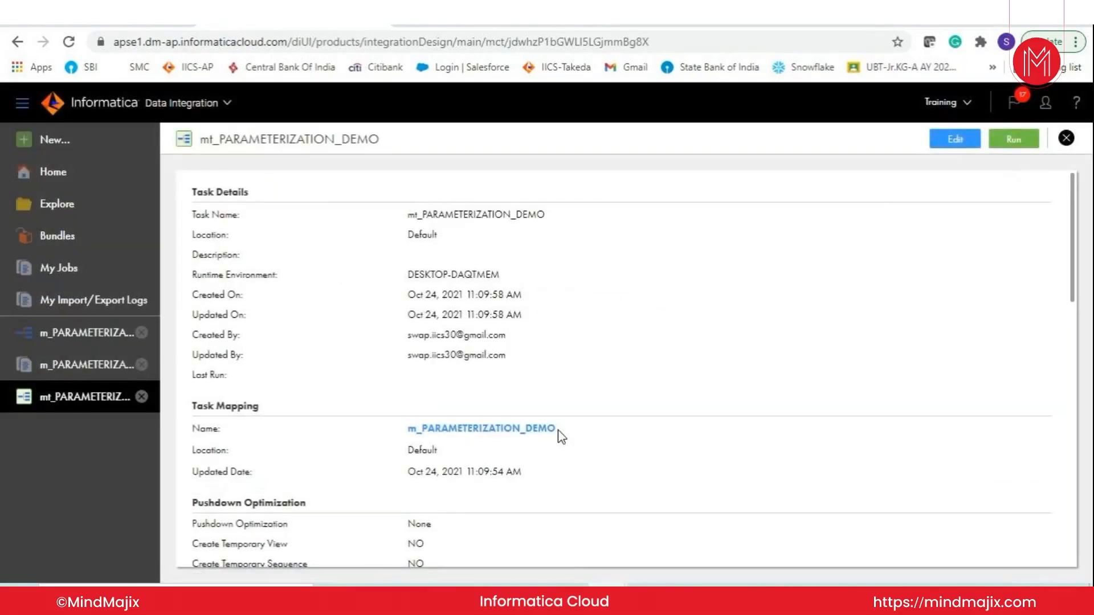
{"action": "double_click", "coordinate": [558, 430]}
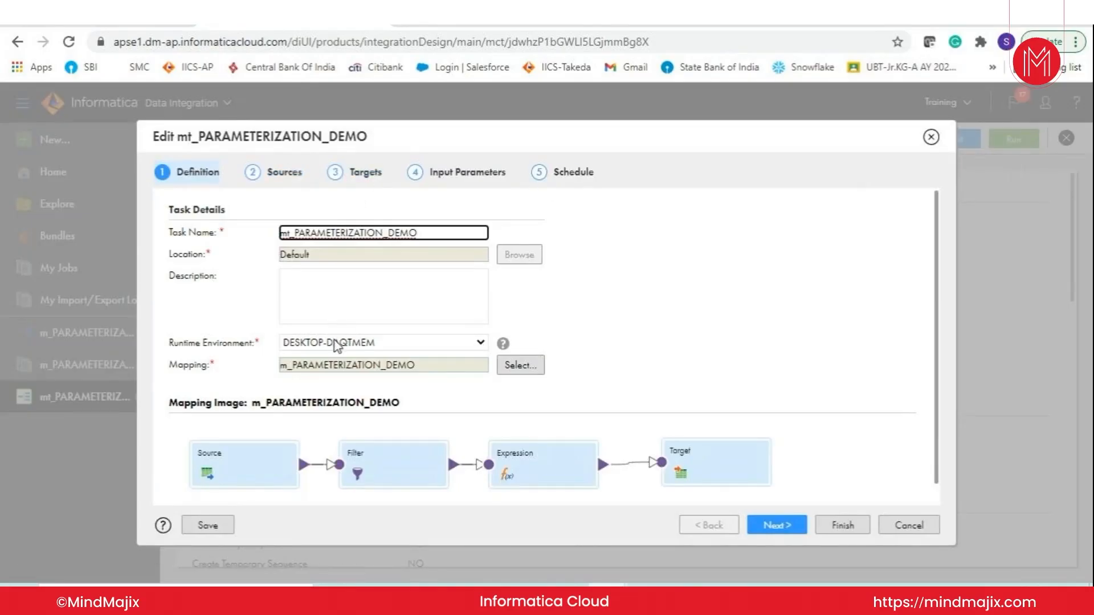
Review the mapping task's source and target settings, its input parameter values and its field mapping
{"action": "left_click", "coordinate": [288, 184]}
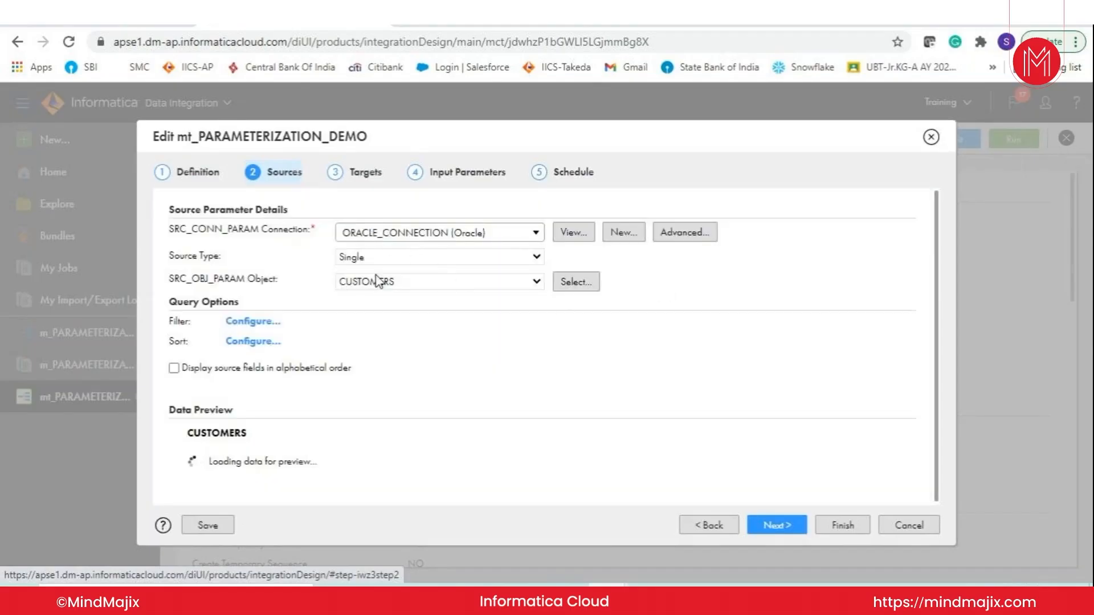
{"action": "left_click", "coordinate": [376, 177]}
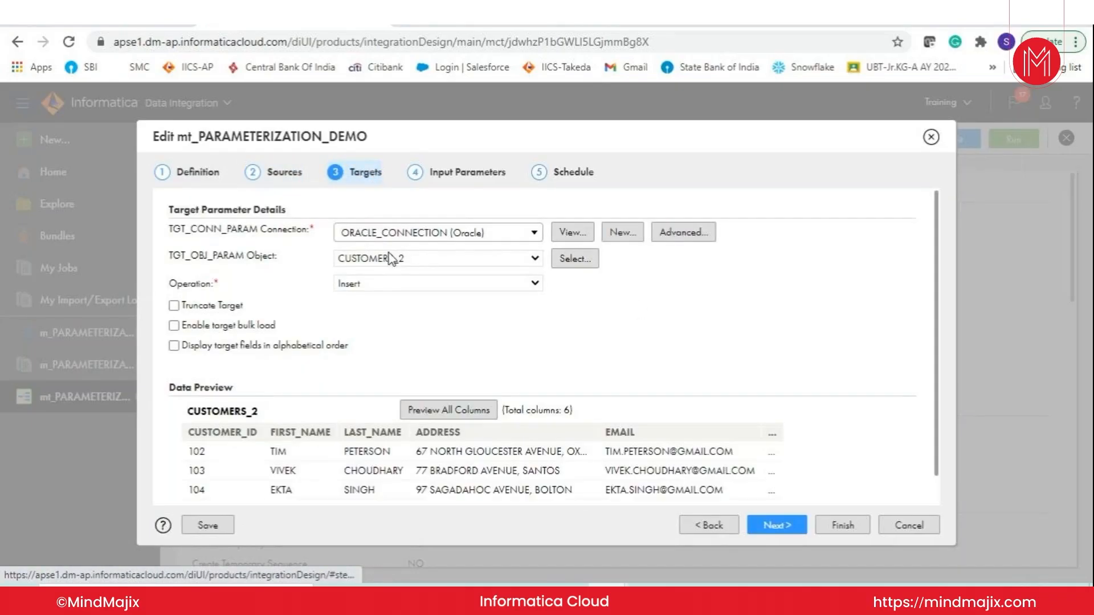
{"action": "left_click", "coordinate": [463, 174]}
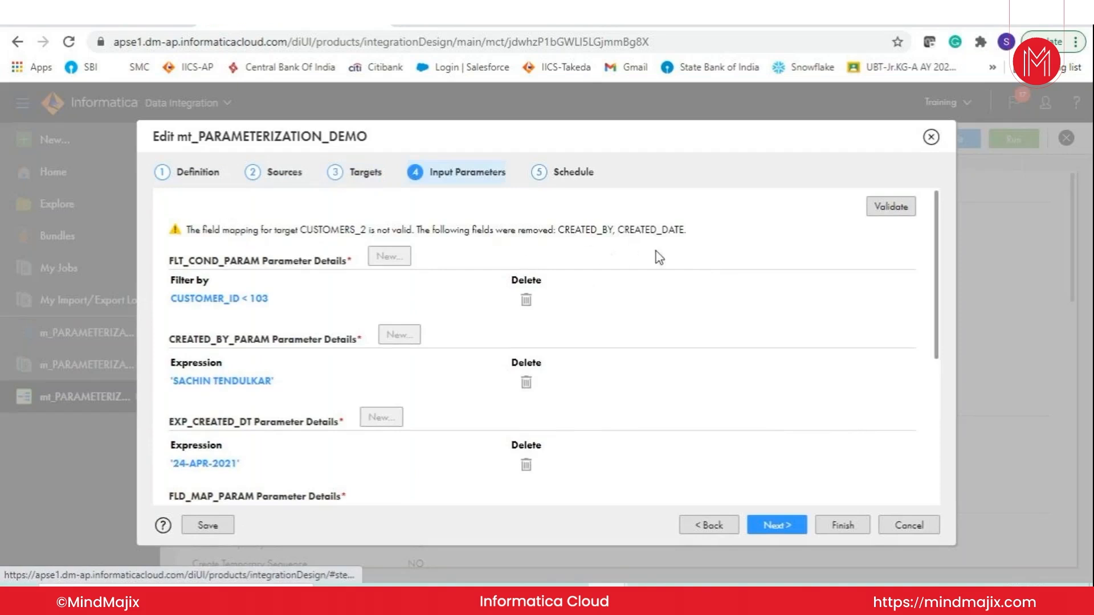
{"action": "scroll", "coordinate": [650, 318], "scroll_direction": "down", "scroll_amount": 5}
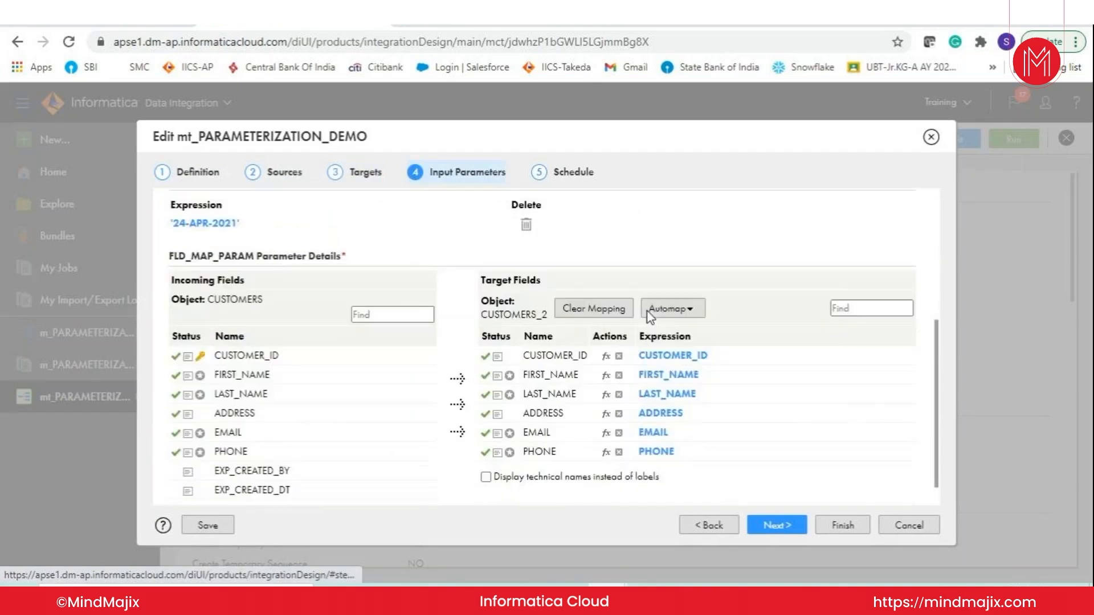
{"action": "scroll", "coordinate": [664, 338], "scroll_direction": "up", "scroll_amount": 5}
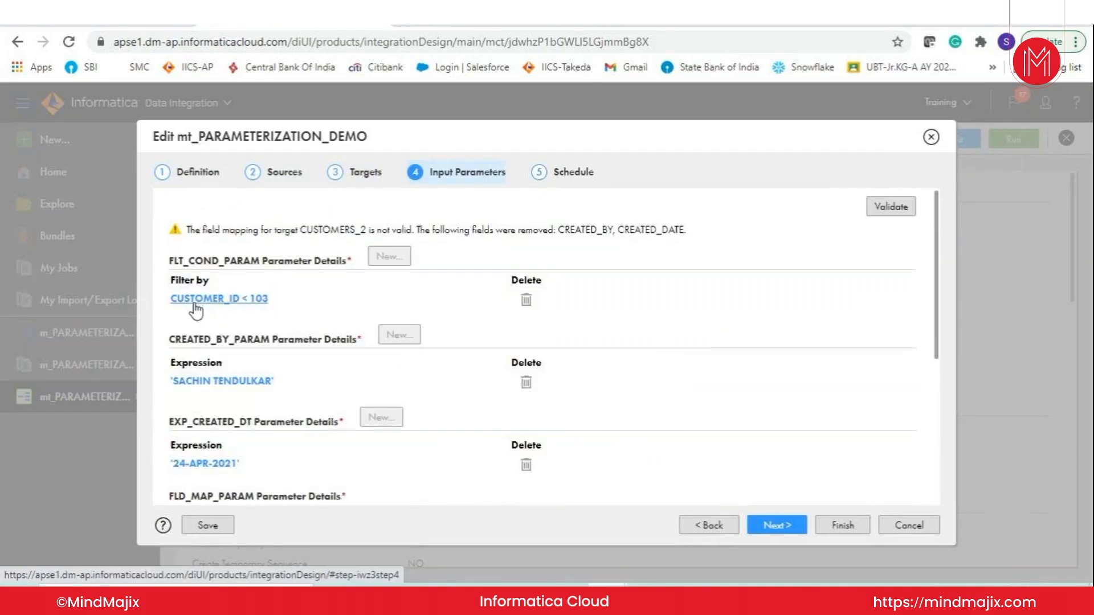
Change the task's FLT_COND_PARAM filter condition to CUSTOMER_ID = 103
{"action": "left_click", "coordinate": [194, 302]}
{"action": "left_click", "coordinate": [577, 342]}
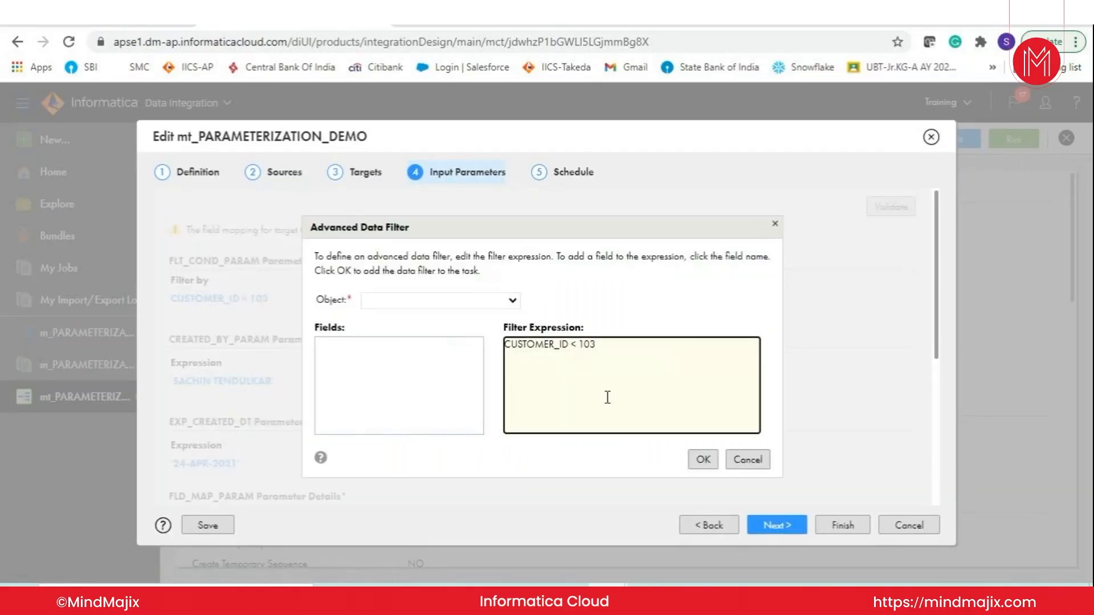
{"action": "key", "text": "BackSpace"}
{"action": "type", "text": "="}
{"action": "left_click", "coordinate": [703, 459]}
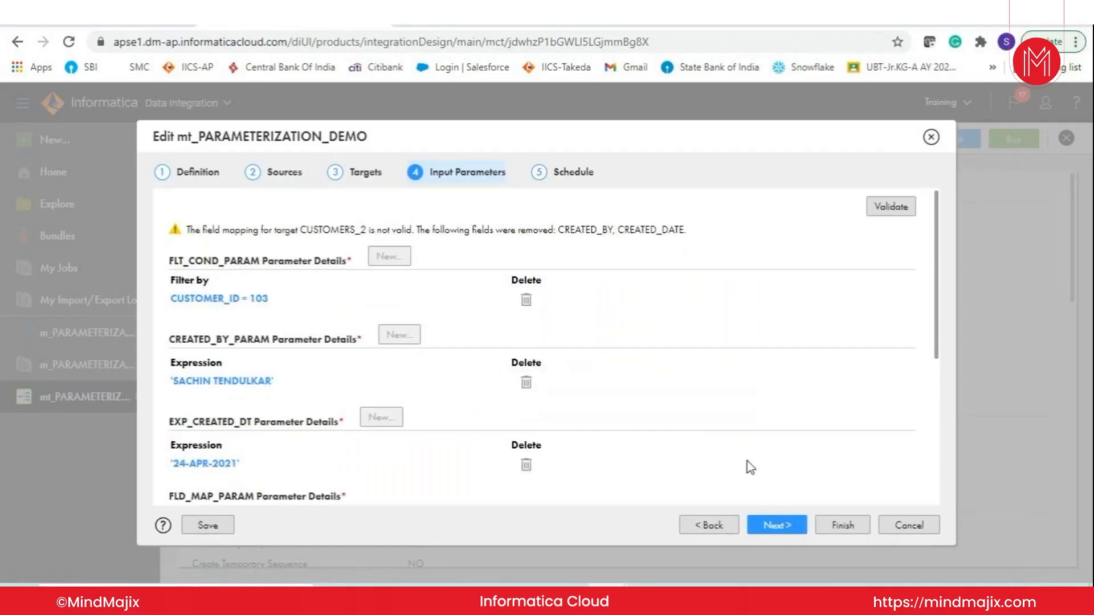
Recheck the CUSTOMERS_2 target settings, the filter and expression parameters, and the field mapping
{"action": "left_click", "coordinate": [362, 174]}
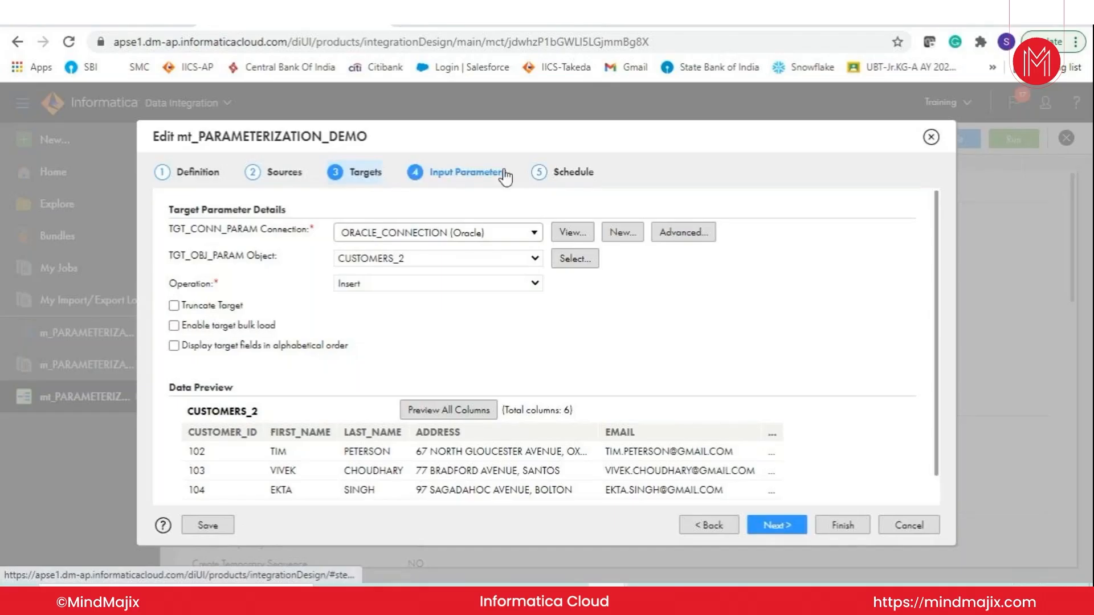
{"action": "left_click", "coordinate": [487, 177]}
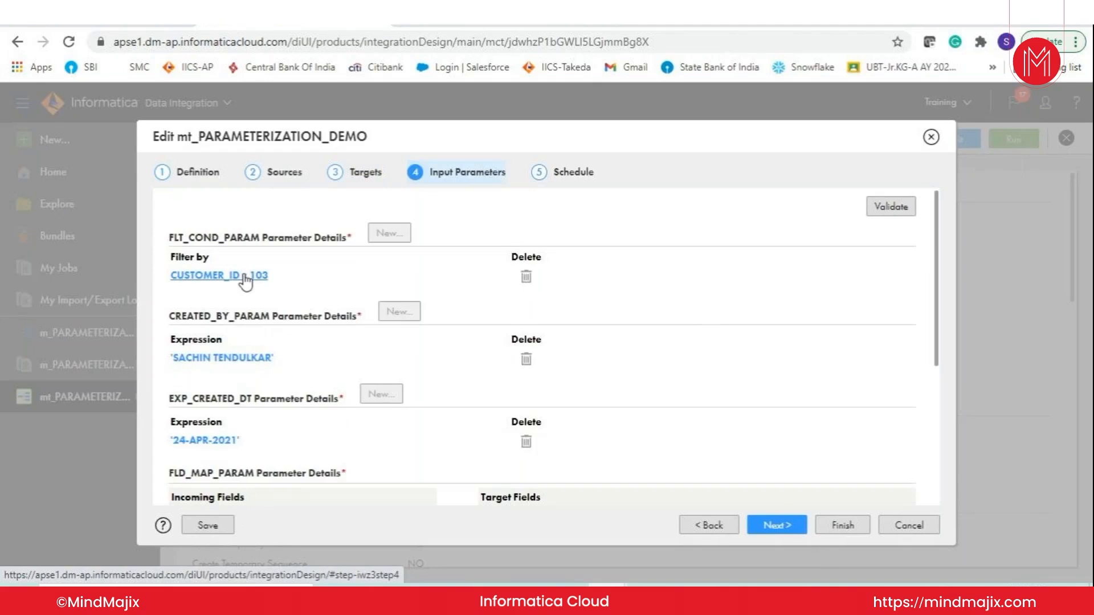
{"action": "scroll", "coordinate": [265, 301], "scroll_direction": "down", "scroll_amount": 2}
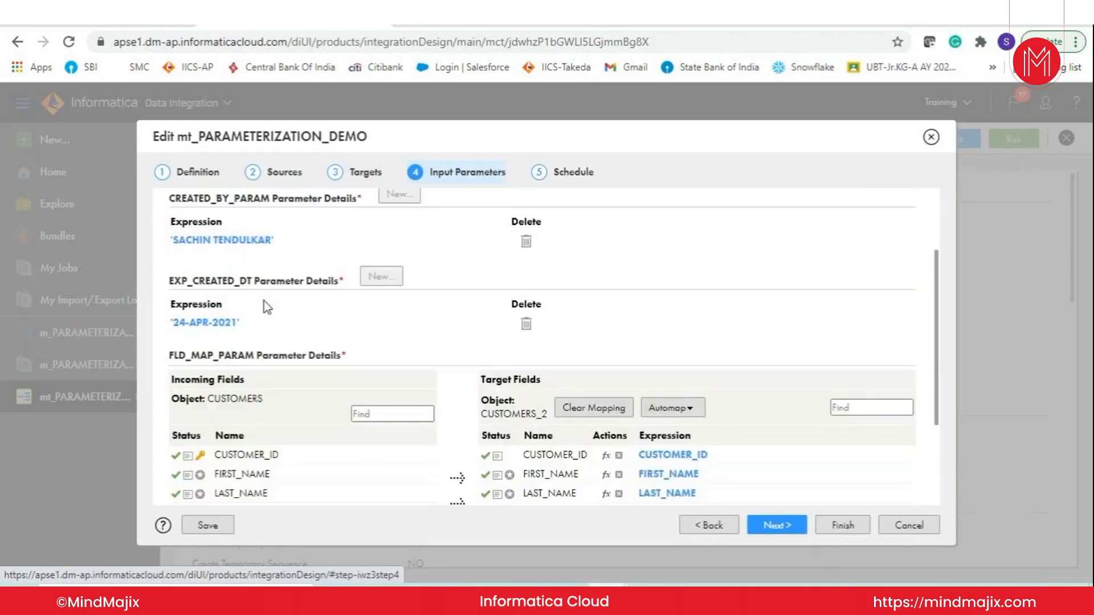
{"action": "scroll", "coordinate": [264, 301], "scroll_direction": "down", "scroll_amount": 2}
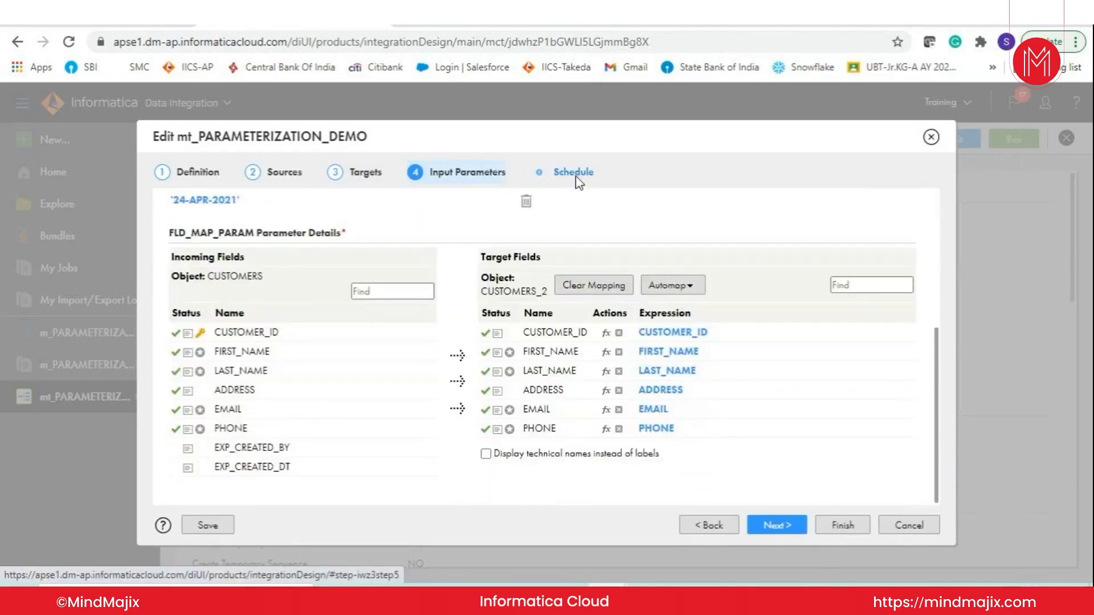
Look through the task's schedule, advanced processing and parameter file location options
{"action": "left_click", "coordinate": [576, 177]}
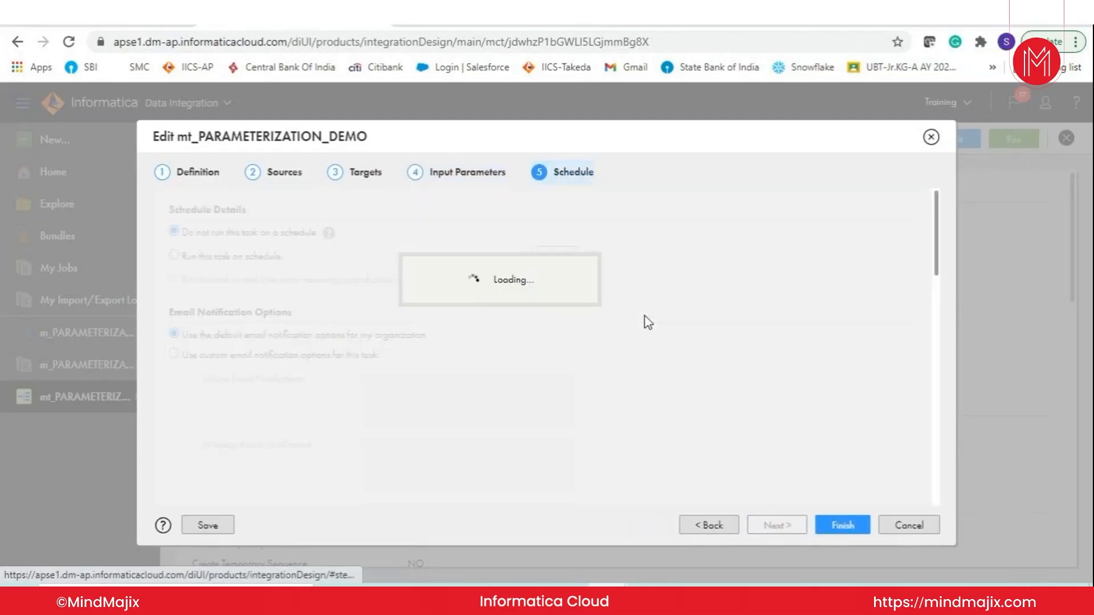
{"action": "scroll", "coordinate": [649, 323], "scroll_direction": "down", "scroll_amount": 10}
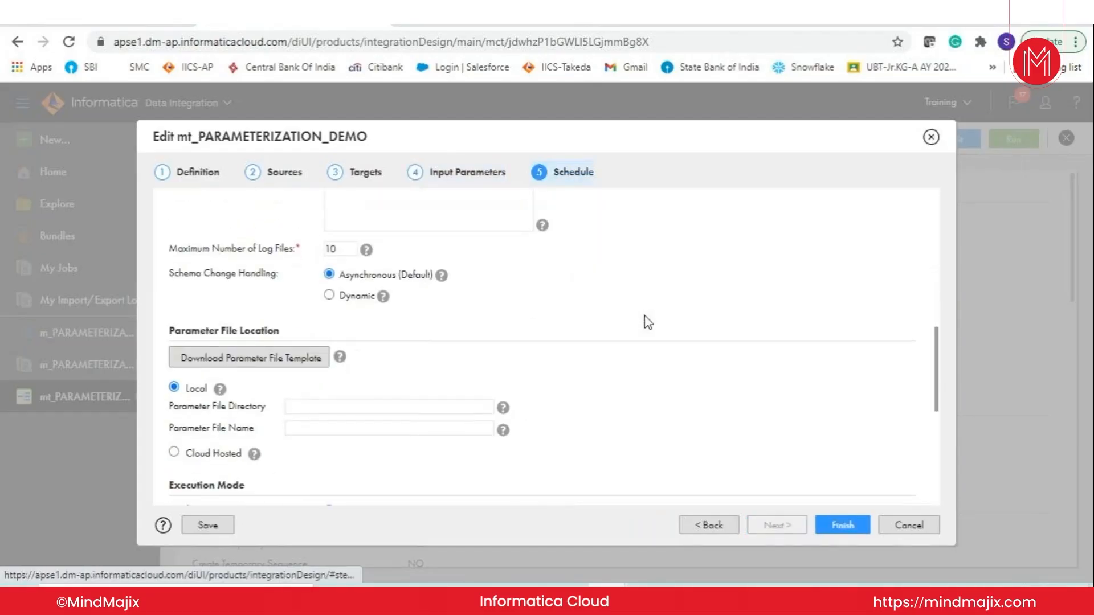
{"action": "scroll", "coordinate": [648, 323], "scroll_direction": "up", "scroll_amount": 10}
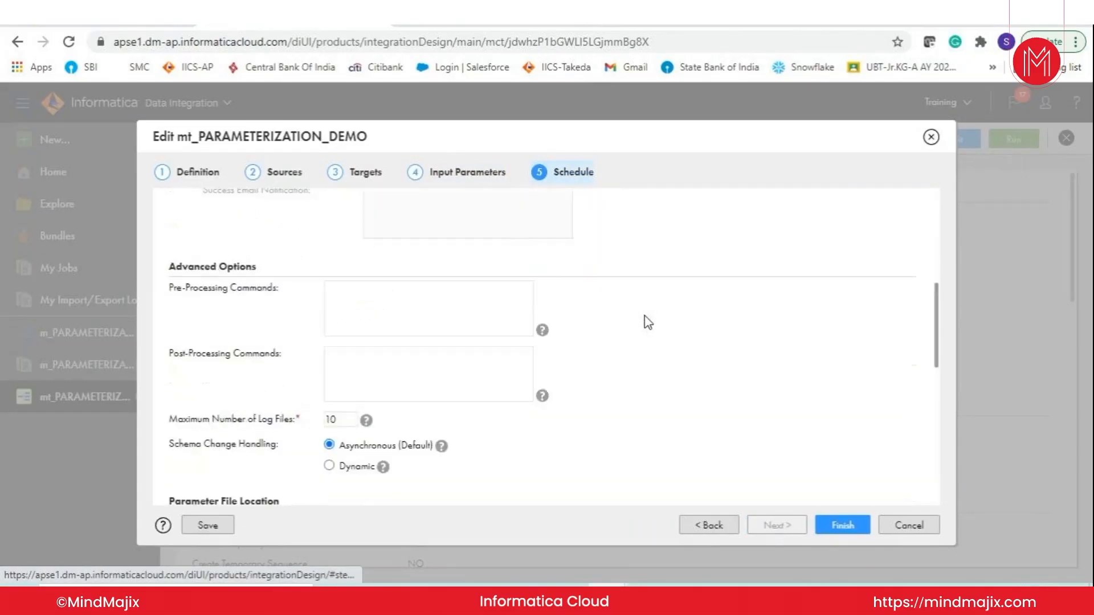
Save the edited mt_PARAMETERIZATION_DEMO mapping task and run it
{"action": "left_click", "coordinate": [846, 526]}
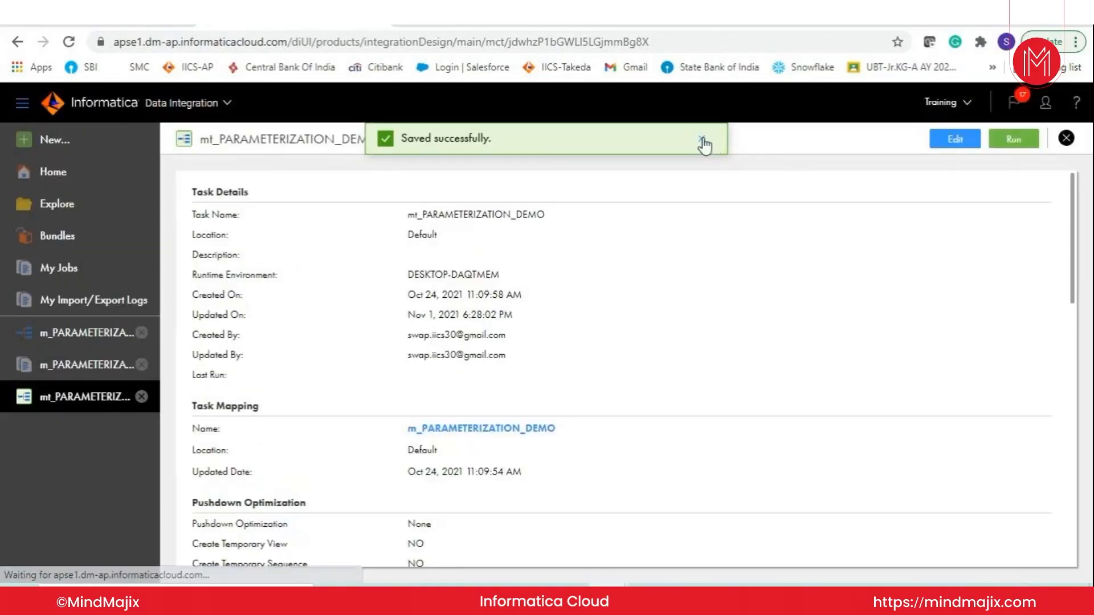
{"action": "left_click", "coordinate": [702, 142]}
{"action": "scroll", "coordinate": [473, 319], "scroll_direction": "down", "scroll_amount": 2}
{"action": "scroll", "coordinate": [473, 319], "scroll_direction": "down", "scroll_amount": 5}
{"action": "scroll", "coordinate": [472, 321], "scroll_direction": "up", "scroll_amount": 8}
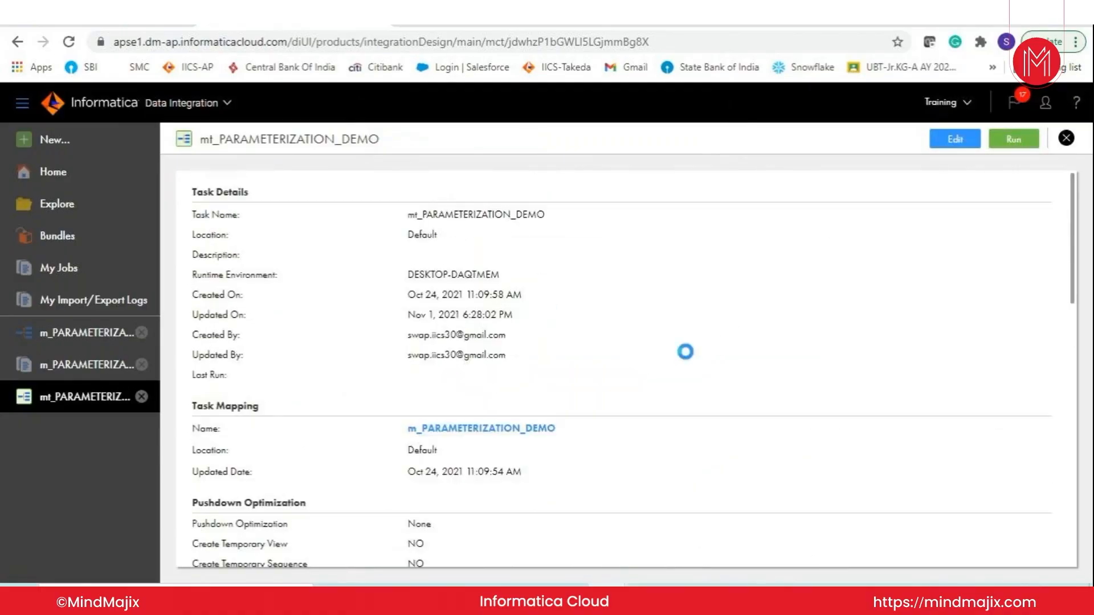
Open the started mt_PARAMETERIZATION_DEMO job and refresh its status until the run ends
{"action": "left_click", "coordinate": [675, 139]}
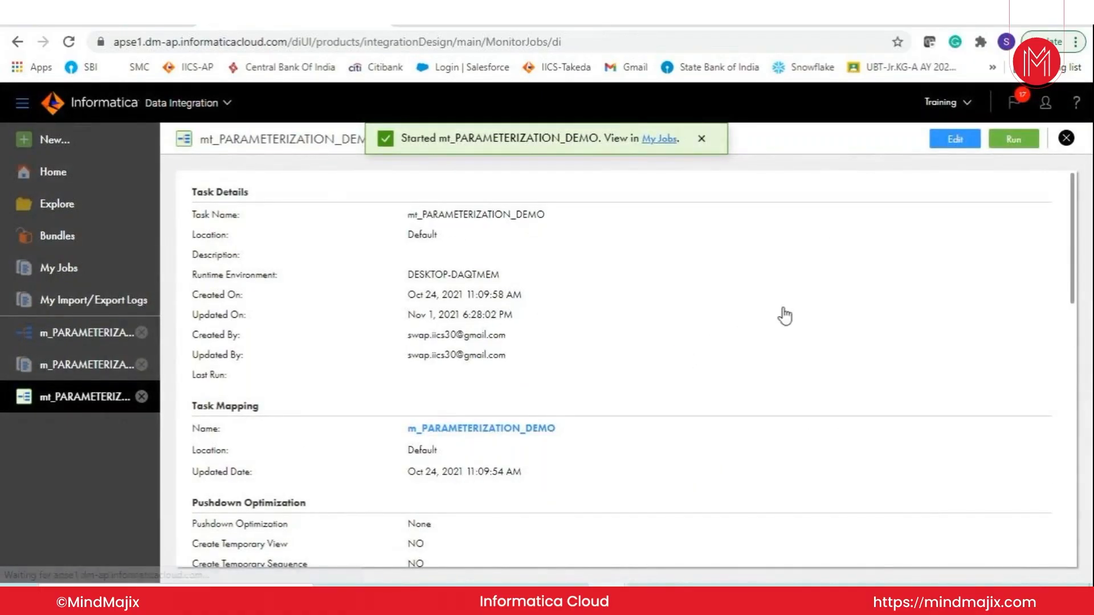
{"action": "left_click", "coordinate": [832, 189]}
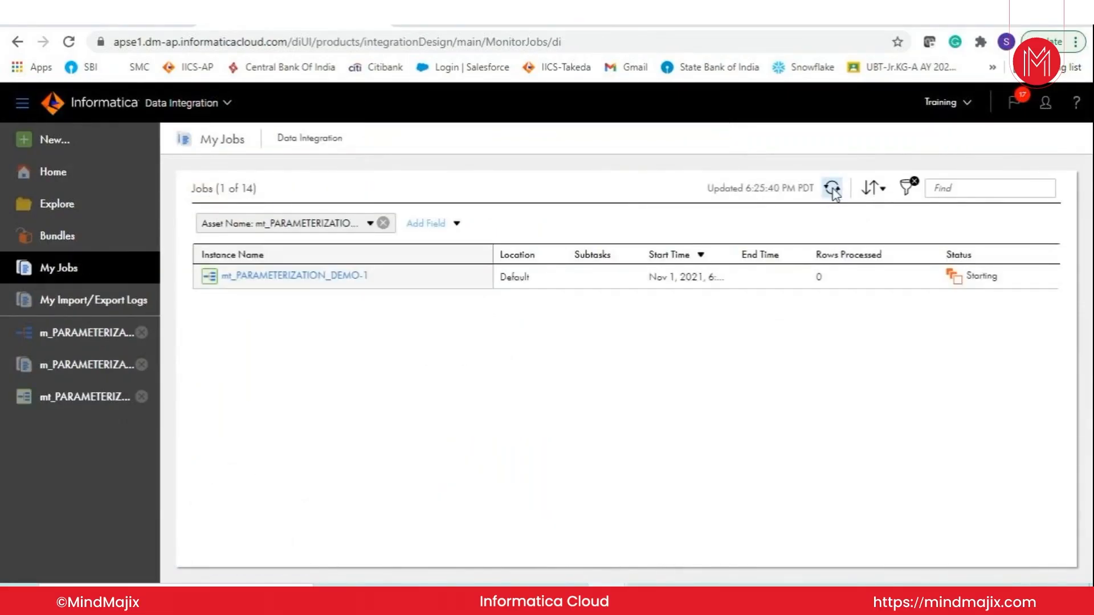
{"action": "left_click", "coordinate": [832, 190]}
{"action": "left_click", "coordinate": [832, 190]}
{"action": "left_click", "coordinate": [833, 189]}
{"action": "left_click", "coordinate": [832, 190]}
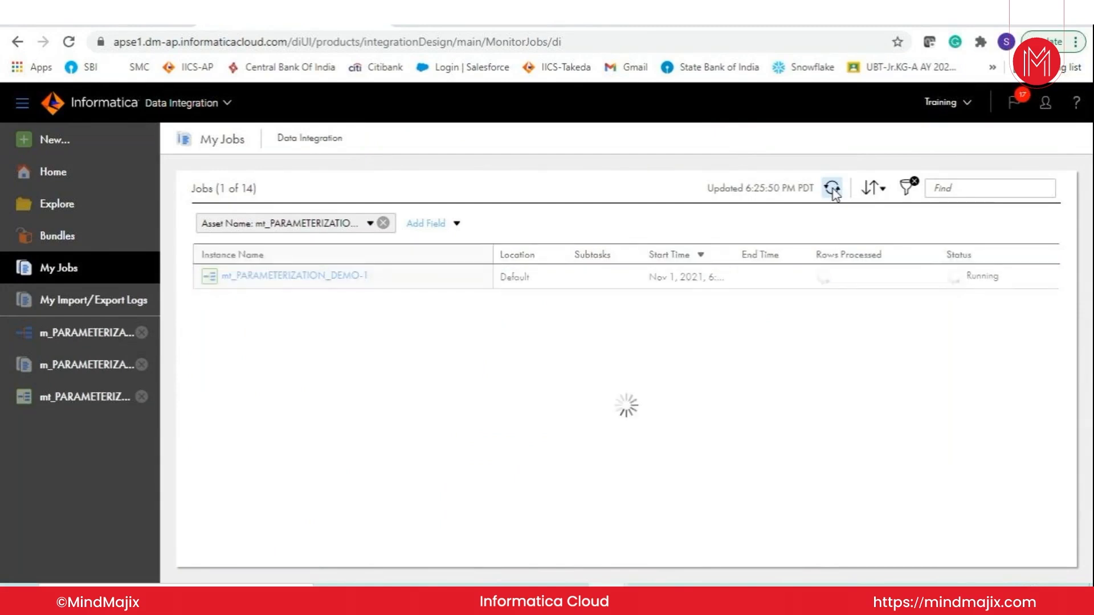
{"action": "left_click", "coordinate": [833, 190]}
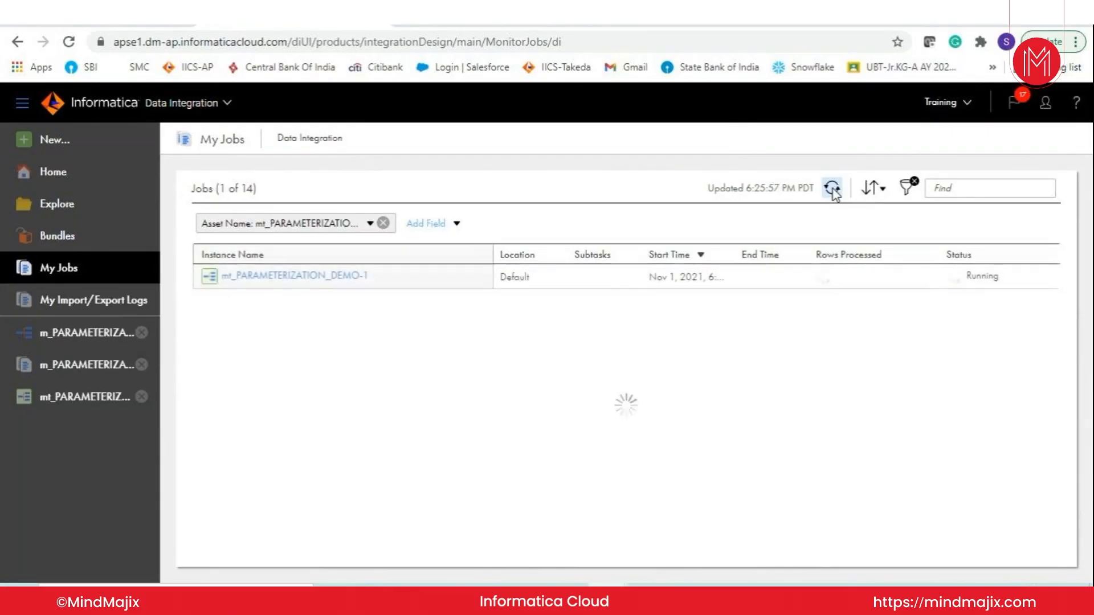
{"action": "left_click", "coordinate": [833, 189]}
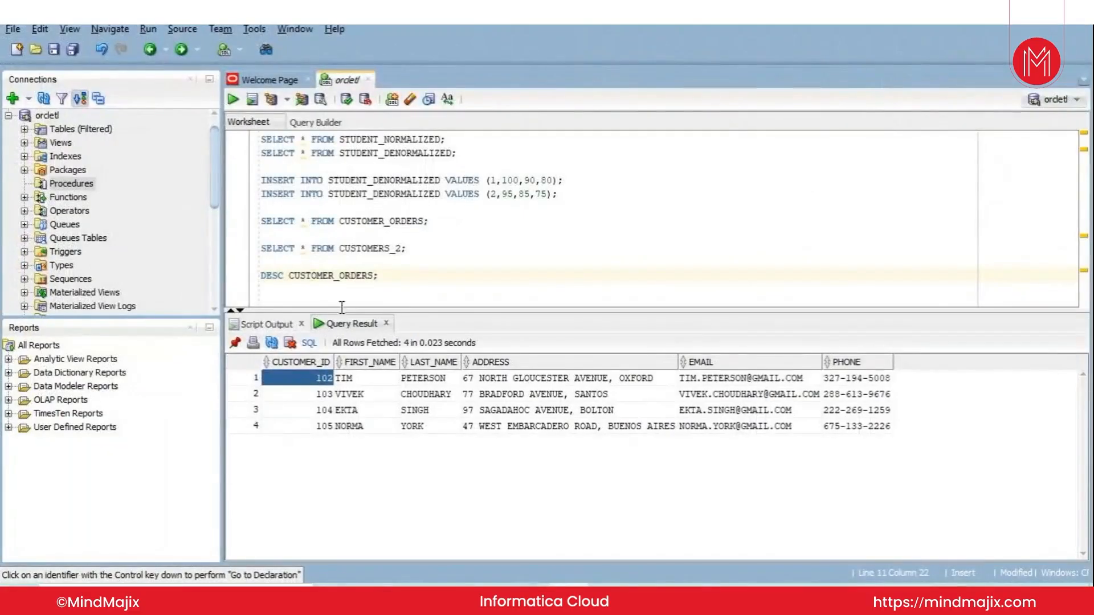
Switch to SQL Developer and rerun the query SELECT * FROM CUSTOMERS_2
{"action": "left_click", "coordinate": [415, 249]}
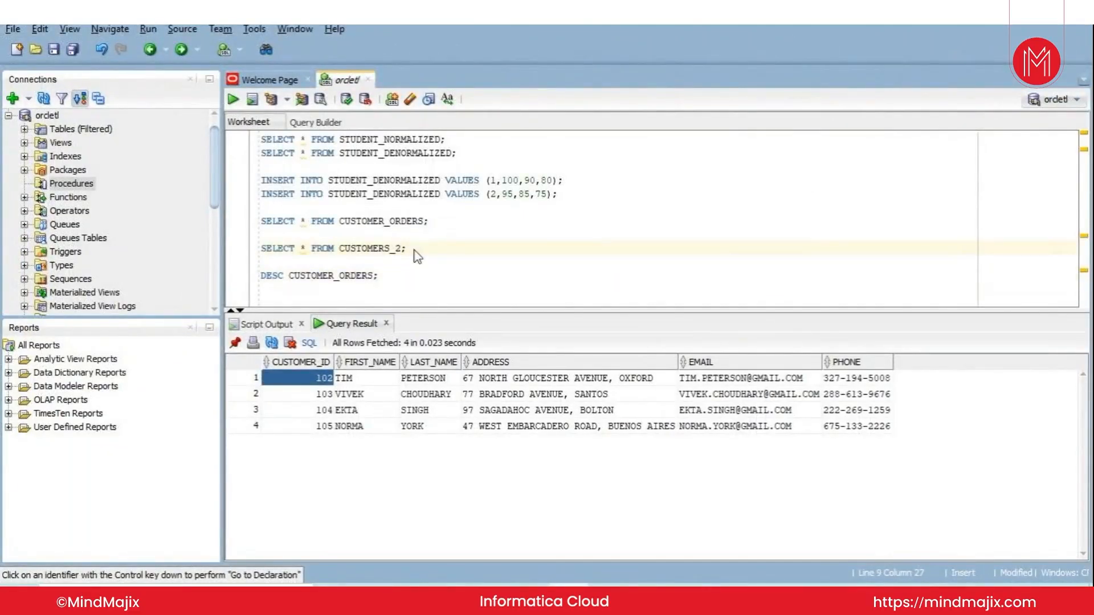
{"action": "triple_click", "coordinate": [415, 250]}
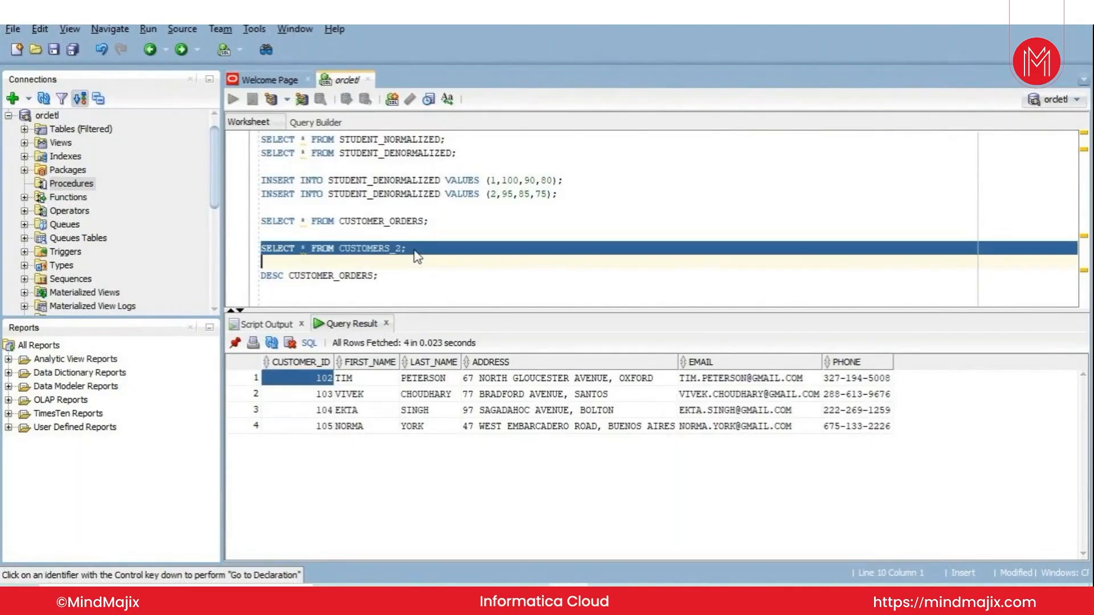
{"action": "left_click", "coordinate": [416, 251]}
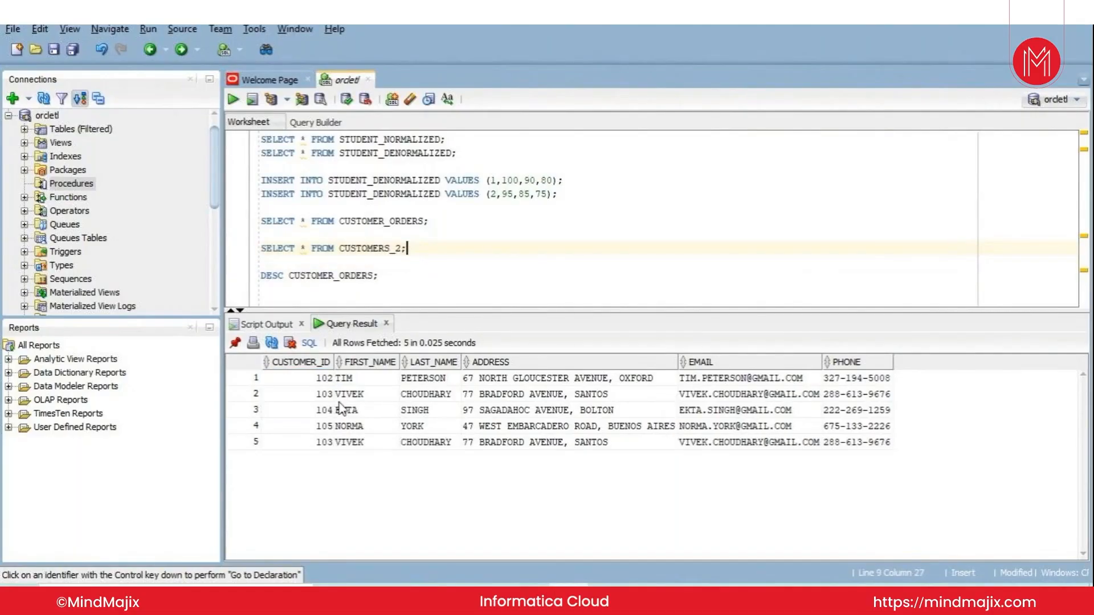
Examine the CUSTOMERS_2 rows with CUSTOMER_ID 103, selecting all columns of the last one
{"action": "left_click", "coordinate": [321, 395]}
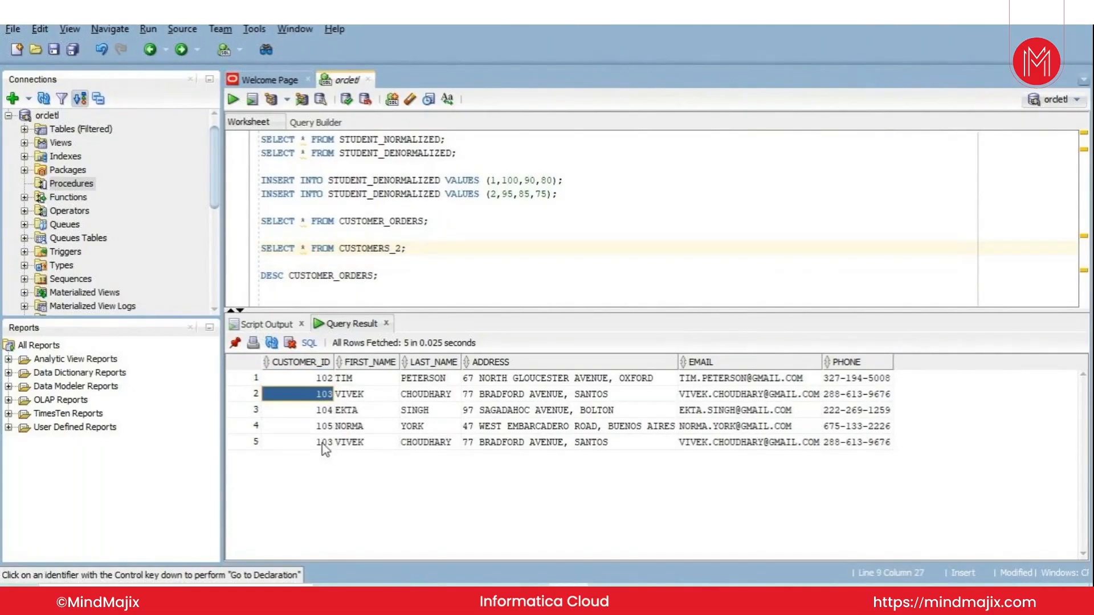
{"action": "left_click", "coordinate": [324, 442], "text": "ctrl"}
{"action": "left_click", "coordinate": [300, 444]}
{"action": "left_click_drag", "start_coordinate": [299, 443], "coordinate": [421, 447]}
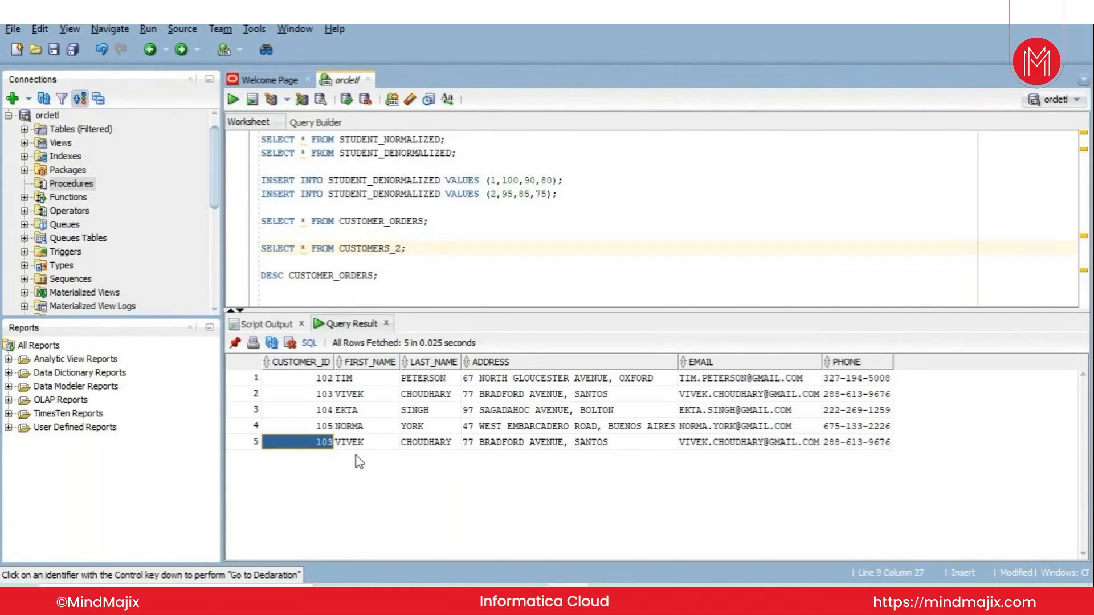
{"action": "key", "text": "shift+Right"}
{"action": "key", "text": "shift+Right"}
{"action": "key", "text": "shift+Right"}
{"action": "key", "text": "shift+Right"}
{"action": "key", "text": "shift+Right"}
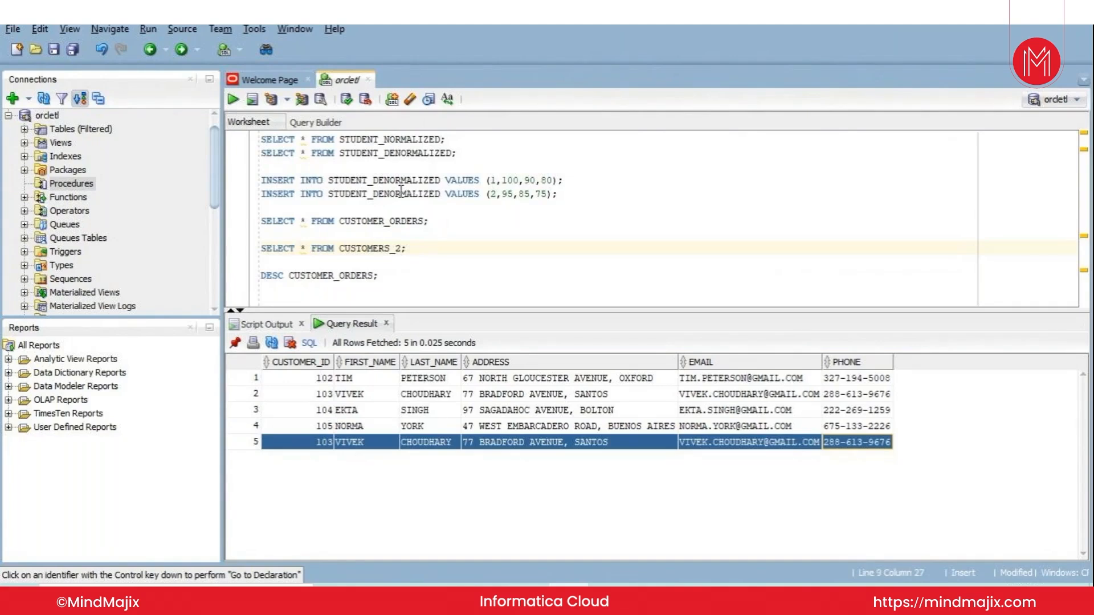
{"action": "double_click", "coordinate": [385, 222]}
{"action": "left_click", "coordinate": [362, 251]}
Return to Informatica Data Integration and open the mapping task mt_PARAMETERIZATION_DEMO_PARAMFILE for editing
{"action": "key", "text": "alt+Tab"}
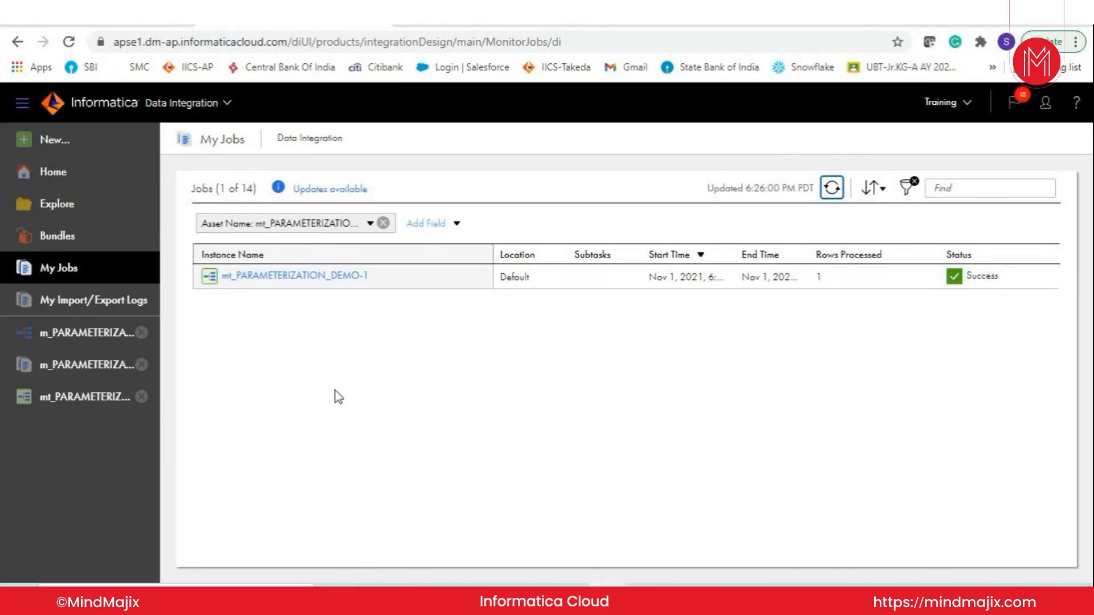
{"action": "left_click", "coordinate": [832, 188]}
{"action": "left_click", "coordinate": [75, 212]}
{"action": "left_click", "coordinate": [77, 216]}
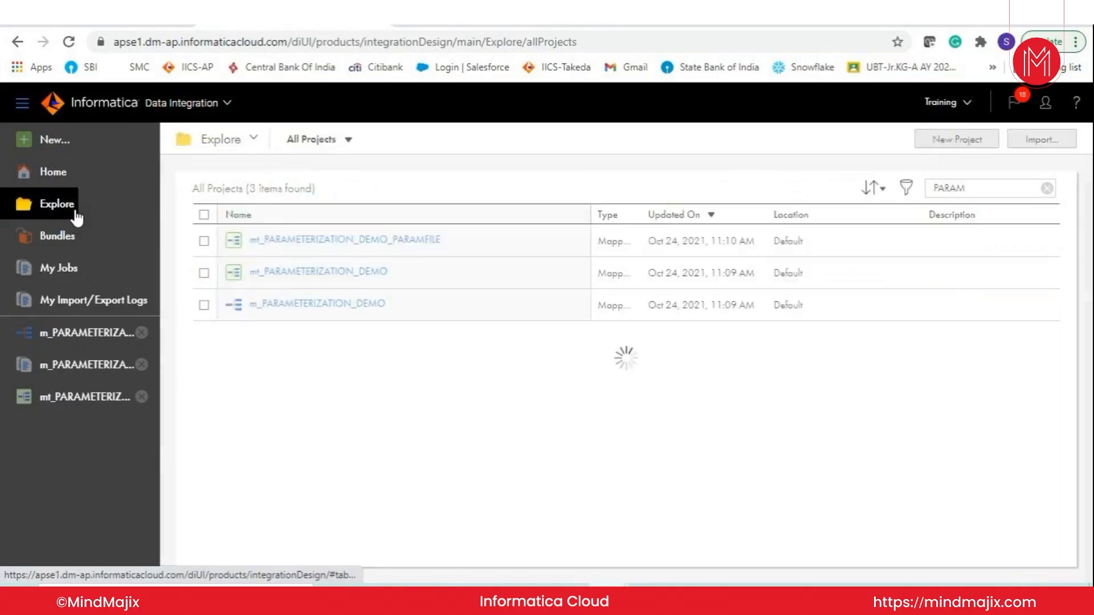
{"action": "left_click", "coordinate": [408, 274]}
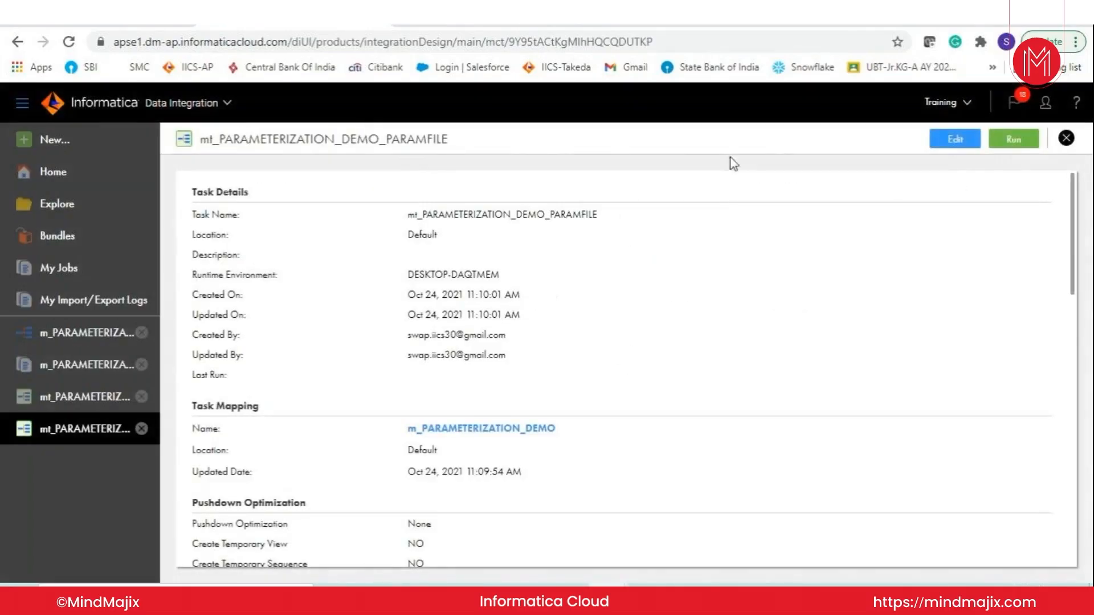
{"action": "left_click", "coordinate": [959, 149]}
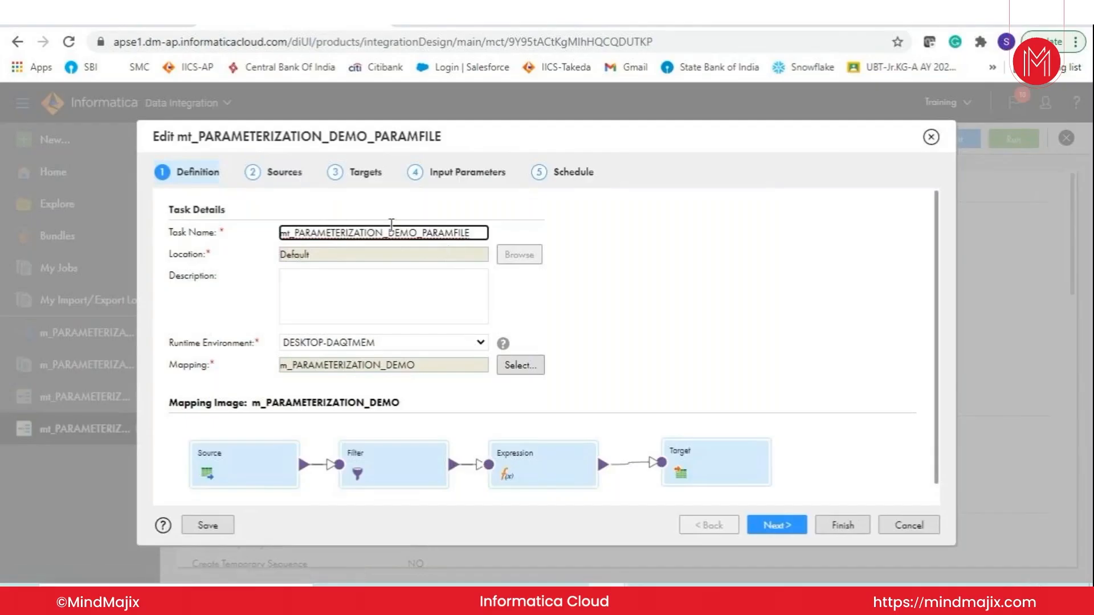
Review the task's definition and source settings and look through the available target objects for TGT_OBJ_PARAM
{"action": "left_click", "coordinate": [794, 523]}
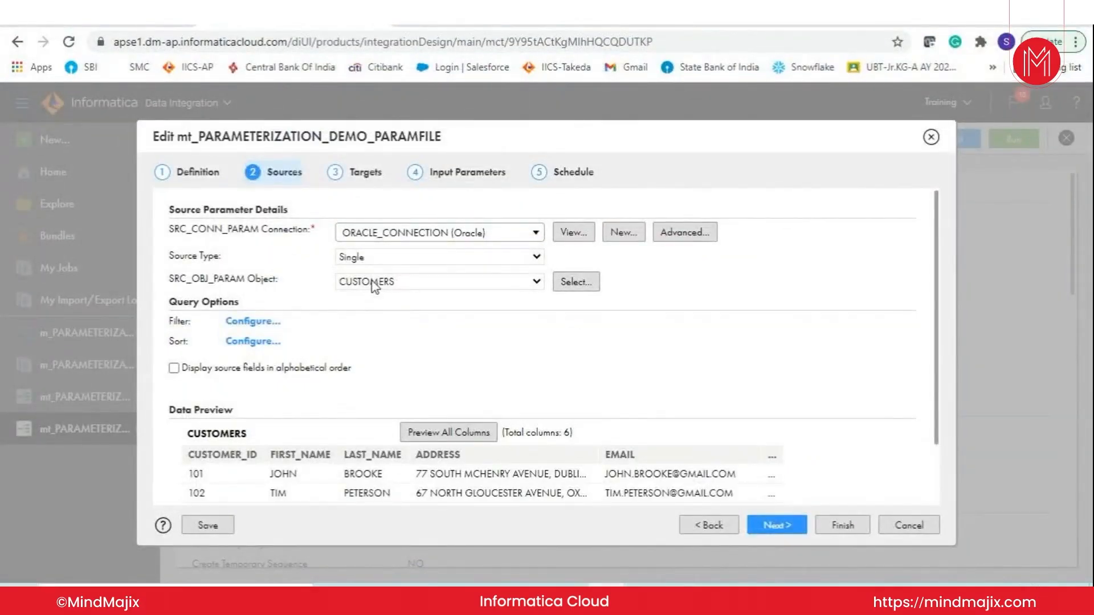
{"action": "left_click", "coordinate": [777, 522]}
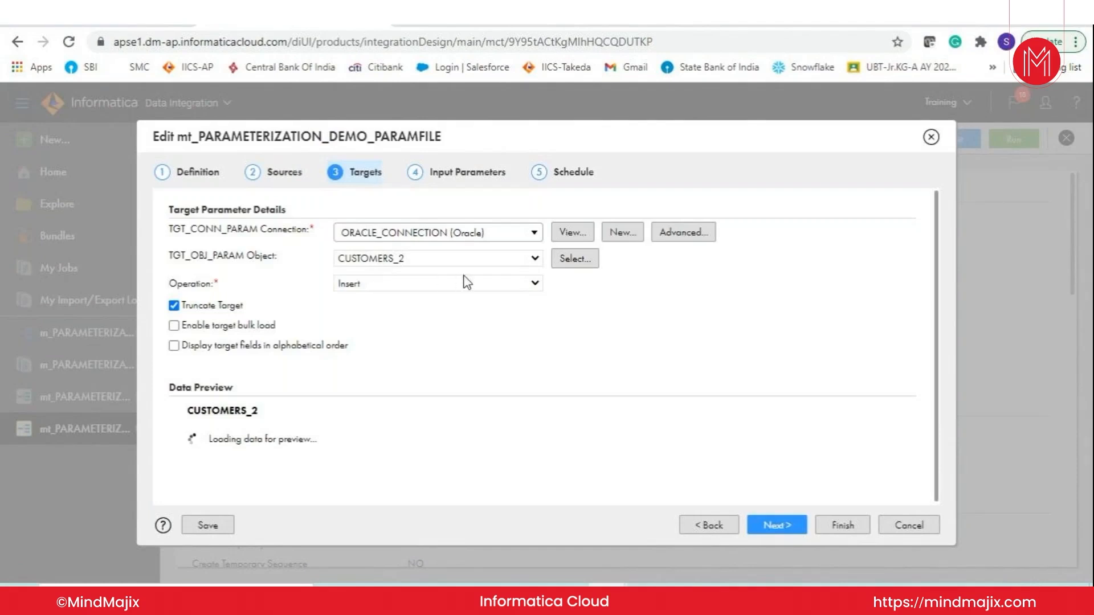
{"action": "left_click", "coordinate": [409, 259]}
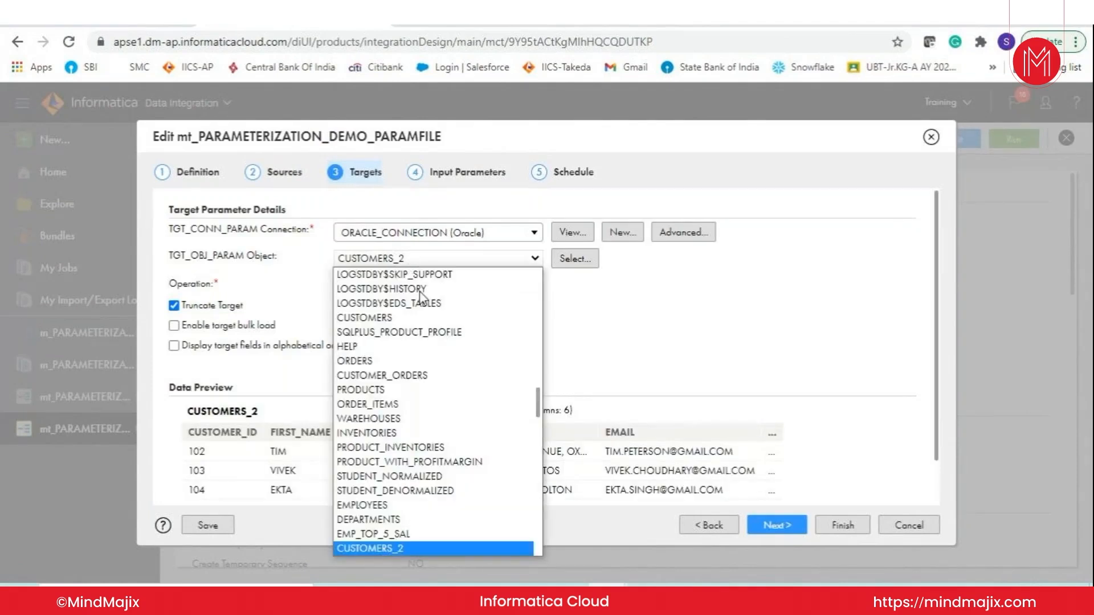
{"action": "scroll", "coordinate": [446, 349], "scroll_direction": "down", "scroll_amount": 4}
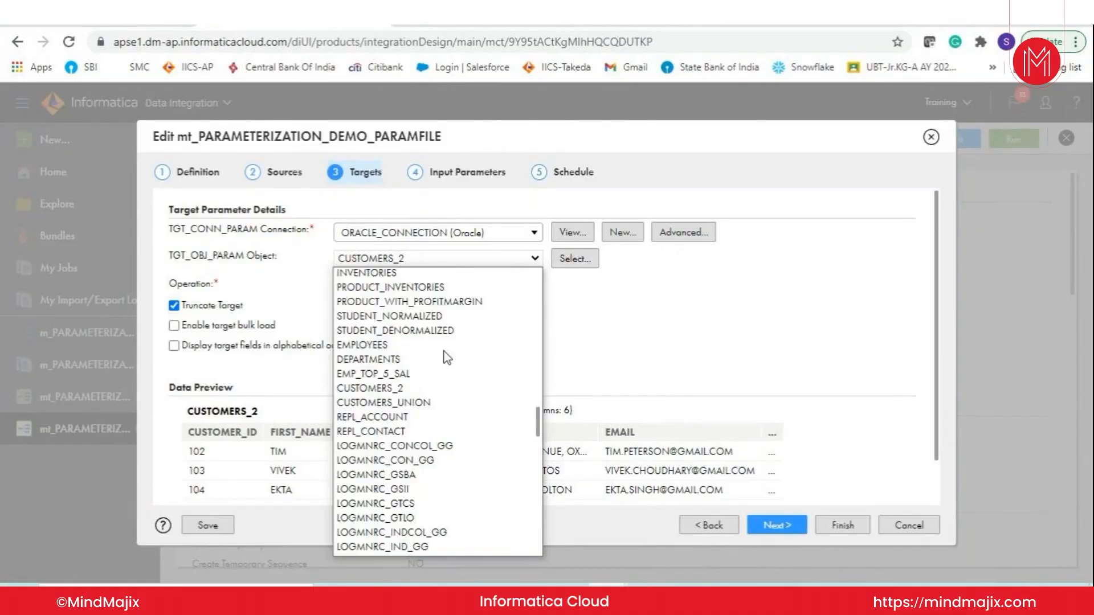
{"action": "scroll", "coordinate": [447, 358], "scroll_direction": "down", "scroll_amount": 8}
{"action": "scroll", "coordinate": [448, 358], "scroll_direction": "up", "scroll_amount": 11}
{"action": "scroll", "coordinate": [448, 358], "scroll_direction": "down", "scroll_amount": 5}
Search the target objects for CUSTOMER_ORD and set TGT_OBJ_PARAM to the CUSTOMER_ORDERS table
{"action": "left_click", "coordinate": [576, 258]}
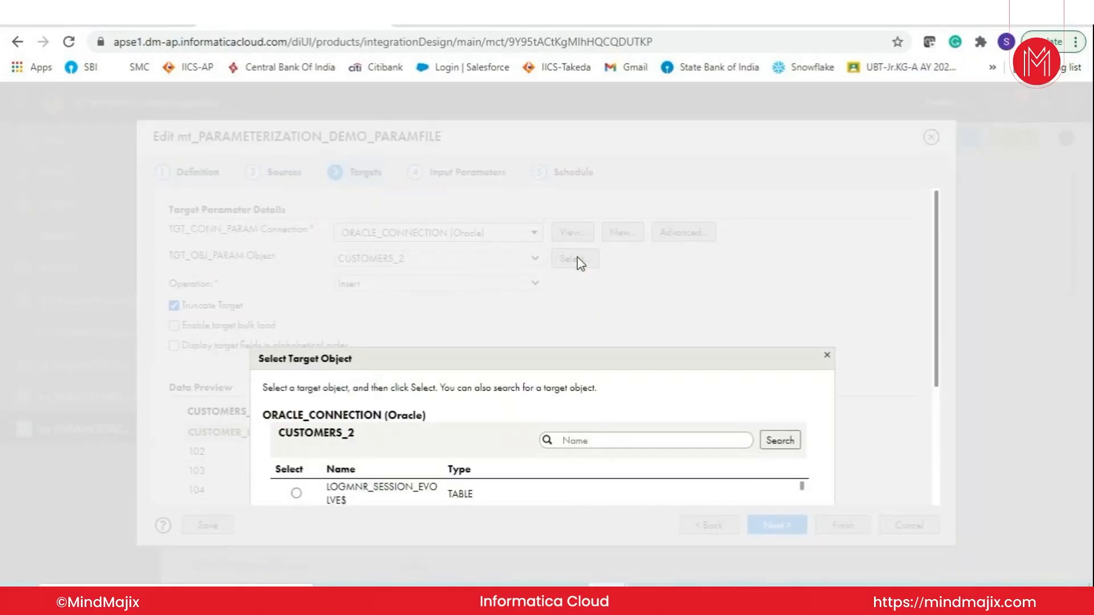
{"action": "type", "text": "CUSTOMER_ORD"}
{"action": "key", "text": "Return"}
{"action": "scroll", "coordinate": [576, 258], "scroll_direction": "down", "scroll_amount": 3}
{"action": "left_click", "coordinate": [297, 336]}
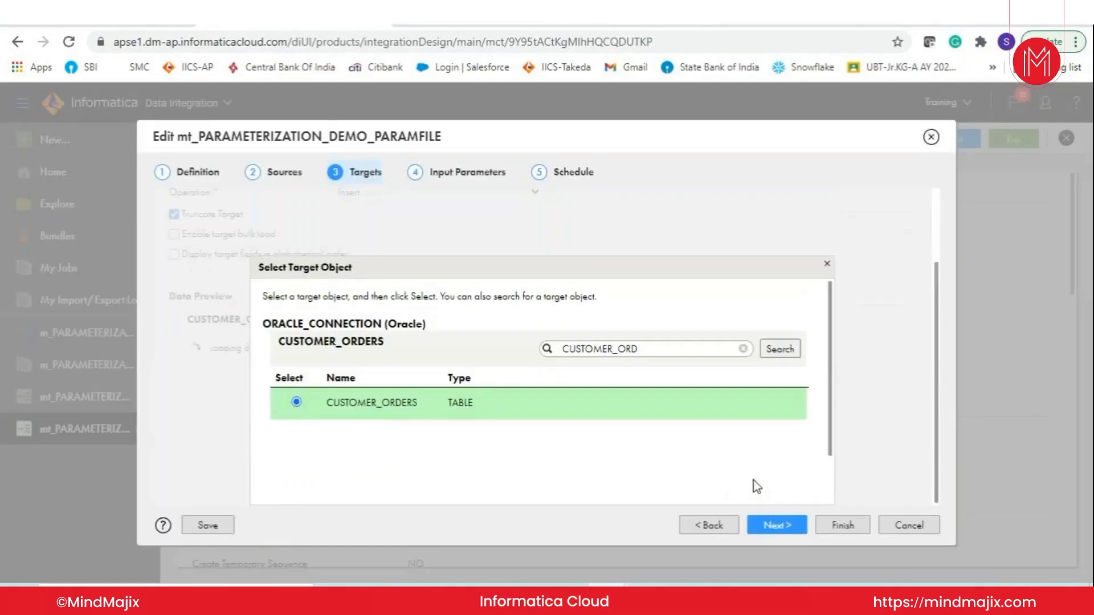
{"action": "left_click", "coordinate": [751, 486]}
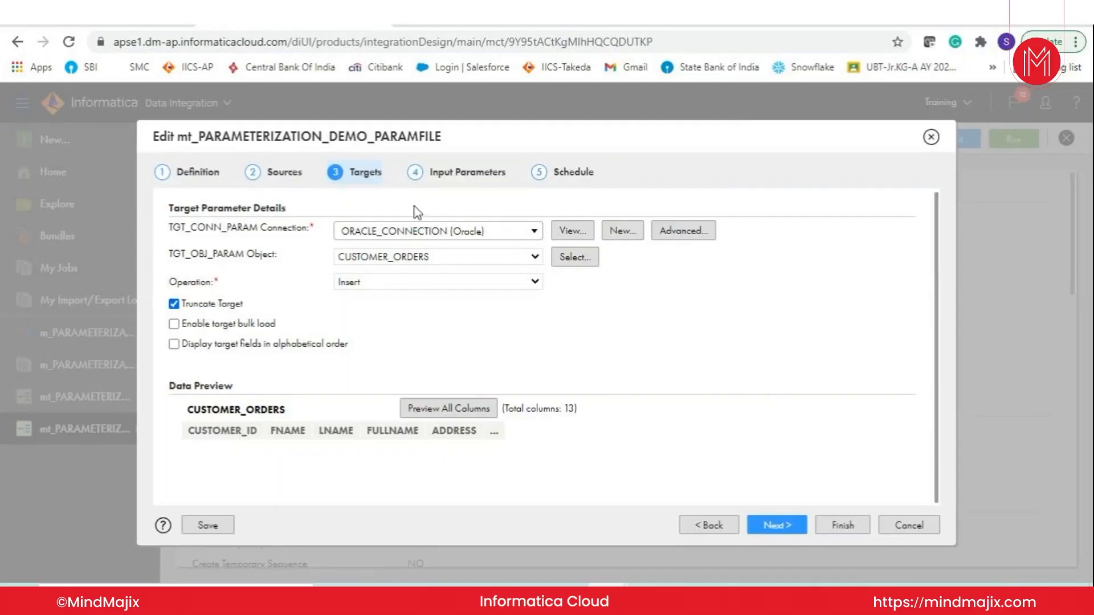
Review the task's input parameters, from the FLT_COND_PARAM filter and the two expression parameters to the field mapping
{"action": "left_click", "coordinate": [802, 527]}
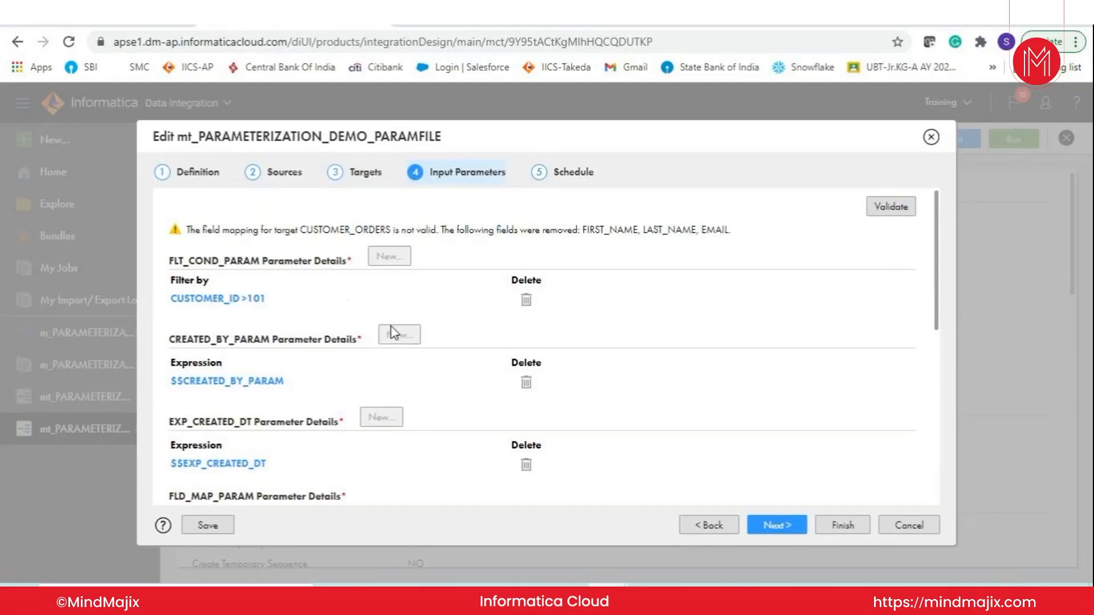
{"action": "scroll", "coordinate": [391, 330], "scroll_direction": "down", "scroll_amount": 3}
{"action": "scroll", "coordinate": [342, 330], "scroll_direction": "up", "scroll_amount": 2}
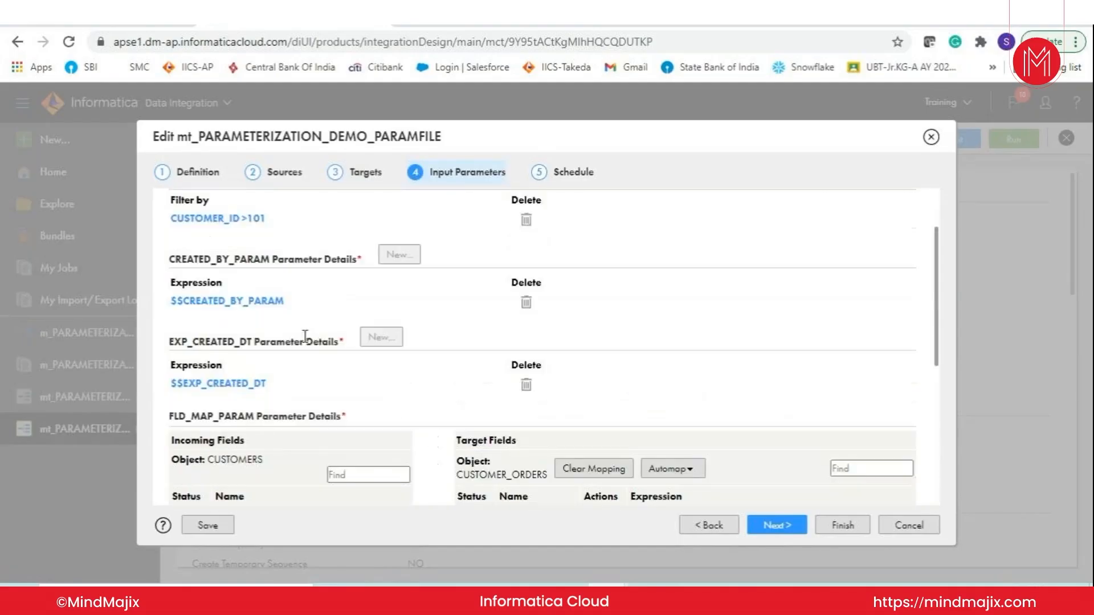
{"action": "left_click_drag", "start_coordinate": [194, 260], "coordinate": [232, 263]}
{"action": "scroll", "coordinate": [228, 296], "scroll_direction": "up", "scroll_amount": 2}
{"action": "left_click", "coordinate": [172, 262]}
{"action": "left_click_drag", "start_coordinate": [172, 262], "coordinate": [267, 262]}
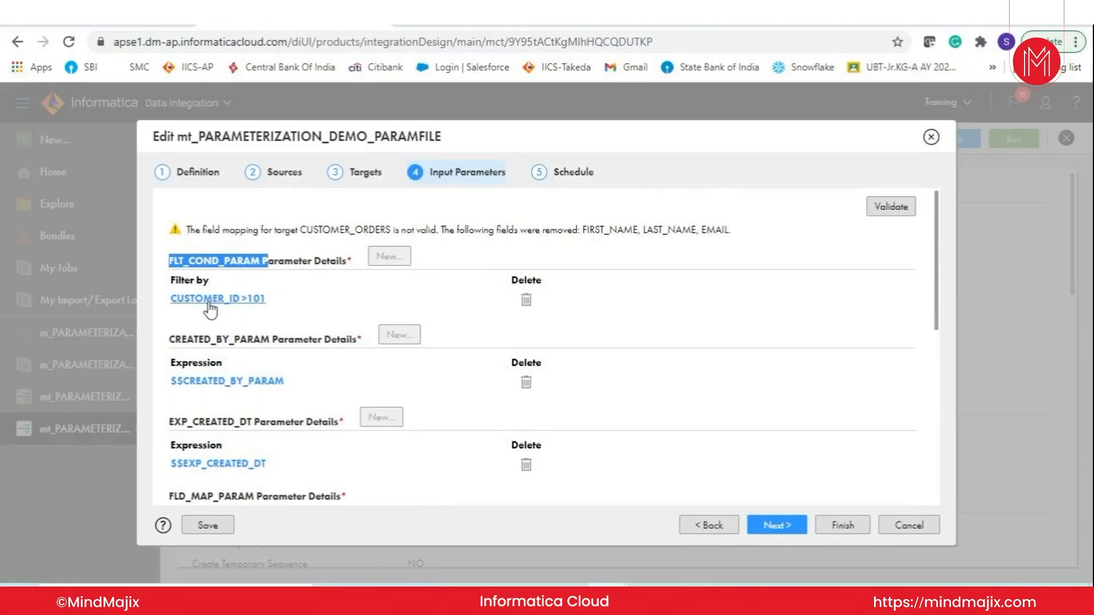
Inspect the FLT_COND_PARAM filter expression and close it without changes
{"action": "left_click", "coordinate": [208, 302]}
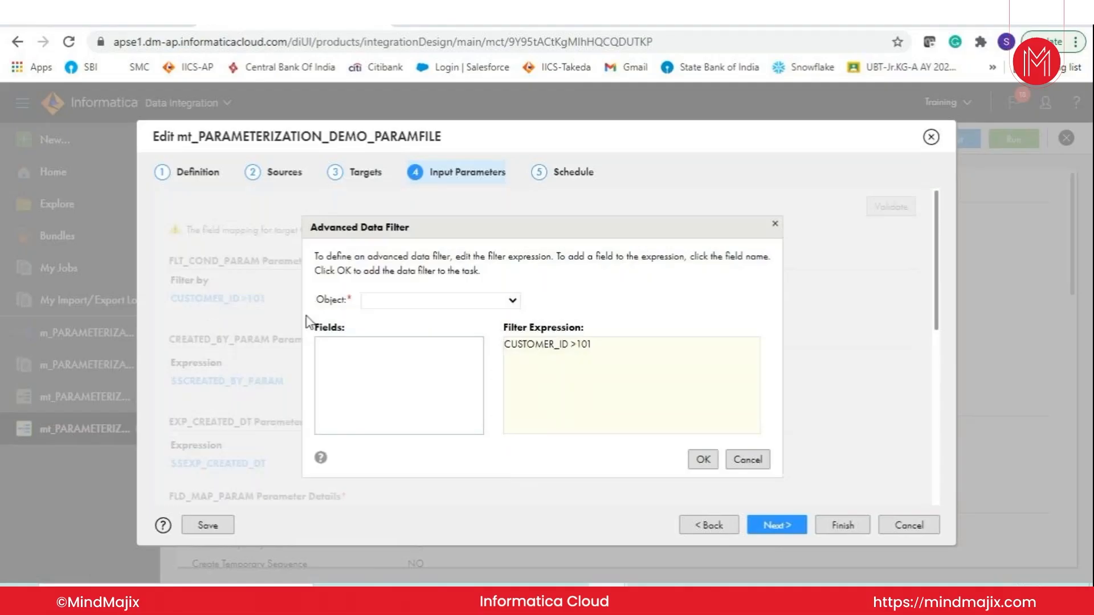
{"action": "left_click", "coordinate": [612, 345]}
{"action": "key", "text": "ctrl+a"}
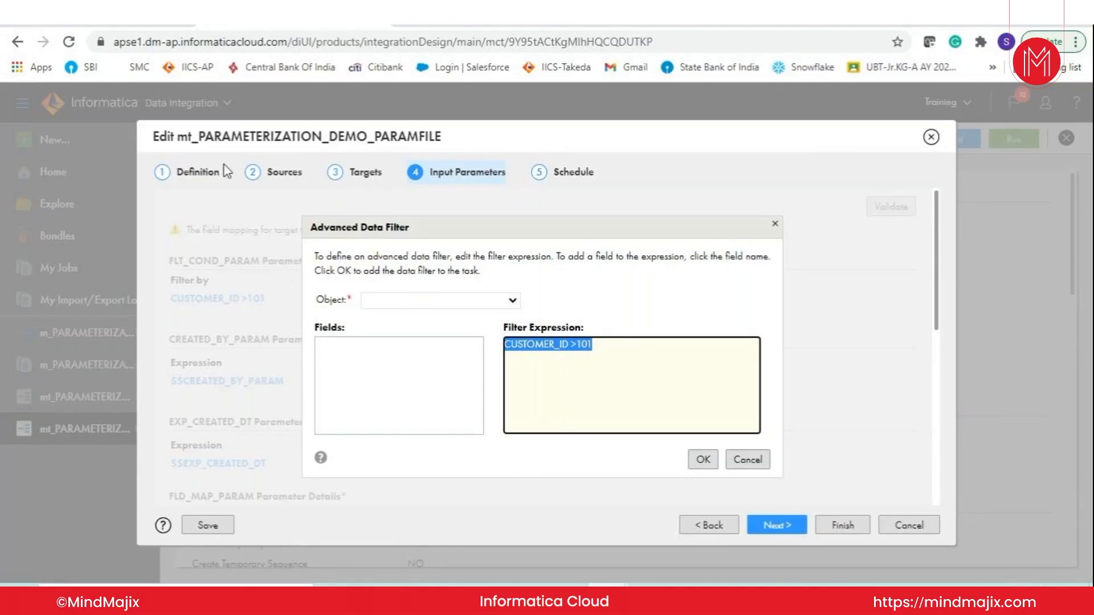
{"action": "left_click", "coordinate": [775, 224]}
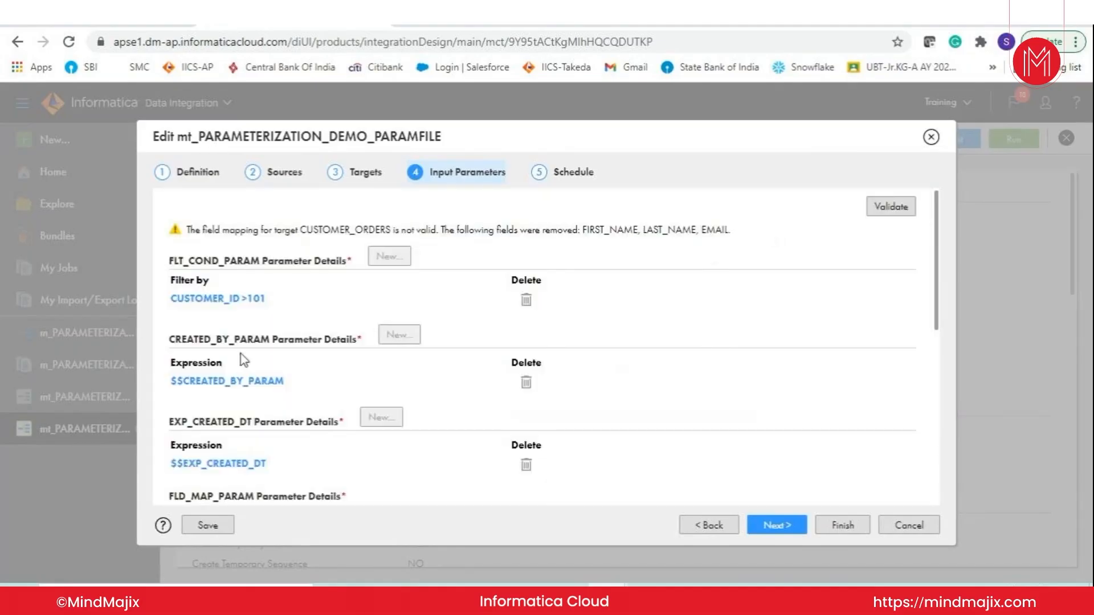
Open the CREATED_BY_PARAM parameter's expression and validate $$CREATED_BY_PARAM
{"action": "left_click_drag", "start_coordinate": [194, 340], "coordinate": [249, 342]}
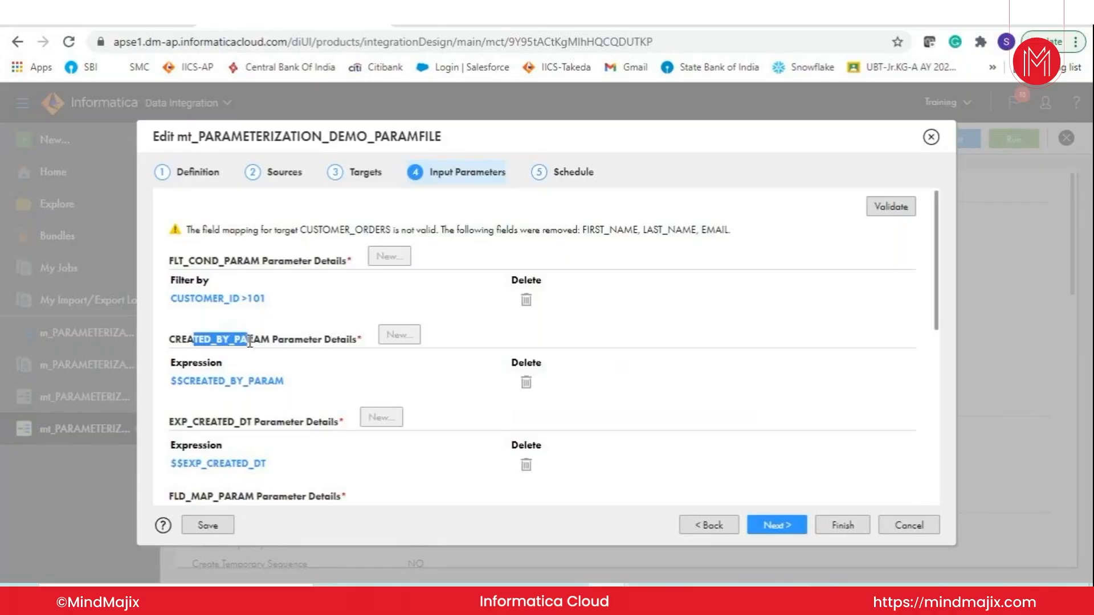
{"action": "left_click_drag", "start_coordinate": [192, 422], "coordinate": [222, 422]}
{"action": "left_click", "coordinate": [232, 381]}
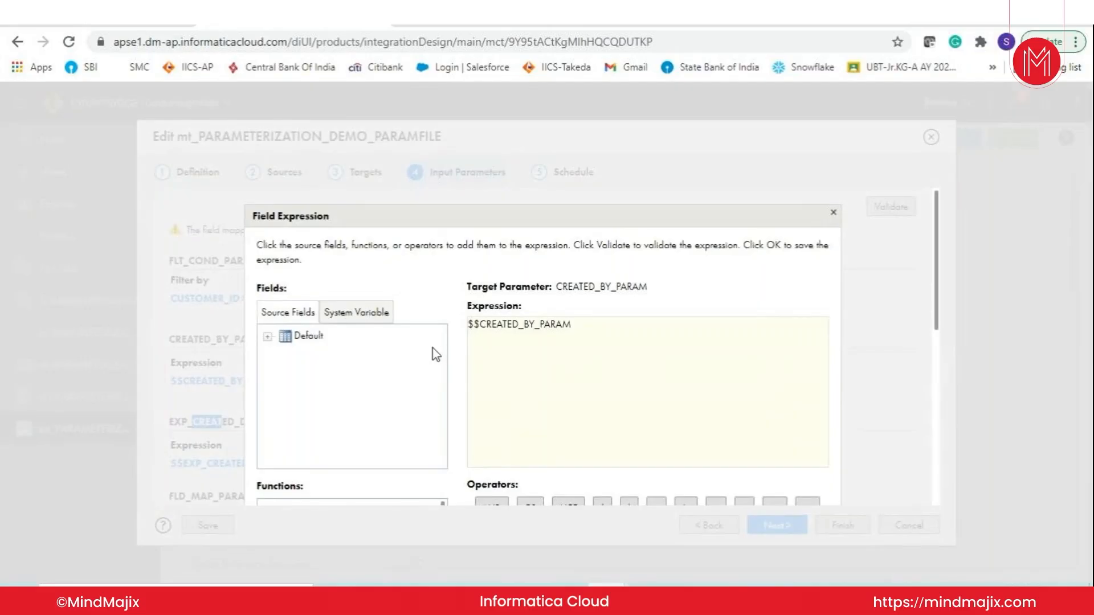
{"action": "left_click_drag", "start_coordinate": [501, 325], "coordinate": [586, 326]}
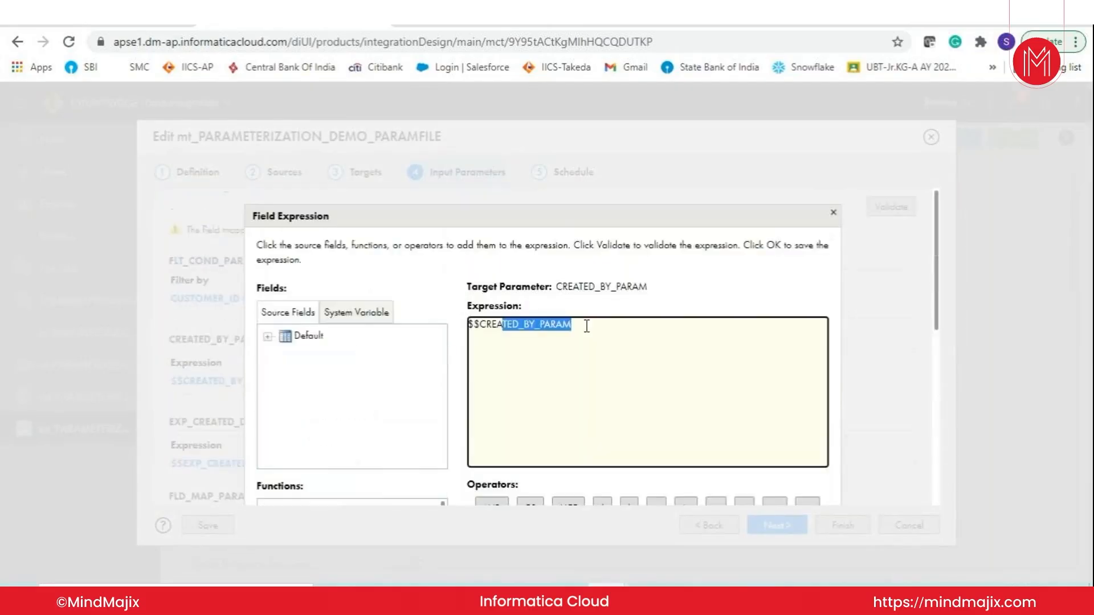
{"action": "scroll", "coordinate": [513, 336], "scroll_direction": "down", "scroll_amount": 5}
{"action": "left_click", "coordinate": [695, 346]}
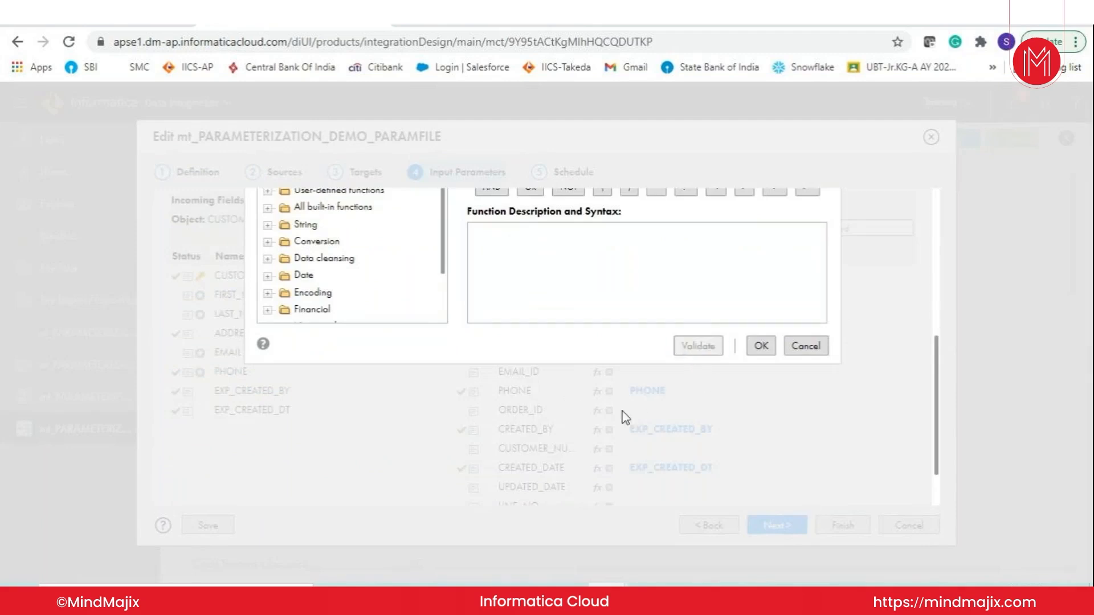
{"action": "scroll", "coordinate": [623, 415], "scroll_direction": "up", "scroll_amount": 5}
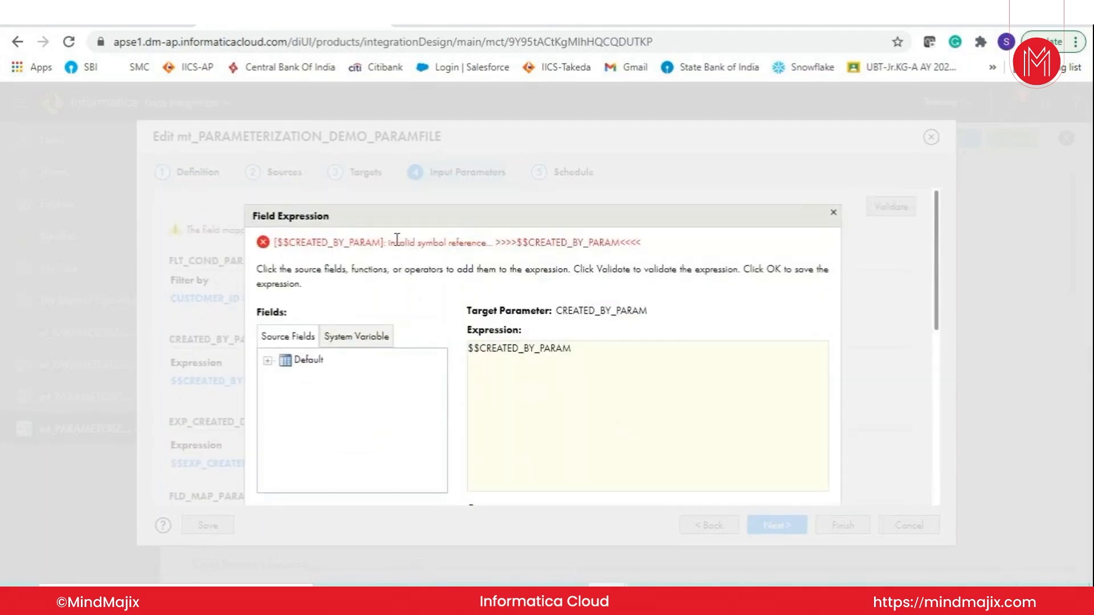
Examine the validation result for the CREATED_BY_PARAM expression and close the expression without changes
{"action": "left_click_drag", "start_coordinate": [397, 239], "coordinate": [537, 246]}
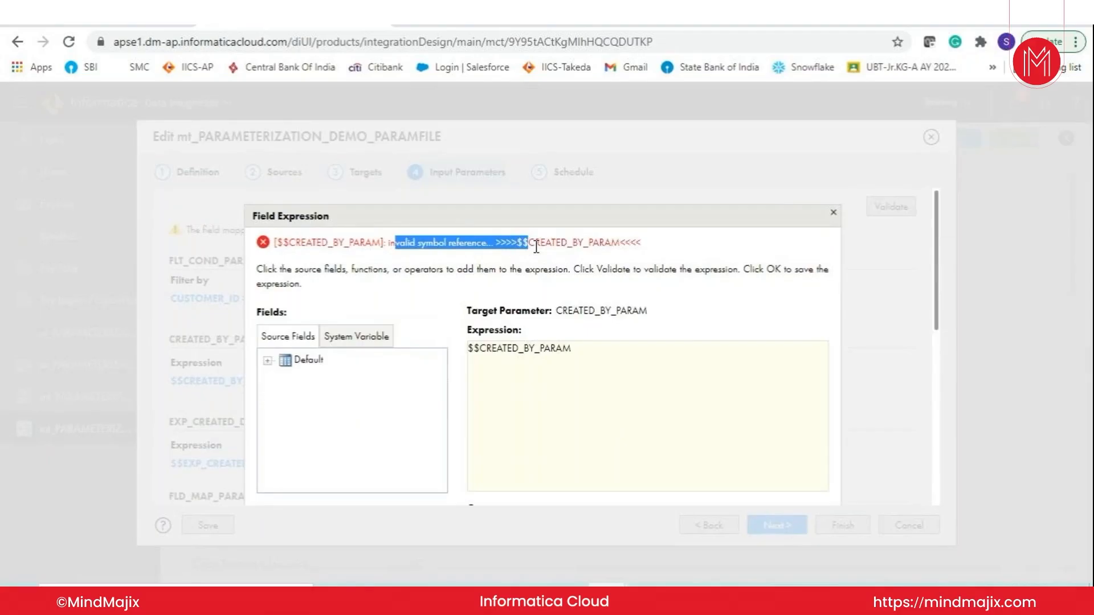
{"action": "scroll", "coordinate": [584, 340], "scroll_direction": "down", "scroll_amount": 5}
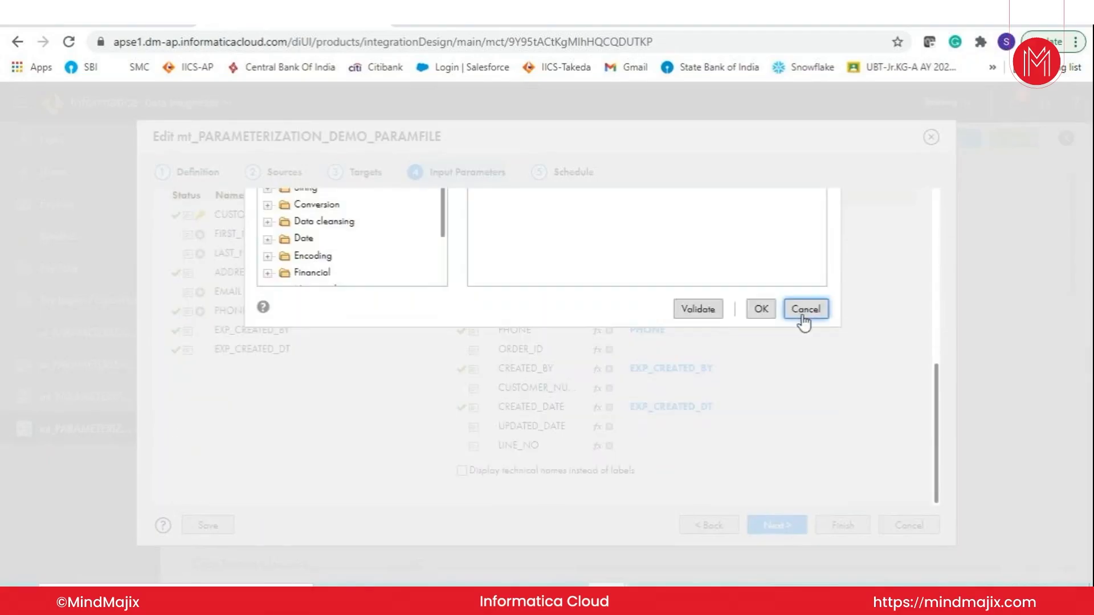
{"action": "scroll", "coordinate": [678, 315], "scroll_direction": "up", "scroll_amount": 5}
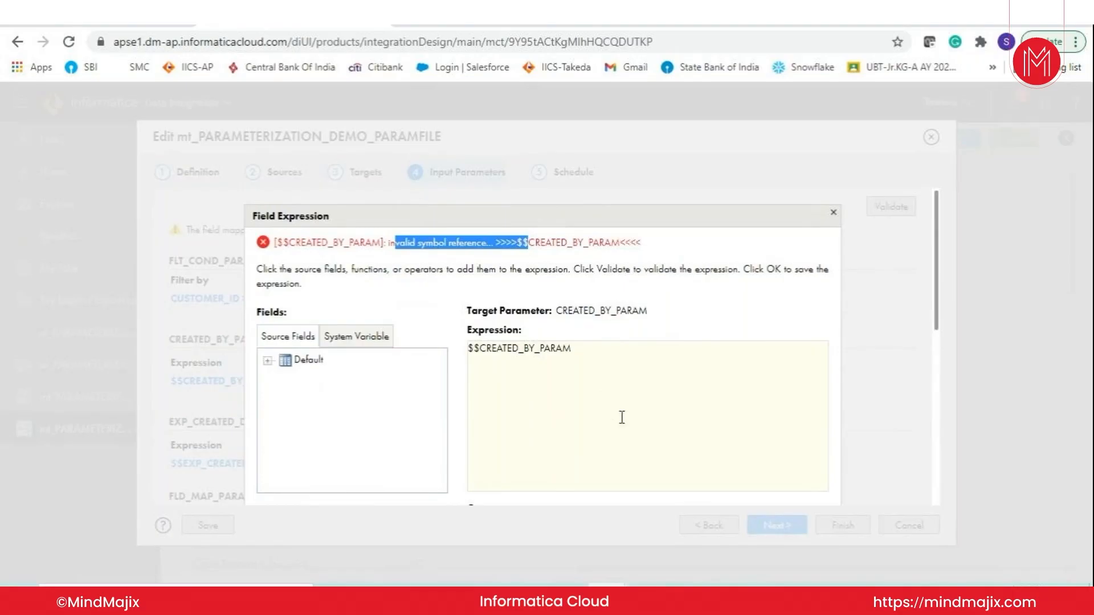
{"action": "scroll", "coordinate": [634, 415], "scroll_direction": "down", "scroll_amount": 3}
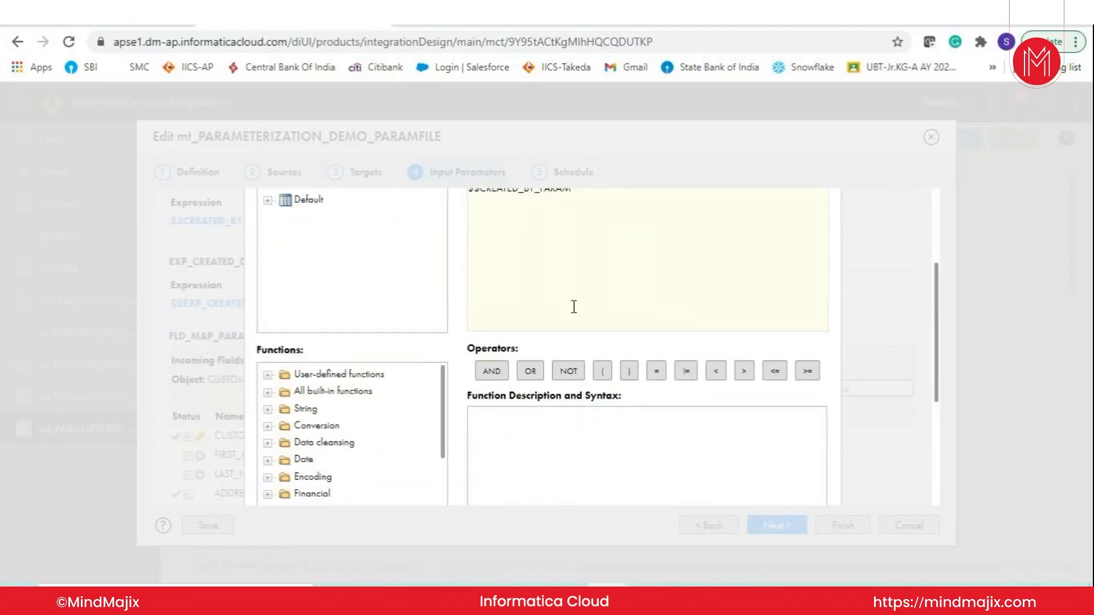
{"action": "scroll", "coordinate": [574, 305], "scroll_direction": "down", "scroll_amount": 2}
{"action": "scroll", "coordinate": [598, 285], "scroll_direction": "up", "scroll_amount": 3}
{"action": "scroll", "coordinate": [613, 261], "scroll_direction": "up", "scroll_amount": 2}
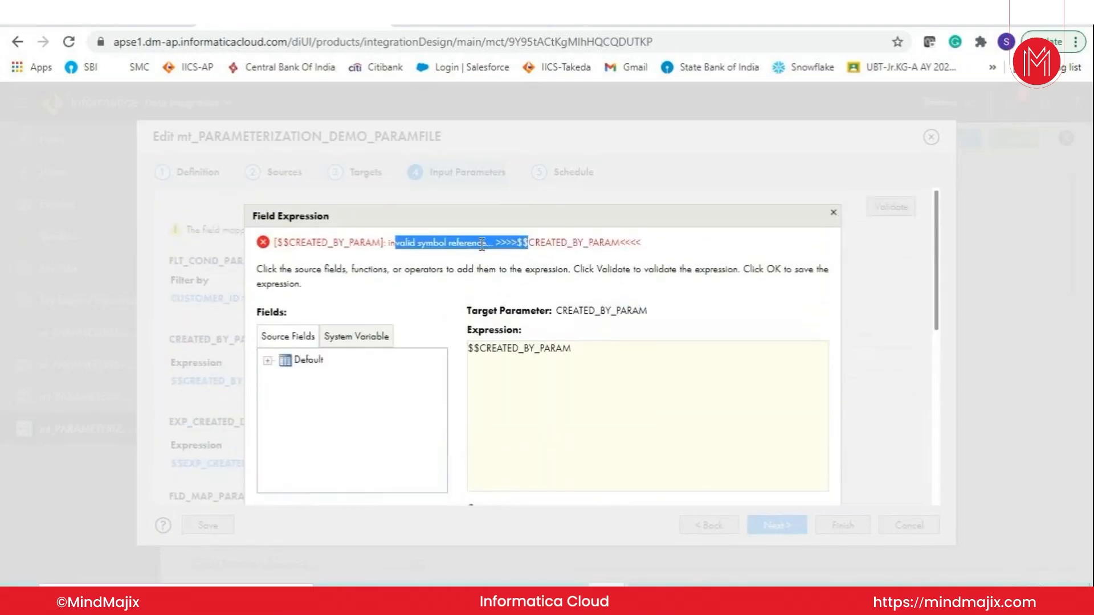
{"action": "scroll", "coordinate": [504, 250], "scroll_direction": "down", "scroll_amount": 3}
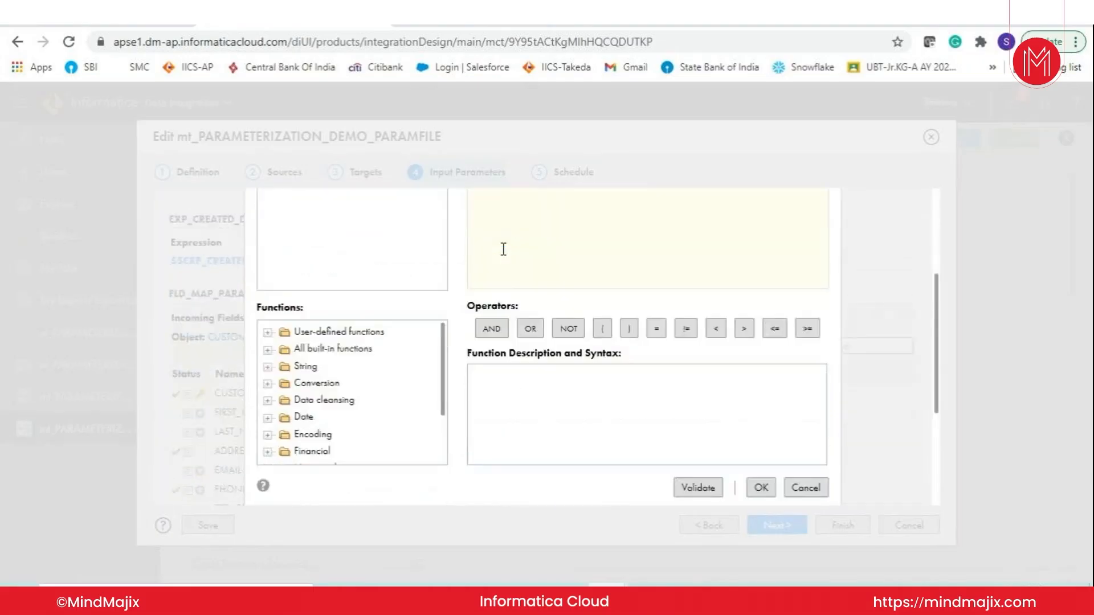
{"action": "left_click", "coordinate": [818, 311]}
Open the EXP_CREATED_DT parameter's expression and validate $$EXP_CREATED_DT
{"action": "scroll", "coordinate": [291, 399], "scroll_direction": "up", "scroll_amount": 5}
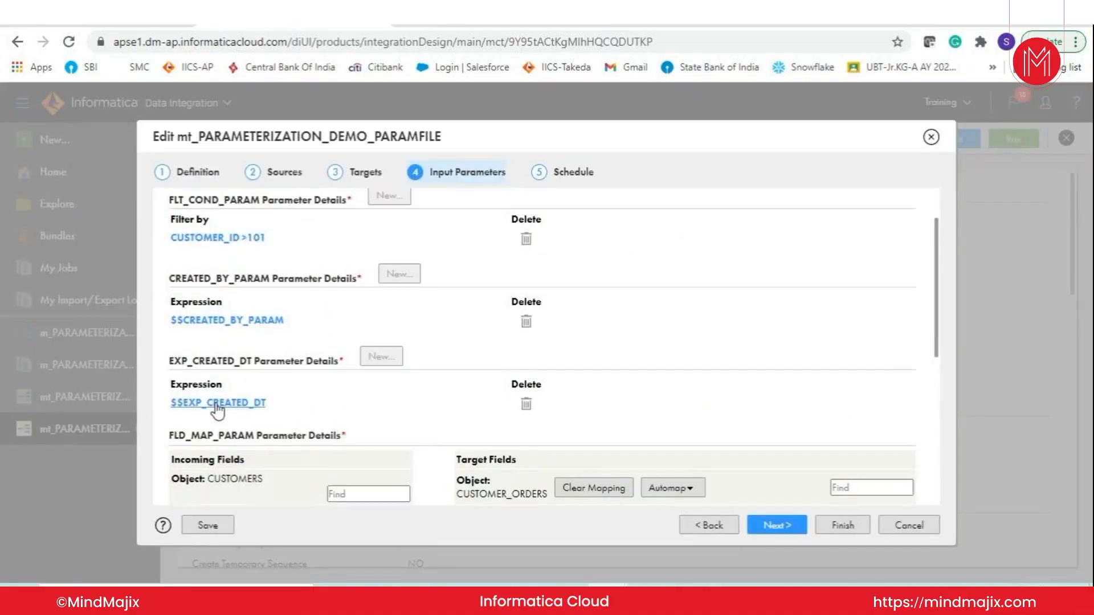
{"action": "left_click", "coordinate": [216, 402]}
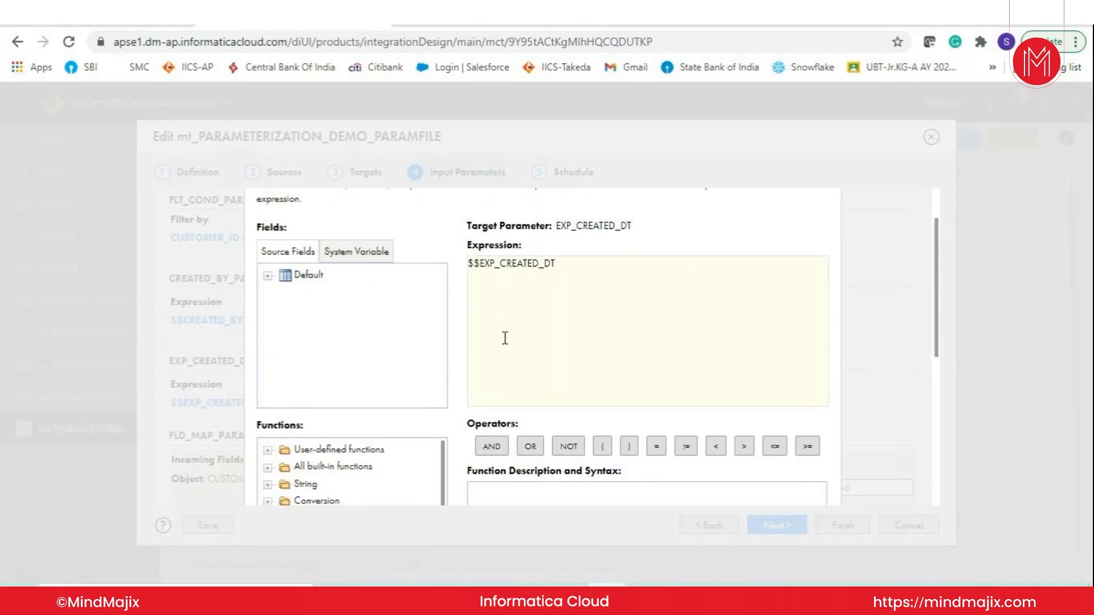
{"action": "scroll", "coordinate": [504, 339], "scroll_direction": "down", "scroll_amount": 5}
{"action": "scroll", "coordinate": [504, 341], "scroll_direction": "up", "scroll_amount": 5}
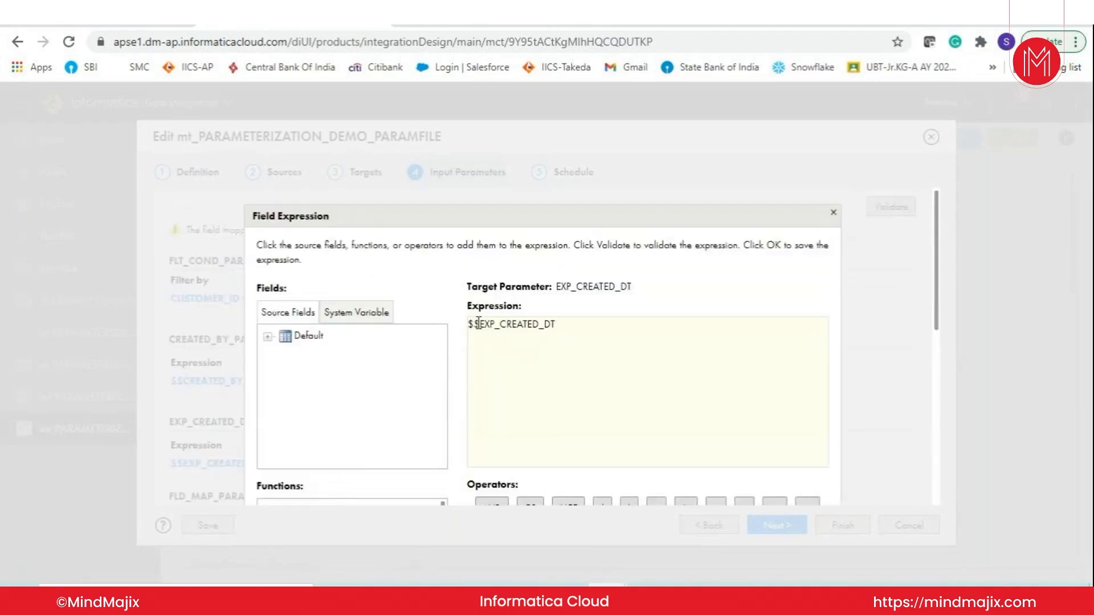
{"action": "left_click", "coordinate": [480, 324]}
{"action": "left_click_drag", "start_coordinate": [480, 324], "coordinate": [564, 325]}
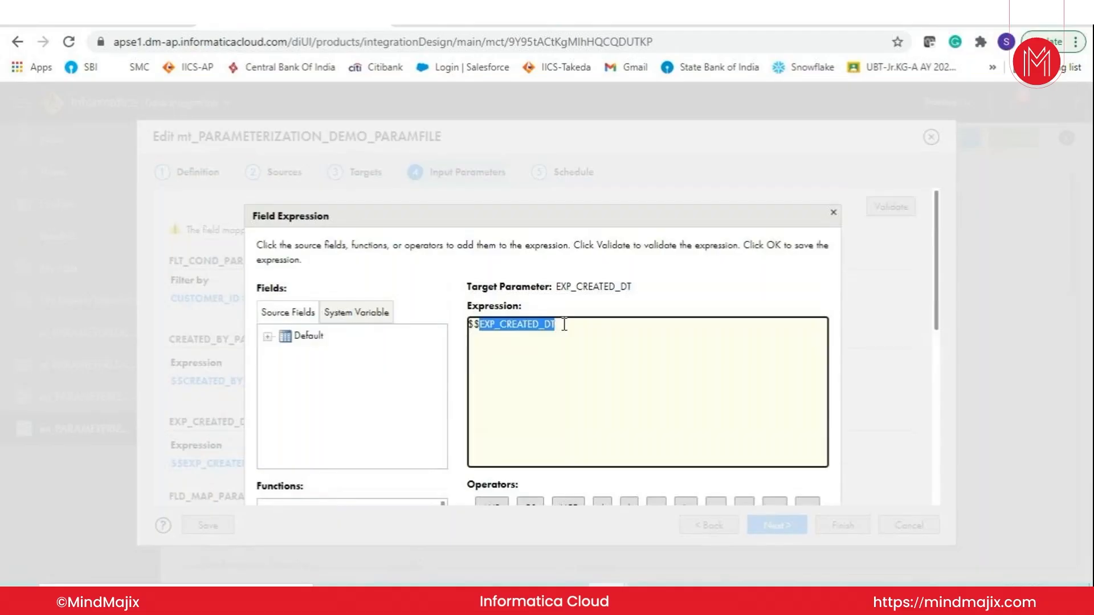
{"action": "scroll", "coordinate": [703, 317], "scroll_direction": "down", "scroll_amount": 5}
{"action": "left_click", "coordinate": [699, 285]}
Read the validation message for the EXP_CREATED_DT expression and close it without changes
{"action": "scroll", "coordinate": [681, 403], "scroll_direction": "up", "scroll_amount": 4}
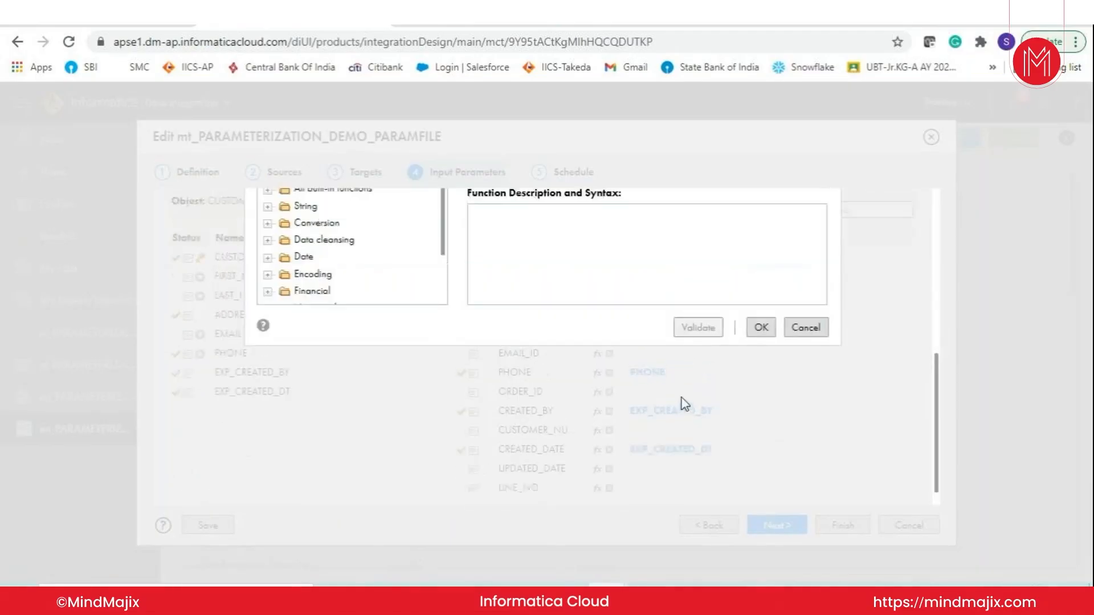
{"action": "scroll", "coordinate": [685, 404], "scroll_direction": "up", "scroll_amount": 2}
{"action": "left_click_drag", "start_coordinate": [372, 243], "coordinate": [472, 245]}
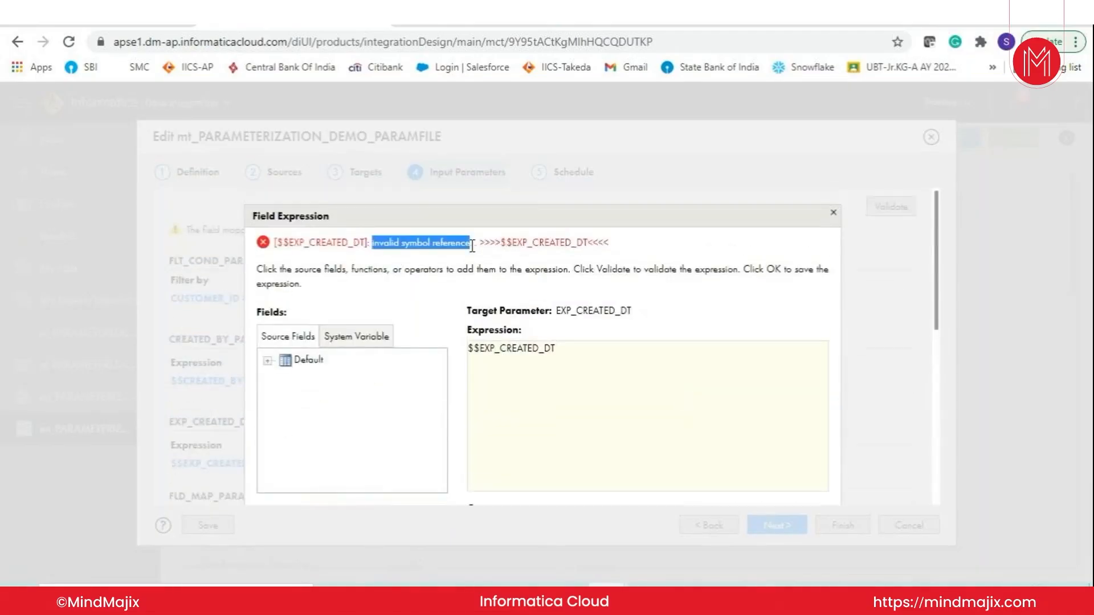
{"action": "scroll", "coordinate": [473, 245], "scroll_direction": "down", "scroll_amount": 6}
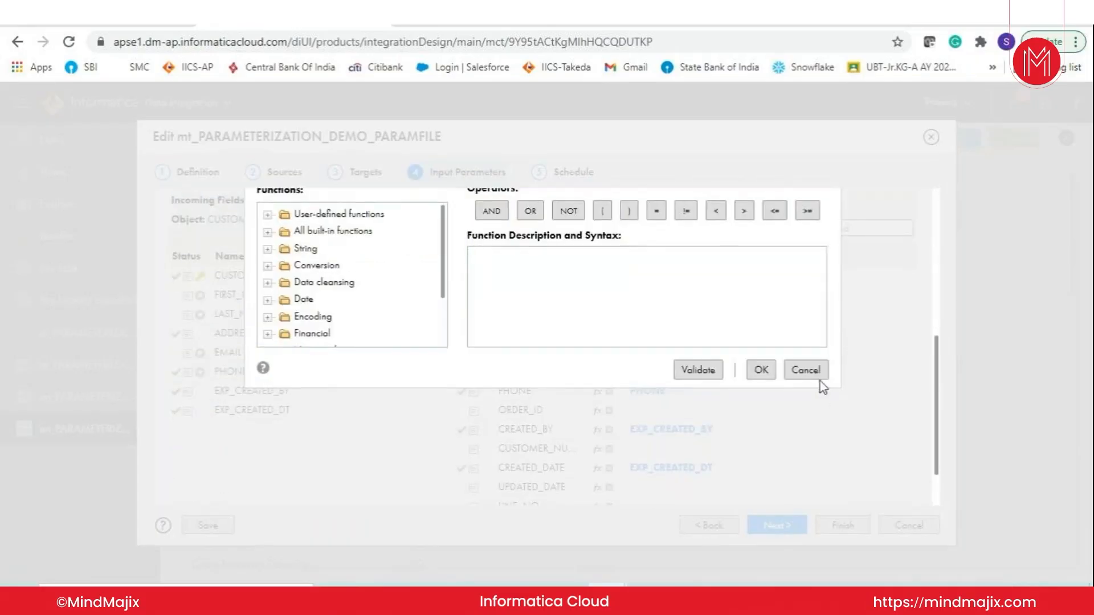
{"action": "left_click", "coordinate": [818, 379]}
Automap the remaining CUSTOMER_ORDERS fields in FLD_MAP_PARAM, matching FIRST_NAME to FNAME, LAST_NAME to LNAME and EMAIL to EMAIL_ID
{"action": "scroll", "coordinate": [296, 390], "scroll_direction": "up", "scroll_amount": 3}
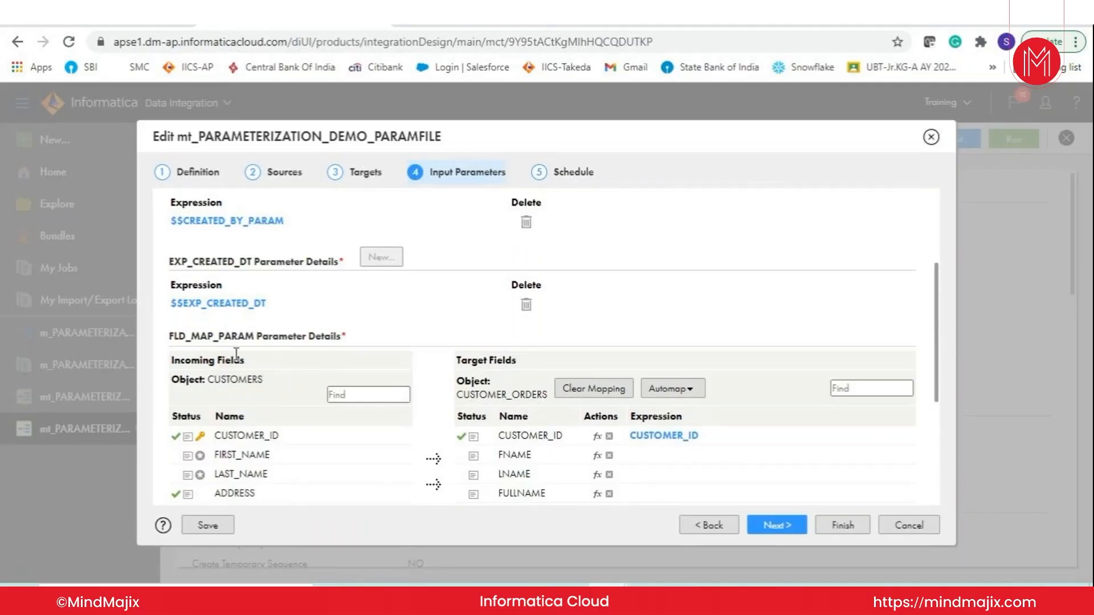
{"action": "scroll", "coordinate": [247, 387], "scroll_direction": "down", "scroll_amount": 3}
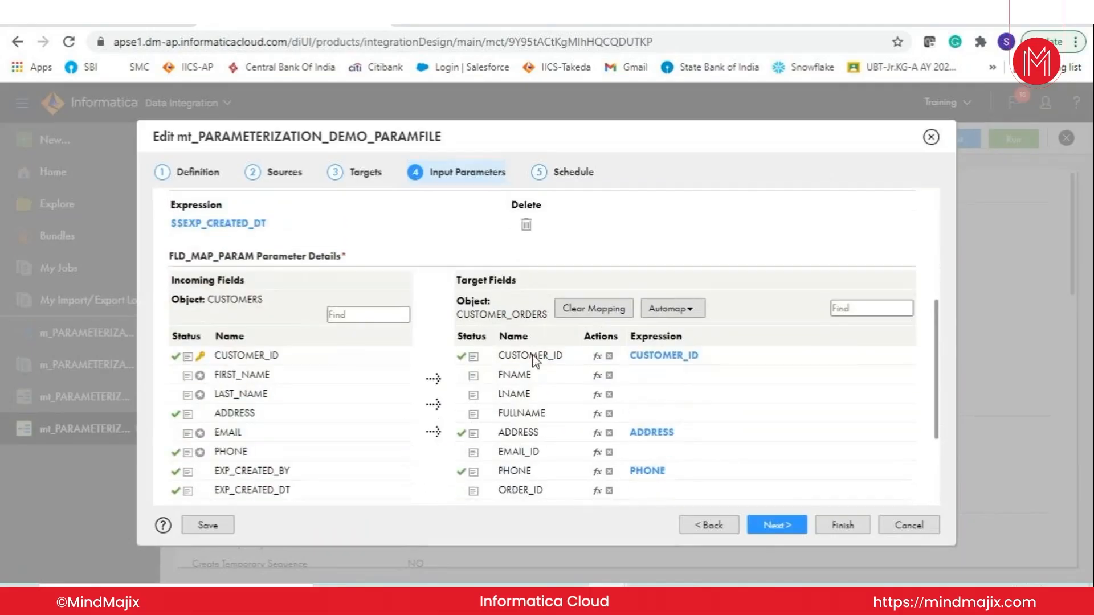
{"action": "scroll", "coordinate": [315, 315], "scroll_direction": "down", "scroll_amount": 3}
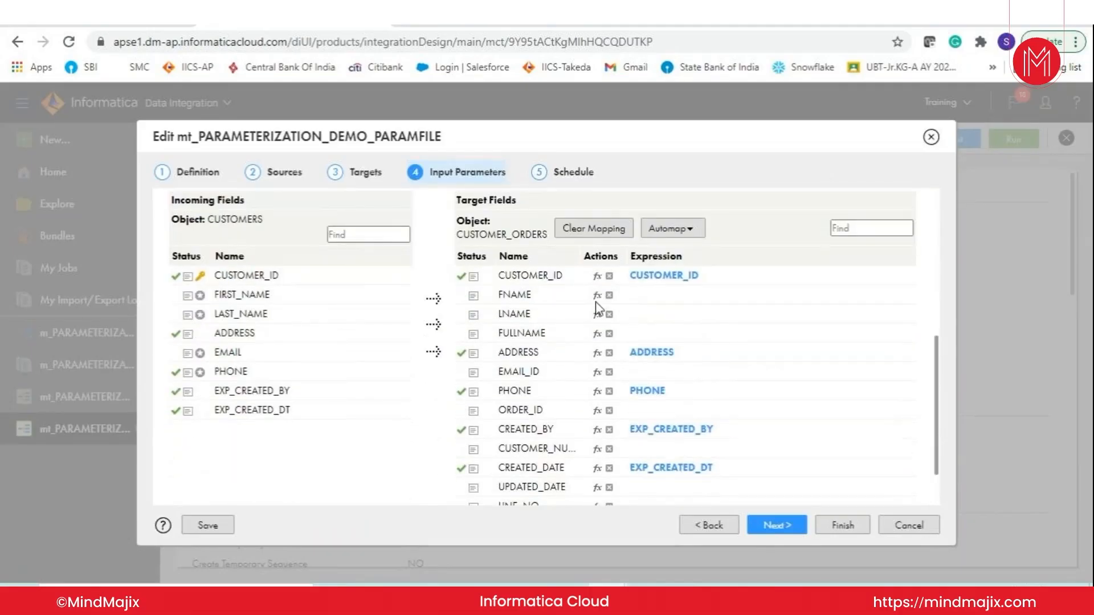
{"action": "left_click", "coordinate": [671, 228]}
{"action": "left_click", "coordinate": [671, 227]}
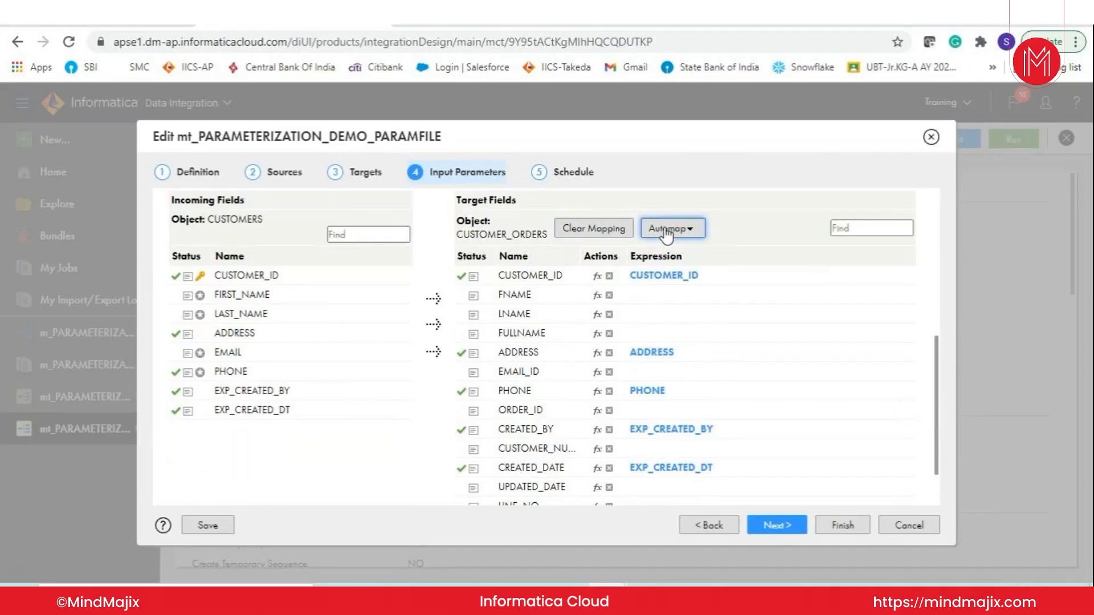
{"action": "left_click", "coordinate": [671, 228]}
{"action": "left_click", "coordinate": [678, 275]}
{"action": "left_click", "coordinate": [679, 232]}
{"action": "left_click", "coordinate": [677, 269]}
{"action": "scroll", "coordinate": [520, 351], "scroll_direction": "down", "scroll_amount": 2}
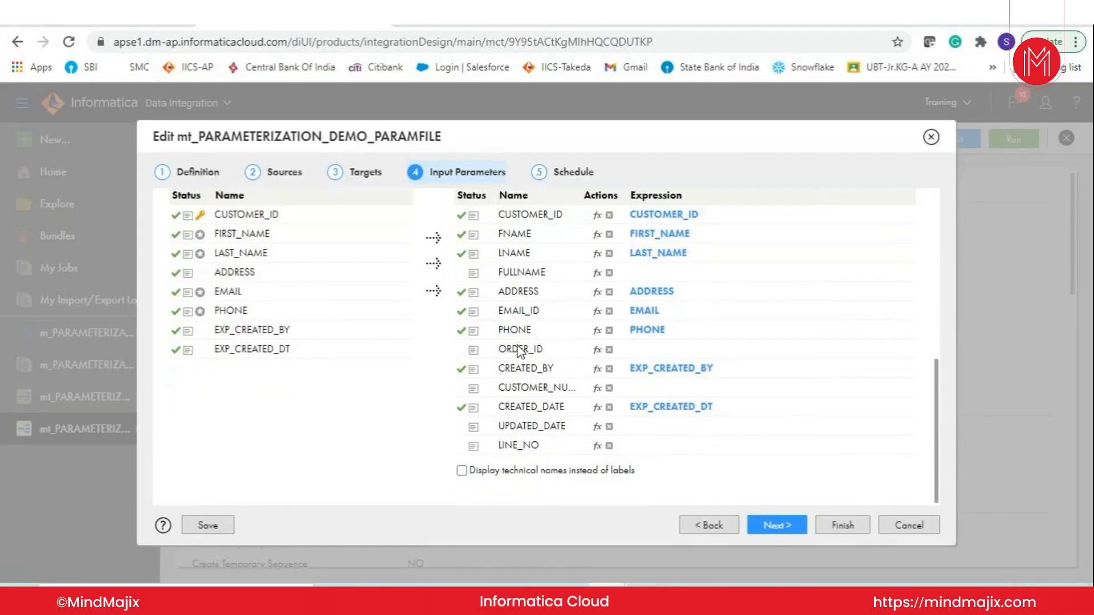
Review the completed input parameters and the FLD_MAP_PARAM field mapping between CUSTOMERS and CUSTOMER_ORDERS
{"action": "scroll", "coordinate": [517, 351], "scroll_direction": "up", "scroll_amount": 5}
{"action": "scroll", "coordinate": [649, 401], "scroll_direction": "down", "scroll_amount": 5}
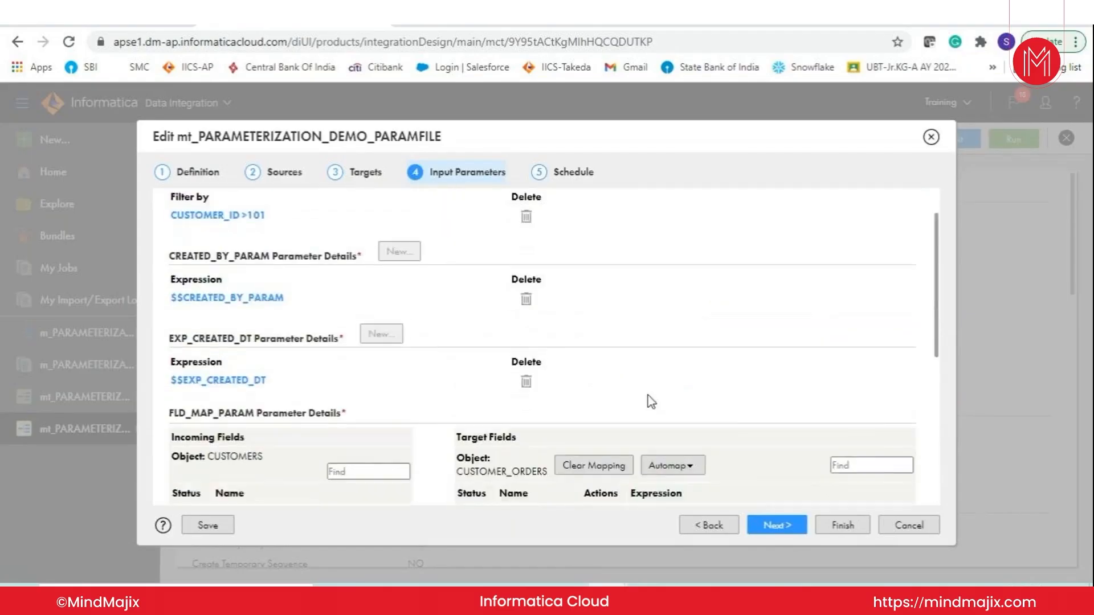
{"action": "scroll", "coordinate": [667, 286], "scroll_direction": "up", "scroll_amount": 1}
{"action": "scroll", "coordinate": [671, 284], "scroll_direction": "up", "scroll_amount": 2}
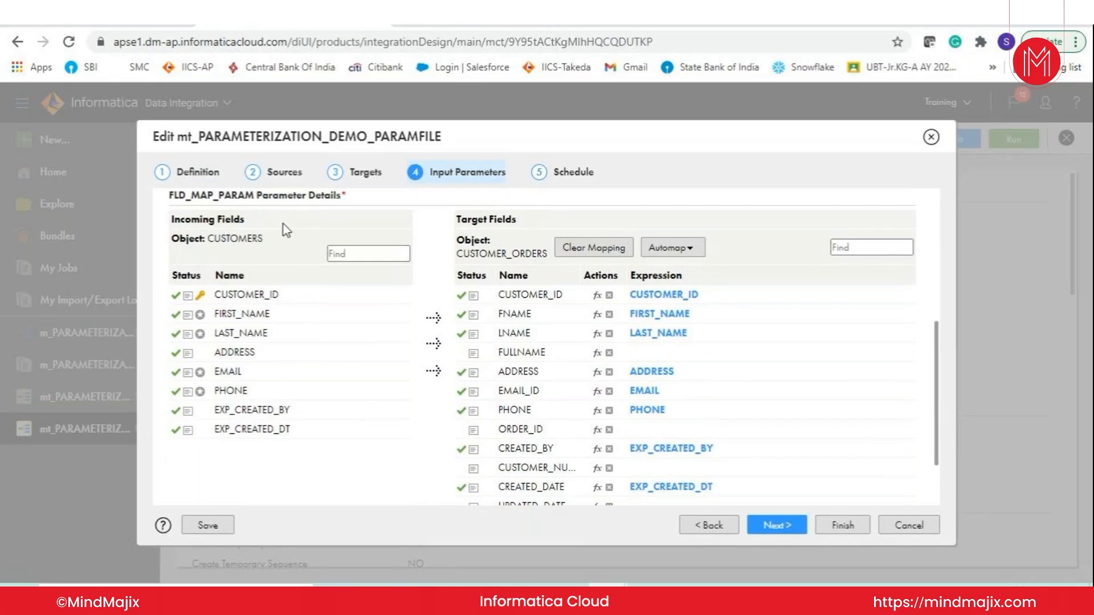
{"action": "scroll", "coordinate": [217, 302], "scroll_direction": "up", "scroll_amount": 2}
{"action": "left_click_drag", "start_coordinate": [170, 275], "coordinate": [253, 277]}
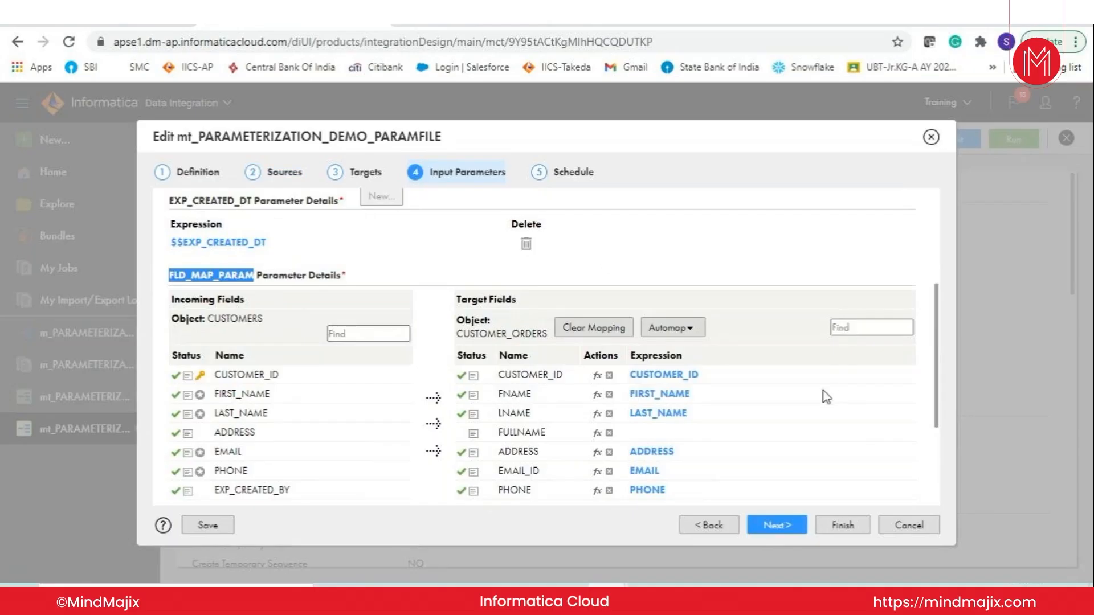
{"action": "left_click", "coordinate": [299, 277]}
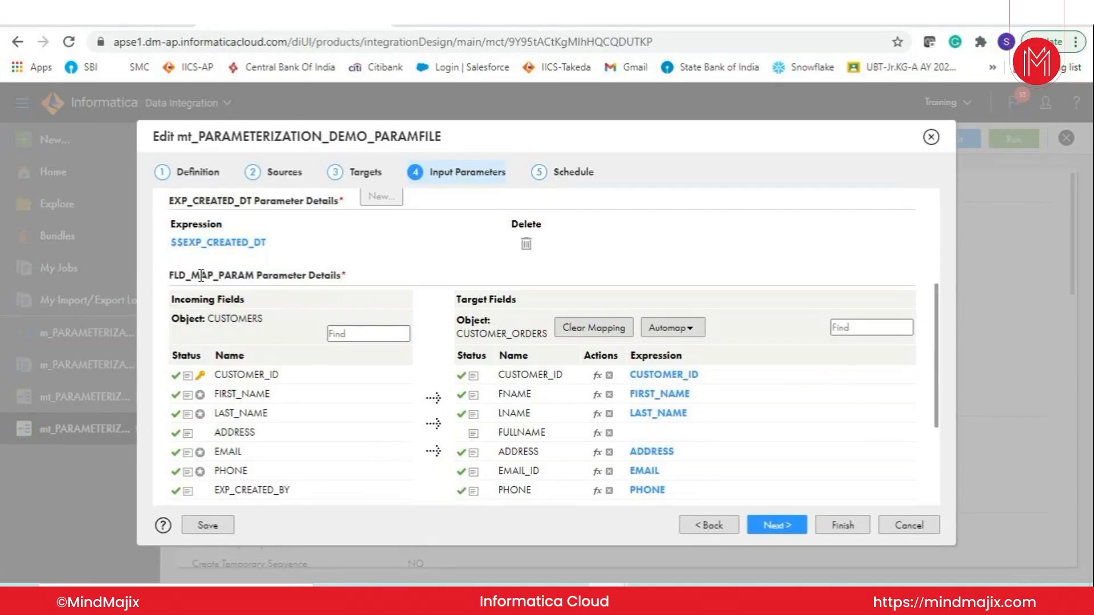
{"action": "left_click_drag", "start_coordinate": [170, 275], "coordinate": [254, 276]}
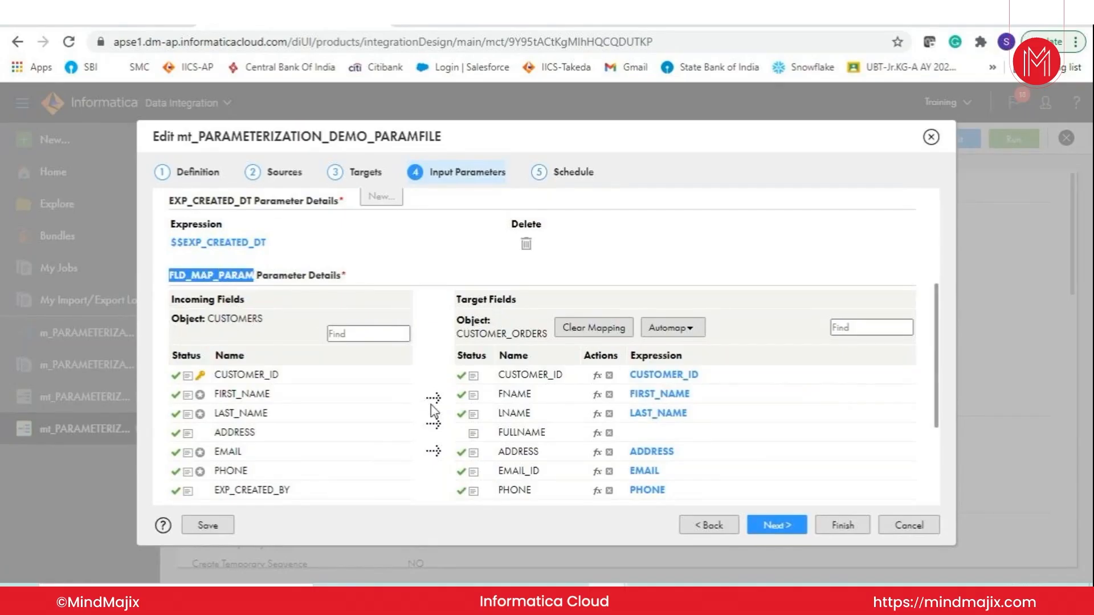
Advance the task to its Schedule settings and find the Parameter File Location section
{"action": "left_click", "coordinate": [779, 525]}
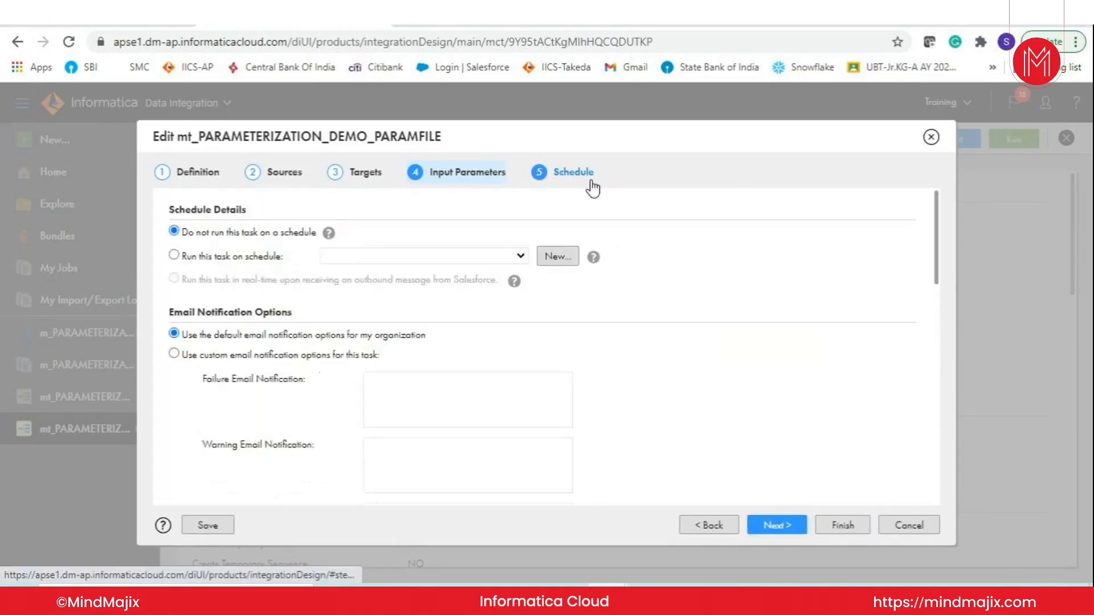
{"action": "left_click", "coordinate": [591, 181]}
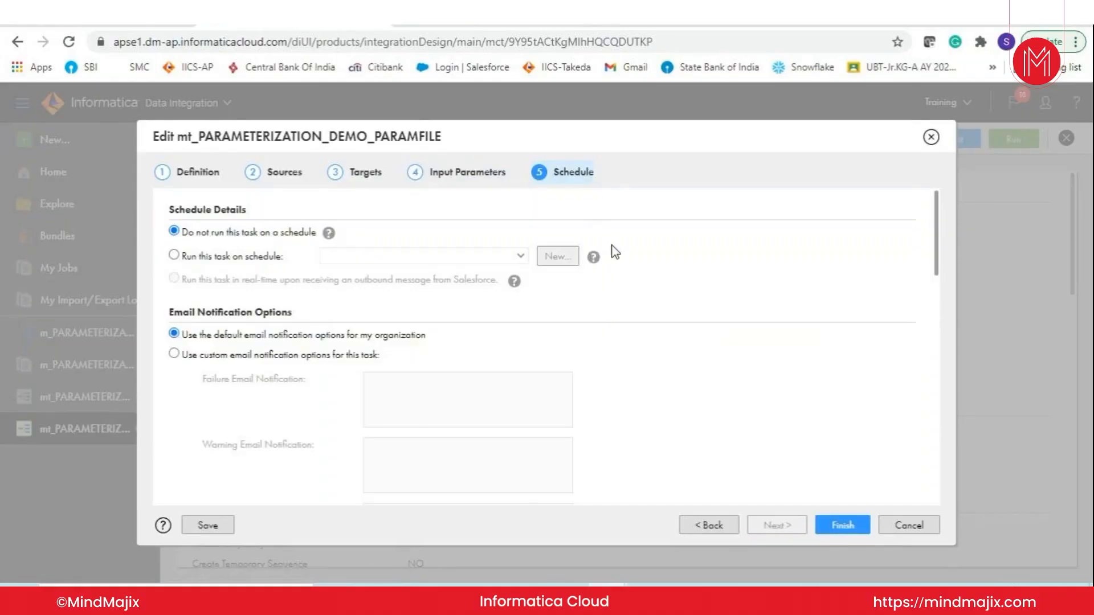
{"action": "scroll", "coordinate": [611, 248], "scroll_direction": "down", "scroll_amount": 4}
{"action": "scroll", "coordinate": [612, 248], "scroll_direction": "down", "scroll_amount": 5}
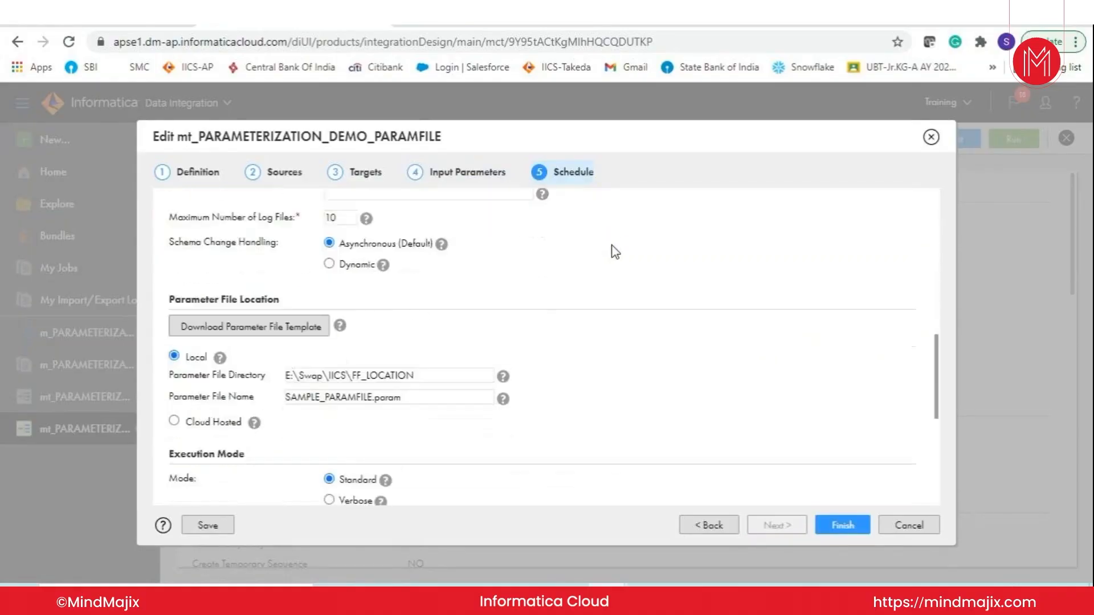
{"action": "left_click_drag", "start_coordinate": [175, 261], "coordinate": [285, 268]}
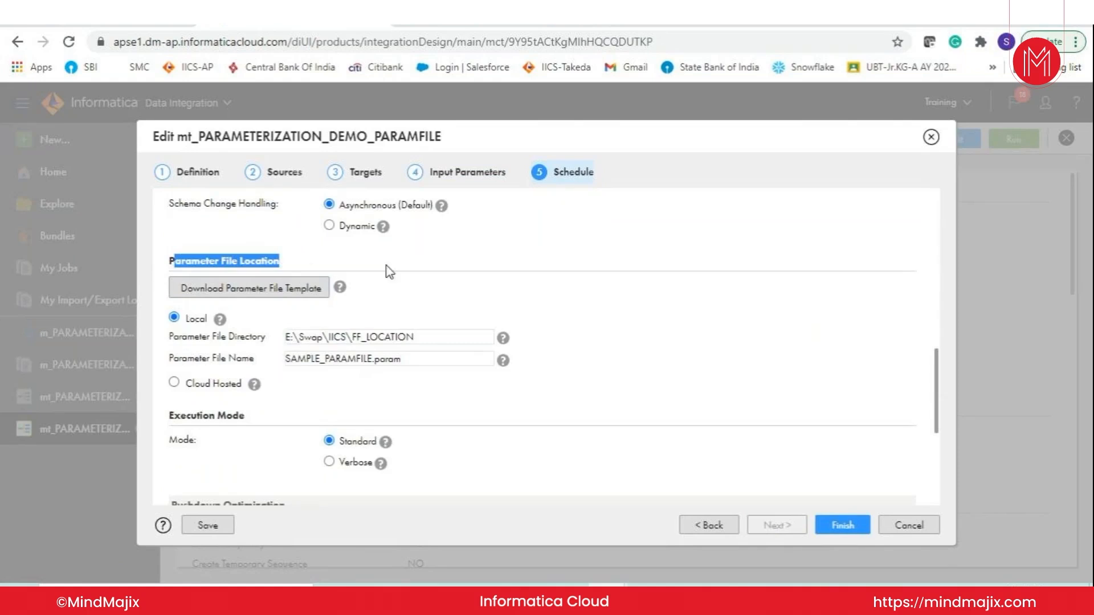
Switch the parameter file location to Cloud Hosted to view its options, and set it back to Local
{"action": "double_click", "coordinate": [197, 319]}
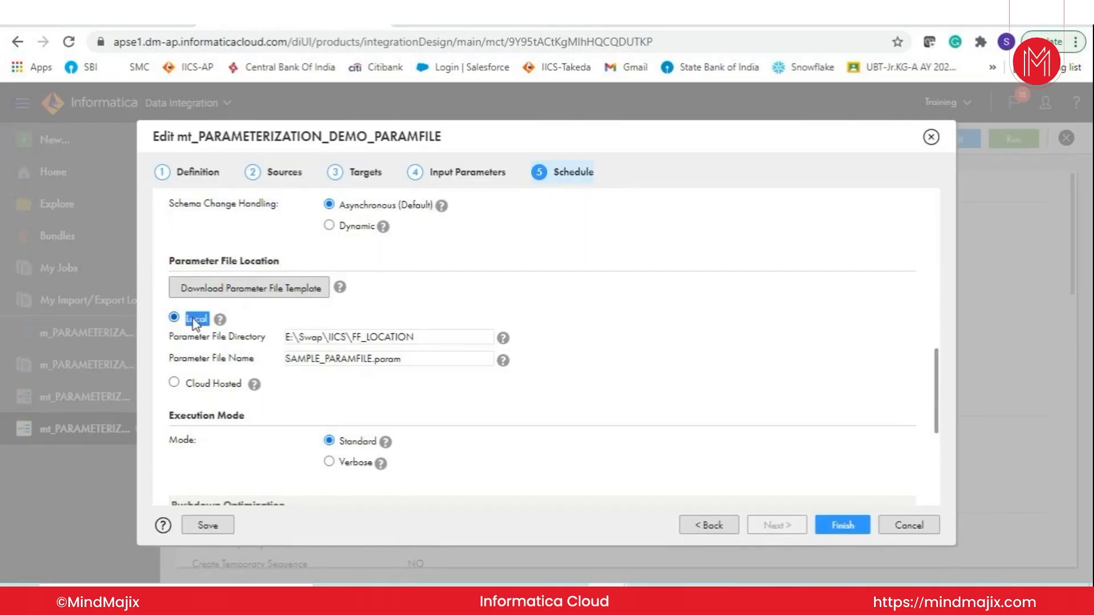
{"action": "left_click", "coordinate": [231, 385]}
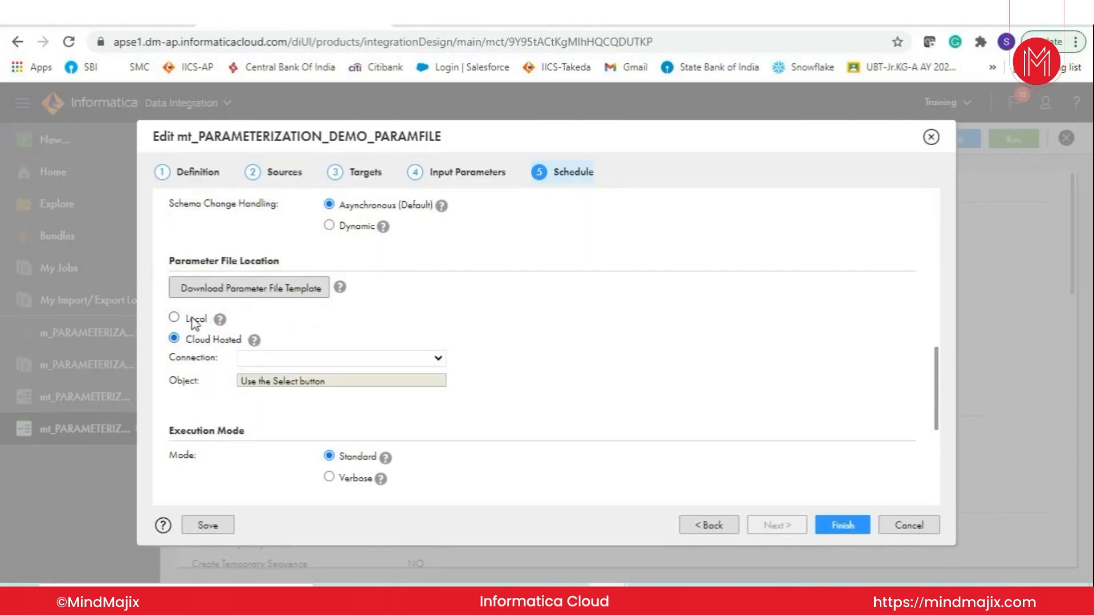
{"action": "left_click", "coordinate": [195, 320]}
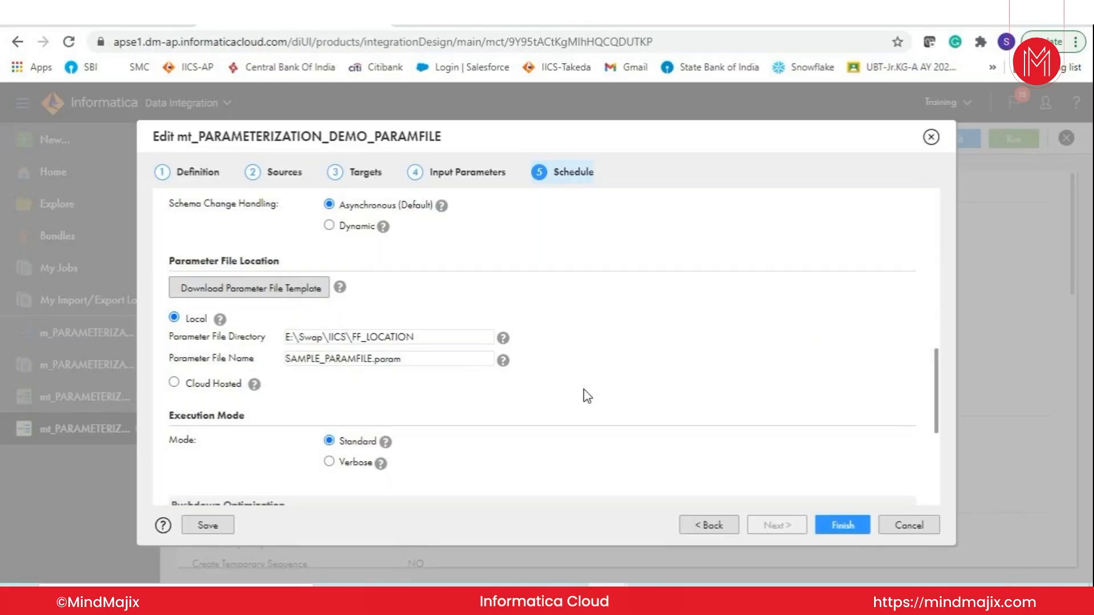
Check the local parameter file directory and file name, and switch to File Explorer
{"action": "left_click_drag", "start_coordinate": [427, 338], "coordinate": [288, 364]}
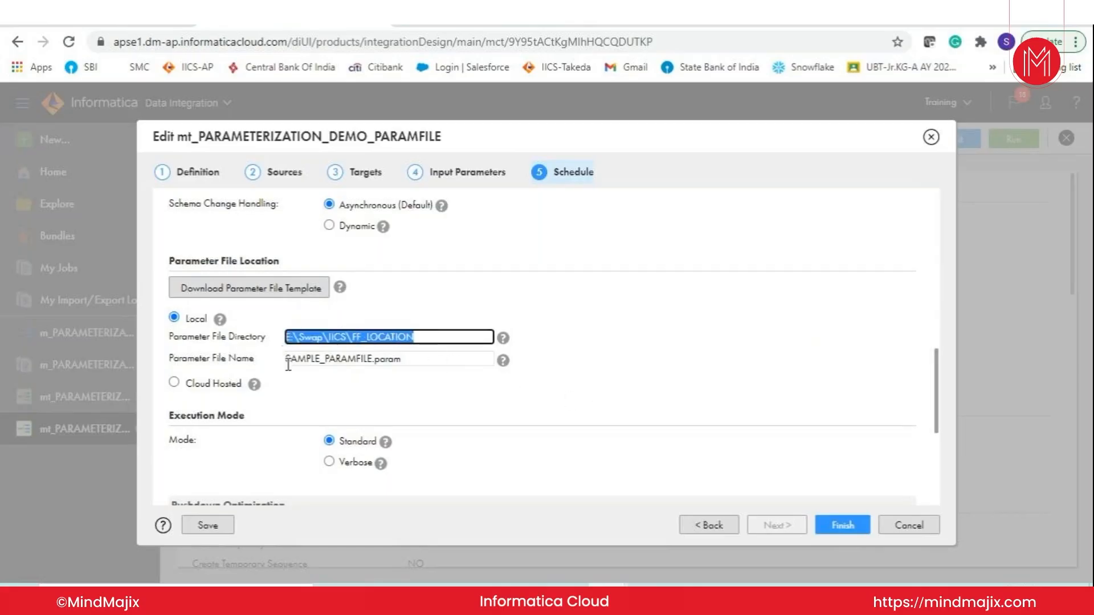
{"action": "left_click_drag", "start_coordinate": [413, 360], "coordinate": [187, 363]}
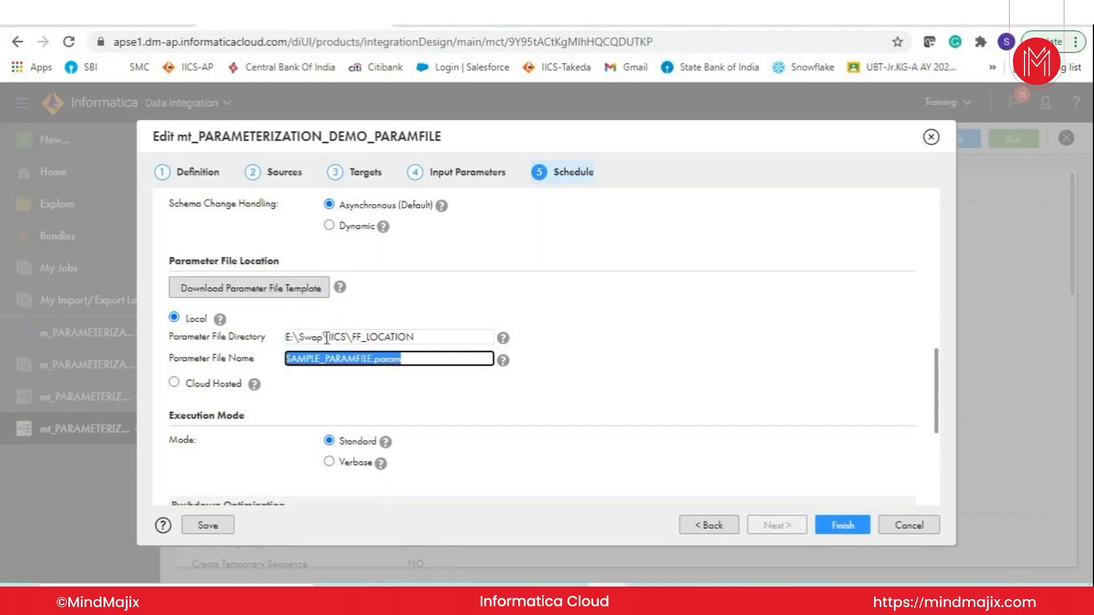
{"action": "left_click", "coordinate": [451, 598]}
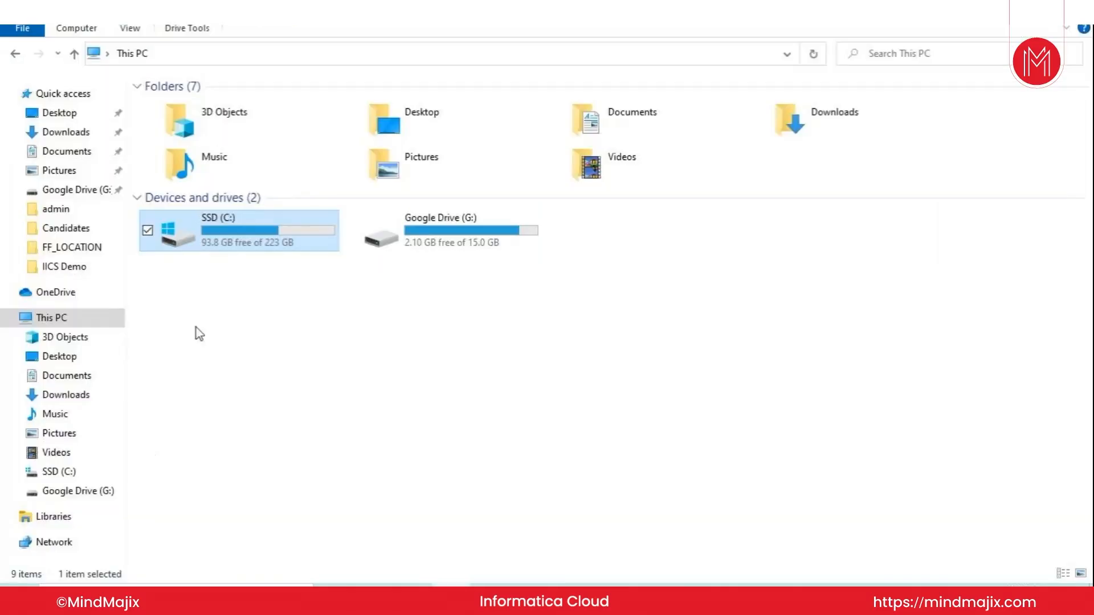
Open the IICS\FF_LOCATION folder on the C: drive and locate SAMPLE_PARAMFILE.param along with its folder path
{"action": "double_click", "coordinate": [269, 226]}
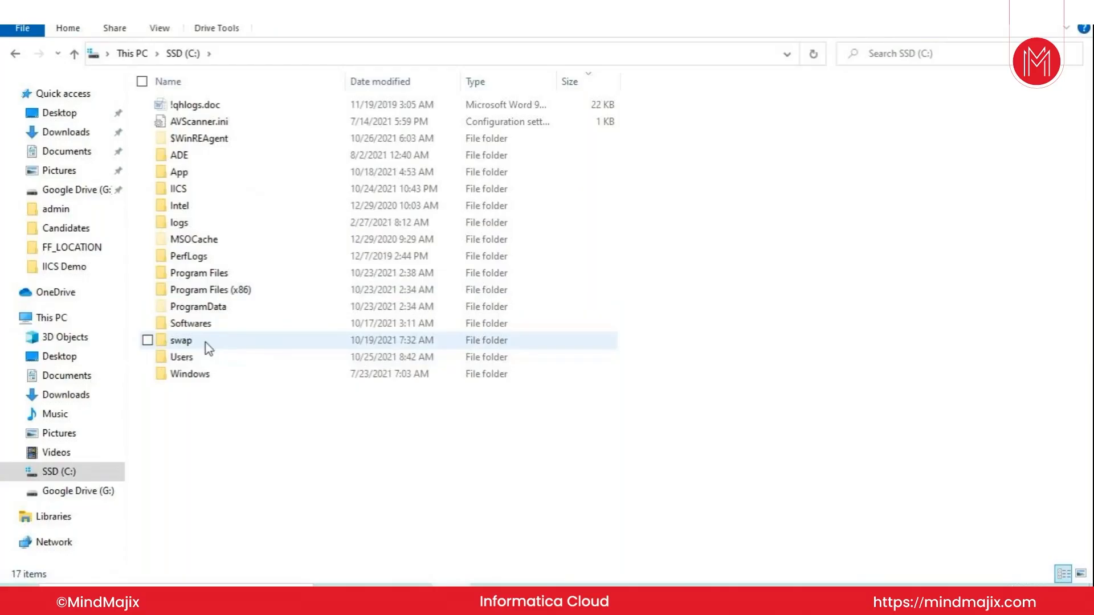
{"action": "left_click", "coordinate": [178, 192]}
{"action": "double_click", "coordinate": [178, 191]}
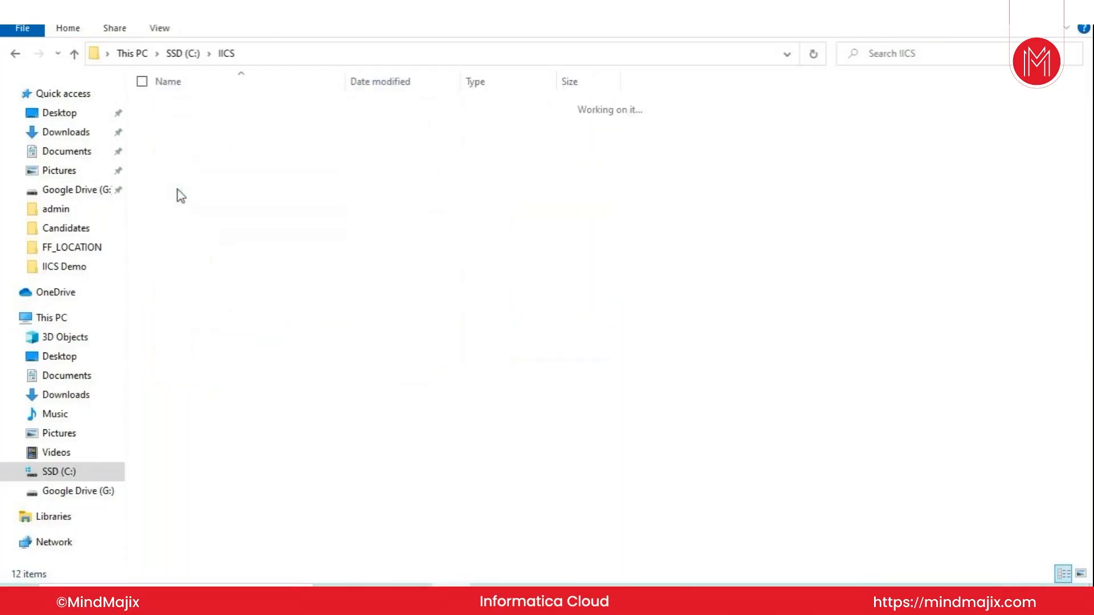
{"action": "left_click", "coordinate": [201, 140]}
{"action": "double_click", "coordinate": [201, 140]}
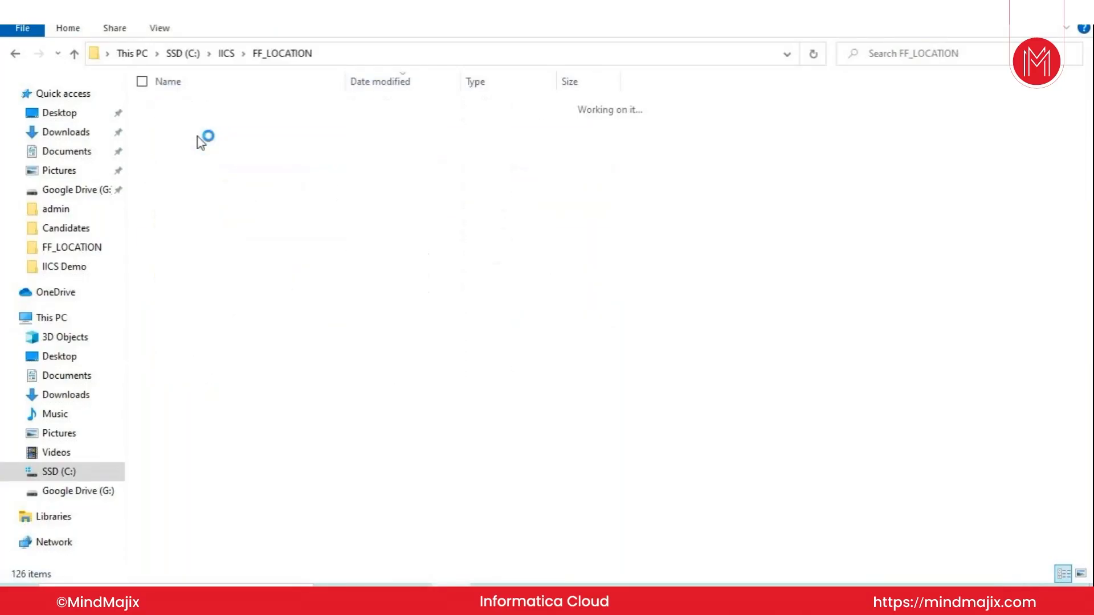
{"action": "left_click", "coordinate": [200, 140]}
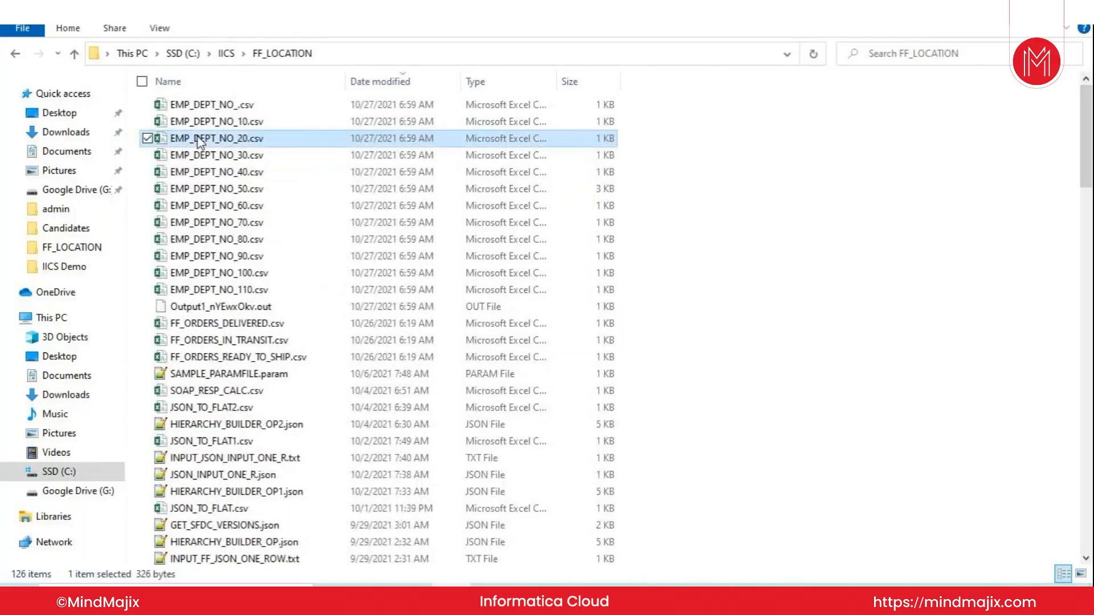
{"action": "double_click", "coordinate": [245, 375]}
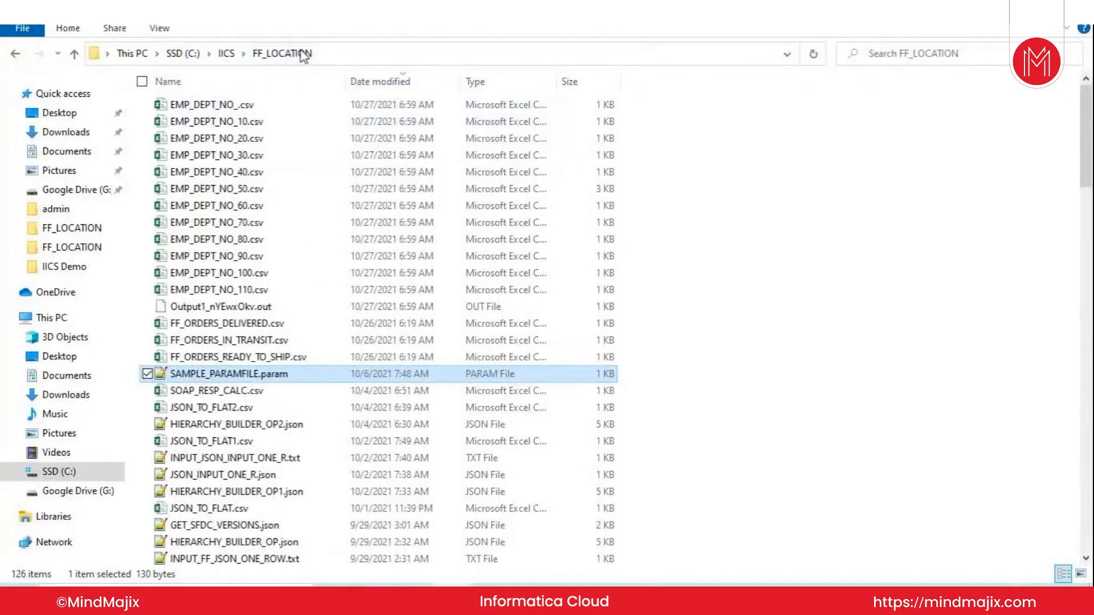
{"action": "left_click", "coordinate": [288, 53]}
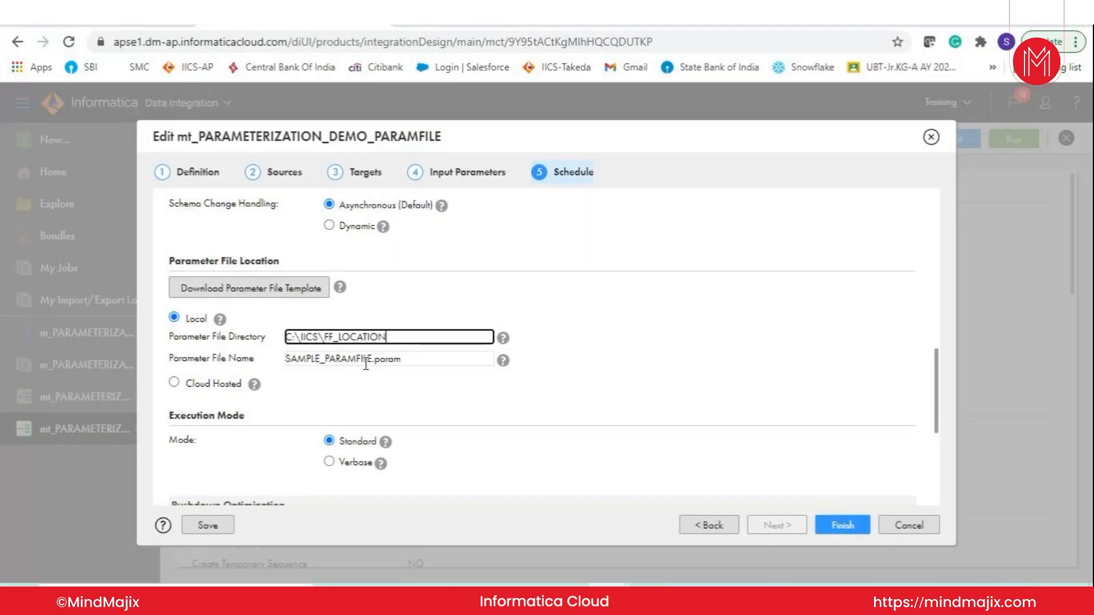
In the mapping task's schedule settings, check the connection choices for a Cloud Hosted parameter file, and switch back to Local
{"action": "scroll", "coordinate": [366, 364], "scroll_direction": "down", "scroll_amount": 2}
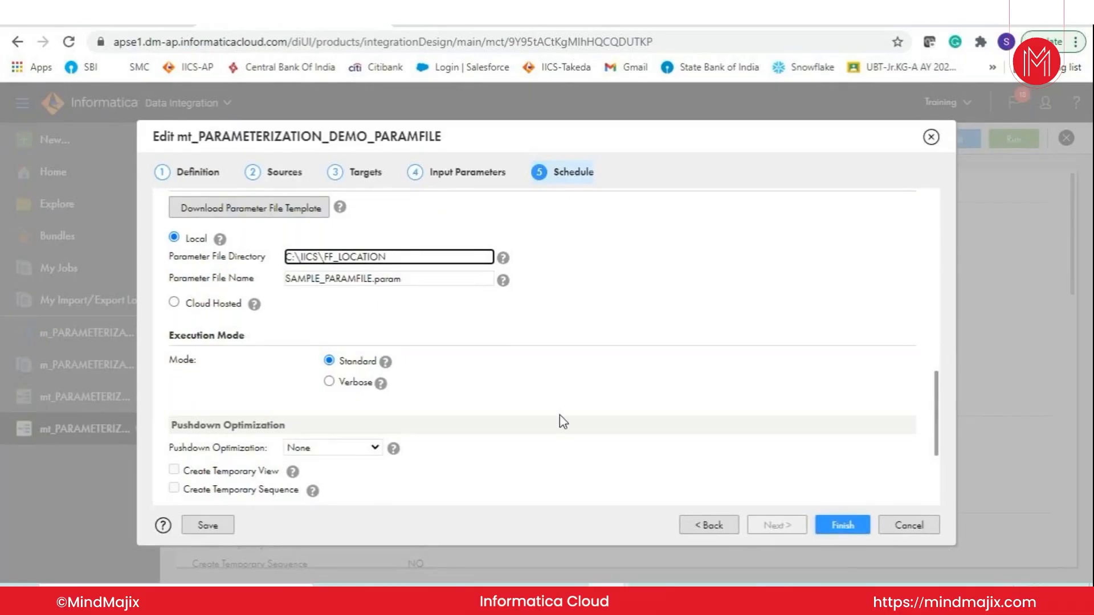
{"action": "scroll", "coordinate": [559, 416], "scroll_direction": "up", "scroll_amount": 2}
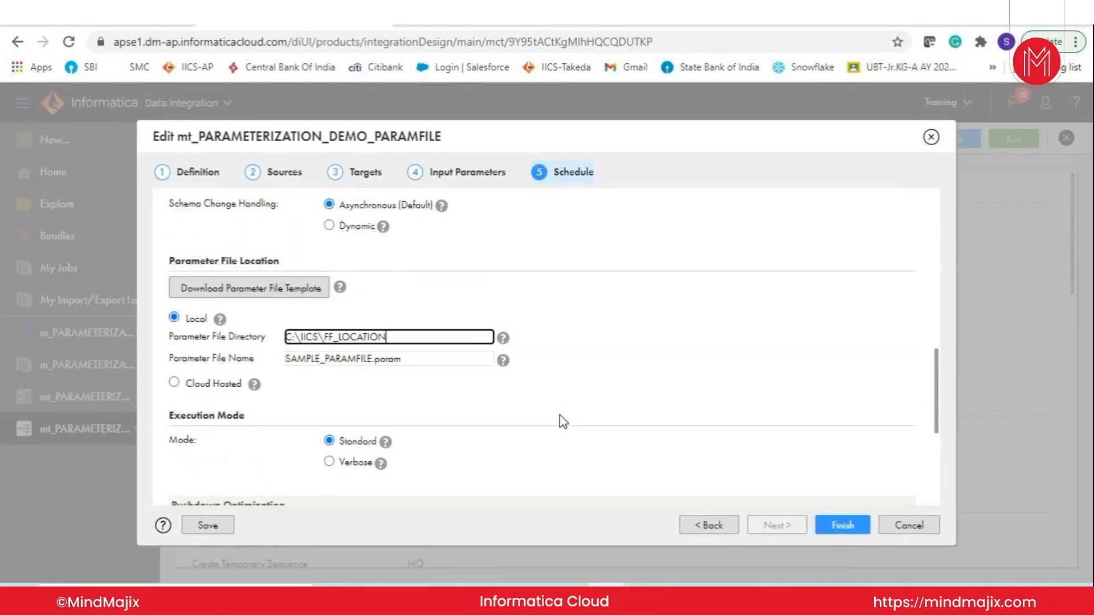
{"action": "double_click", "coordinate": [196, 321]}
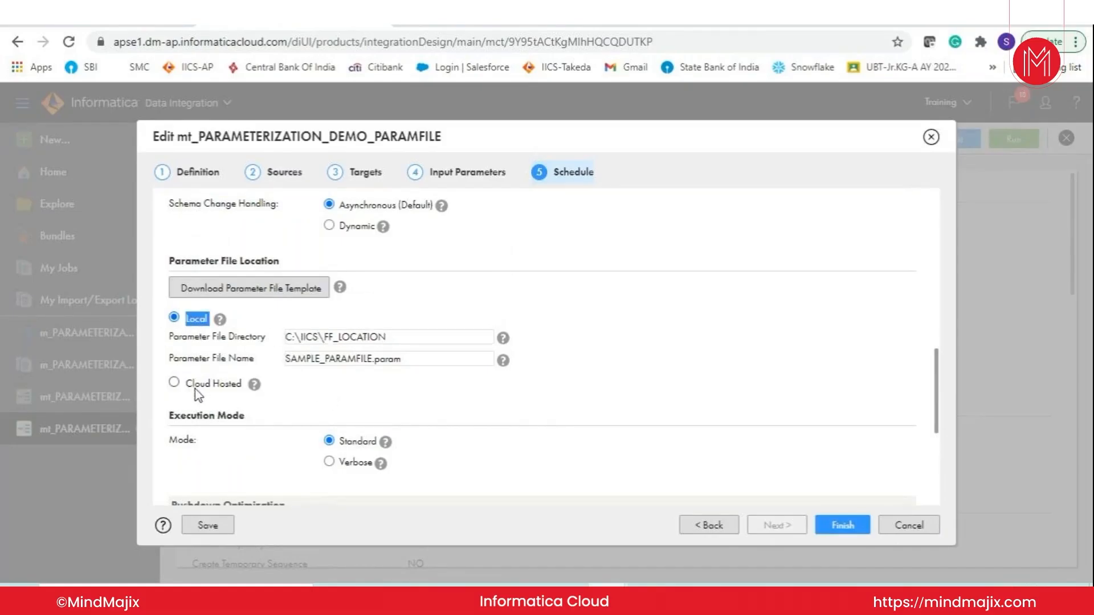
{"action": "left_click", "coordinate": [174, 385]}
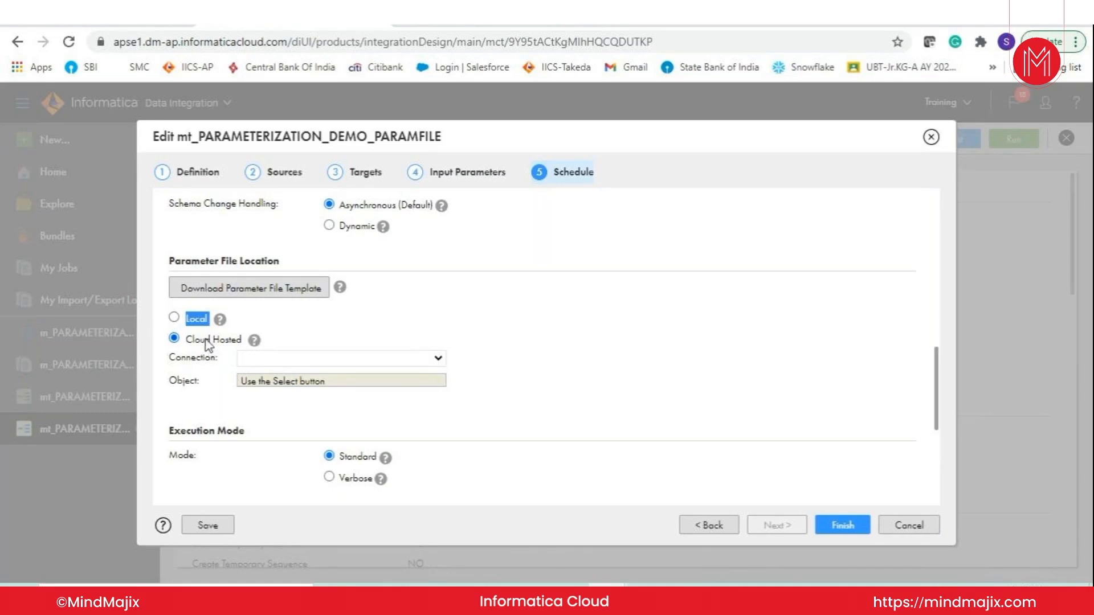
{"action": "left_click", "coordinate": [368, 358]}
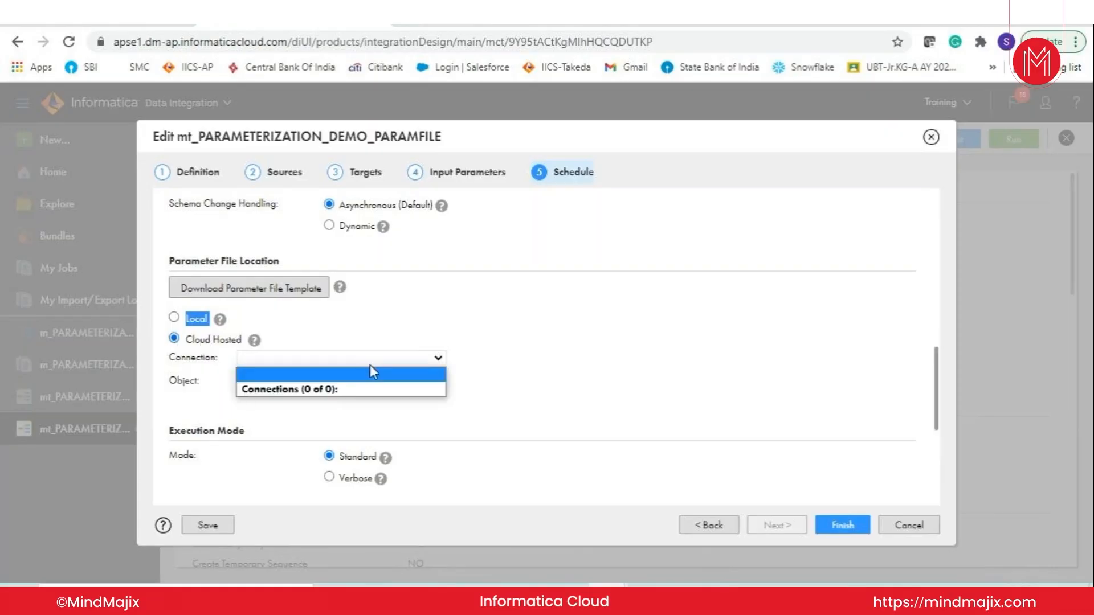
{"action": "left_click", "coordinate": [568, 370]}
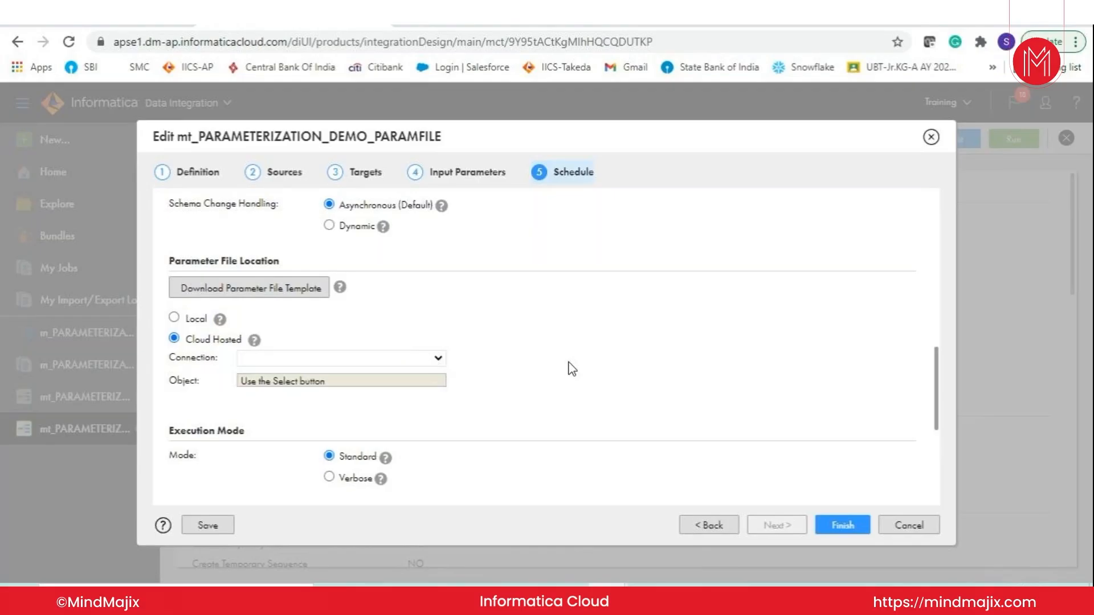
{"action": "left_click", "coordinate": [353, 362]}
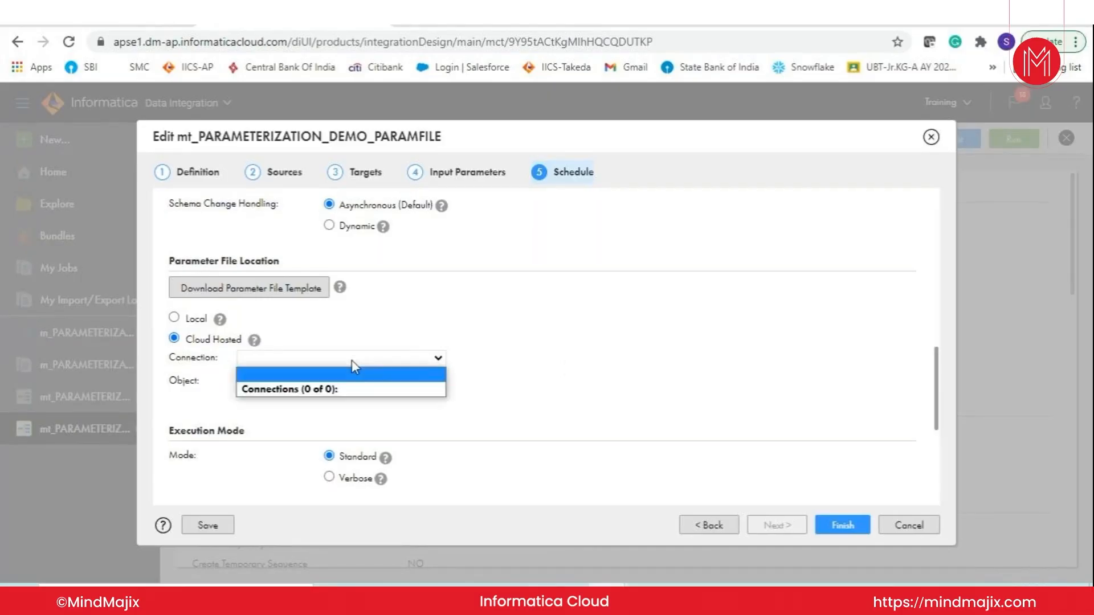
{"action": "left_click", "coordinate": [592, 270]}
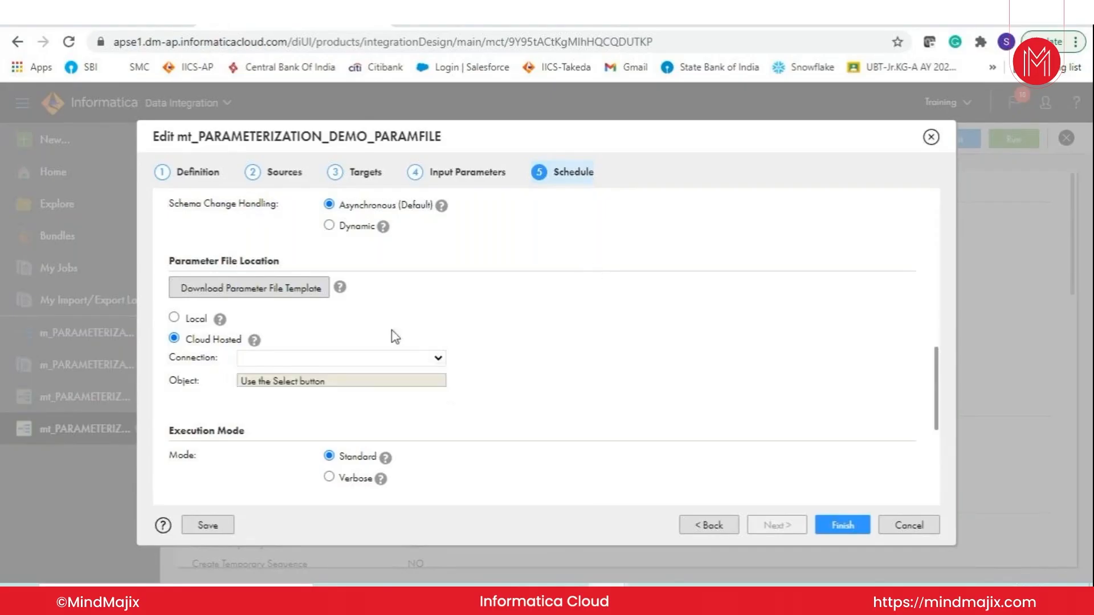
{"action": "left_click", "coordinate": [299, 355]}
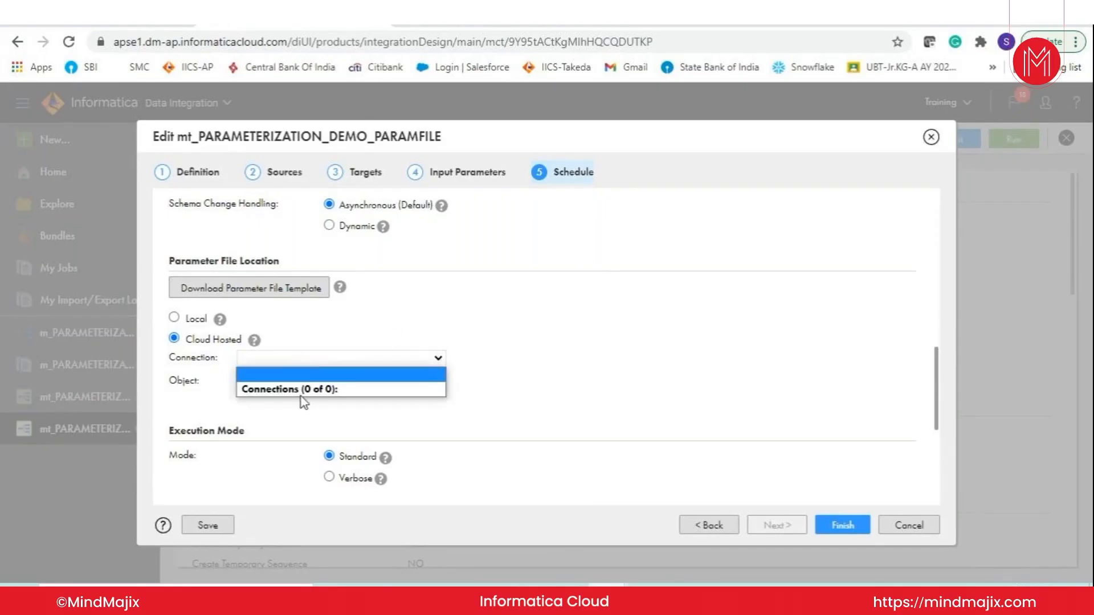
{"action": "left_click", "coordinate": [688, 354]}
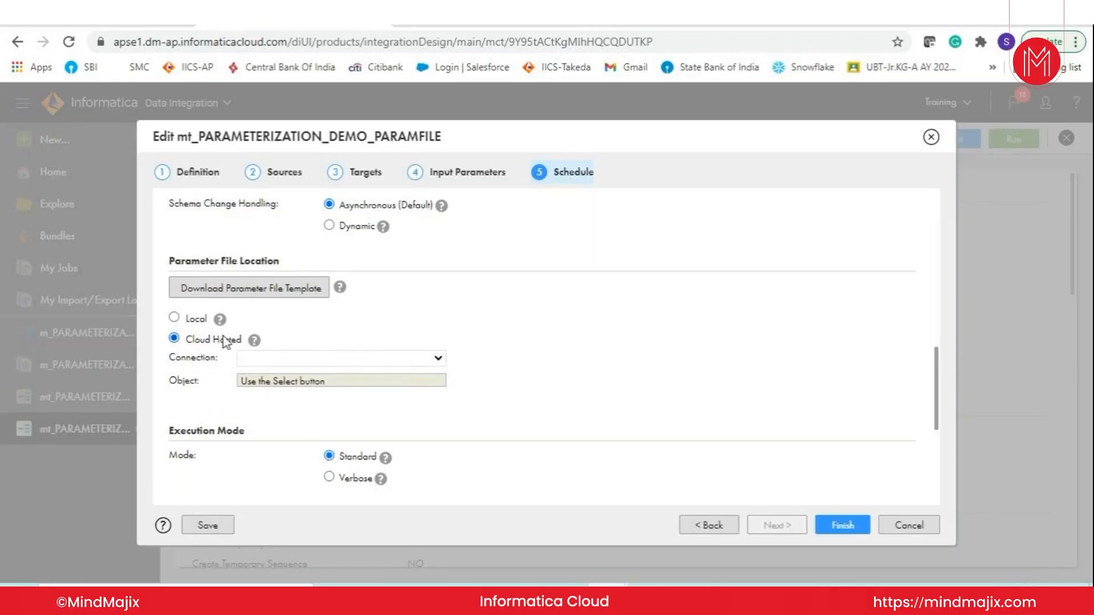
{"action": "left_click", "coordinate": [196, 319]}
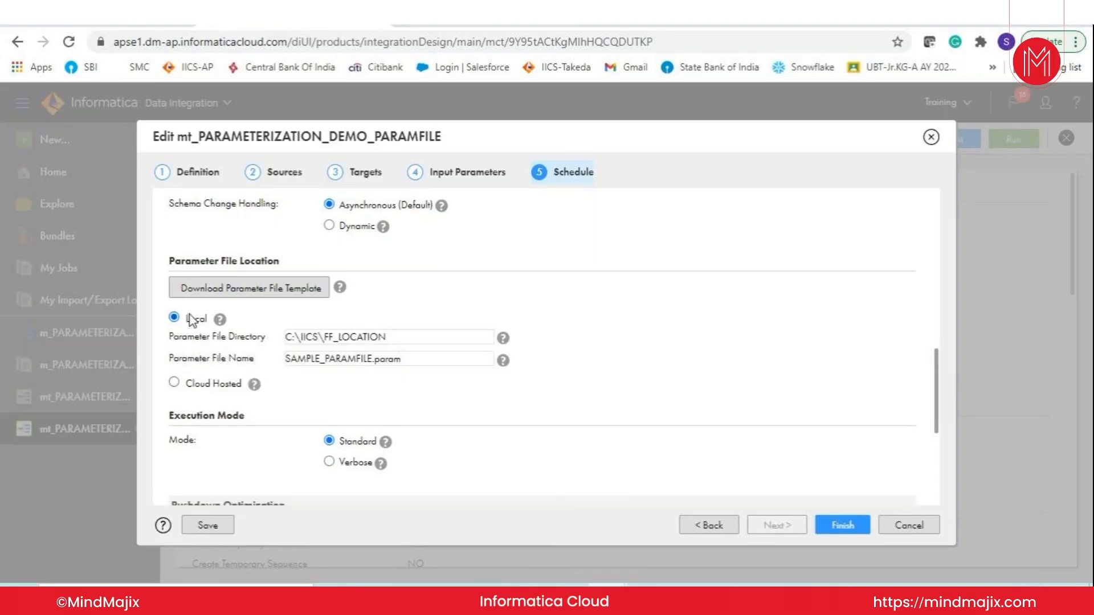
Review the local Parameter File Directory and Parameter File Name values, and read the help text for the directory
{"action": "left_click_drag", "start_coordinate": [402, 336], "coordinate": [274, 344]}
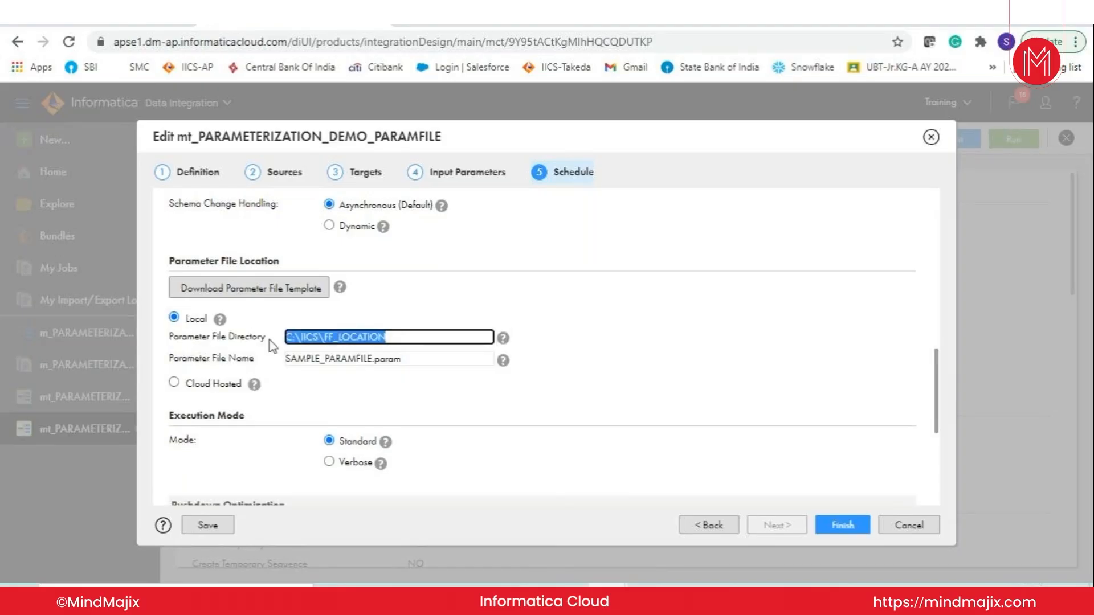
{"action": "mouse_move", "coordinate": [386, 443]}
{"action": "left_click_drag", "start_coordinate": [404, 359], "coordinate": [262, 365]}
{"action": "left_click", "coordinate": [515, 372]}
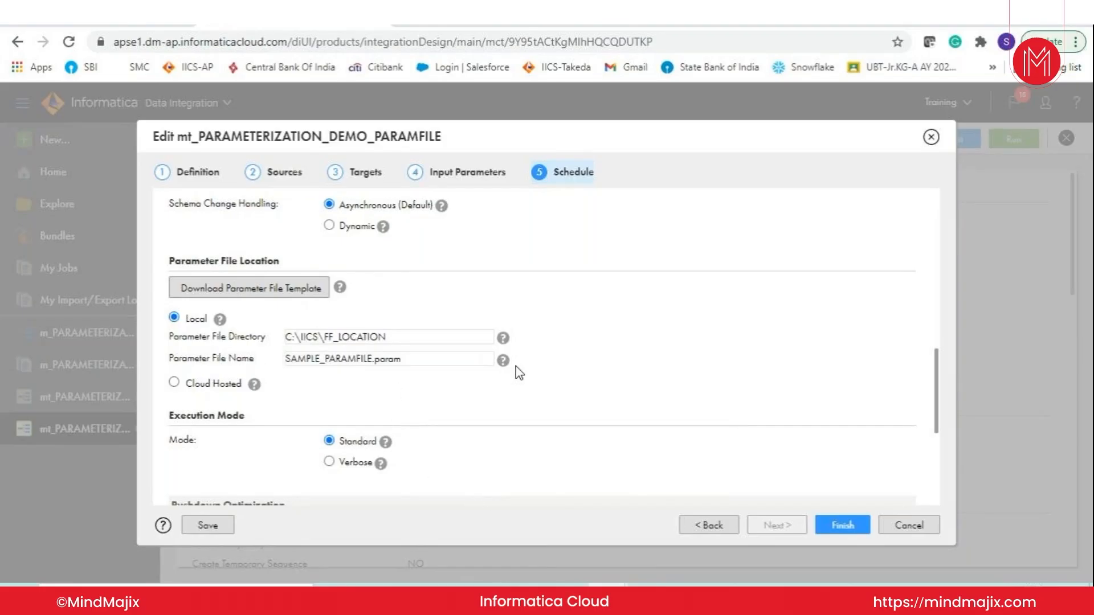
{"action": "mouse_move", "coordinate": [503, 361]}
{"action": "left_click_drag", "start_coordinate": [183, 337], "coordinate": [268, 342]}
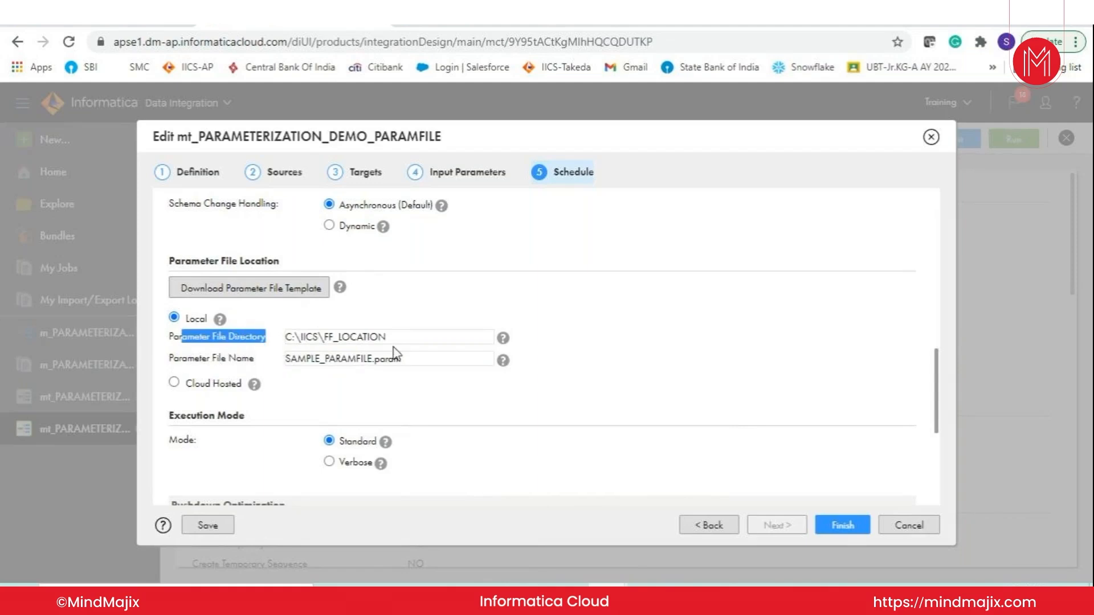
{"action": "left_click_drag", "start_coordinate": [401, 359], "coordinate": [288, 354]}
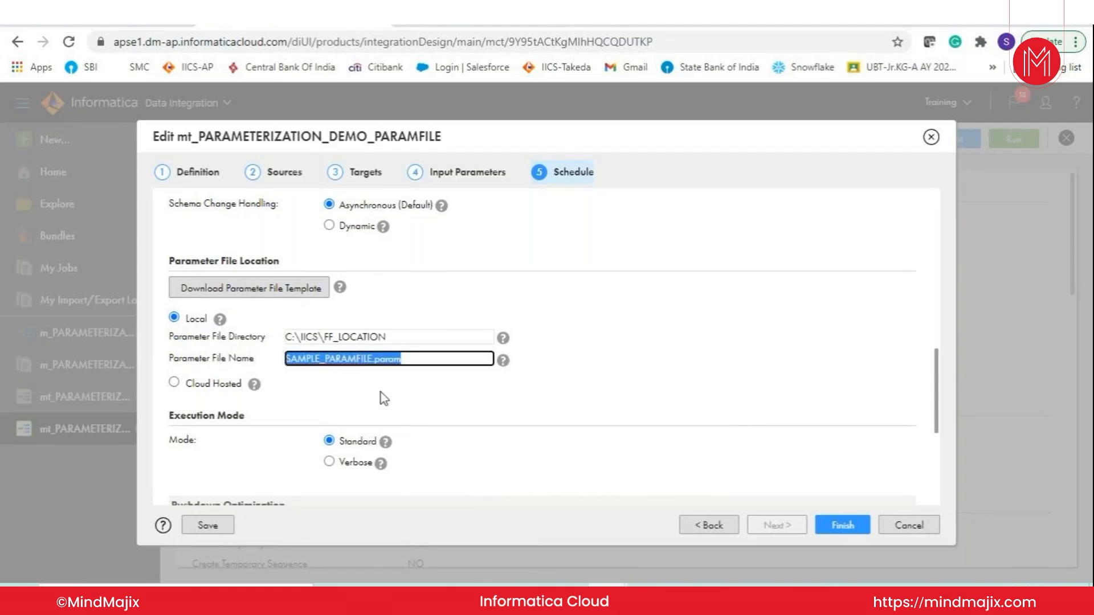
{"action": "left_click", "coordinate": [396, 407]}
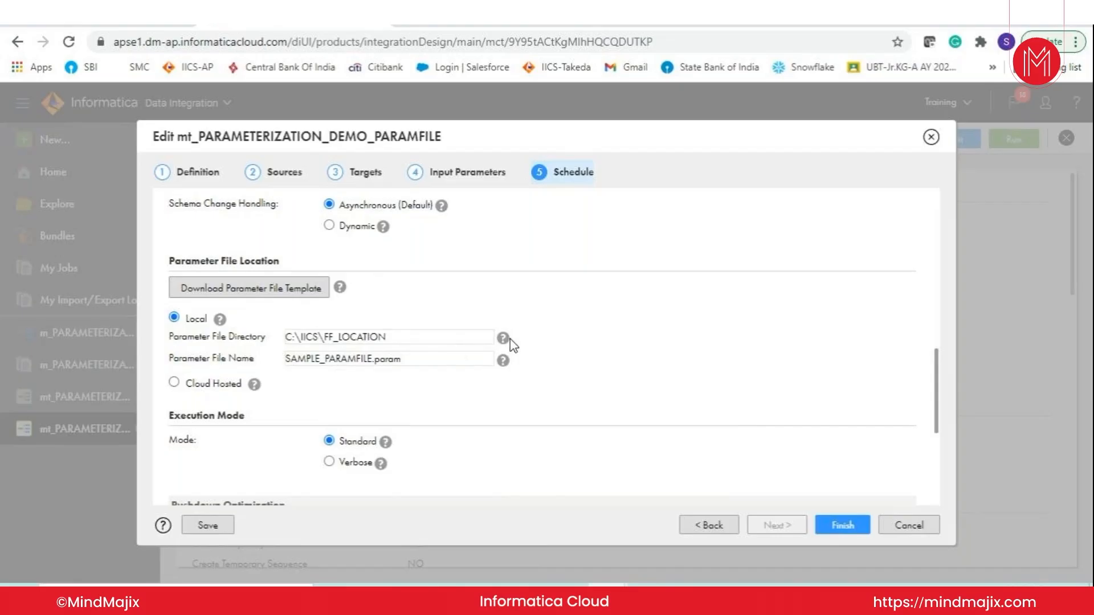
{"action": "mouse_move", "coordinate": [508, 339]}
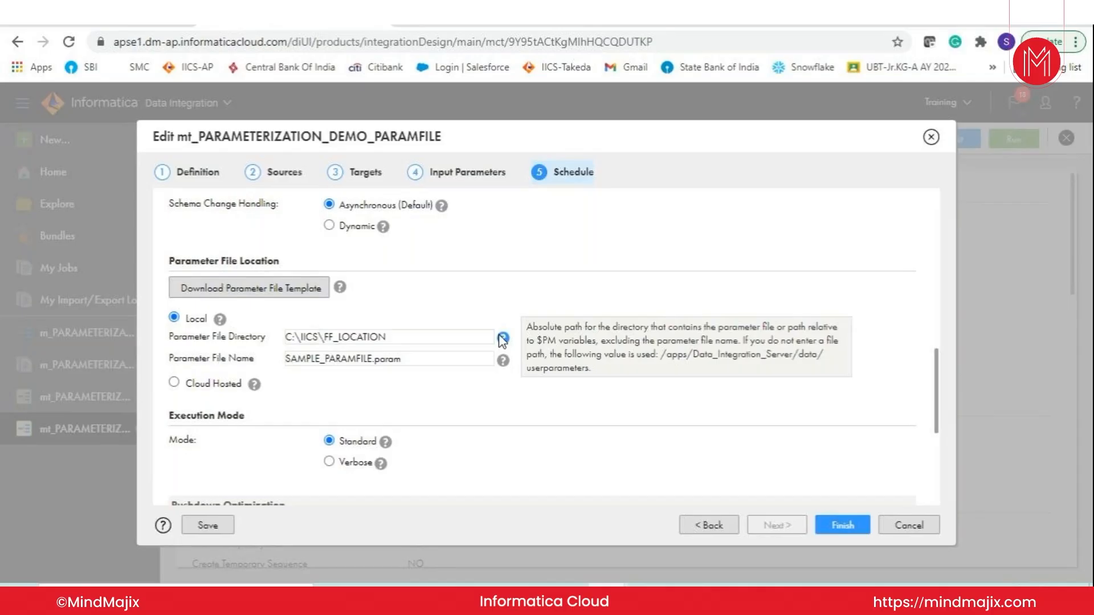
Look for the default userparameters location in File Explorer under C:\Program Files\Informatica Cloud Secure Agent\apps\Data_Integration_Server\data
{"action": "left_click", "coordinate": [452, 598]}
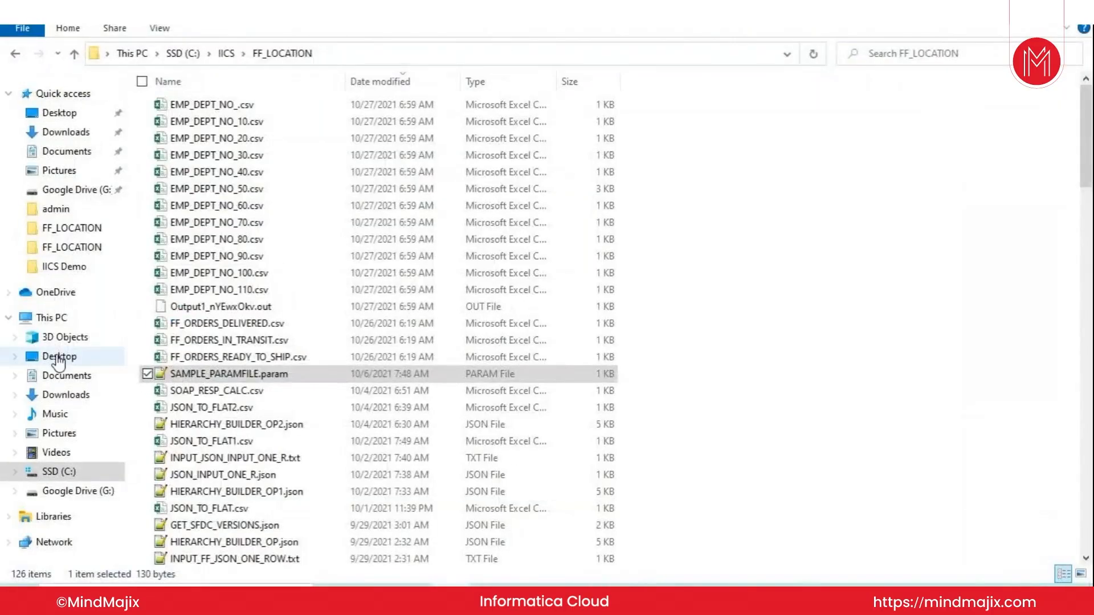
{"action": "left_click", "coordinate": [59, 472]}
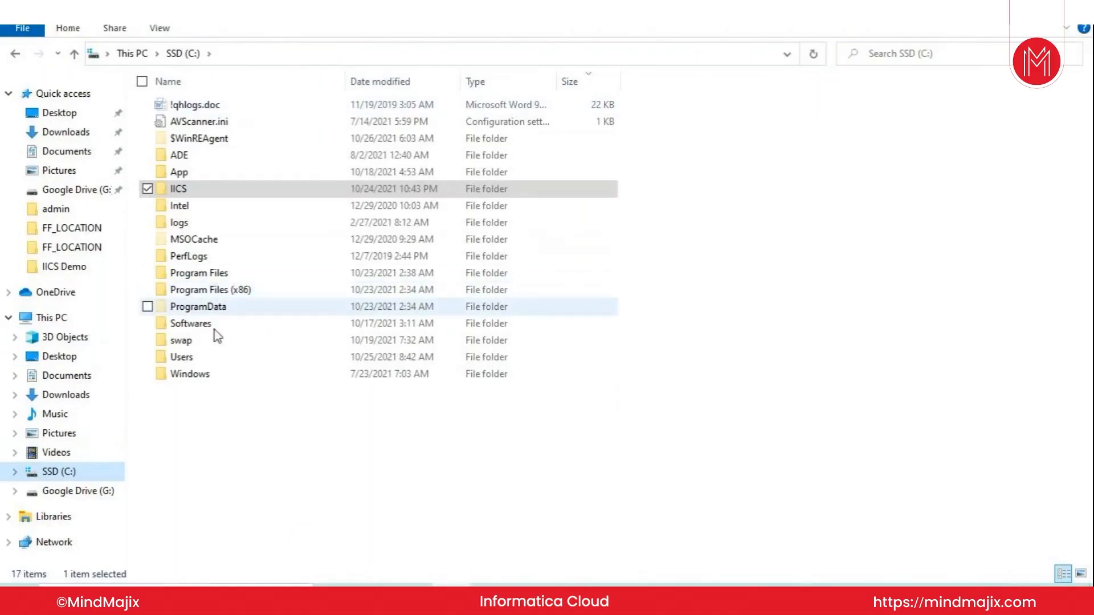
{"action": "double_click", "coordinate": [199, 274]}
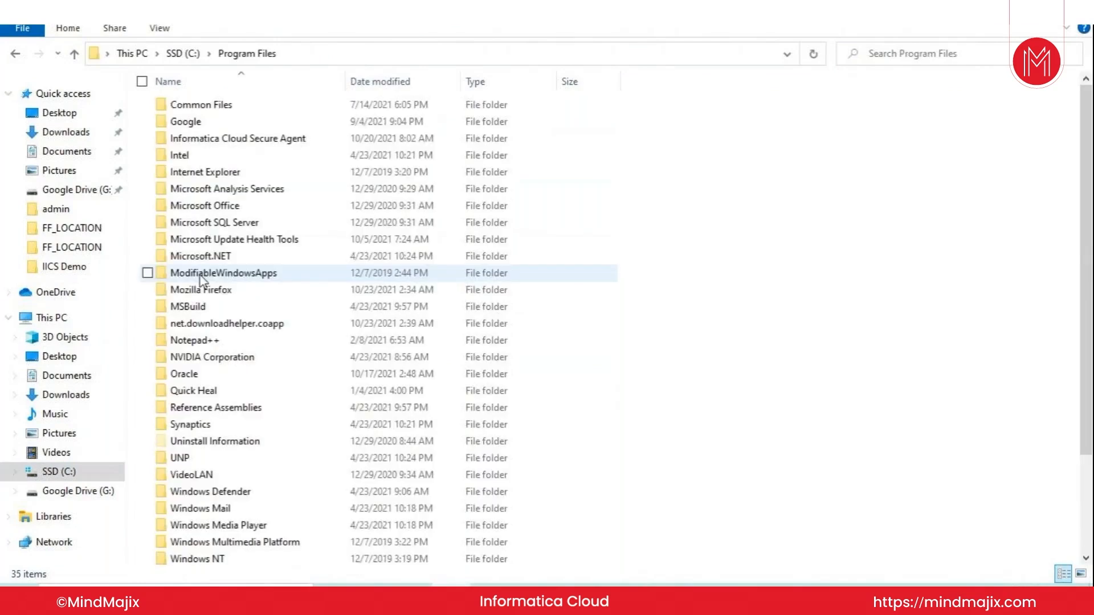
{"action": "double_click", "coordinate": [252, 139]}
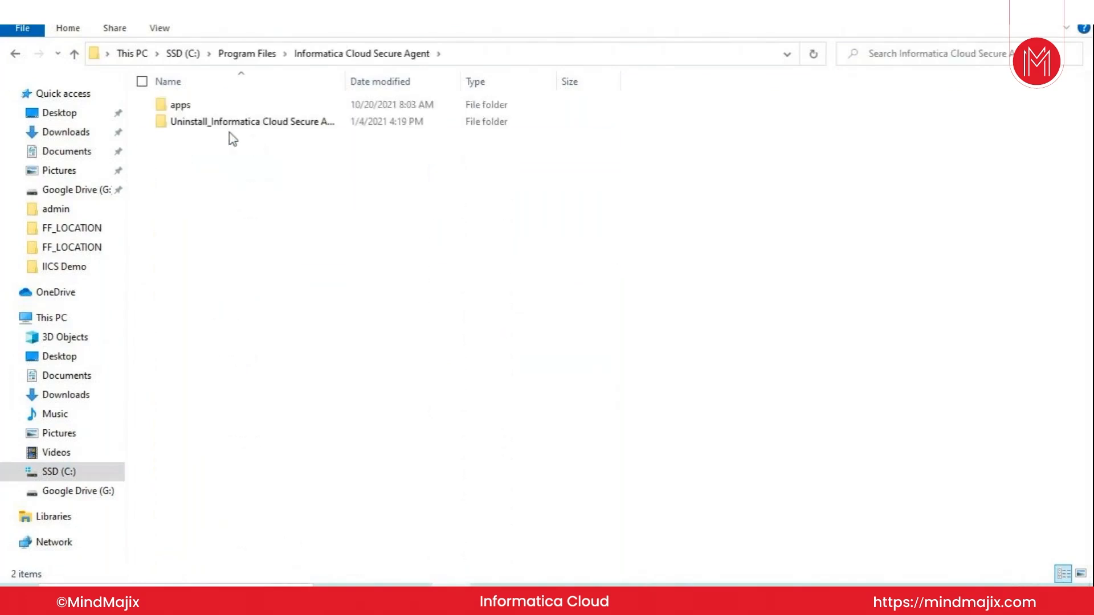
{"action": "double_click", "coordinate": [186, 108]}
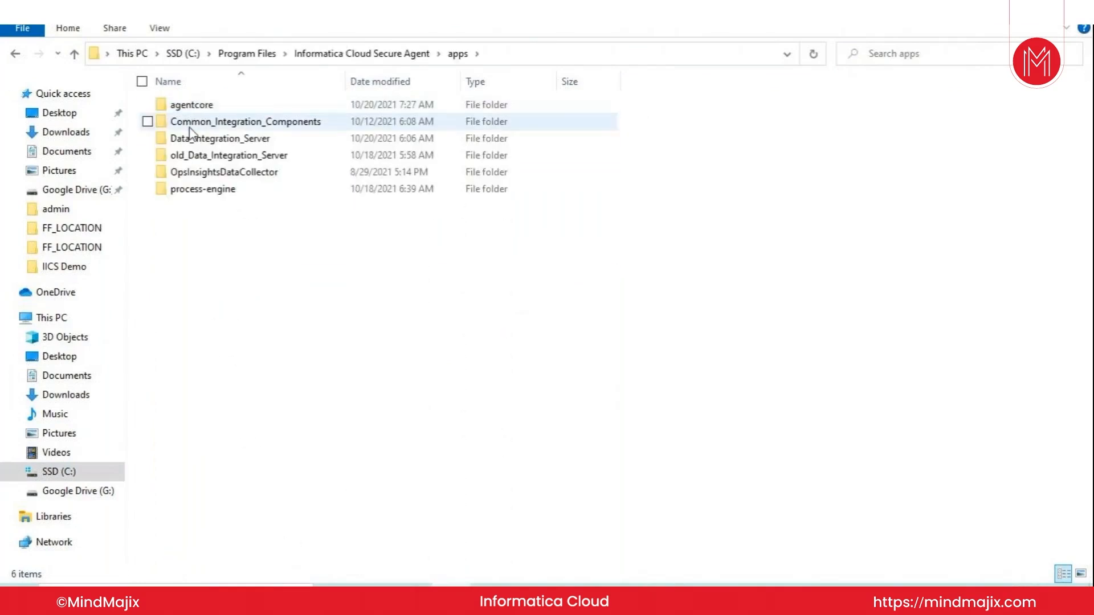
{"action": "double_click", "coordinate": [202, 140]}
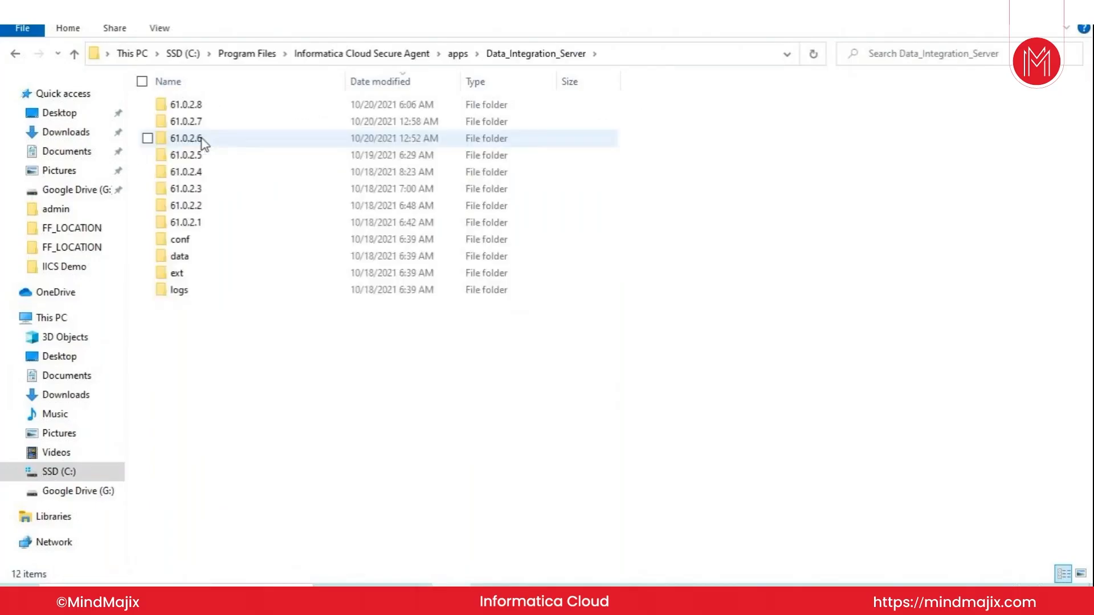
{"action": "double_click", "coordinate": [188, 258]}
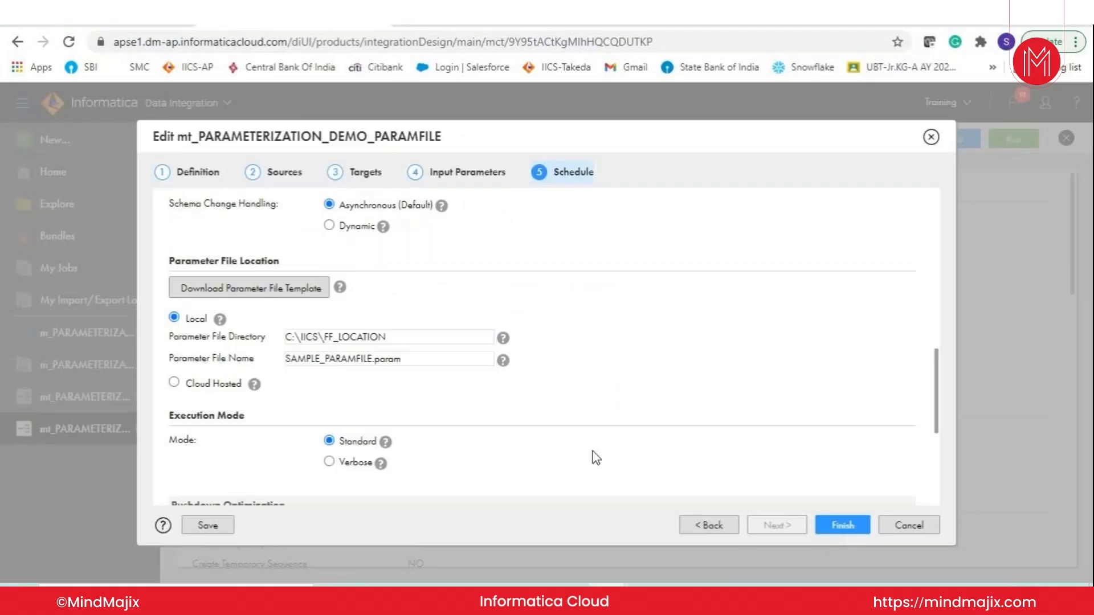
{"action": "mouse_move", "coordinate": [503, 341]}
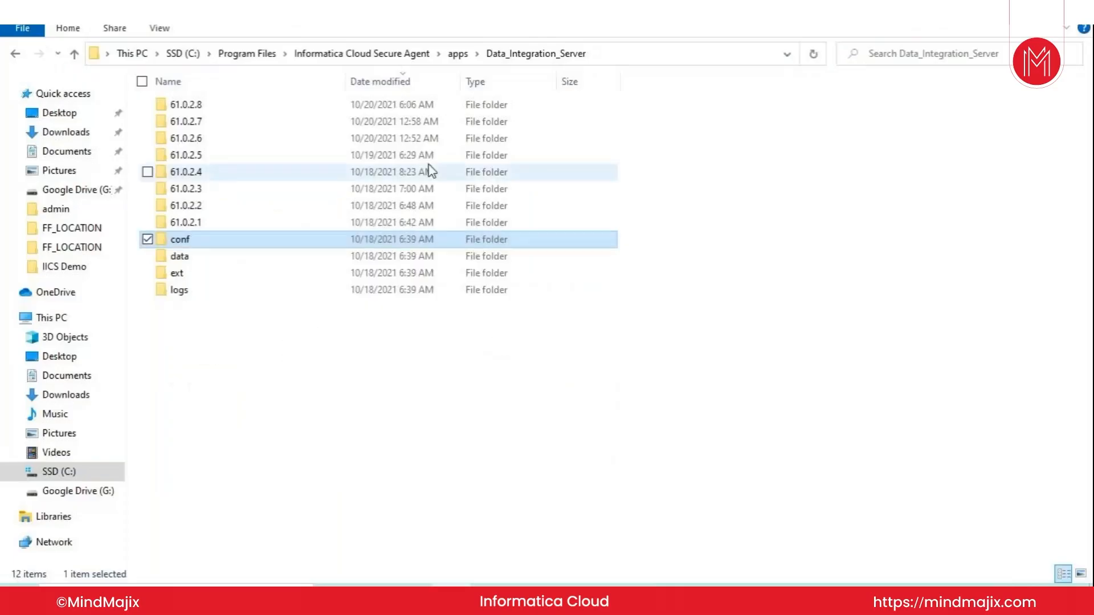
{"action": "double_click", "coordinate": [202, 260]}
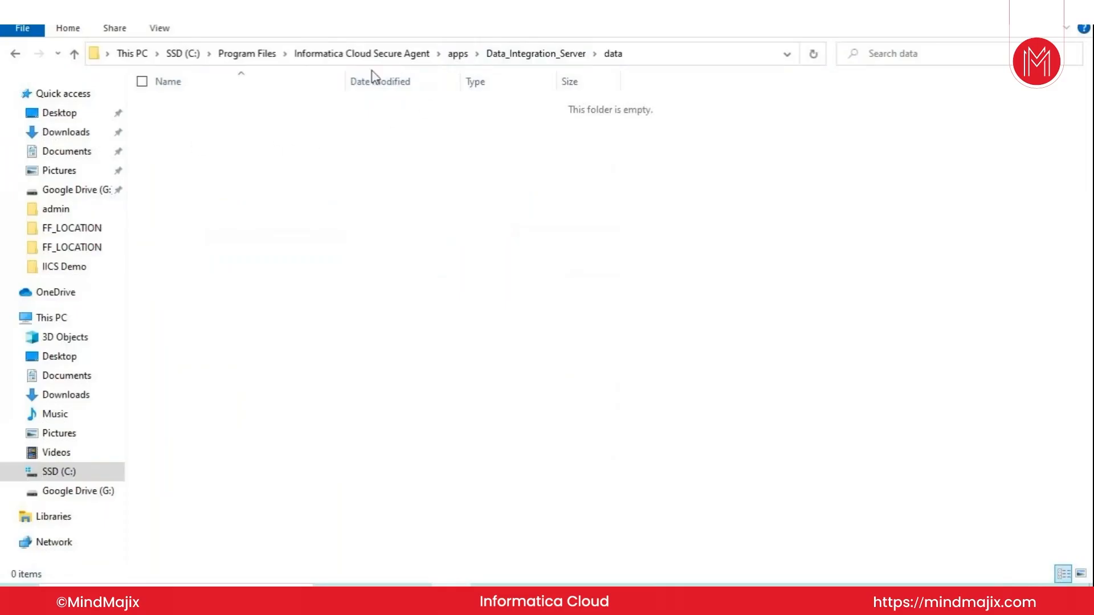
Browse to the default parameter folder C:\Users\hp\IICS_SA\apps\Data_Integration_Server\data\userparameters and show its full path
{"action": "left_click", "coordinate": [244, 57]}
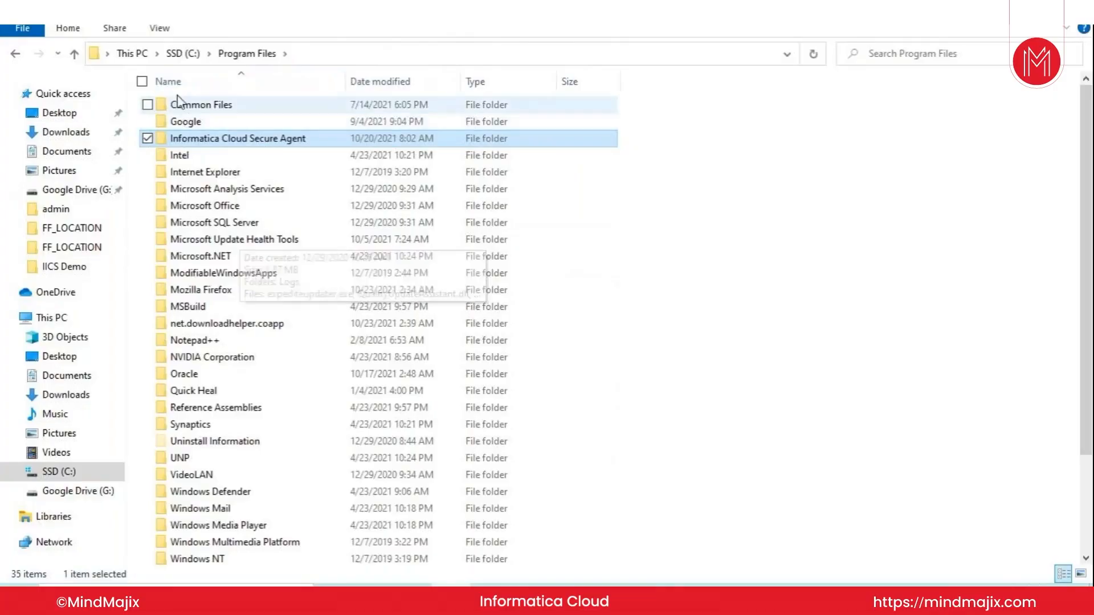
{"action": "left_click", "coordinate": [183, 53]}
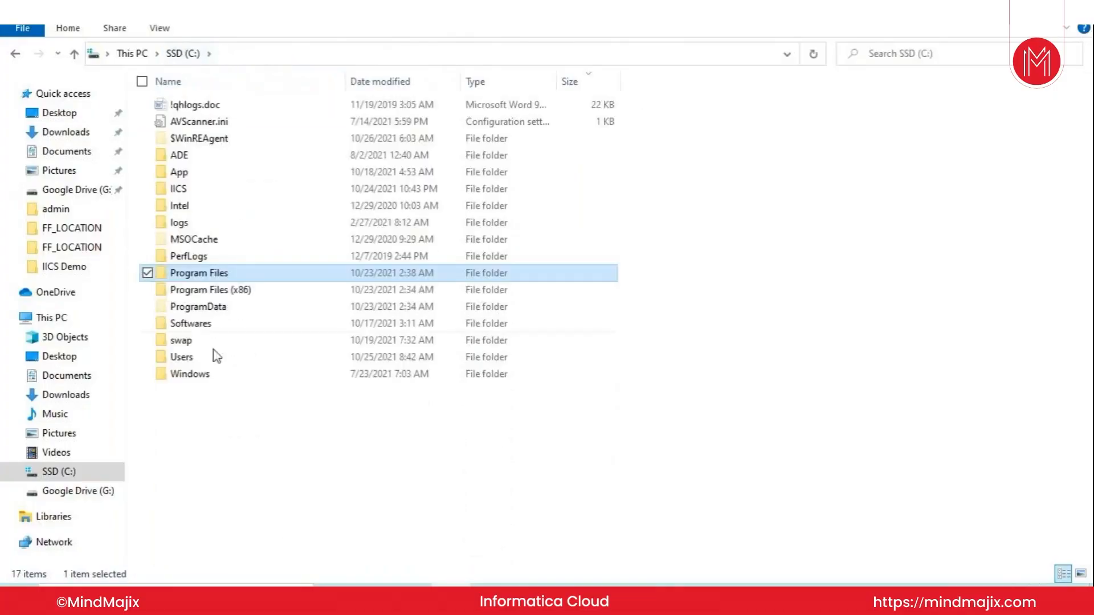
{"action": "double_click", "coordinate": [193, 359]}
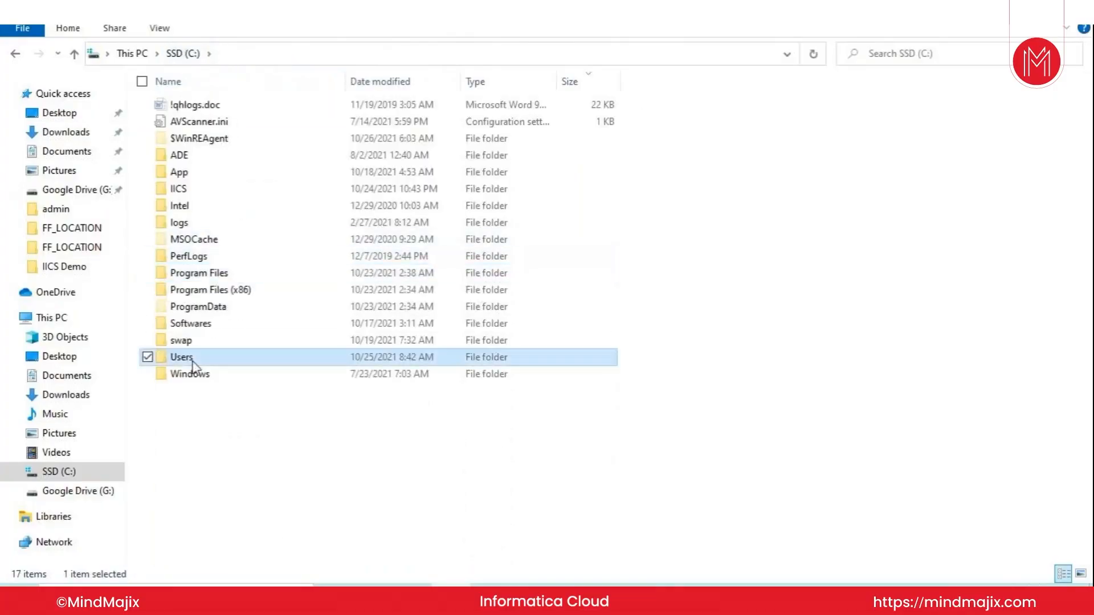
{"action": "left_click", "coordinate": [193, 104]}
{"action": "double_click", "coordinate": [194, 105]}
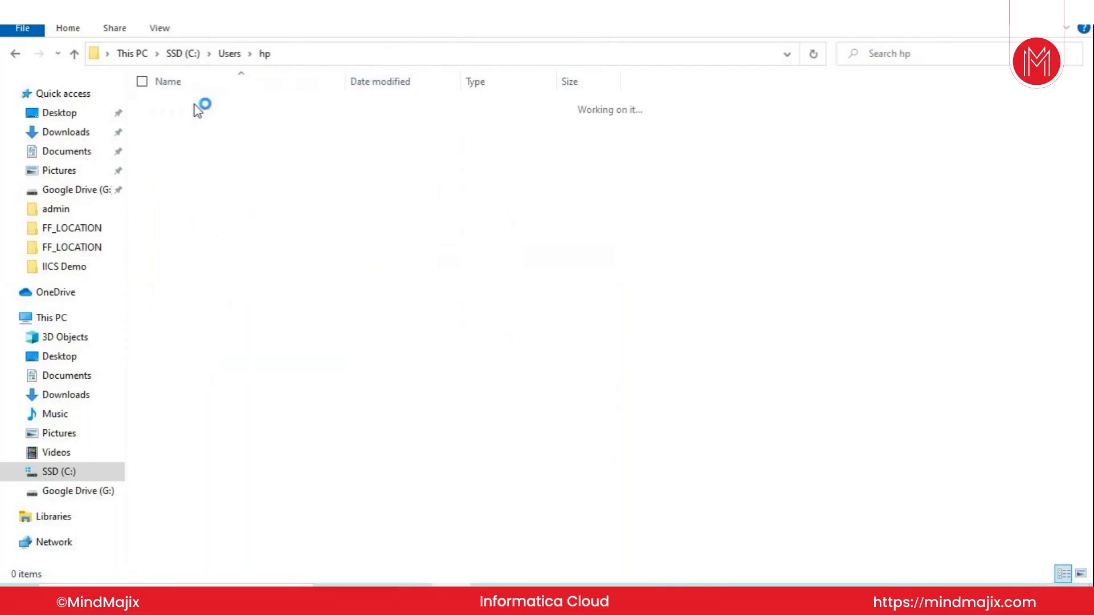
{"action": "double_click", "coordinate": [193, 274]}
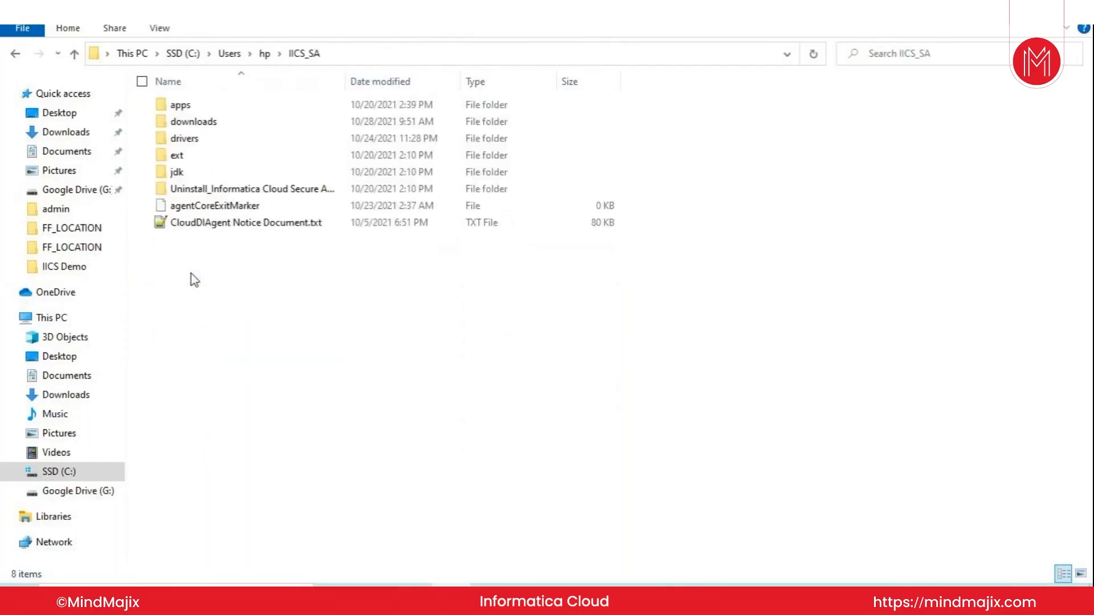
{"action": "double_click", "coordinate": [192, 107]}
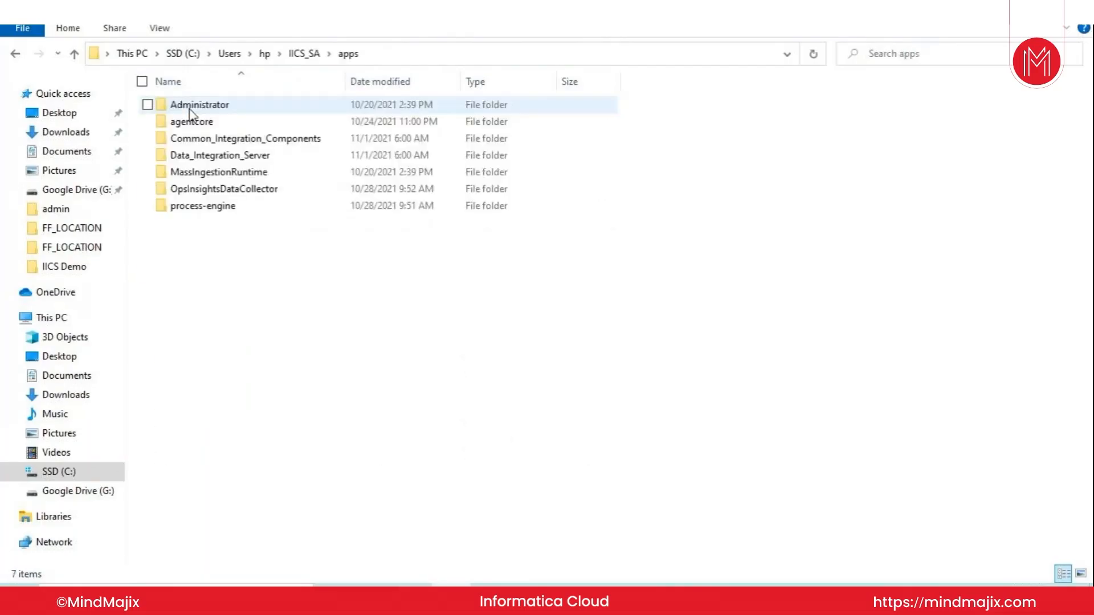
{"action": "double_click", "coordinate": [198, 159]}
{"action": "double_click", "coordinate": [194, 189]}
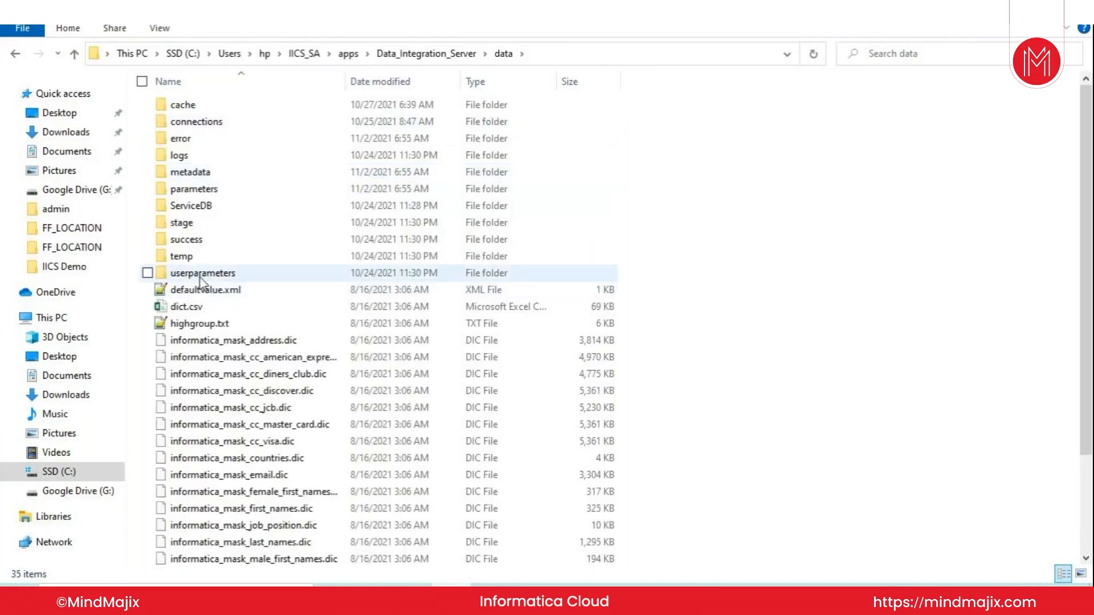
{"action": "double_click", "coordinate": [200, 275]}
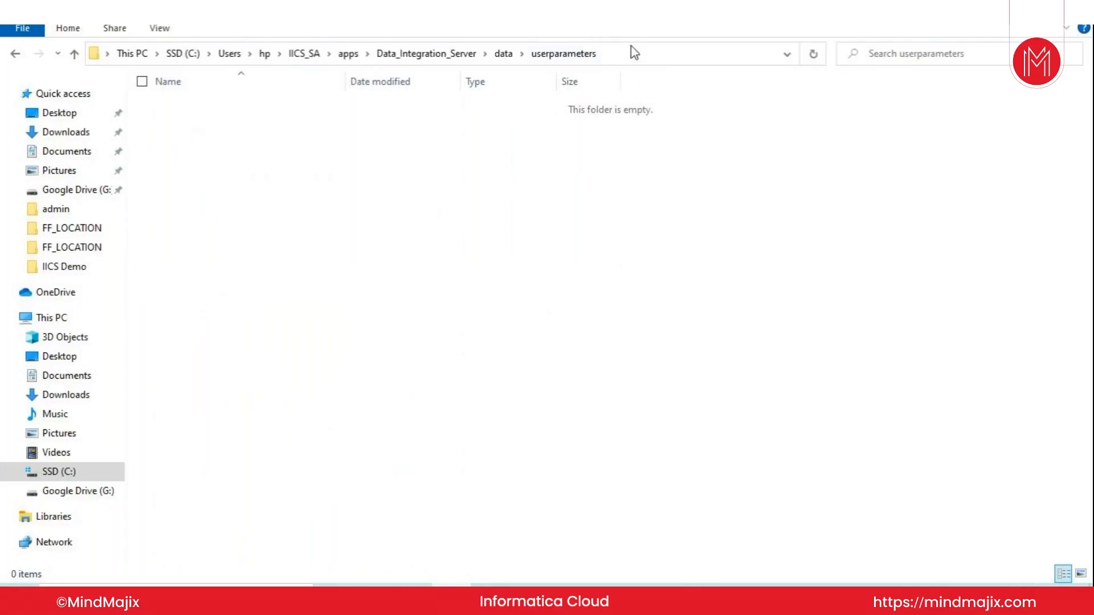
{"action": "left_click", "coordinate": [618, 56]}
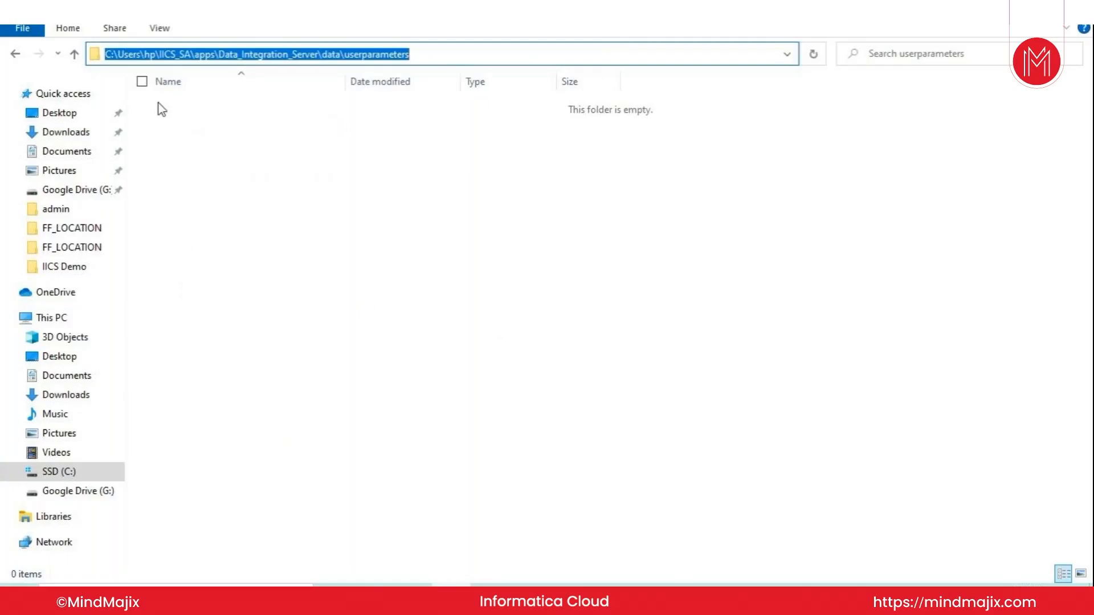
{"action": "left_click", "coordinate": [486, 125]}
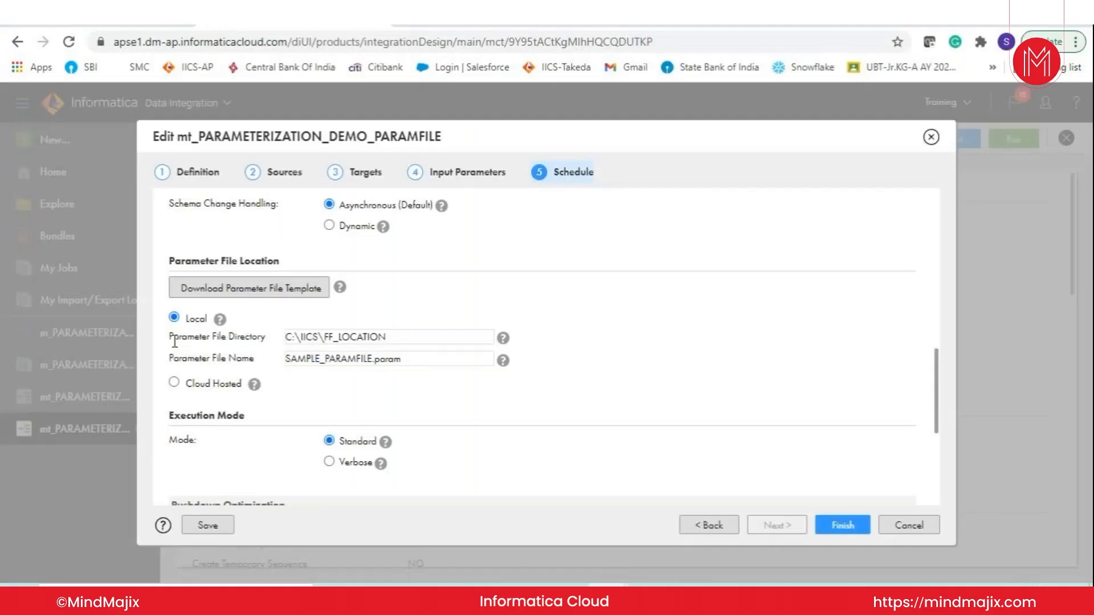
Compare the mapping task's local parameter file directory and file name with the userparameters folder, and read the directory help text
{"action": "left_click_drag", "start_coordinate": [173, 337], "coordinate": [279, 349]}
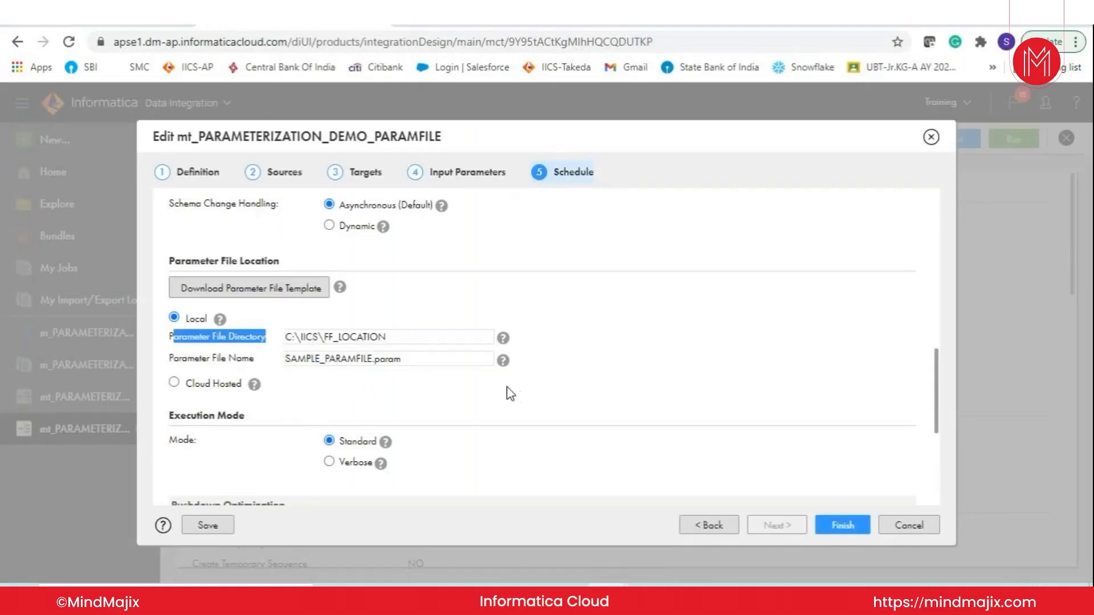
{"action": "key", "text": "alt+Tab"}
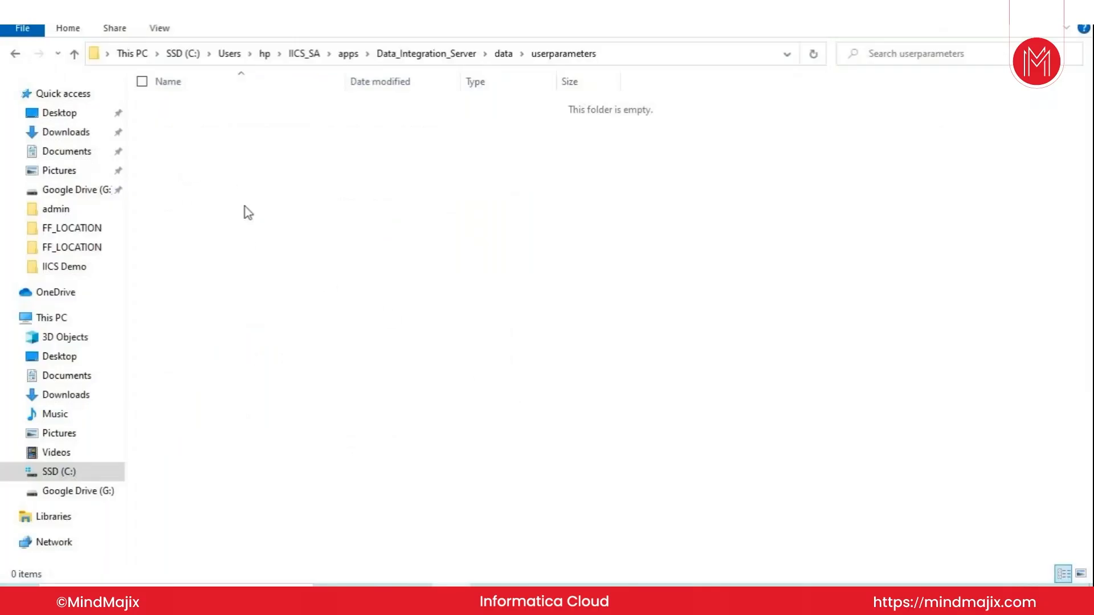
{"action": "key", "text": "alt+Tab"}
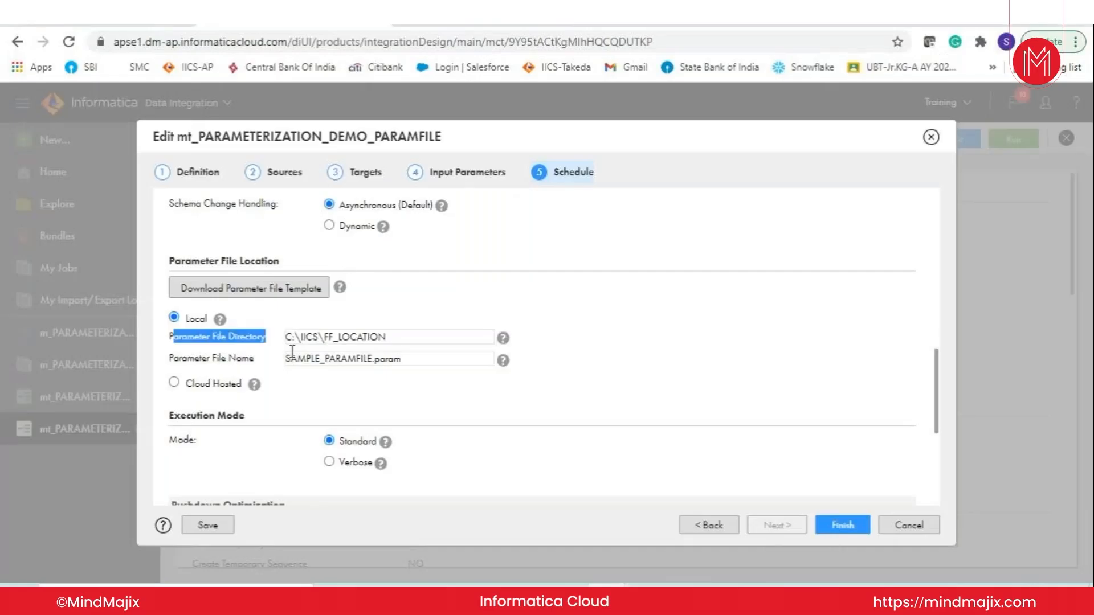
{"action": "left_click_drag", "start_coordinate": [416, 359], "coordinate": [279, 361]}
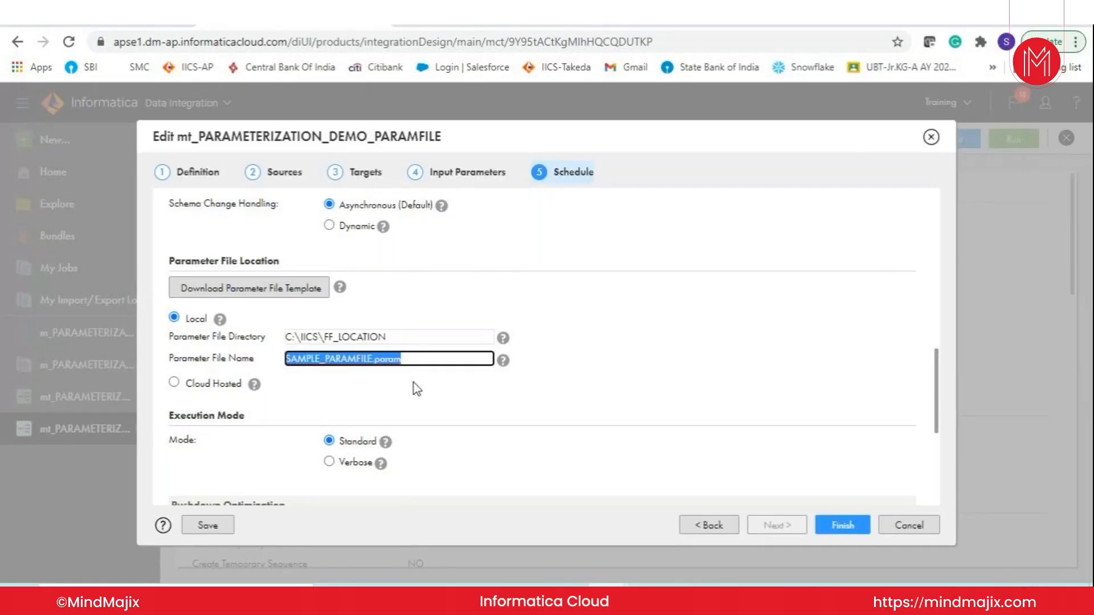
{"action": "mouse_move", "coordinate": [504, 342]}
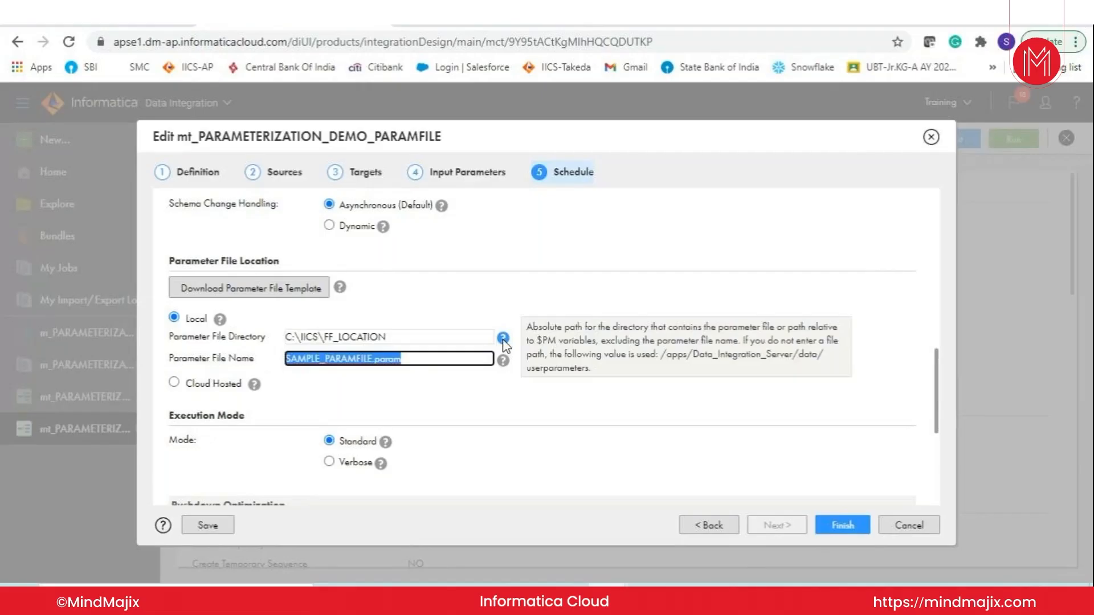
{"action": "key", "text": "alt+Tab"}
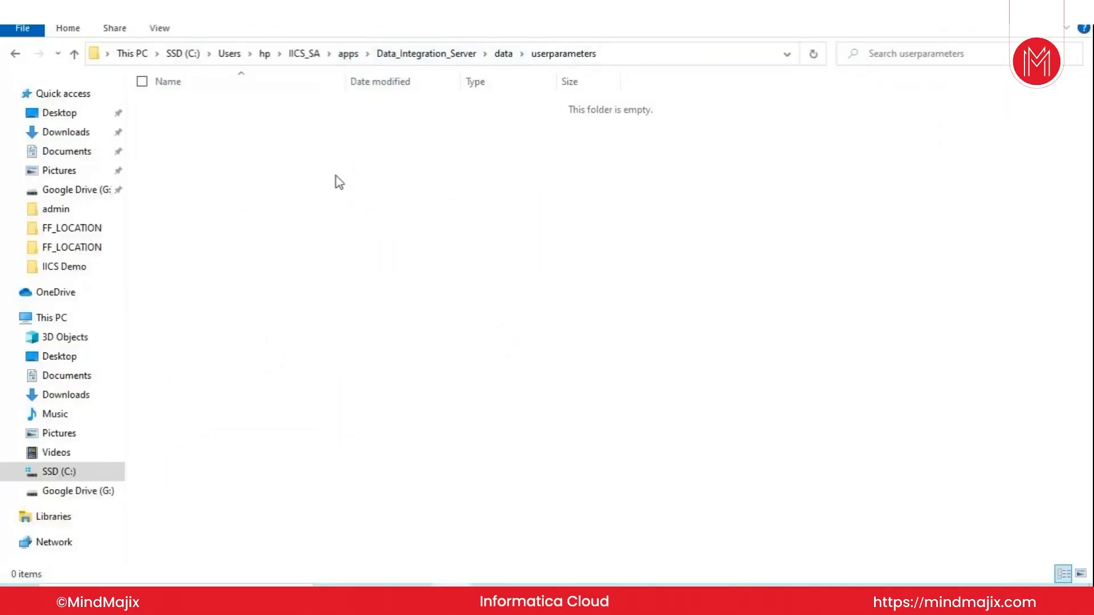
{"action": "key", "text": "alt+Tab"}
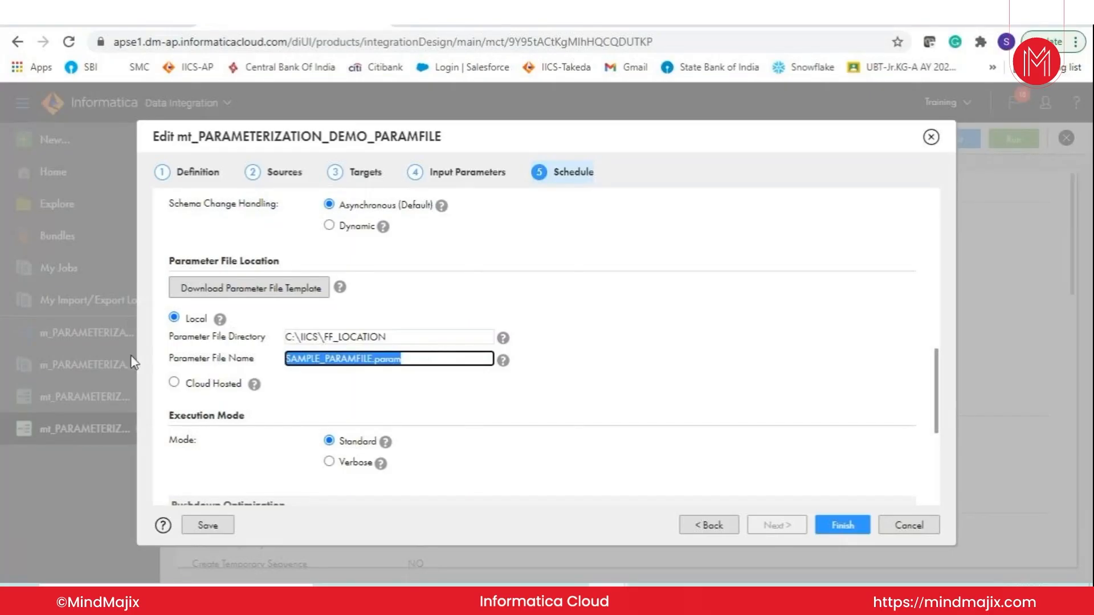
Examine the Parameter File Directory value C:\IICS\FF_LOCATION against the drive locations in File Explorer, and return to the mapping task
{"action": "left_click", "coordinate": [213, 336]}
{"action": "left_click_drag", "start_coordinate": [398, 336], "coordinate": [282, 340]}
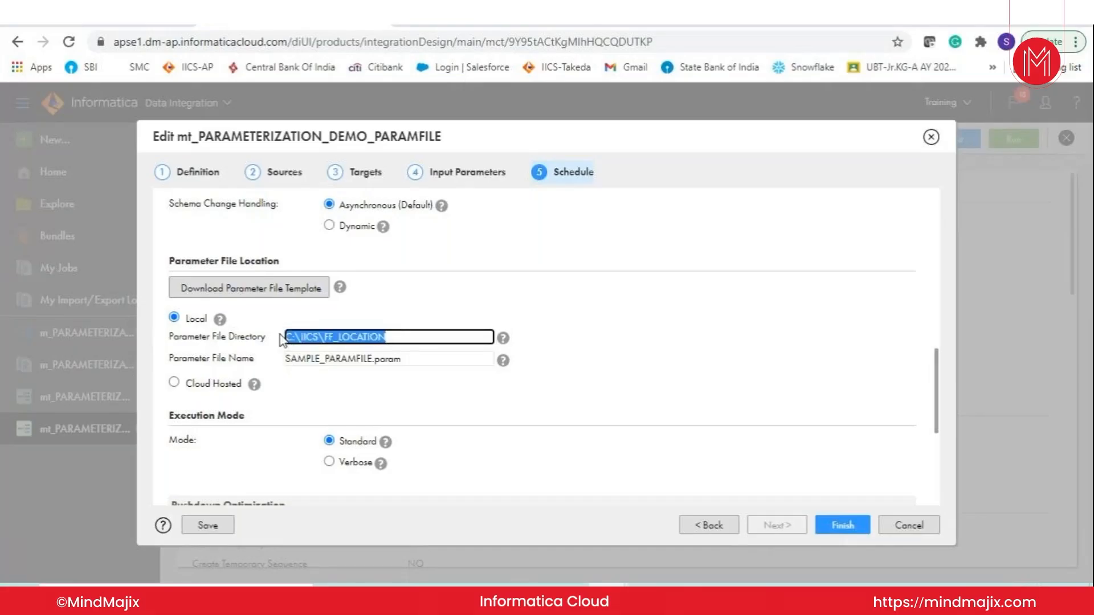
{"action": "key", "text": "alt+Tab"}
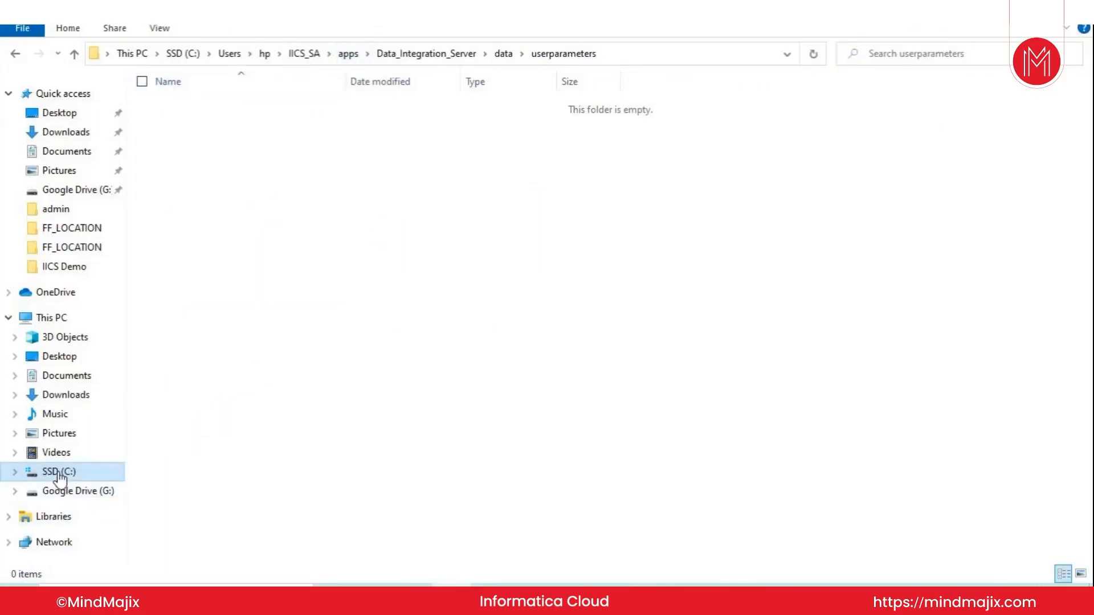
{"action": "key", "text": "alt+Tab"}
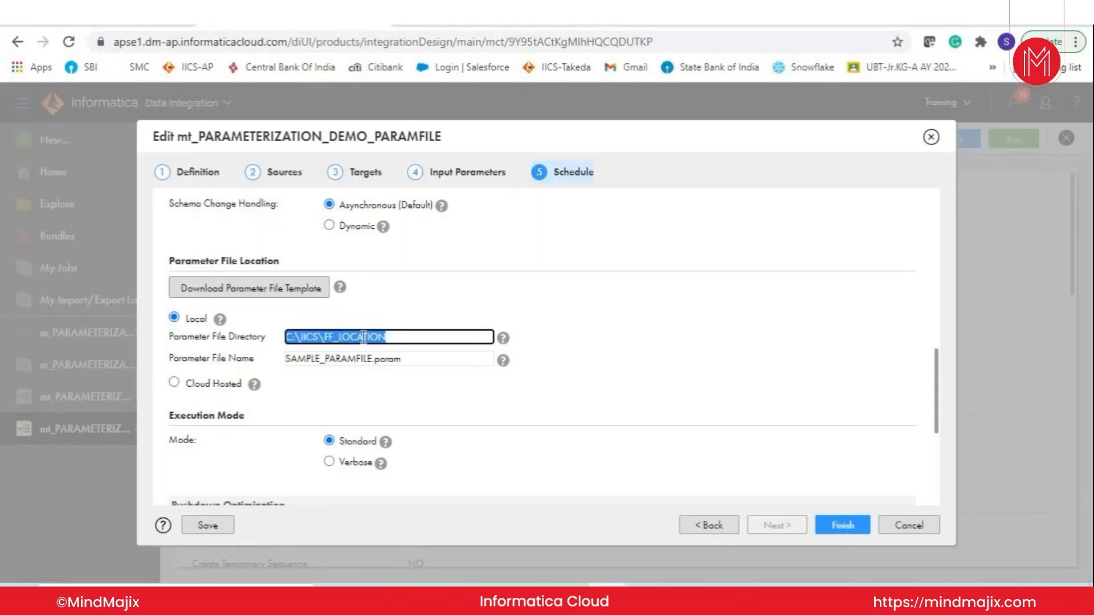
{"action": "left_click", "coordinate": [396, 336]}
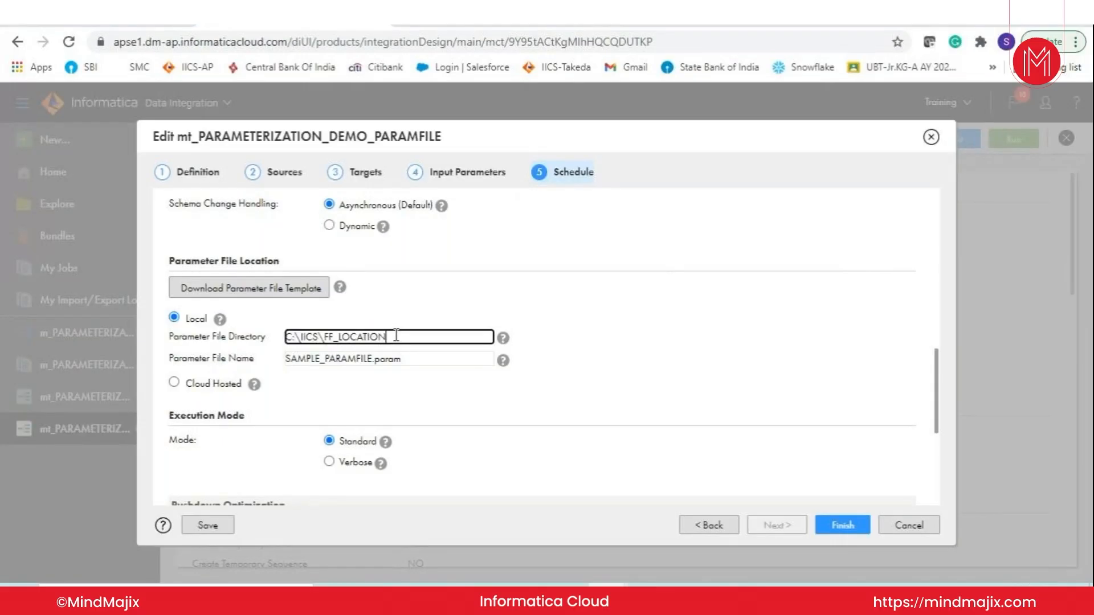
Try an empty Parameter File Directory with the file name SAMPLE_PARAMFILE.param, and check the default userparameters folder in File Explorer
{"action": "left_click_drag", "start_coordinate": [397, 336], "coordinate": [272, 338]}
{"action": "key", "text": "BackSpace"}
{"action": "left_click_drag", "start_coordinate": [420, 359], "coordinate": [270, 356]}
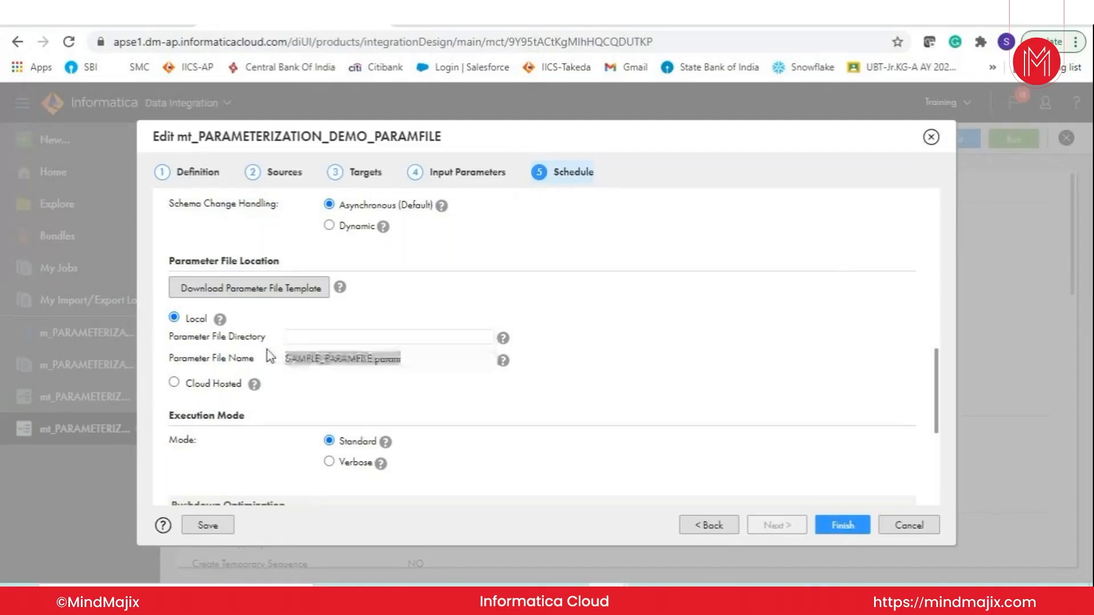
{"action": "key", "text": "alt+Tab"}
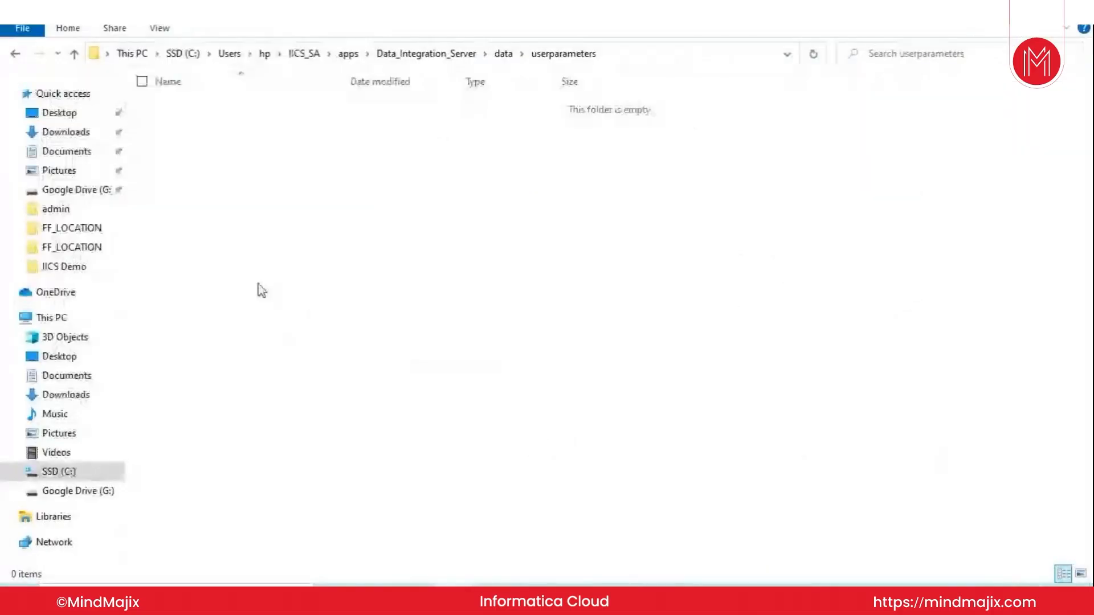
{"action": "key", "text": "alt+Tab"}
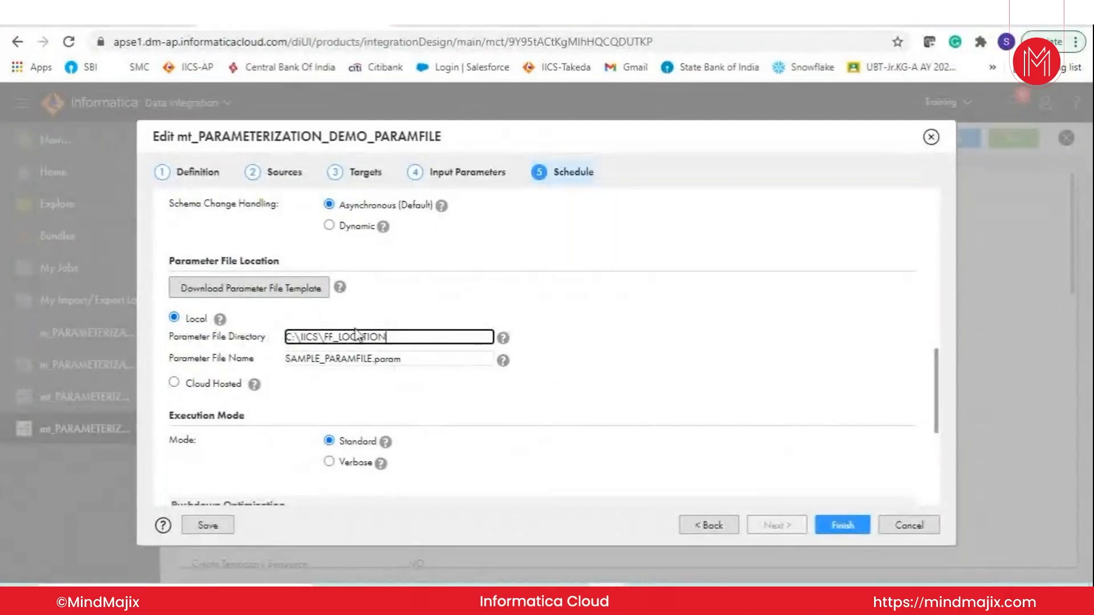
Check the local parameter file directory C:\IICS\FF_LOCATION and file name SAMPLE_PARAMFILE.param, and finish editing the mapping task
{"action": "triple_click", "coordinate": [401, 336]}
{"action": "left_click_drag", "start_coordinate": [404, 357], "coordinate": [265, 368]}
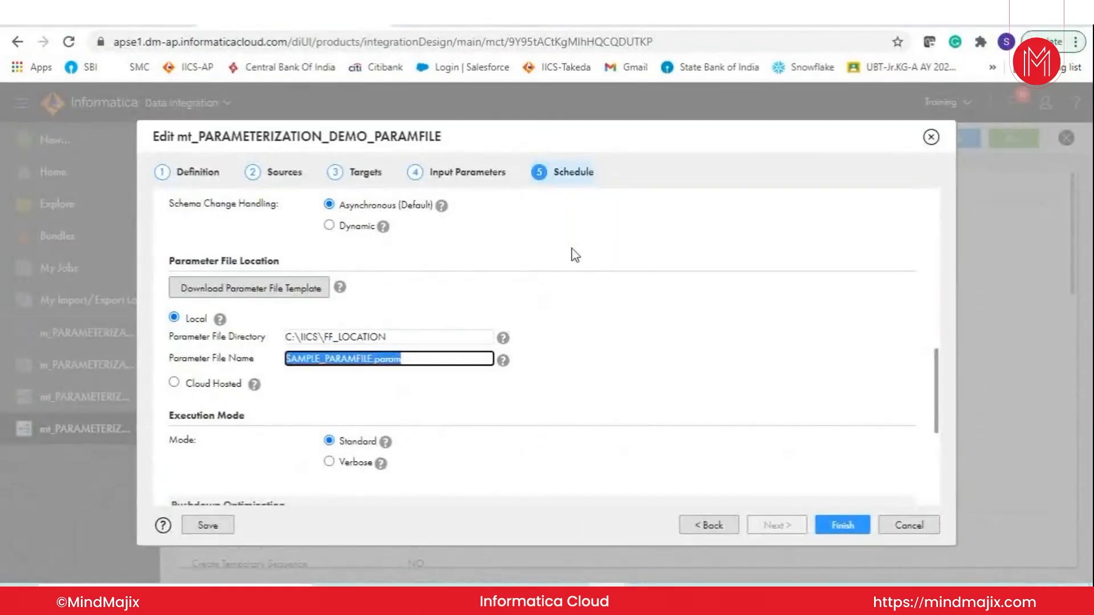
{"action": "left_click", "coordinate": [836, 519]}
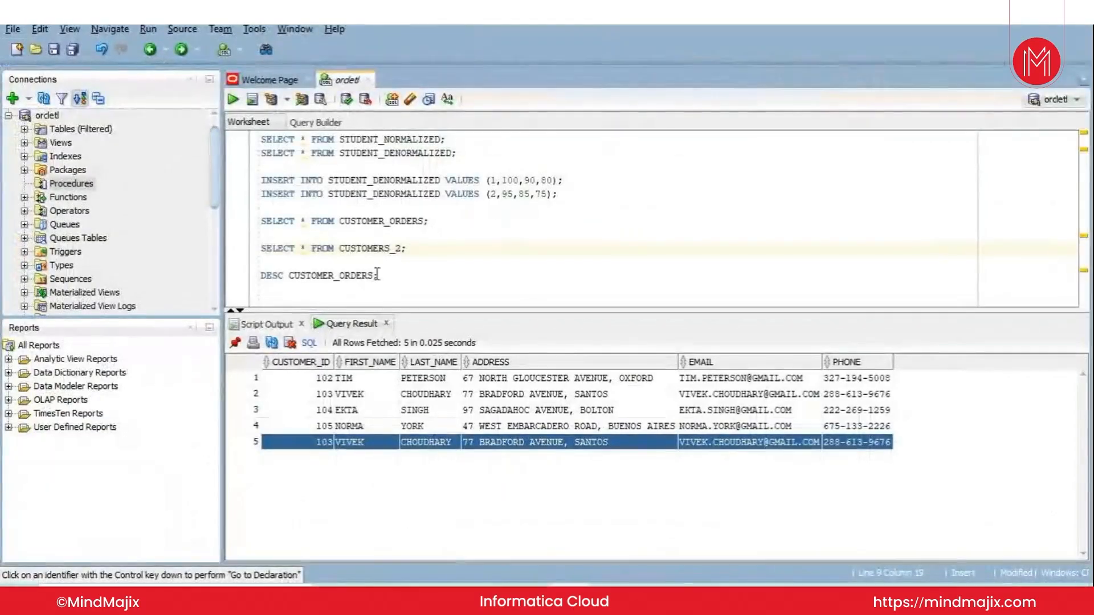
Run DESC CUSTOMER_ORDERS in SQL Developer to examine the column data types, and switch back to Informatica Data Integration
{"action": "left_click", "coordinate": [393, 274]}
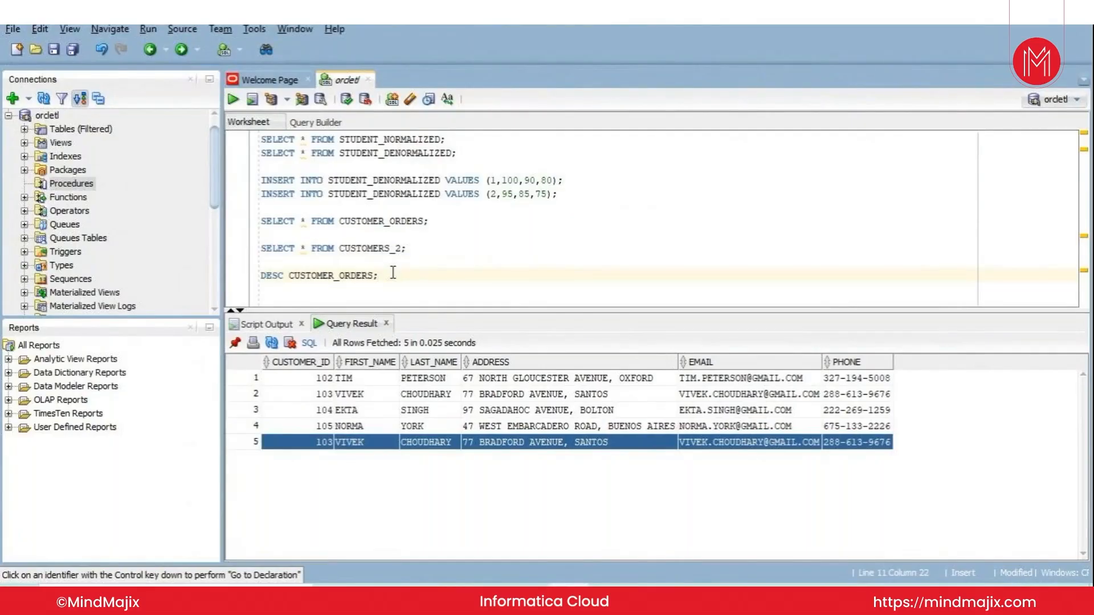
{"action": "triple_click", "coordinate": [393, 274]}
{"action": "key", "text": "ctrl+Return"}
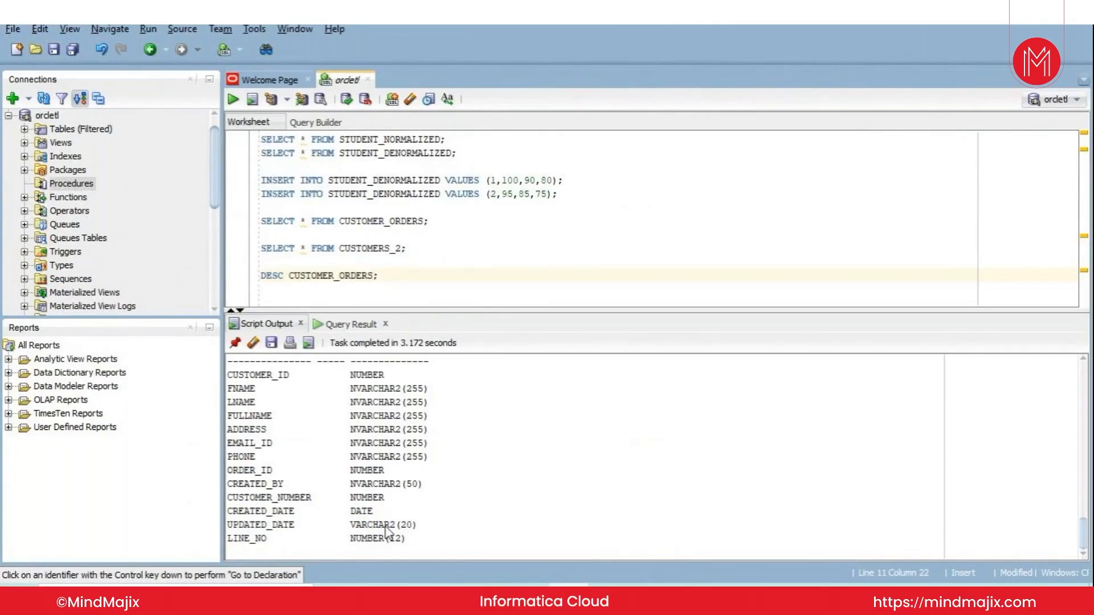
{"action": "key", "text": "alt+Tab"}
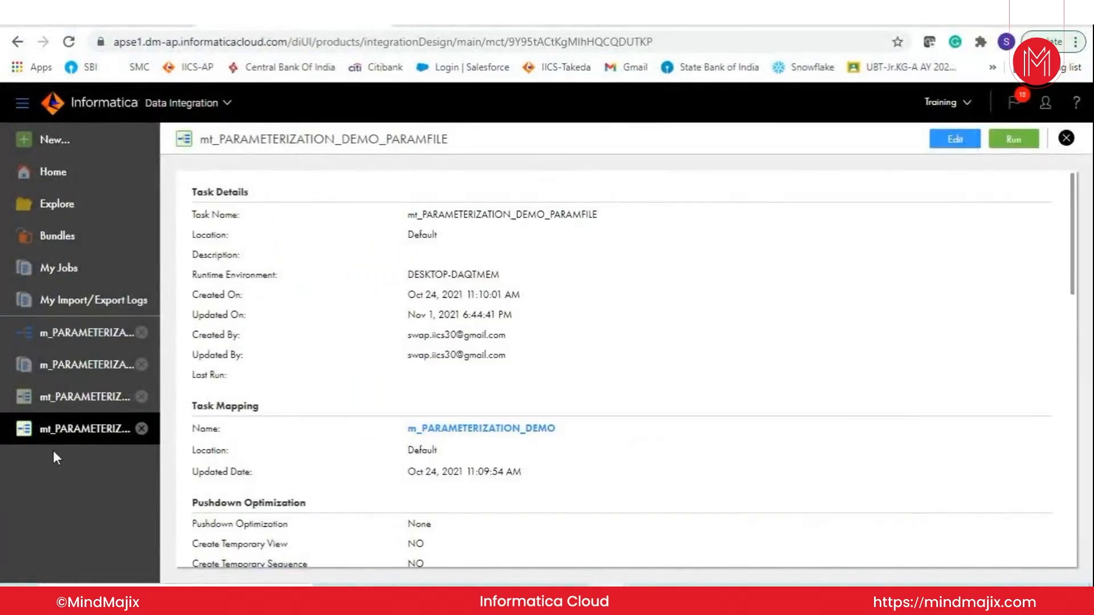
In the mapping task's input parameters, clear the CREATED_DATE mapping, map EXP_CREATED_DT to UPDATED_DATE instead, and save the task
{"action": "left_click", "coordinate": [953, 139]}
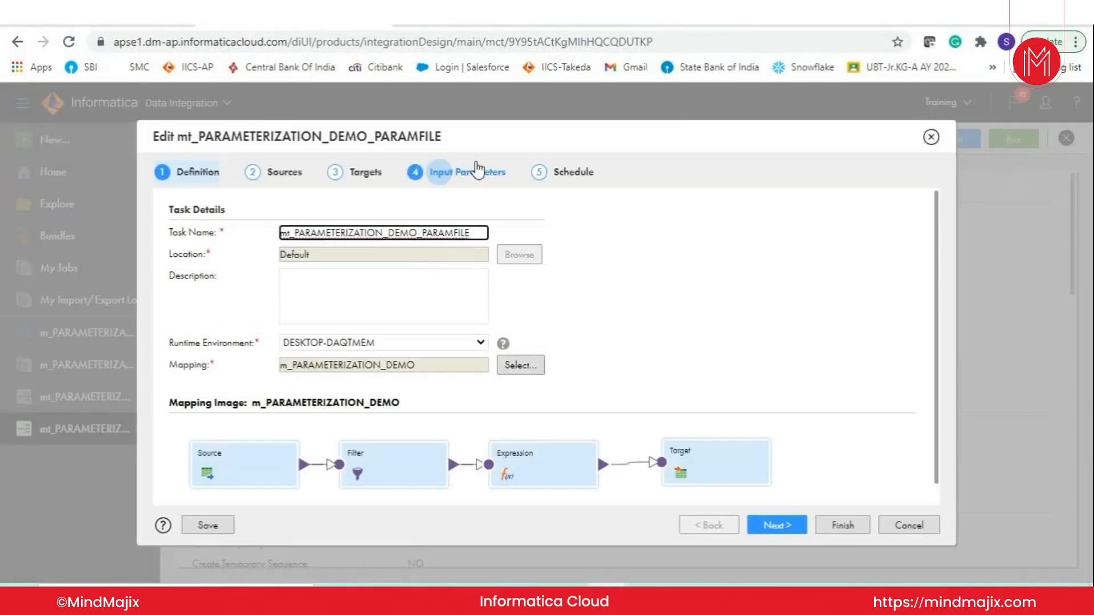
{"action": "left_click", "coordinate": [481, 174]}
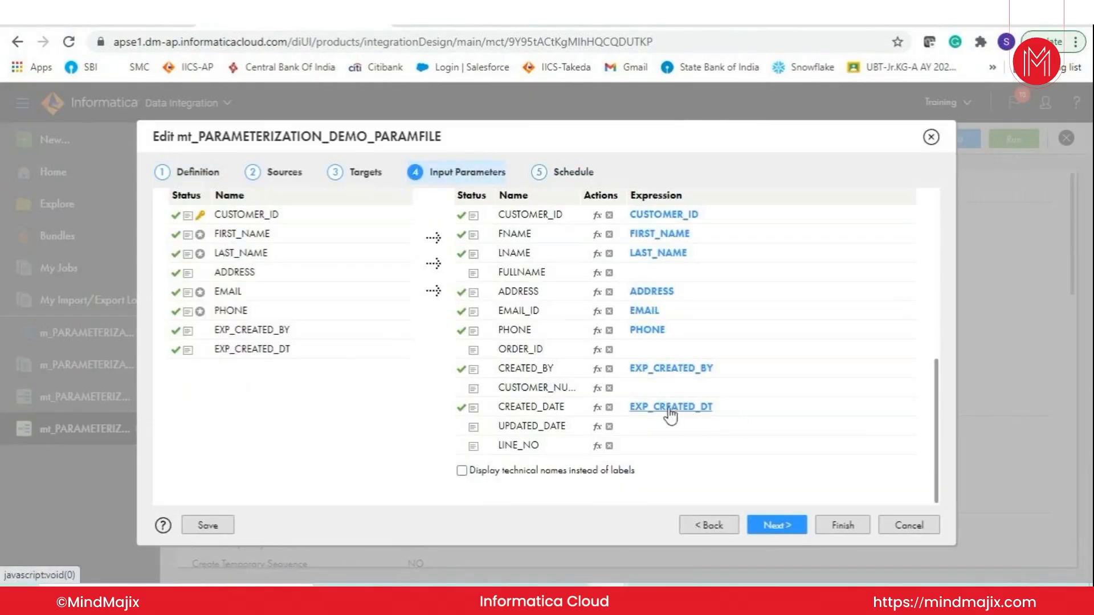
{"action": "left_click", "coordinate": [610, 407]}
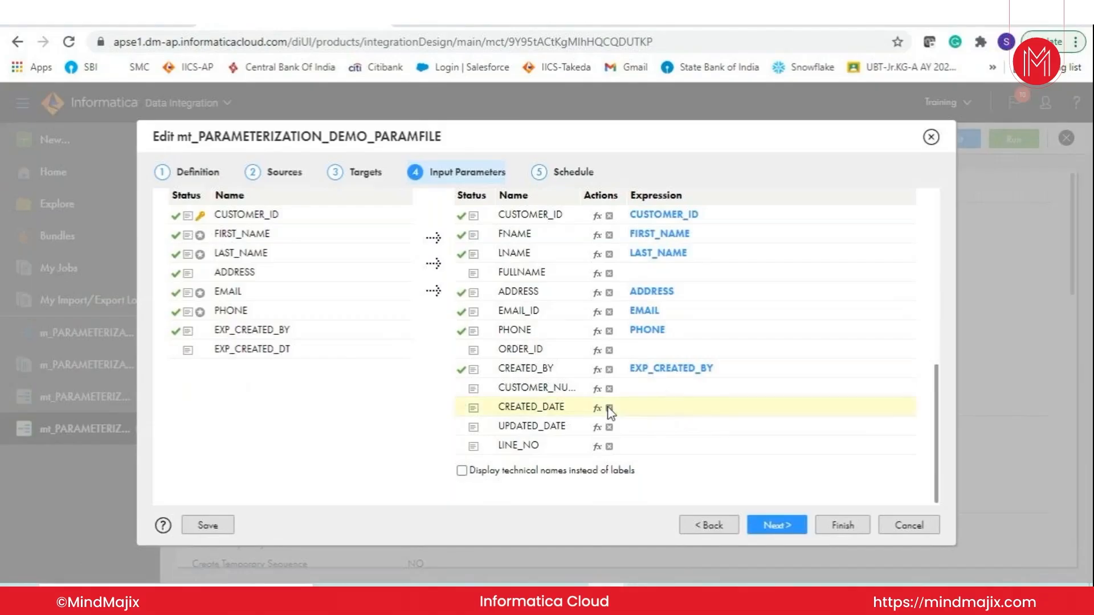
{"action": "left_click_drag", "start_coordinate": [268, 354], "coordinate": [642, 430]}
{"action": "left_click", "coordinate": [840, 525]}
Run the mt_PARAMETERIZATION_DEMO_PARAMFILE mapping task and view its job in My Jobs
{"action": "left_click", "coordinate": [1013, 140]}
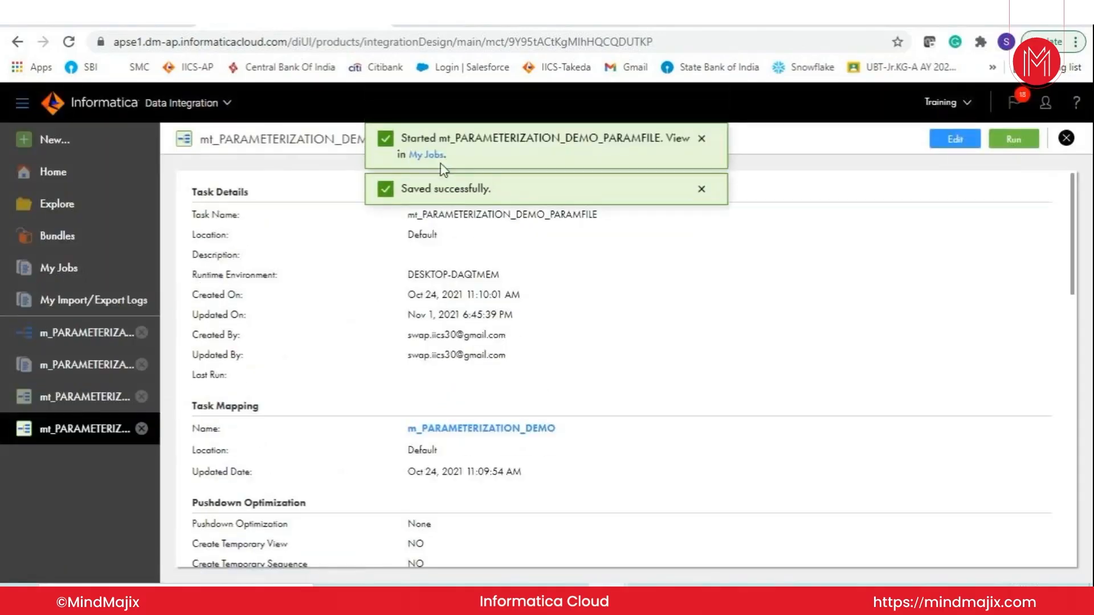
{"action": "left_click", "coordinate": [427, 155]}
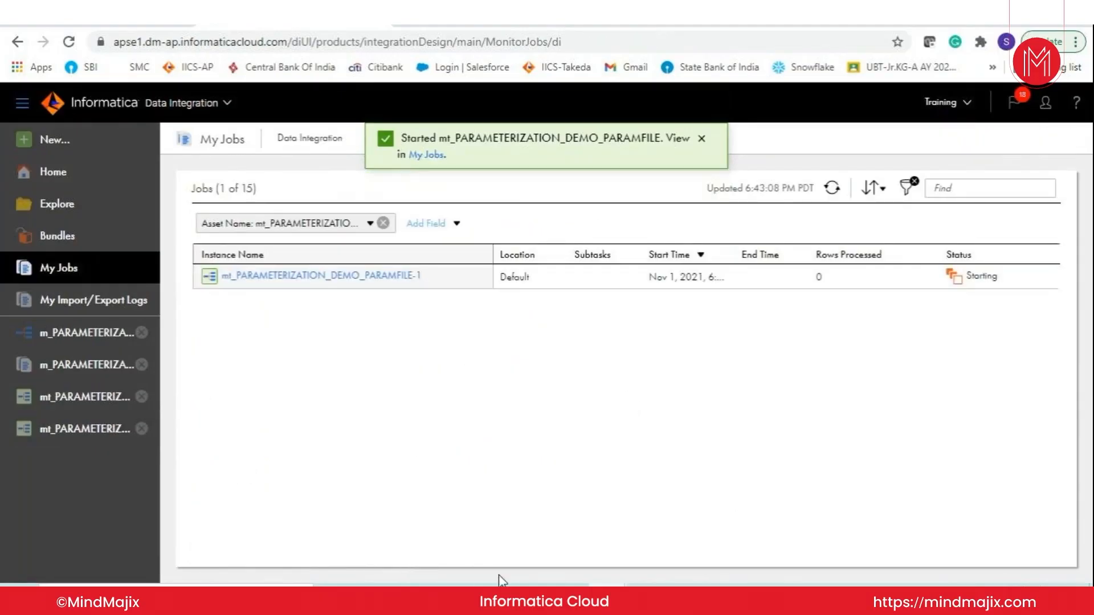
Switch to Notepad++ and examine the created-date, source object and target object parameters in SAMPLE_PARAMFILE.param
{"action": "left_click", "coordinate": [497, 599]}
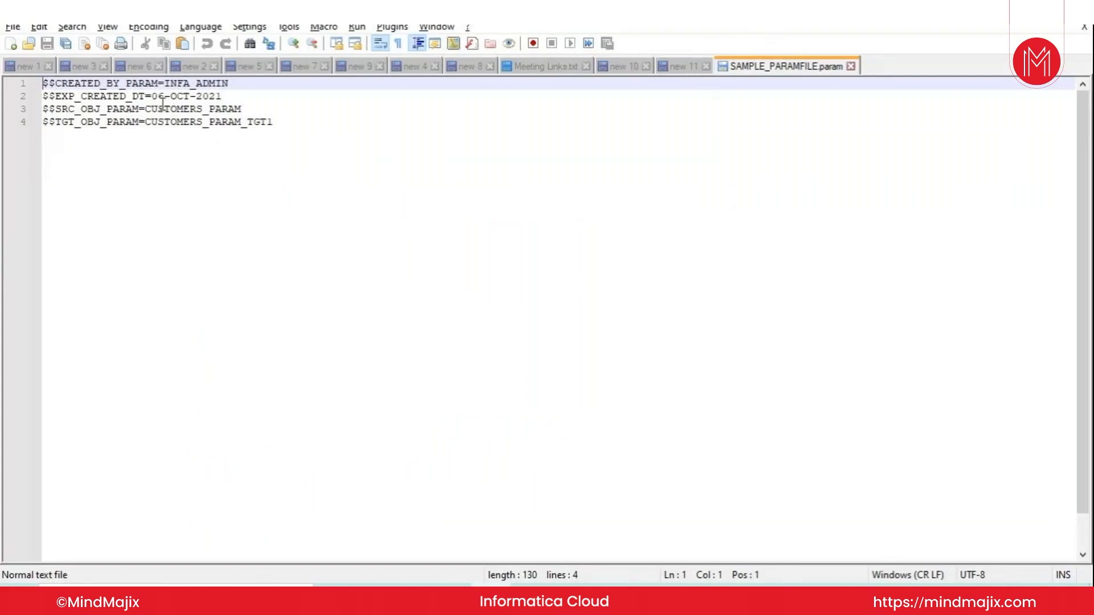
{"action": "left_click_drag", "start_coordinate": [81, 96], "coordinate": [233, 83]}
{"action": "double_click", "coordinate": [101, 95]}
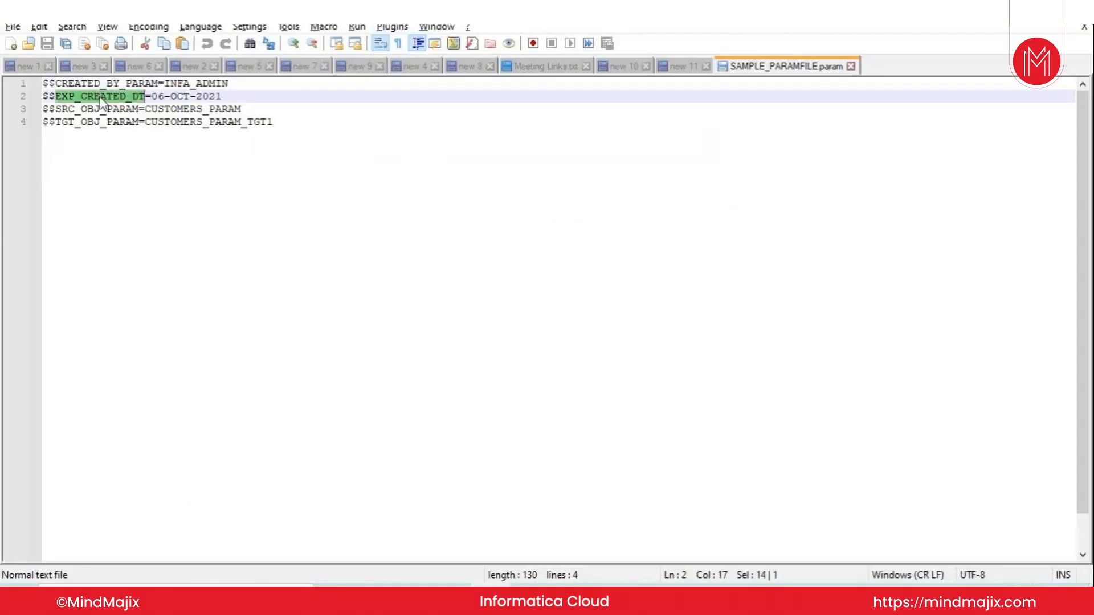
{"action": "left_click", "coordinate": [189, 120]}
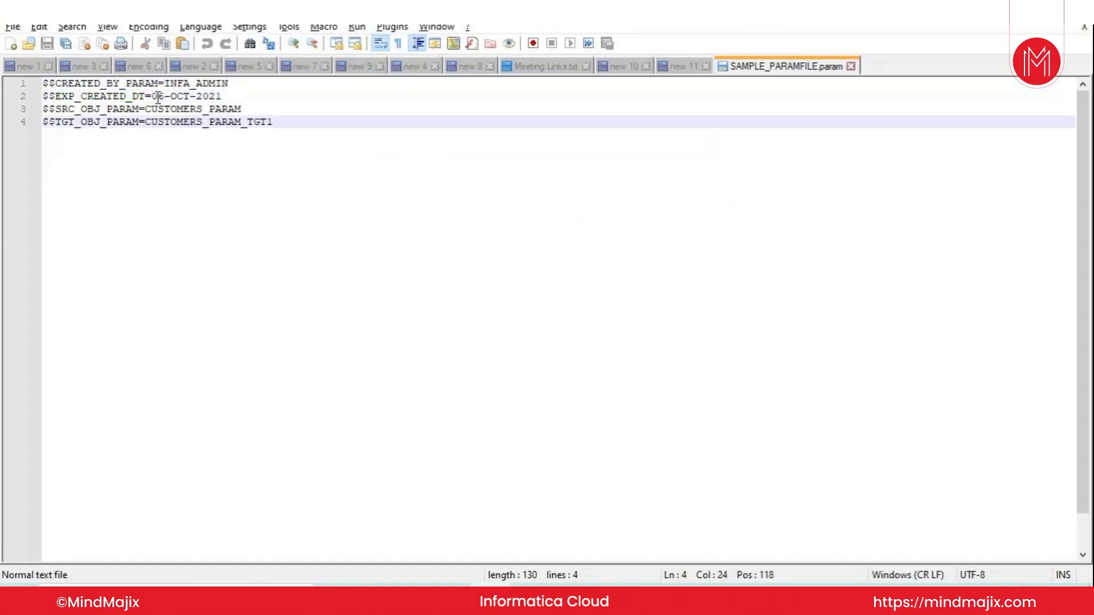
{"action": "left_click_drag", "start_coordinate": [158, 95], "coordinate": [239, 95]}
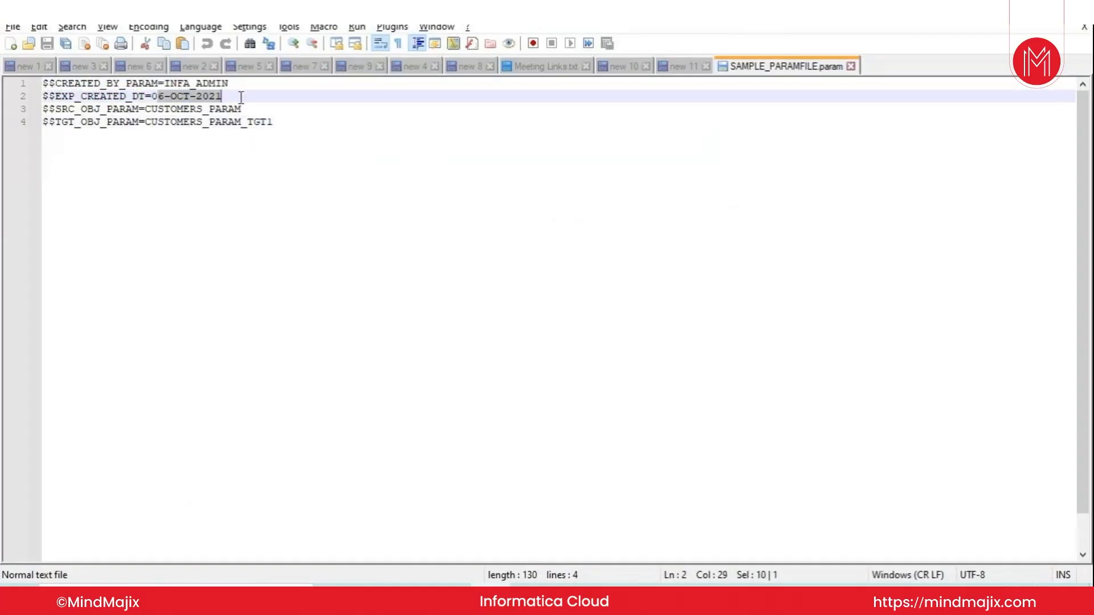
{"action": "double_click", "coordinate": [99, 109]}
{"action": "left_click", "coordinate": [186, 127]}
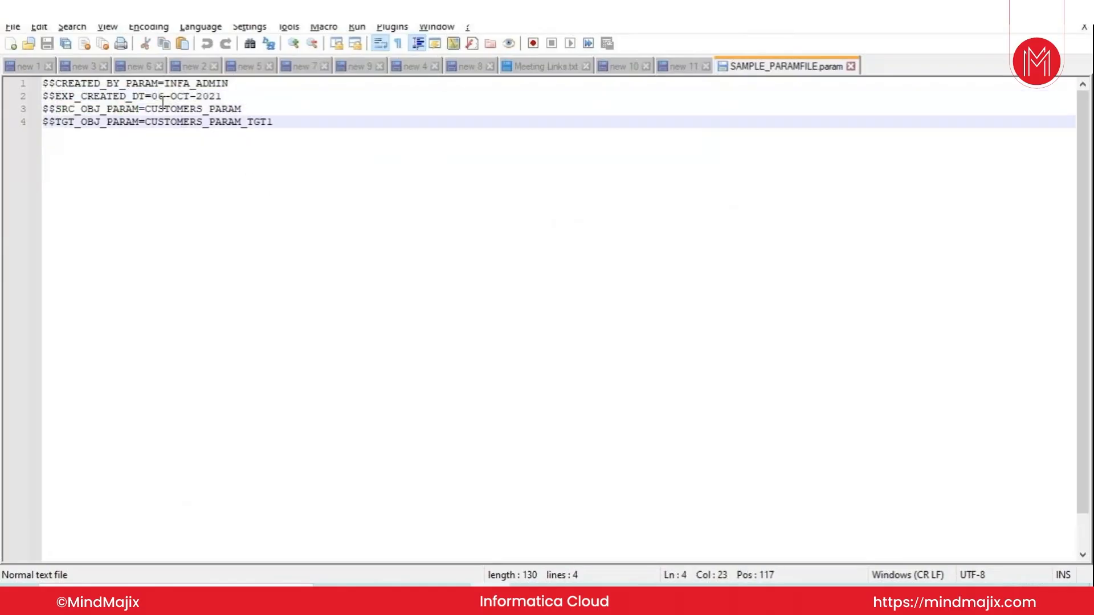
{"action": "double_click", "coordinate": [183, 109]}
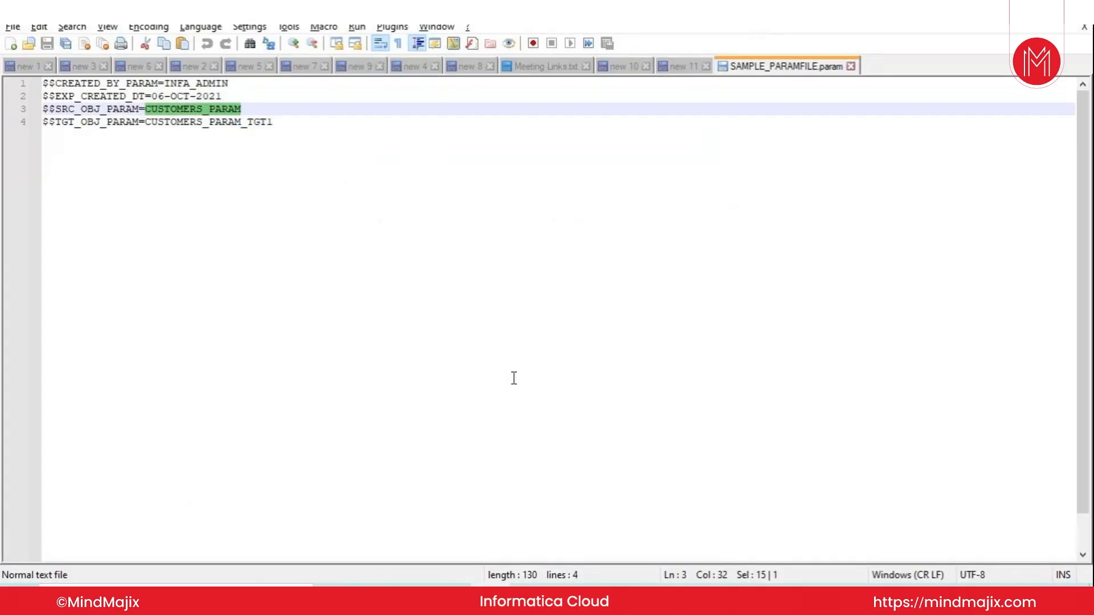
Switch to SQL Developer and run SELECT * FROM CUSTOMERS_PARAM; on a new line of the worksheet
{"action": "left_click", "coordinate": [537, 598]}
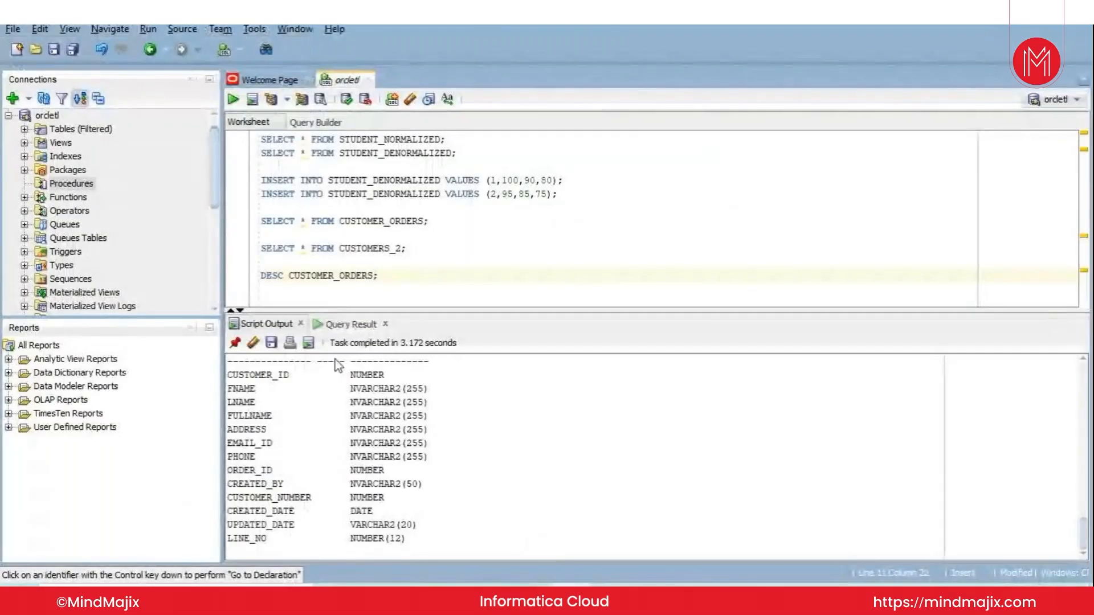
{"action": "left_click", "coordinate": [423, 279]}
{"action": "key", "text": "Return"}
{"action": "key", "text": "Return"}
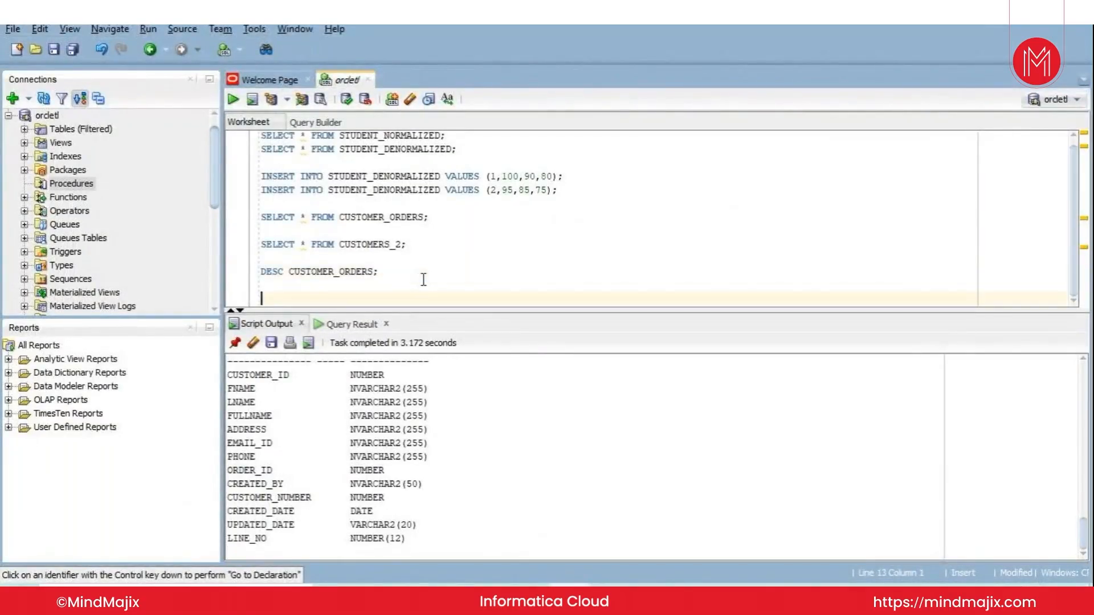
{"action": "type", "text": "SELECT * FROM CUSTOMERS_PARAM"}
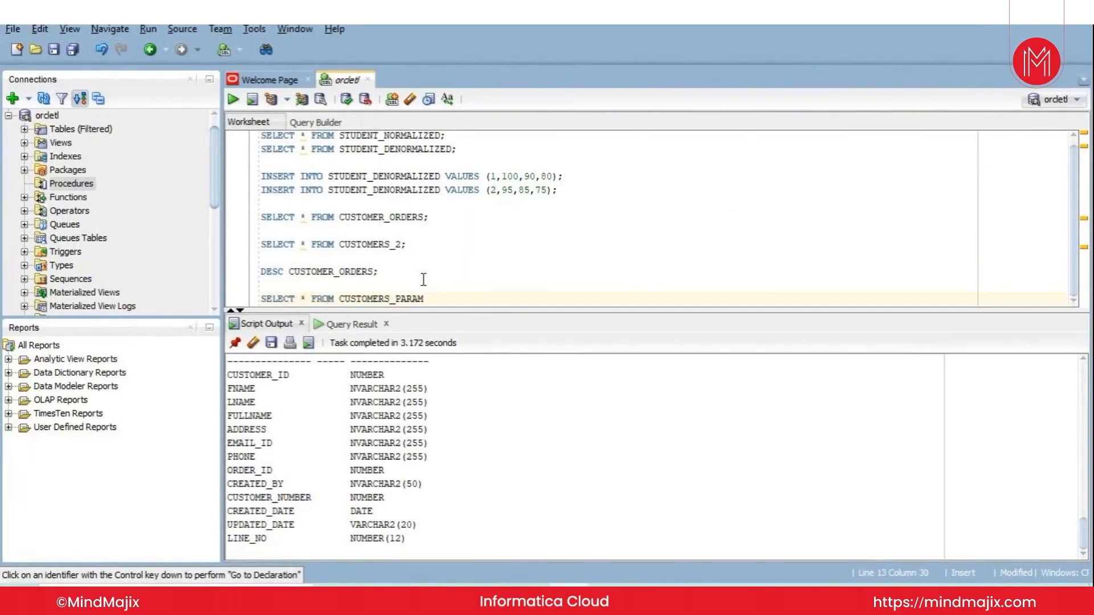
{"action": "type", "text": ";"}
{"action": "key", "text": "ctrl+Return"}
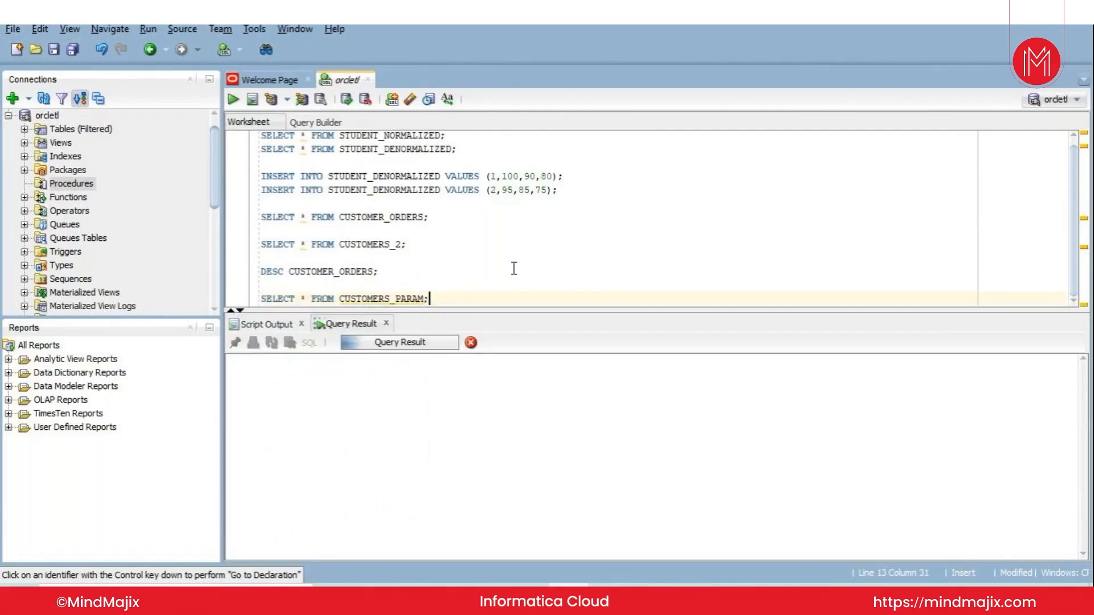
Copy the target table name CUSTOMERS_PARAM_TGT1 from the parameter file and run SELECT * FROM CUSTOMERS_PARAM_TGT1; in SQL Developer
{"action": "key", "text": "alt+Tab"}
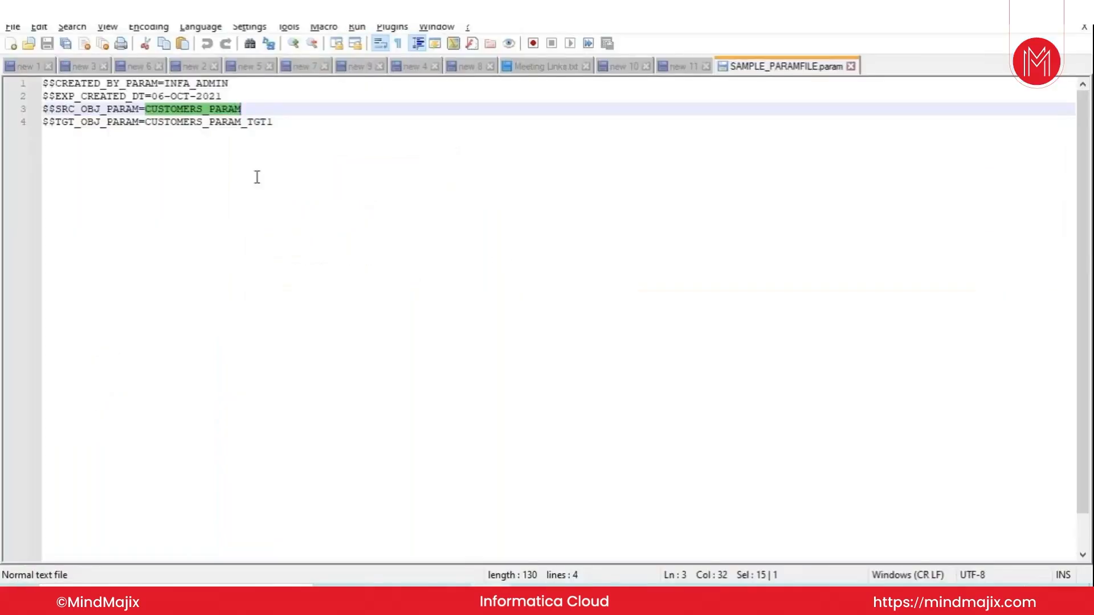
{"action": "double_click", "coordinate": [186, 122]}
{"action": "key", "text": "ctrl+c"}
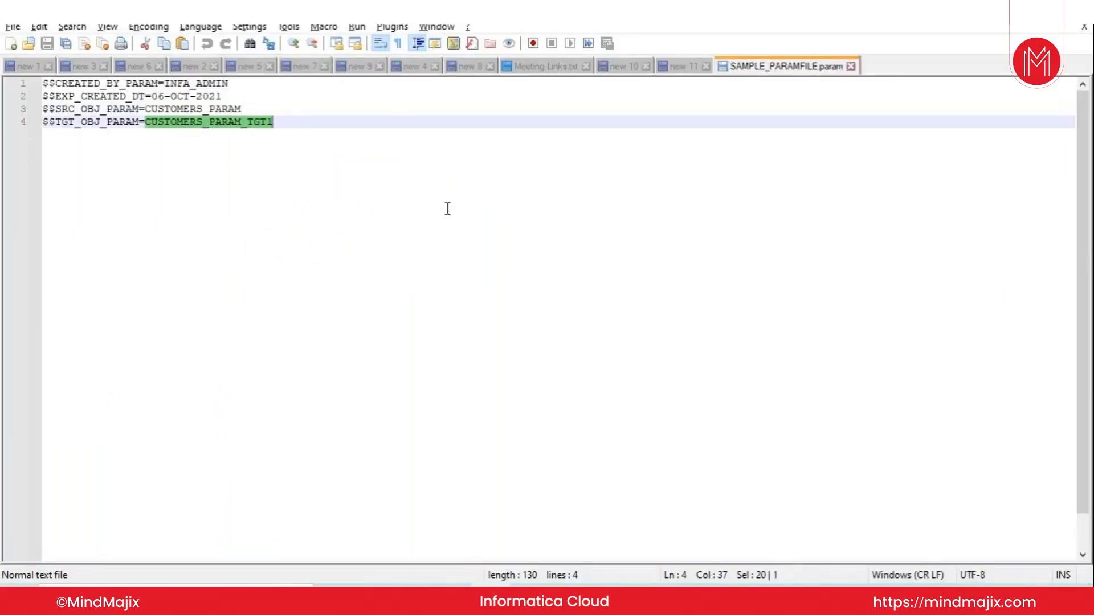
{"action": "key", "text": "alt+Tab"}
{"action": "key", "text": "Return"}
{"action": "type", "text": "SELECT * FROM"}
{"action": "key", "text": "ctrl+v"}
{"action": "type", "text": ";"}
{"action": "key", "text": "ctrl+Return"}
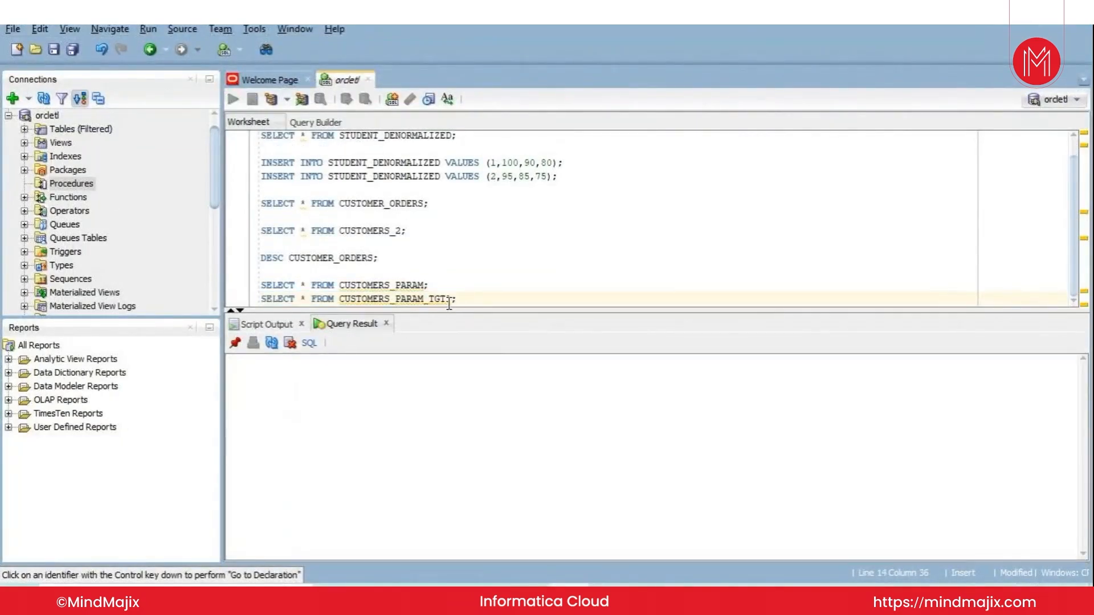
Switch back to Informatica Data Integration, refresh My Jobs, and examine the error message in the mt_PARAMETERIZATION_DEMO_PARAMFILE-1 job details
{"action": "key", "text": "alt+Tab"}
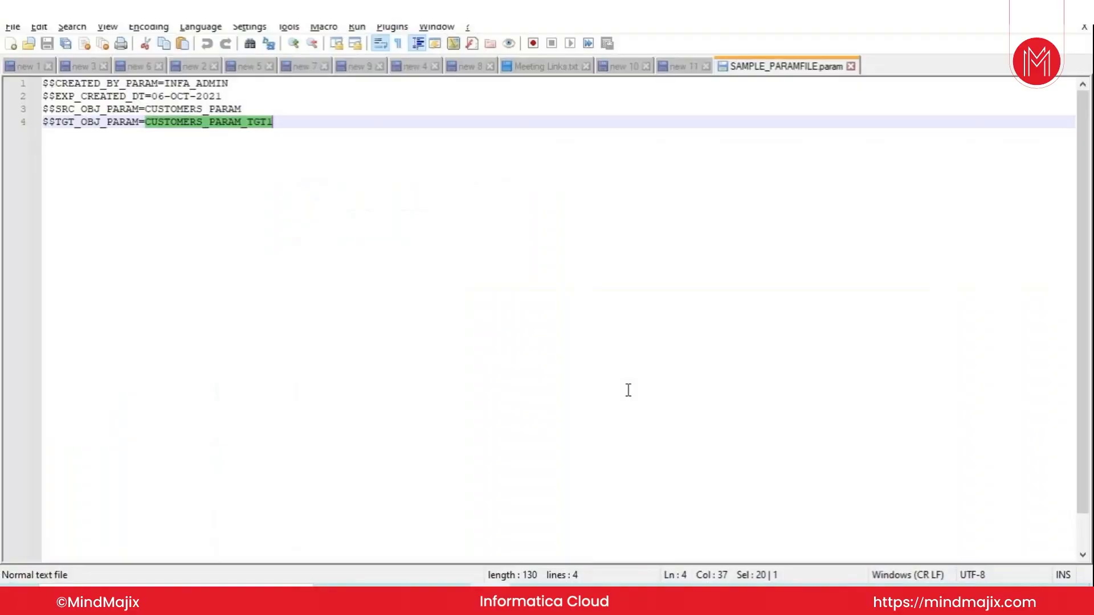
{"action": "left_click", "coordinate": [530, 545]}
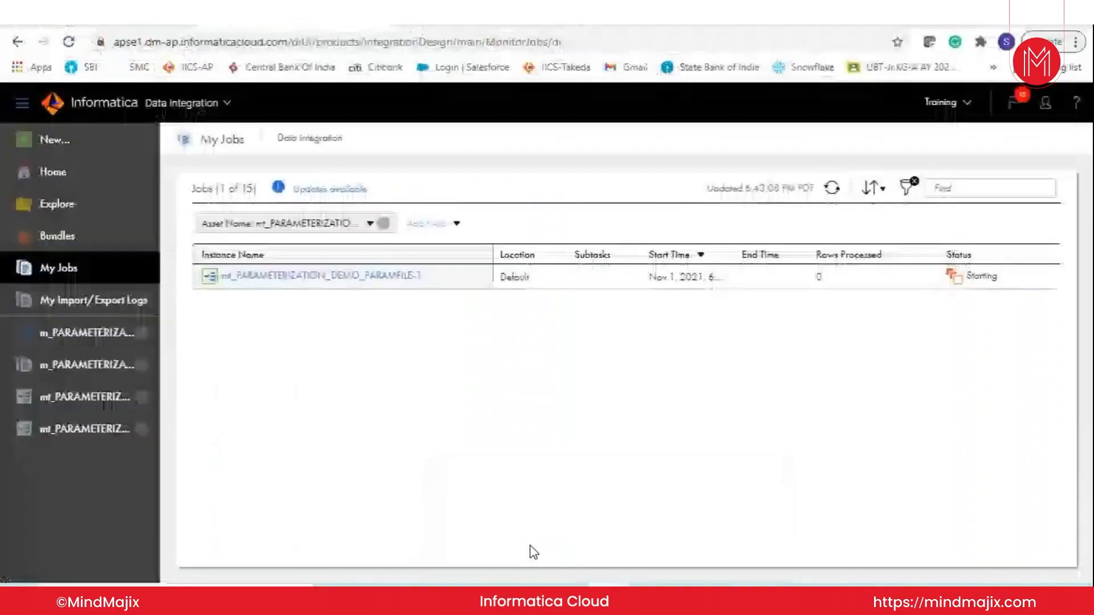
{"action": "left_click", "coordinate": [832, 188]}
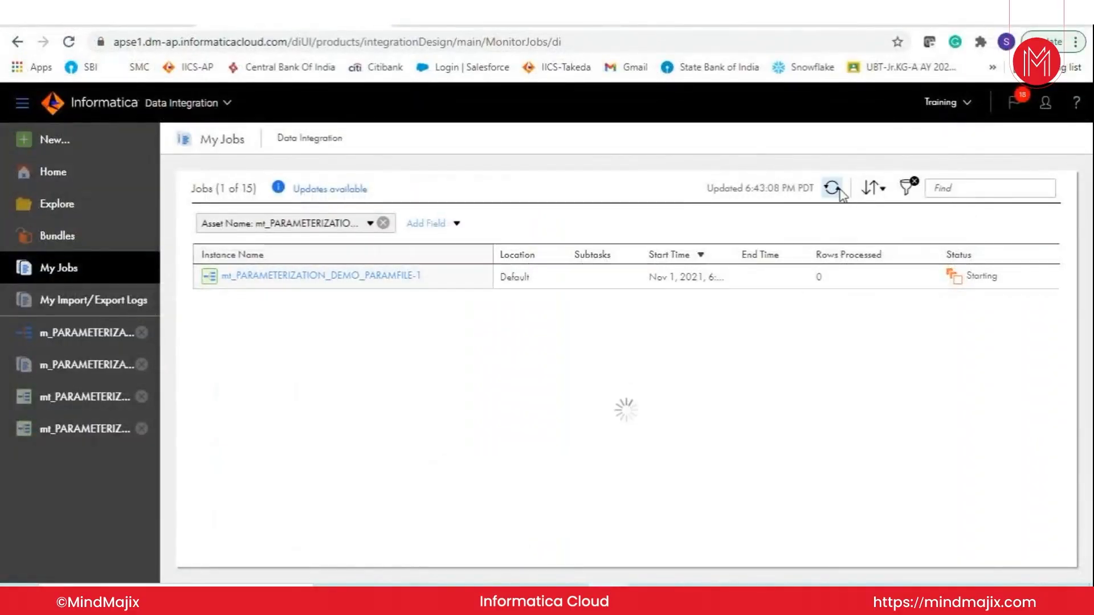
{"action": "left_click", "coordinate": [411, 278]}
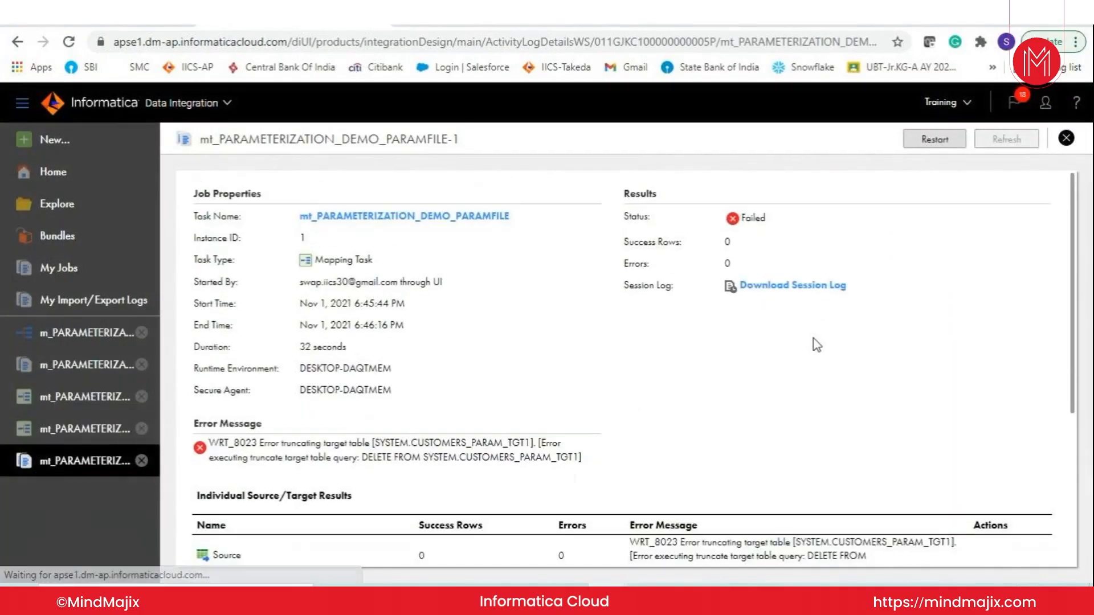
{"action": "scroll", "coordinate": [814, 339], "scroll_direction": "down", "scroll_amount": 1}
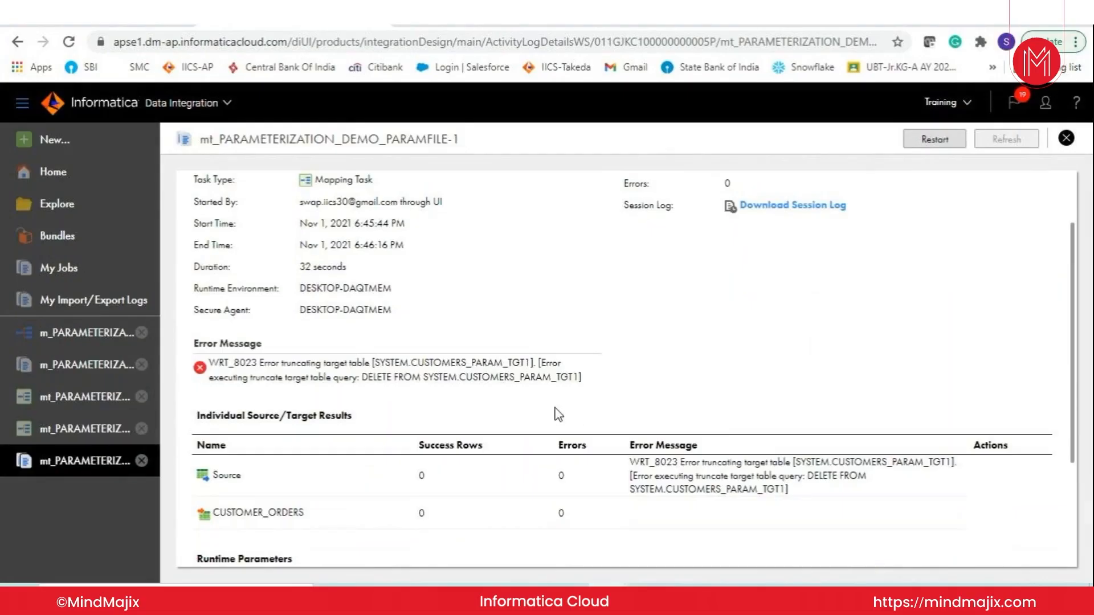
{"action": "left_click_drag", "start_coordinate": [702, 462], "coordinate": [849, 460]}
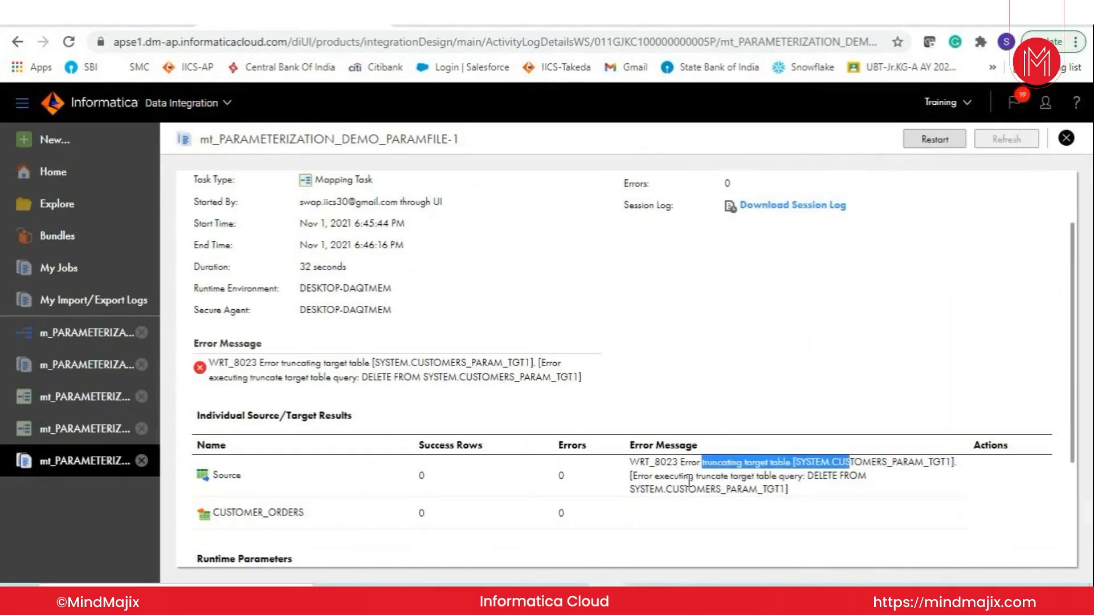
{"action": "left_click_drag", "start_coordinate": [706, 477], "coordinate": [818, 476]}
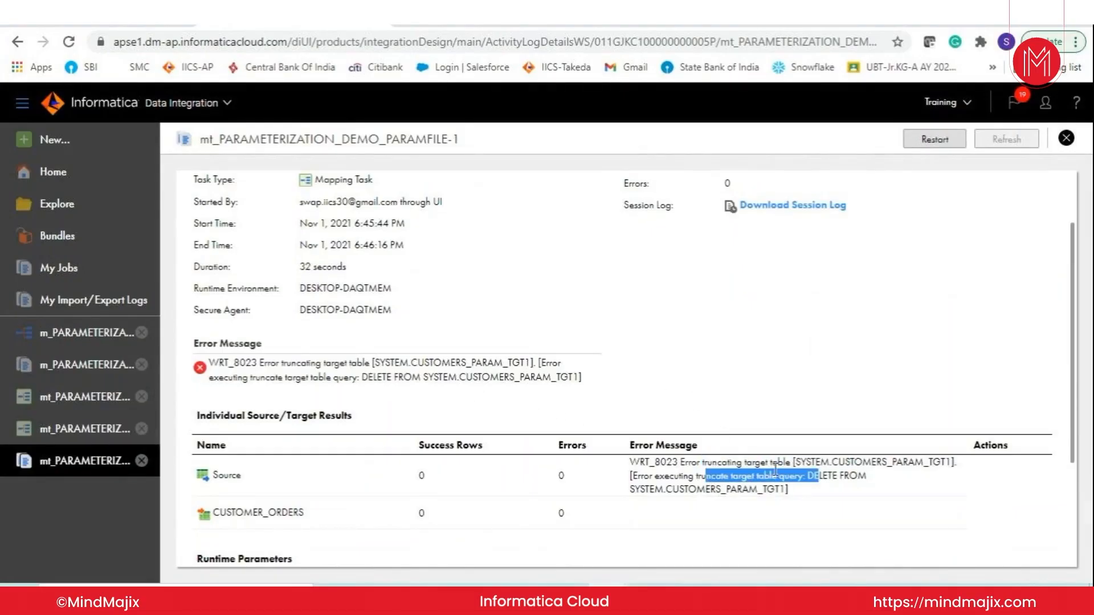
Open the mt_PARAMETERIZATION_DEMO_PARAMFILE mapping task for editing and review its source and target parameter settings
{"action": "key", "text": "alt+Tab"}
{"action": "key", "text": "alt+Tab"}
{"action": "left_click", "coordinate": [100, 429]}
{"action": "left_click", "coordinate": [955, 142]}
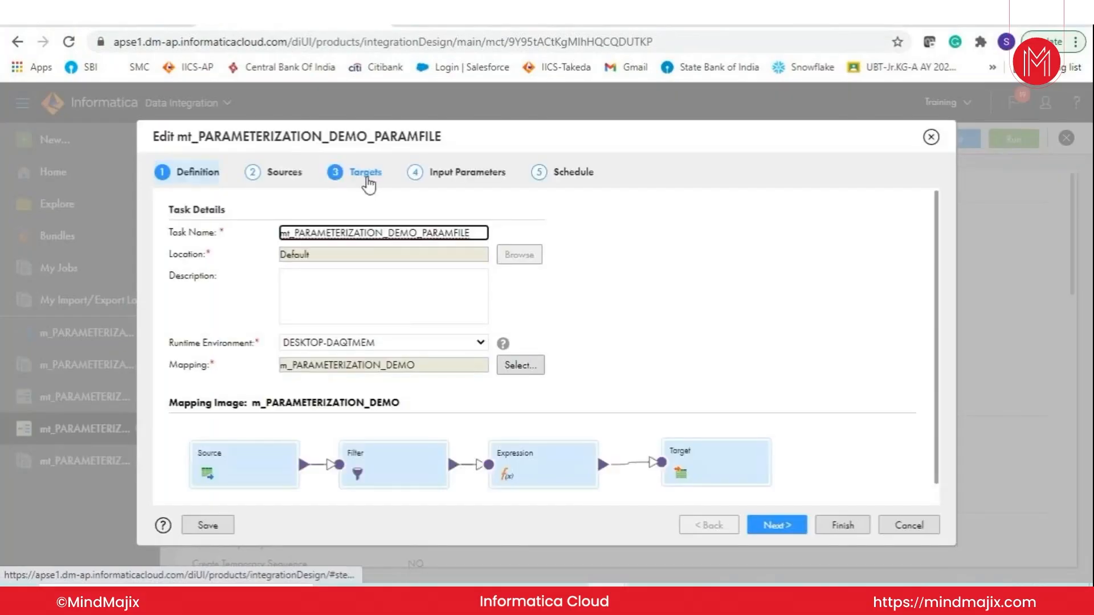
{"action": "left_click", "coordinate": [366, 175]}
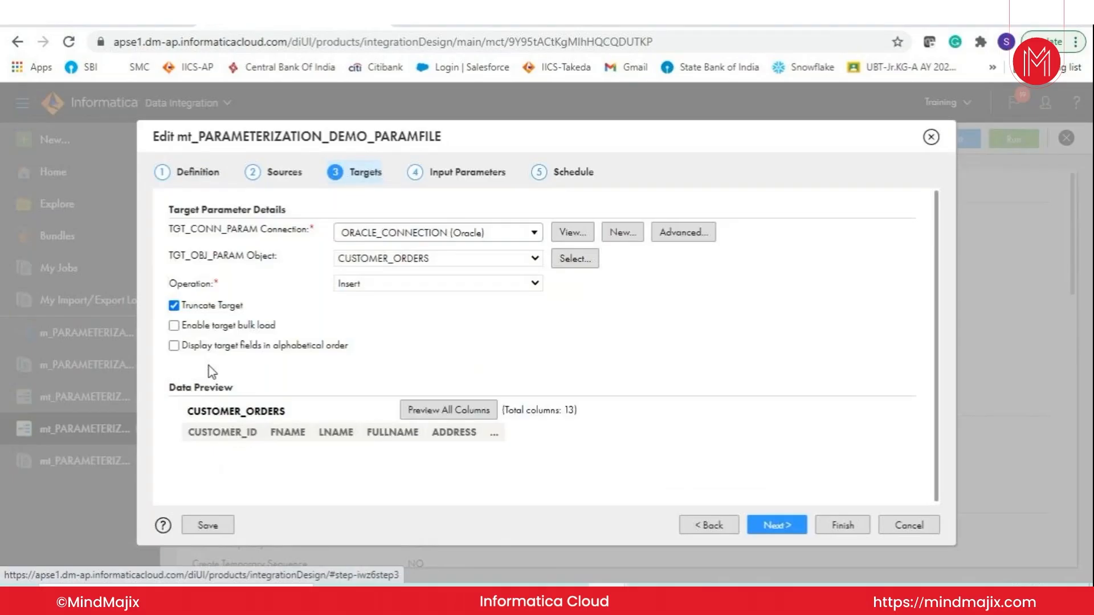
{"action": "left_click", "coordinate": [285, 177]}
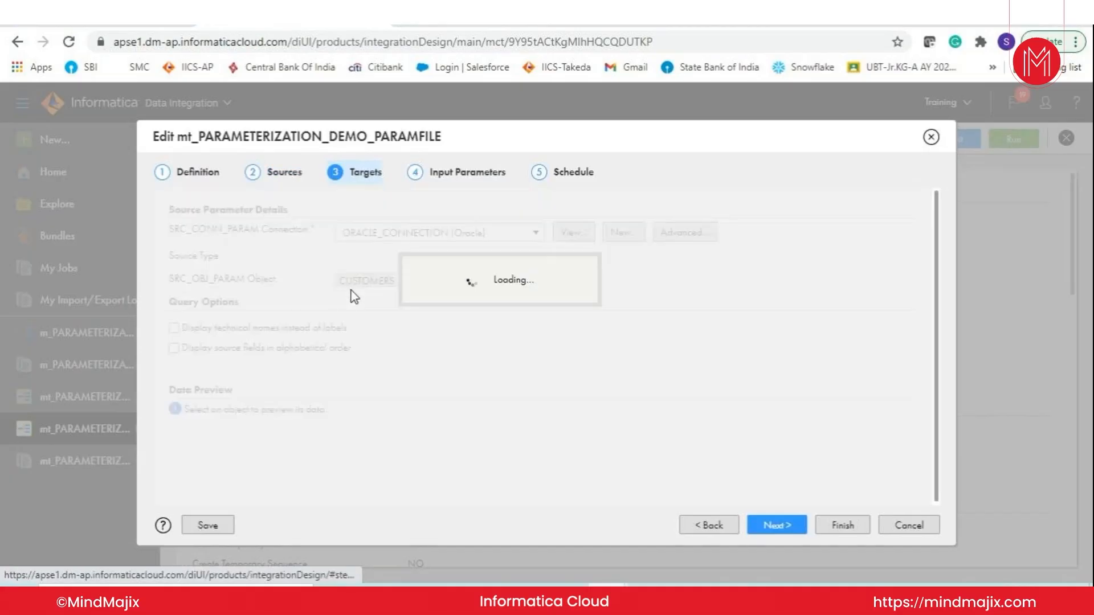
{"action": "left_click", "coordinate": [365, 177]}
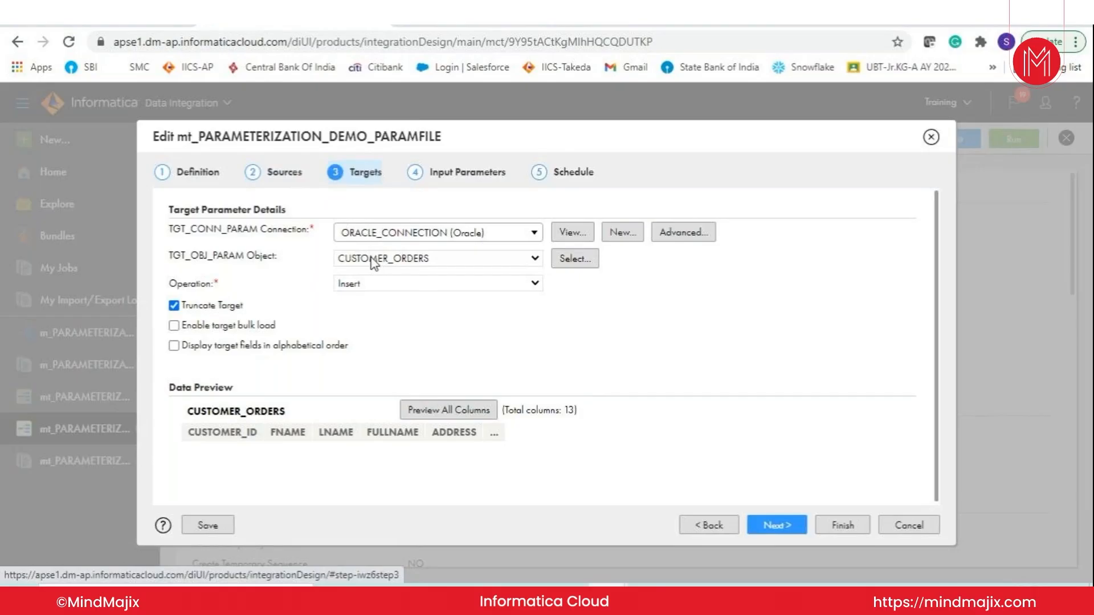
Compare the task's target object with the SRC_OBJ_PARAM and TGT_OBJ_PARAM values in the parameter file, and cancel the task edit
{"action": "key", "text": "alt+Tab"}
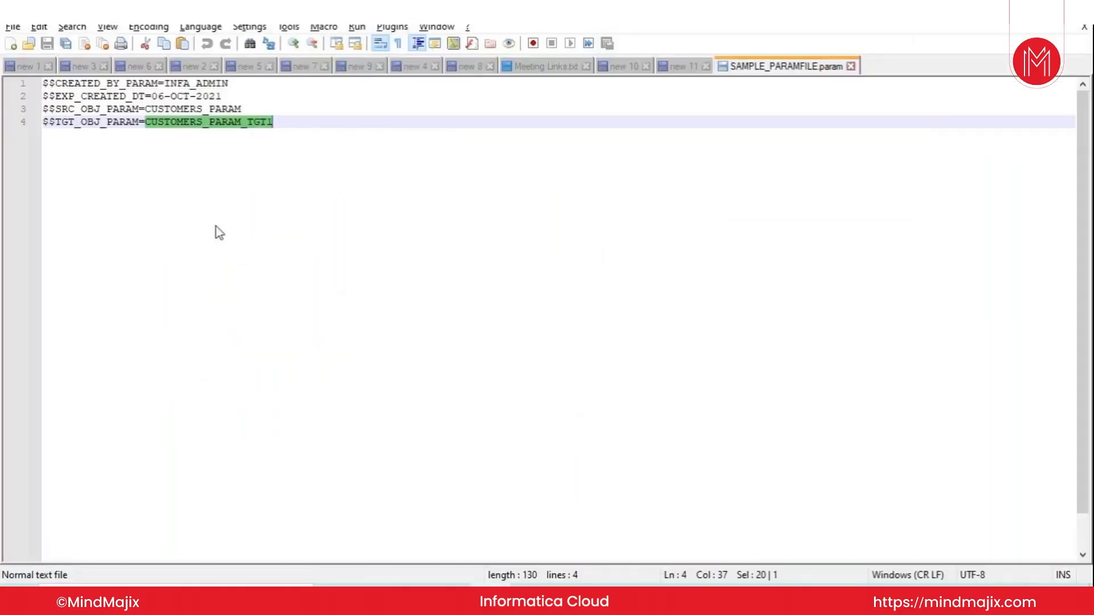
{"action": "left_click", "coordinate": [220, 232]}
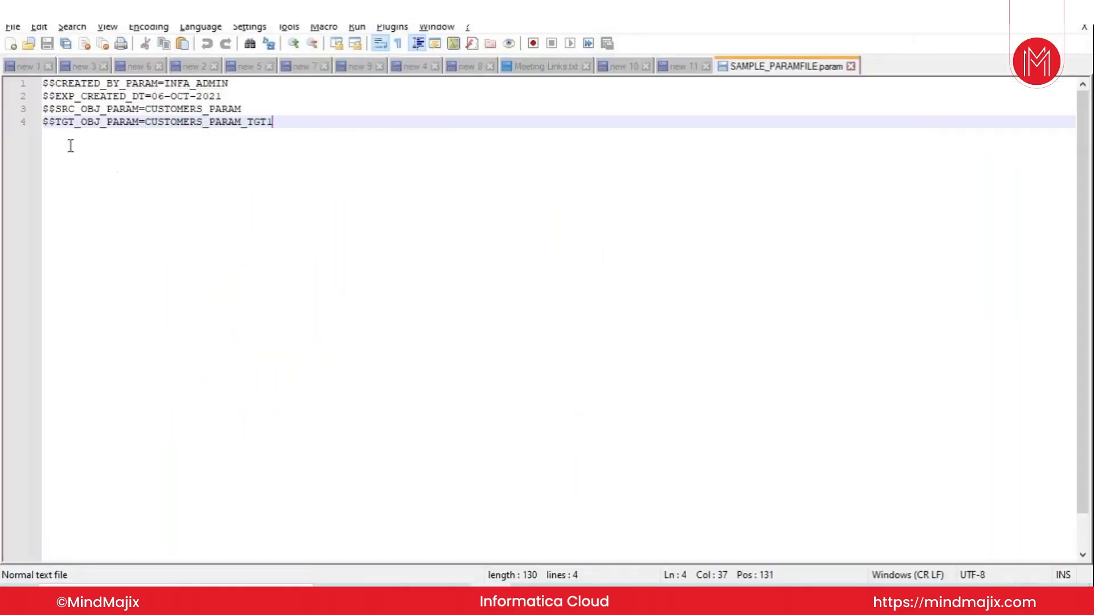
{"action": "double_click", "coordinate": [172, 110]}
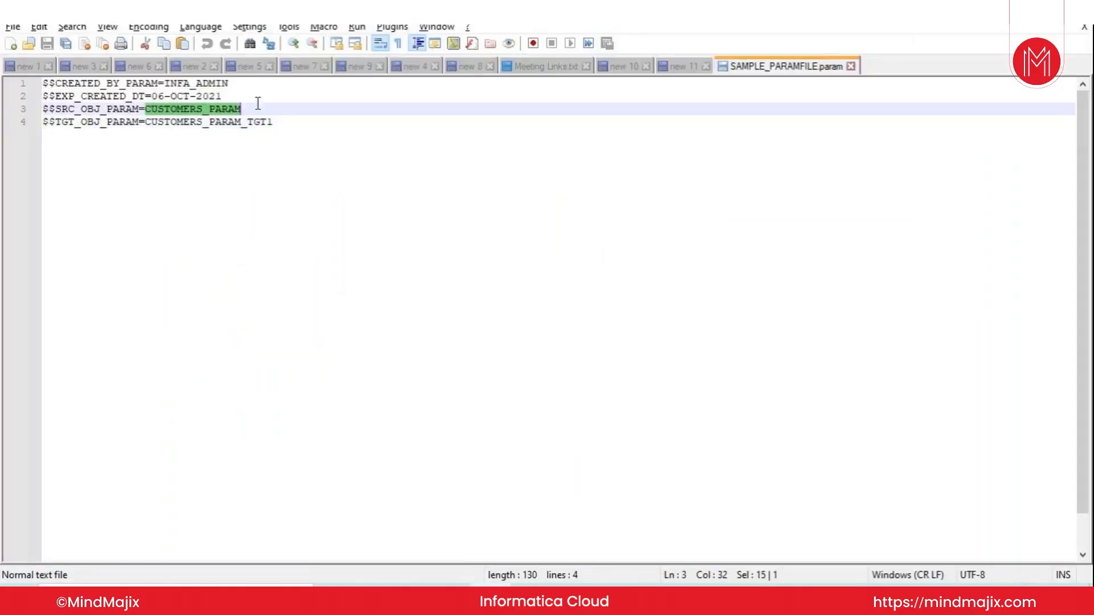
{"action": "left_click", "coordinate": [217, 122]}
{"action": "double_click", "coordinate": [216, 122]}
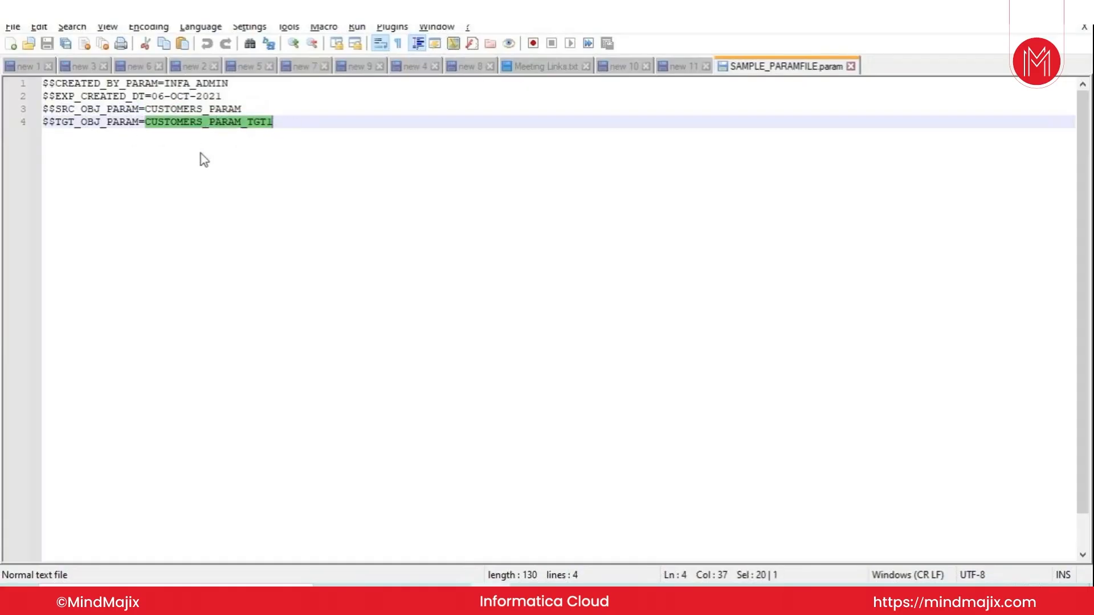
{"action": "key", "text": "alt+Tab"}
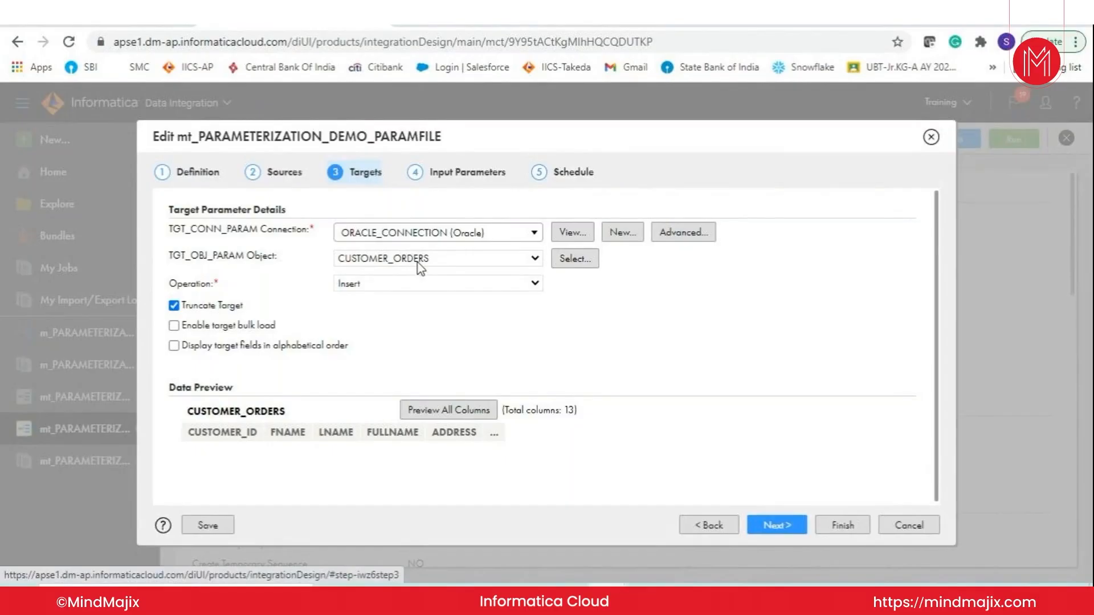
{"action": "key", "text": "alt+Tab"}
{"action": "double_click", "coordinate": [203, 110]}
{"action": "double_click", "coordinate": [203, 123]}
{"action": "key", "text": "alt+Tab"}
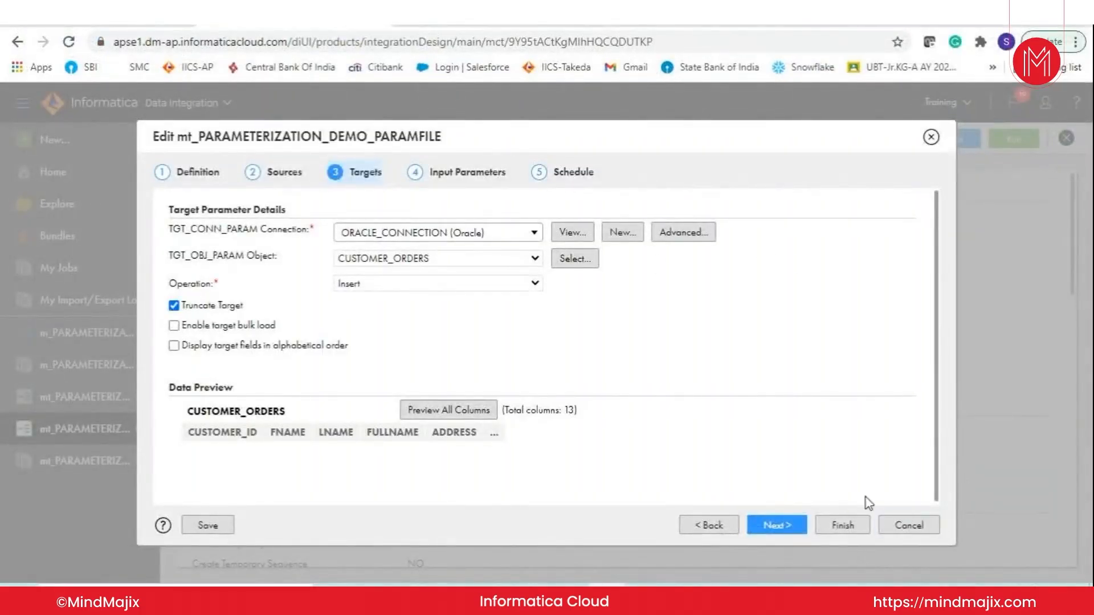
{"action": "left_click", "coordinate": [915, 531]}
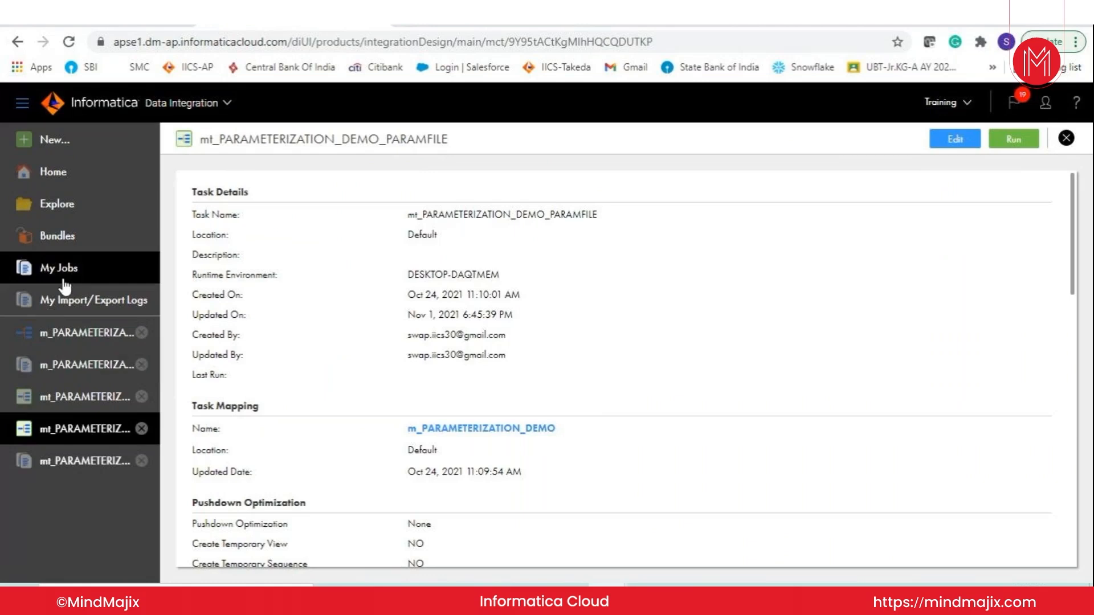
Return to the My Jobs list and close two of the open job detail pages
{"action": "left_click", "coordinate": [63, 280]}
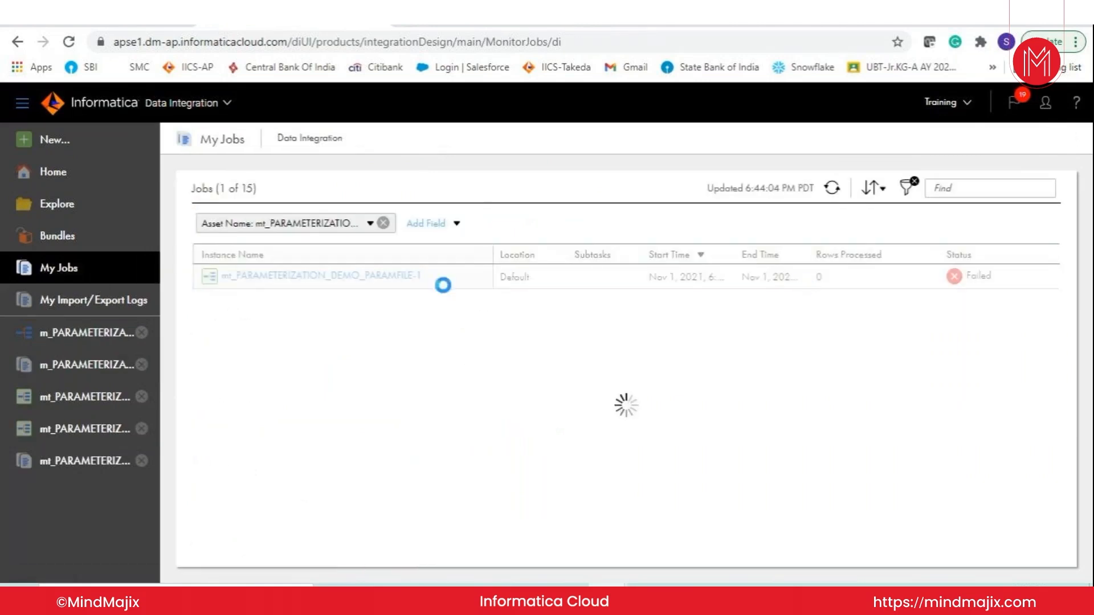
{"action": "left_click", "coordinate": [141, 460]}
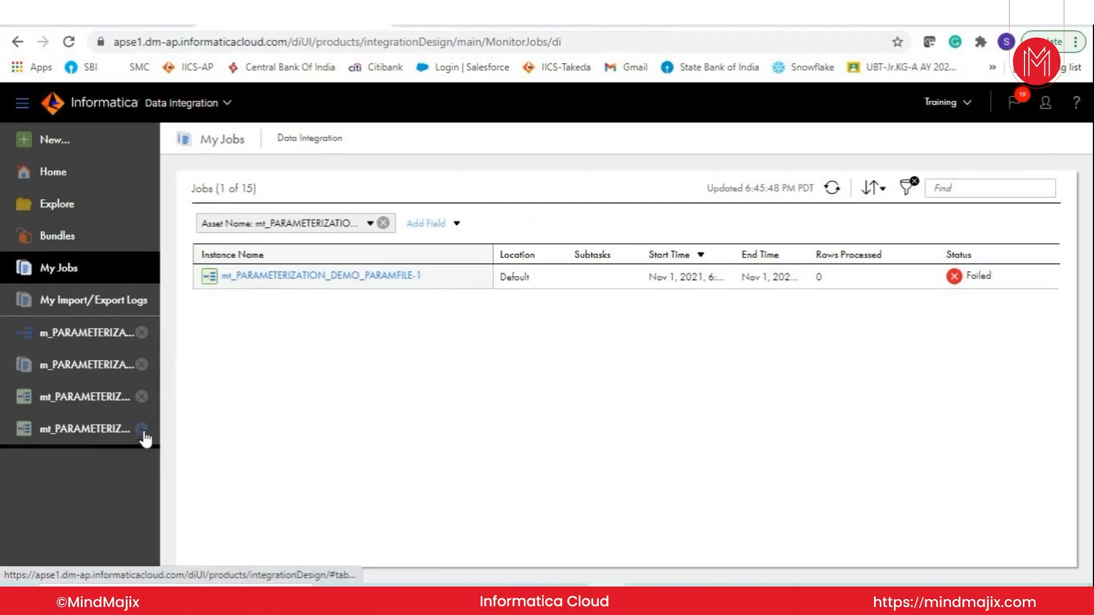
{"action": "left_click", "coordinate": [142, 364]}
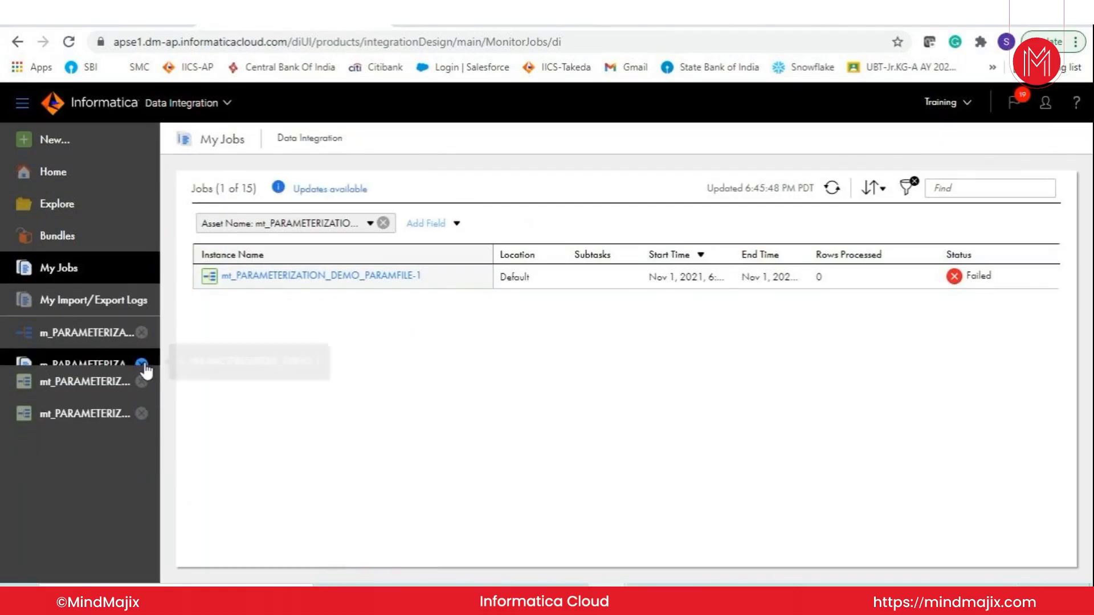
Download the failed mt_PARAMETERIZATION_DEMO_PARAMFILE-1 job's session log to the Desktop as mt_PARAMETERIZATION_DEMO_PARAMFILE_1.log and open it
{"action": "left_click", "coordinate": [387, 278]}
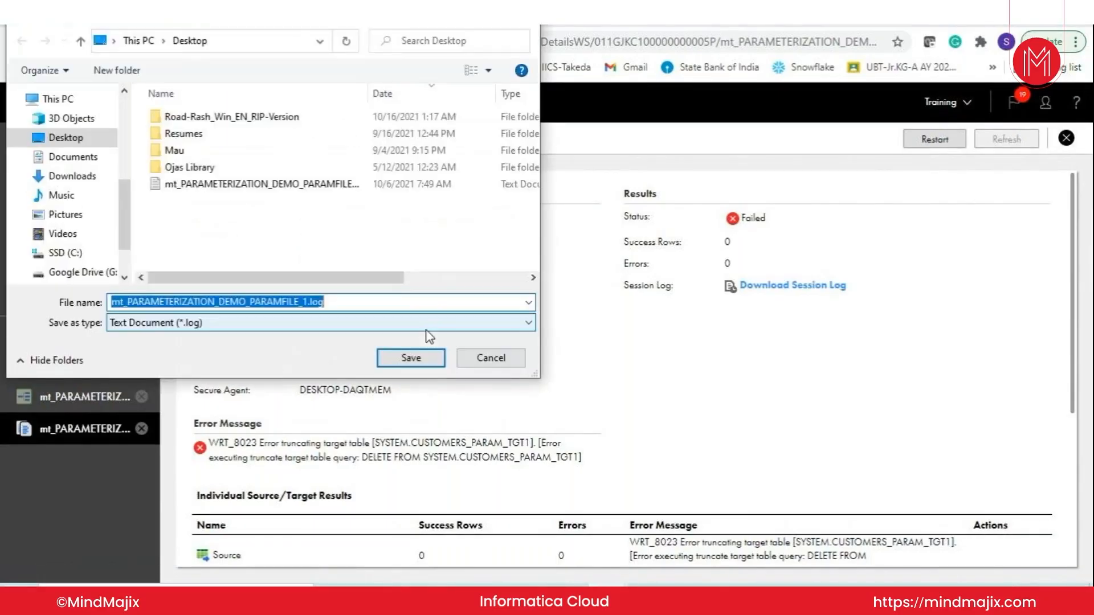
{"action": "left_click", "coordinate": [415, 357]}
{"action": "left_click", "coordinate": [112, 548]}
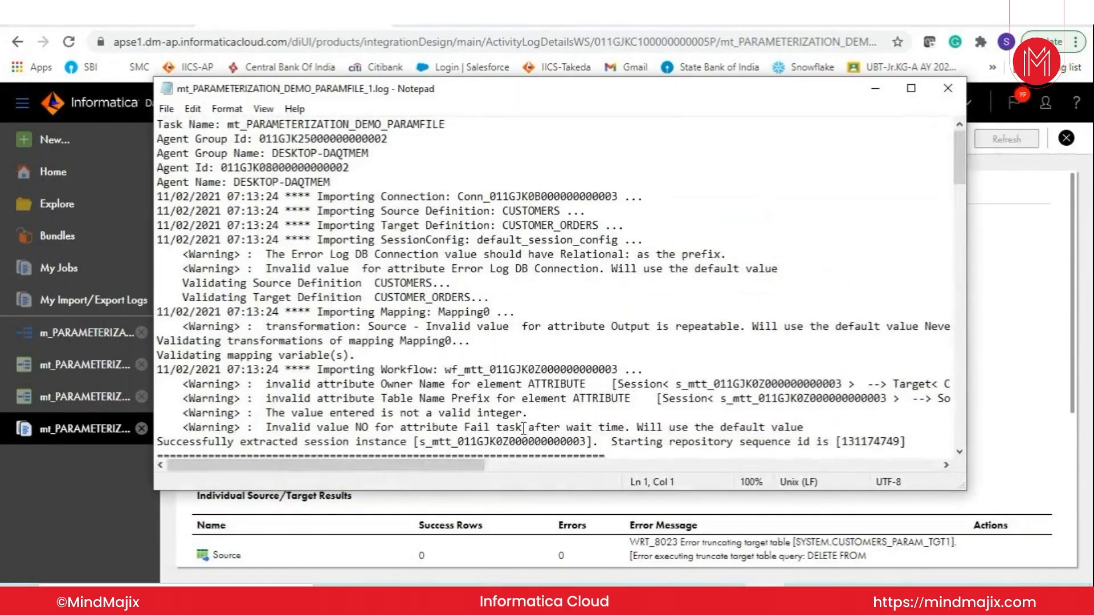
Maximize the session log in Notepad and search it for ERROR
{"action": "left_click", "coordinate": [910, 87]}
{"action": "left_click", "coordinate": [737, 138]}
{"action": "key", "text": "ctrl+f"}
{"action": "type", "text": "ERROR"}
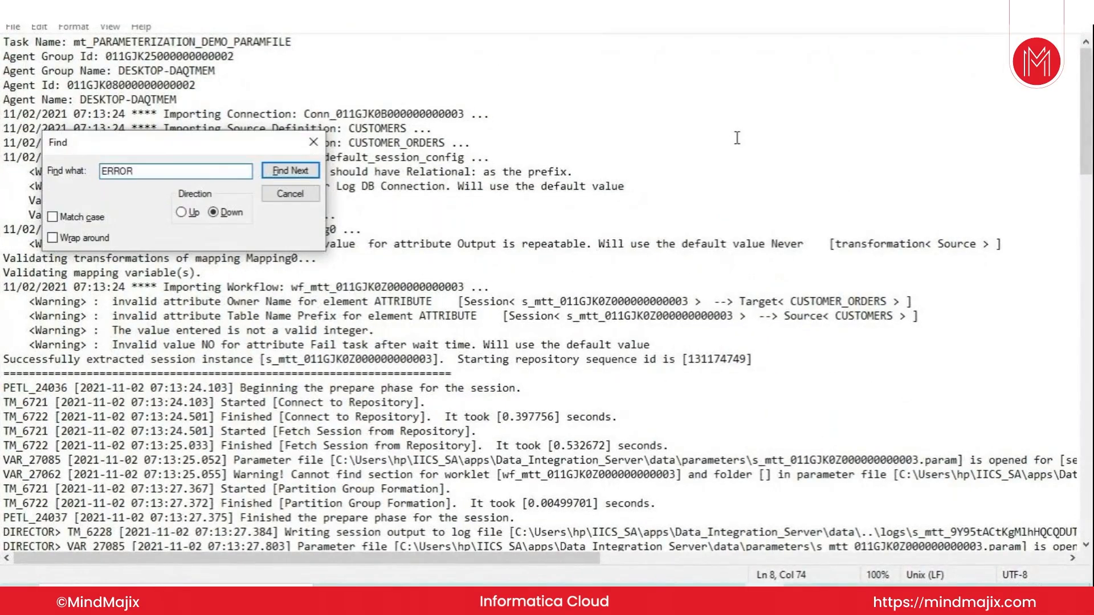
{"action": "key", "text": "Return"}
{"action": "key", "text": "Return"}
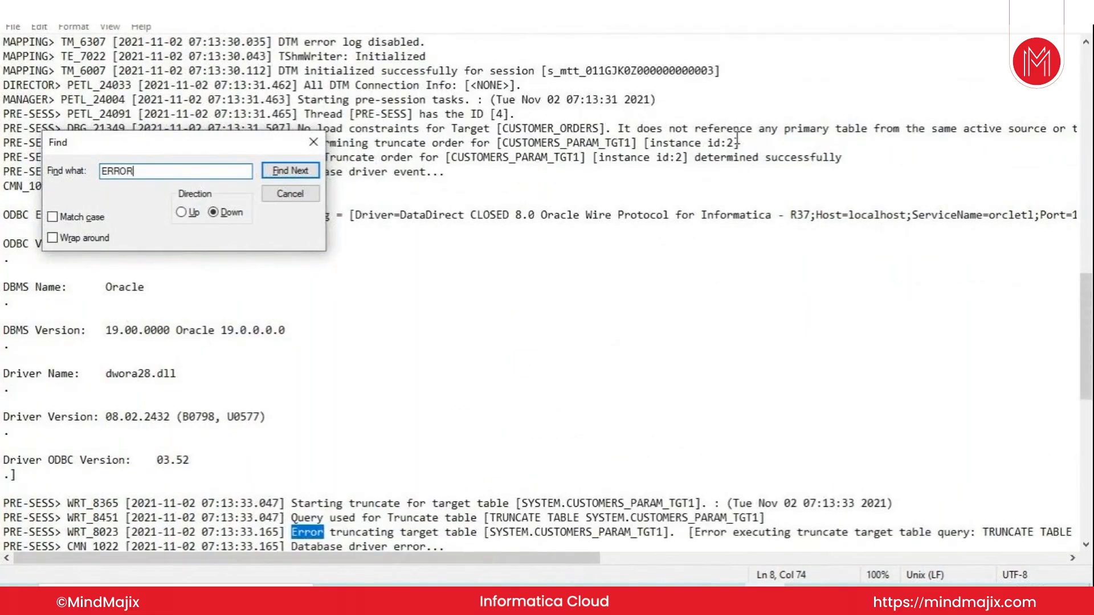
Examine the log's truncate error entries for CUSTOMERS_PARAM_TGT1, and put the log window aside
{"action": "left_click", "coordinate": [314, 142]}
{"action": "scroll", "coordinate": [674, 483], "scroll_direction": "down", "scroll_amount": 2}
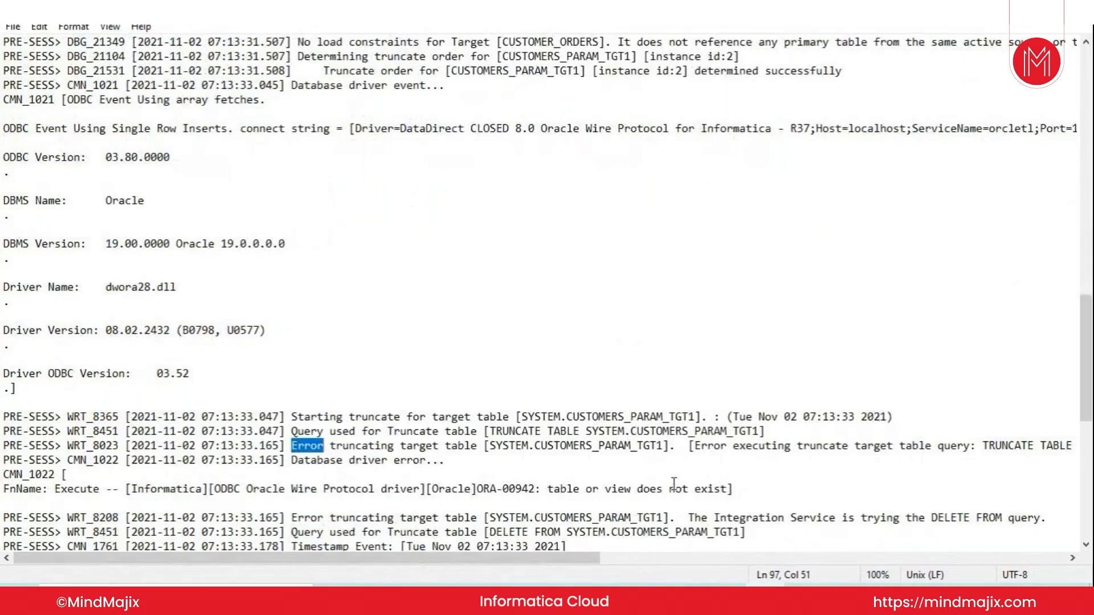
{"action": "left_click_drag", "start_coordinate": [730, 446], "coordinate": [291, 445]}
{"action": "left_click", "coordinate": [768, 358]}
{"action": "left_click_drag", "start_coordinate": [1090, 339], "coordinate": [1087, 91]}
{"action": "left_click", "coordinate": [826, 86]}
{"action": "left_click", "coordinate": [1002, 11]}
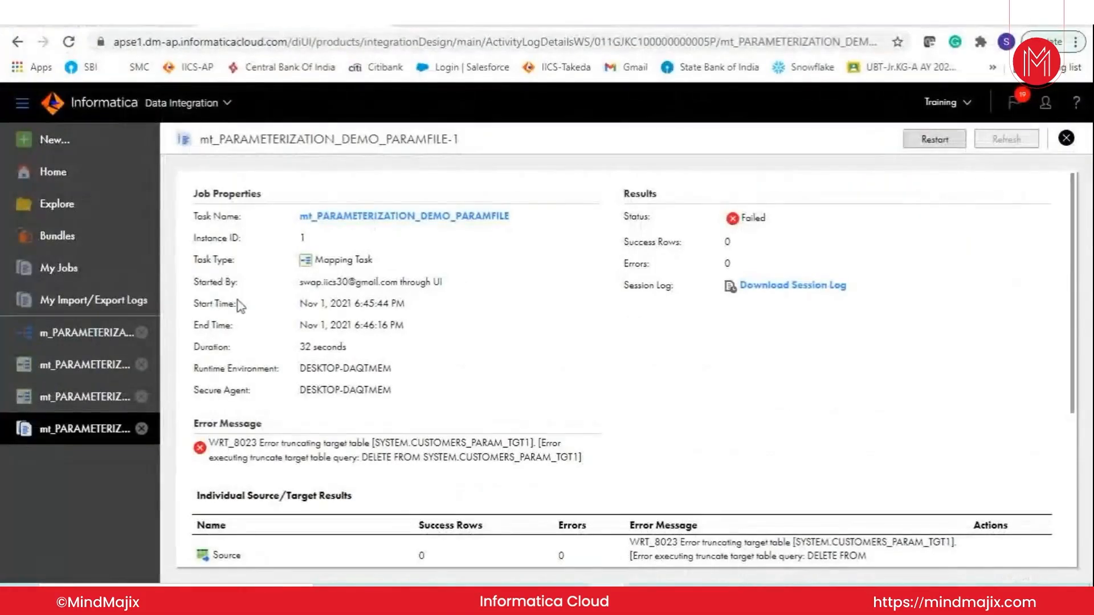
Review the input parameters and parameter file settings of the mt_PARAMETERIZATION_DEMO_PARAMFILE task in Informatica
{"action": "left_click", "coordinate": [108, 397]}
{"action": "scroll", "coordinate": [570, 365], "scroll_direction": "down", "scroll_amount": 5}
{"action": "scroll", "coordinate": [535, 394], "scroll_direction": "down", "scroll_amount": 6}
{"action": "scroll", "coordinate": [455, 433], "scroll_direction": "up", "scroll_amount": 3}
{"action": "double_click", "coordinate": [429, 443]}
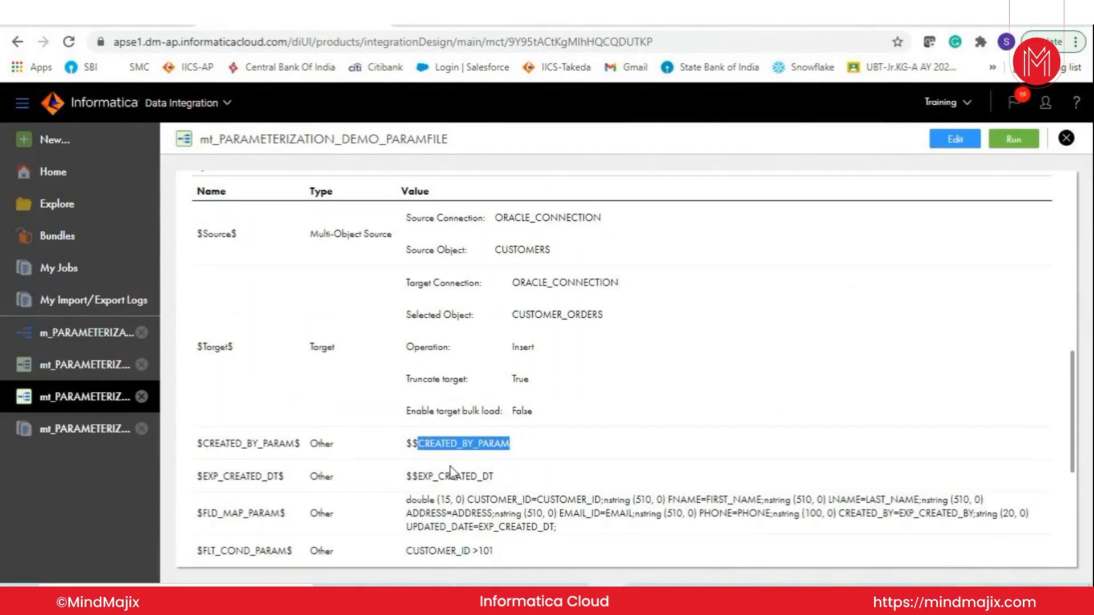
{"action": "scroll", "coordinate": [450, 473], "scroll_direction": "down", "scroll_amount": 2}
{"action": "scroll", "coordinate": [541, 353], "scroll_direction": "up", "scroll_amount": 4}
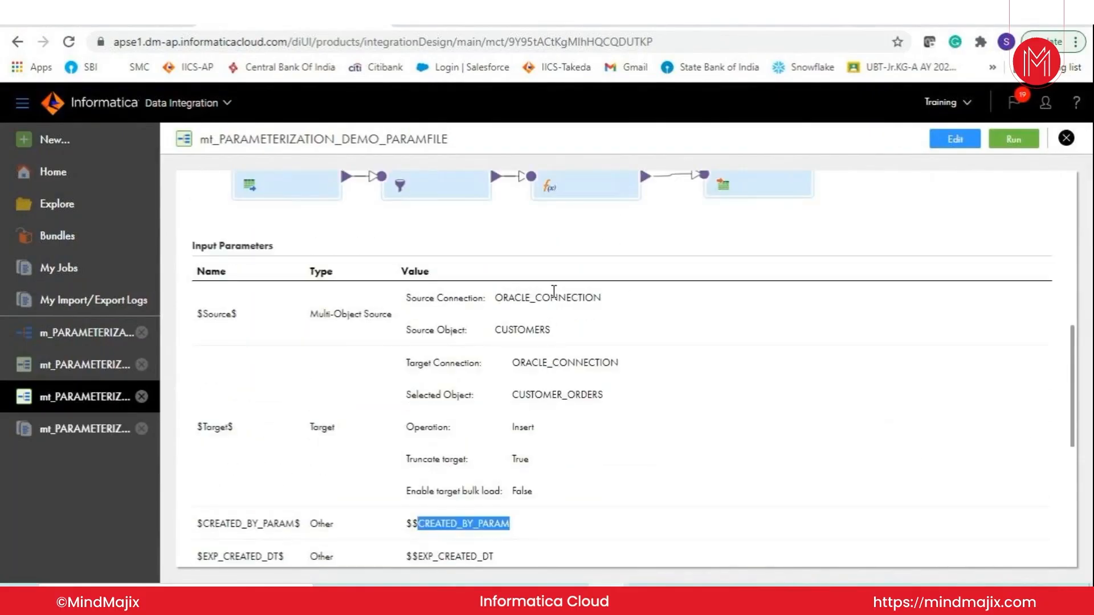
{"action": "key", "text": "alt+Tab"}
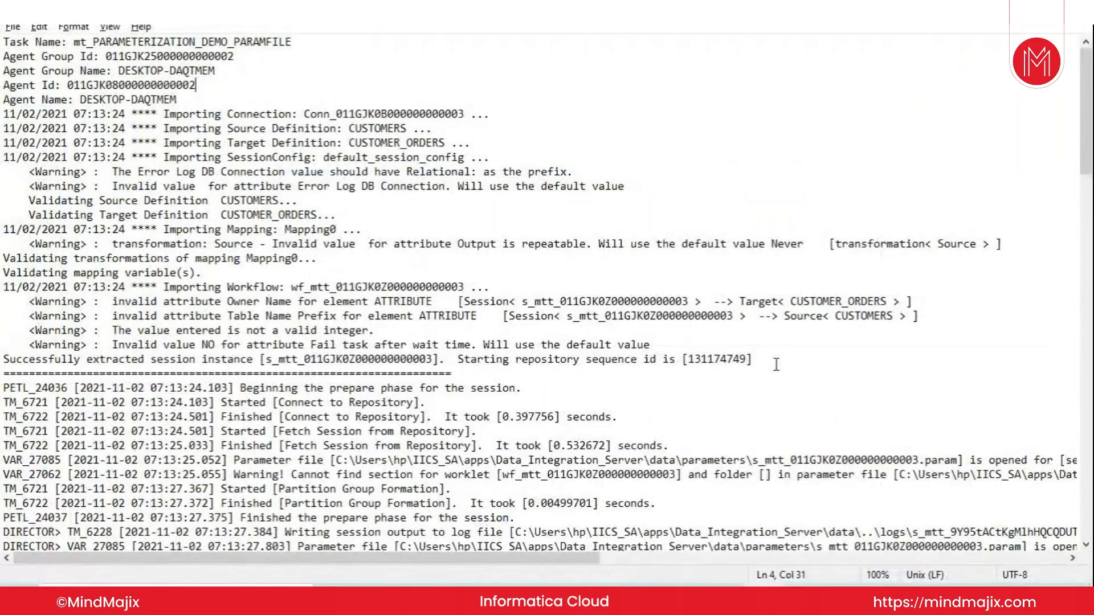
{"action": "key", "text": "alt+Tab"}
{"action": "scroll", "coordinate": [599, 436], "scroll_direction": "down", "scroll_amount": 6}
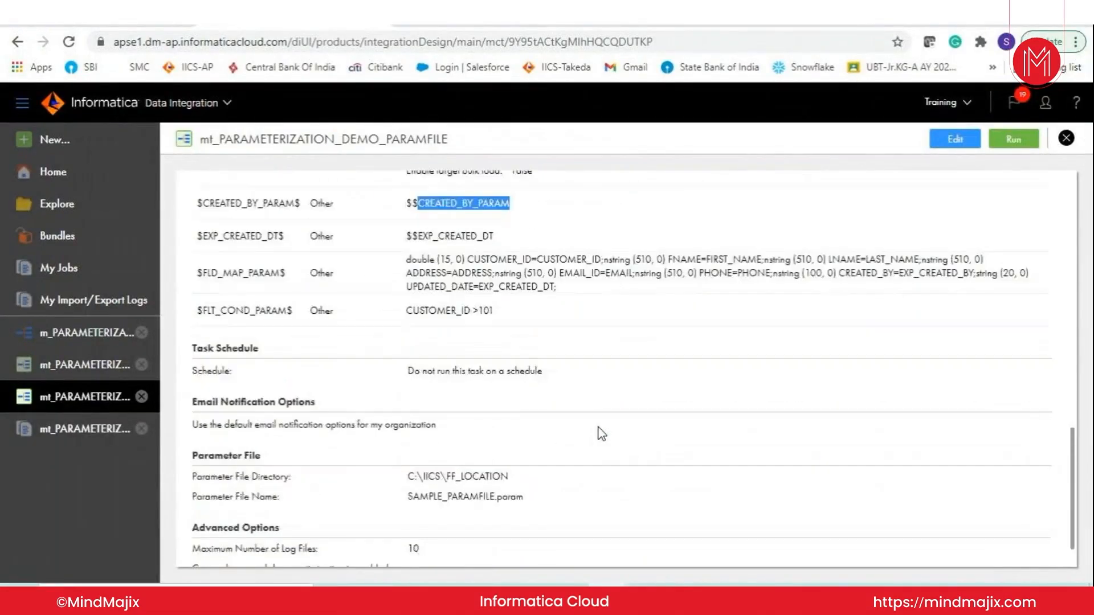
{"action": "scroll", "coordinate": [599, 436], "scroll_direction": "up", "scroll_amount": 3}
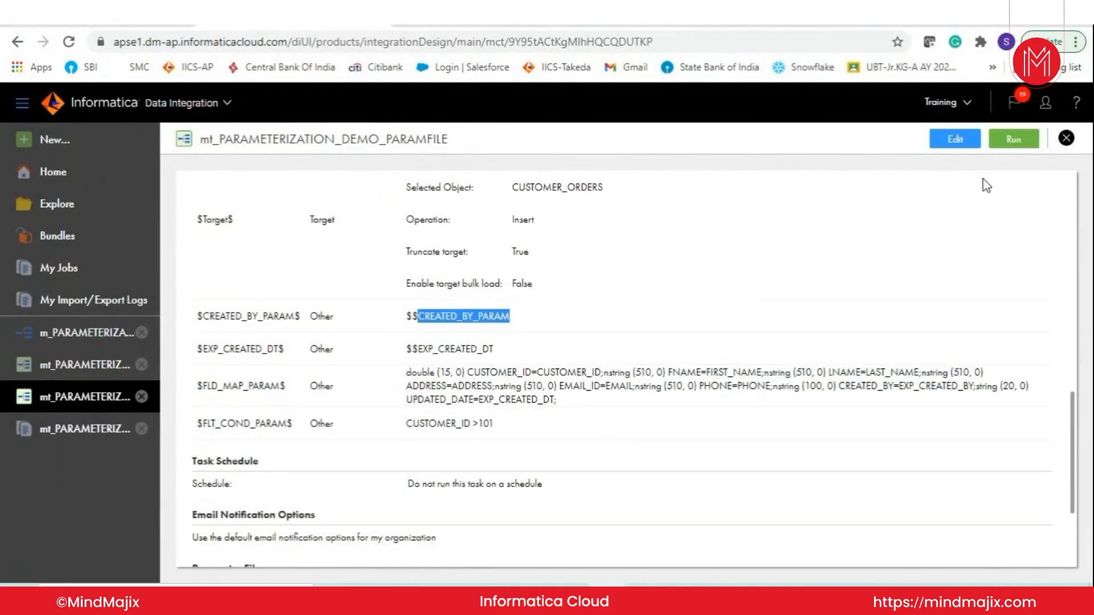
Take the SRC_OBJ_PARAM value CUSTOMERS_PARAM from SAMPLE_PARAMFILE.param and search the session log for it
{"action": "key", "text": "alt+Tab"}
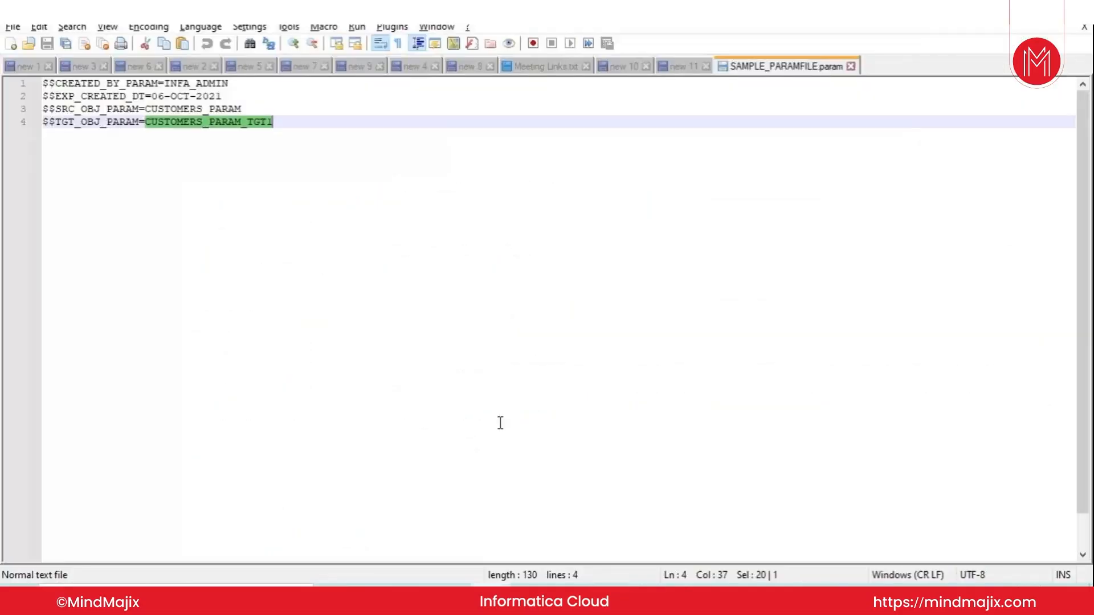
{"action": "left_click", "coordinate": [158, 110]}
{"action": "double_click", "coordinate": [159, 110]}
{"action": "key", "text": "alt+Tab"}
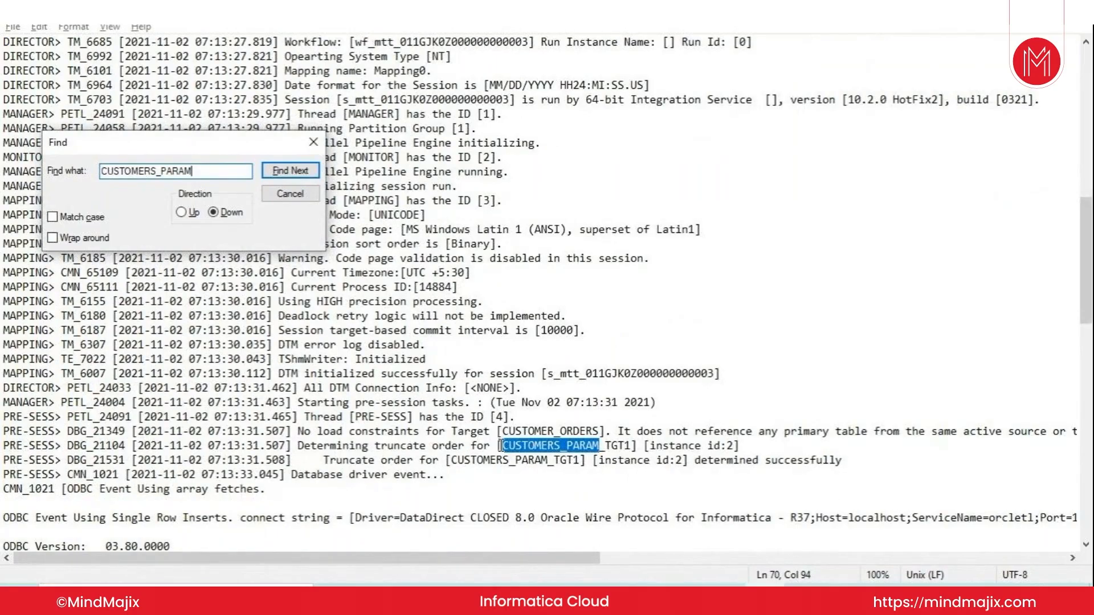
{"action": "left_click", "coordinate": [563, 446]}
{"action": "double_click", "coordinate": [563, 446]}
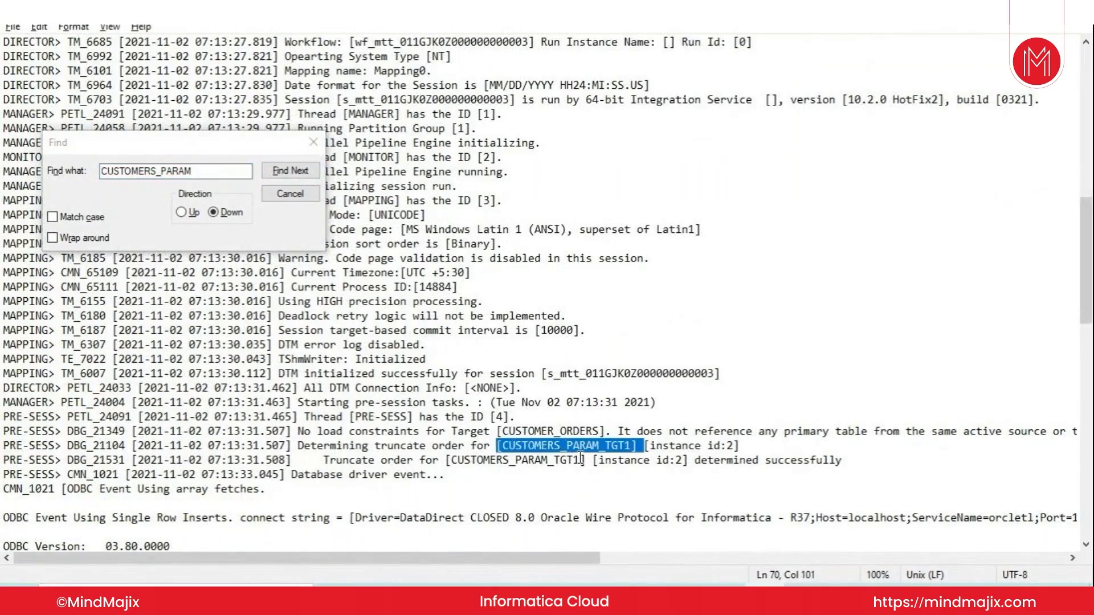
Compare the TGT_OBJ_PARAM value CUSTOMERS_PARAM_TGT1 in the parameter file with the truncate order entries in the session log
{"action": "key", "text": "alt+Tab"}
{"action": "double_click", "coordinate": [228, 122]}
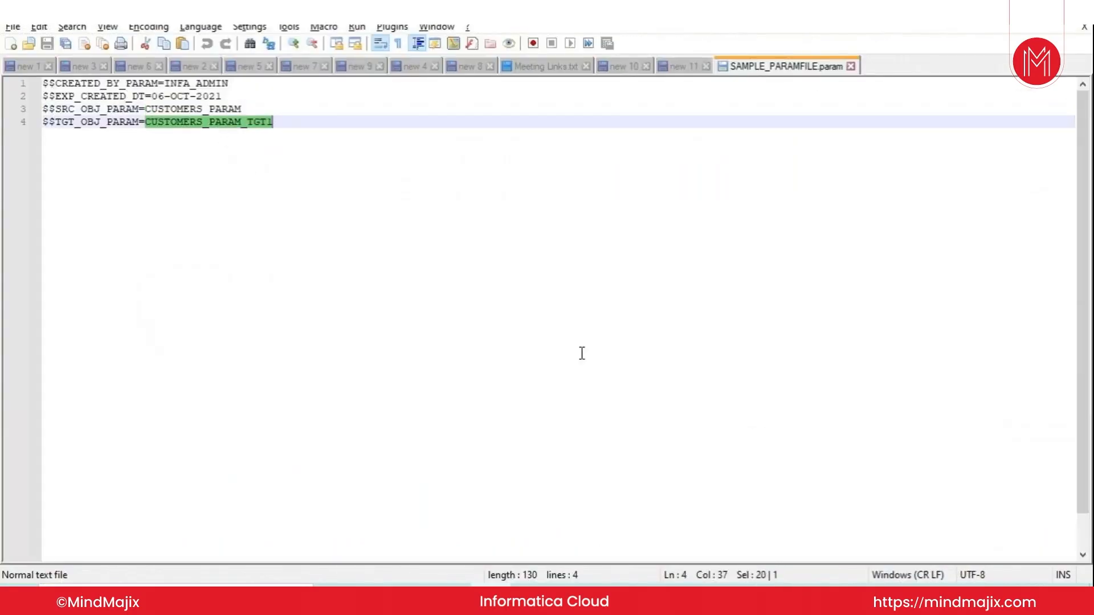
{"action": "key", "text": "alt+Tab"}
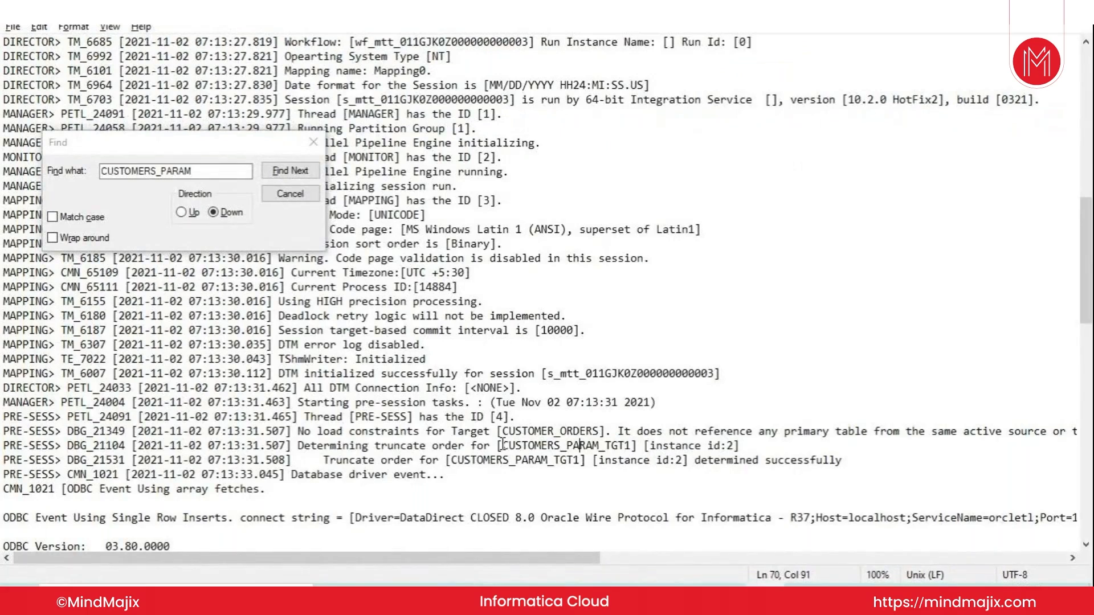
{"action": "left_click_drag", "start_coordinate": [503, 446], "coordinate": [630, 445]}
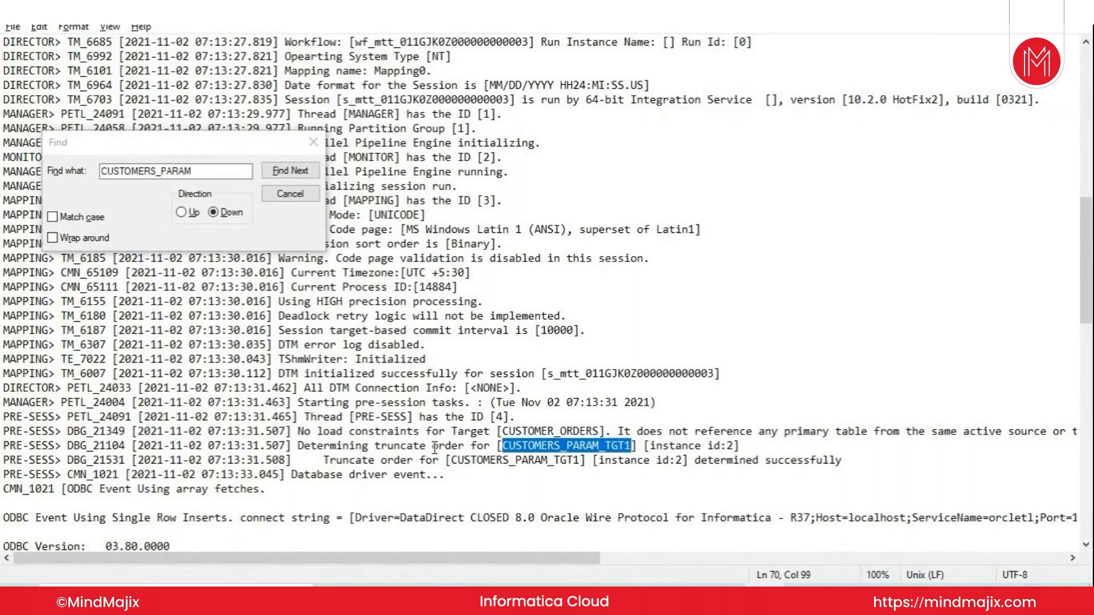
{"action": "left_click", "coordinate": [313, 142]}
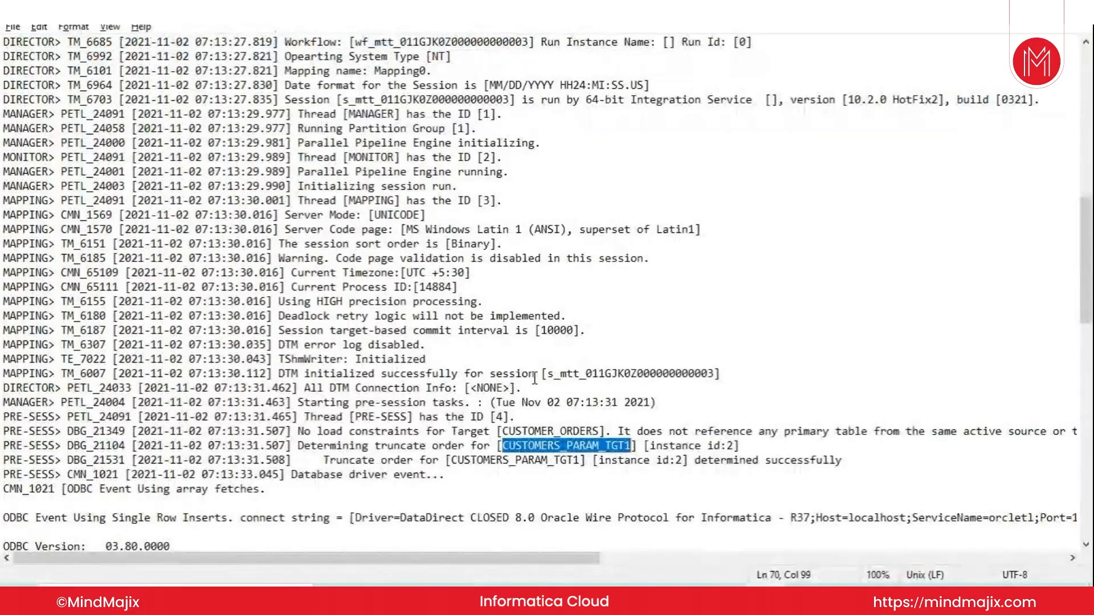
{"action": "left_click_drag", "start_coordinate": [497, 445], "coordinate": [643, 446]}
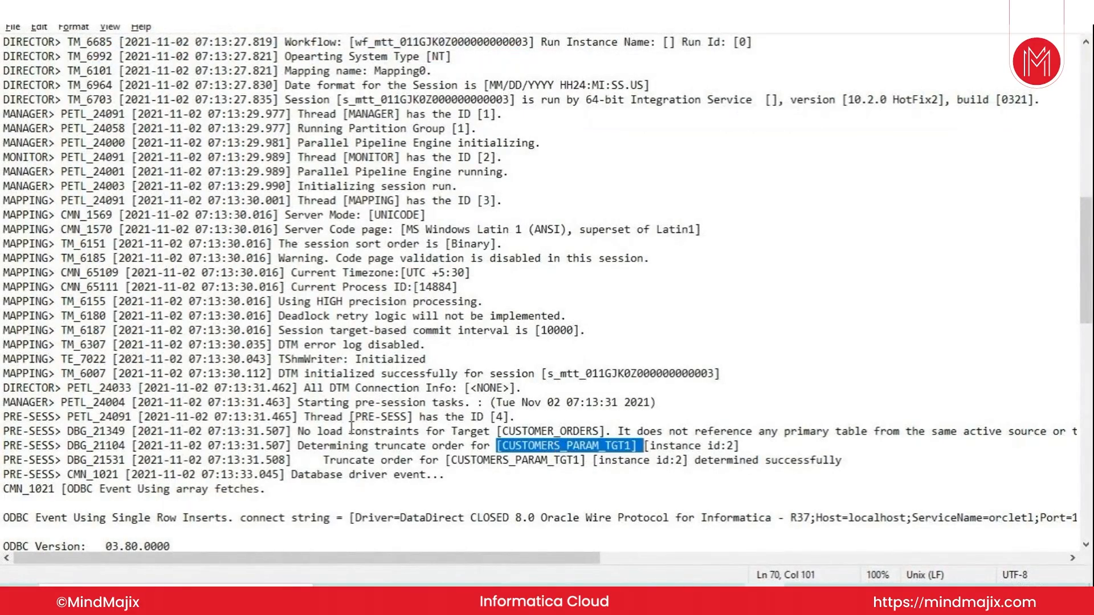
{"action": "scroll", "coordinate": [352, 427], "scroll_direction": "down", "scroll_amount": 2}
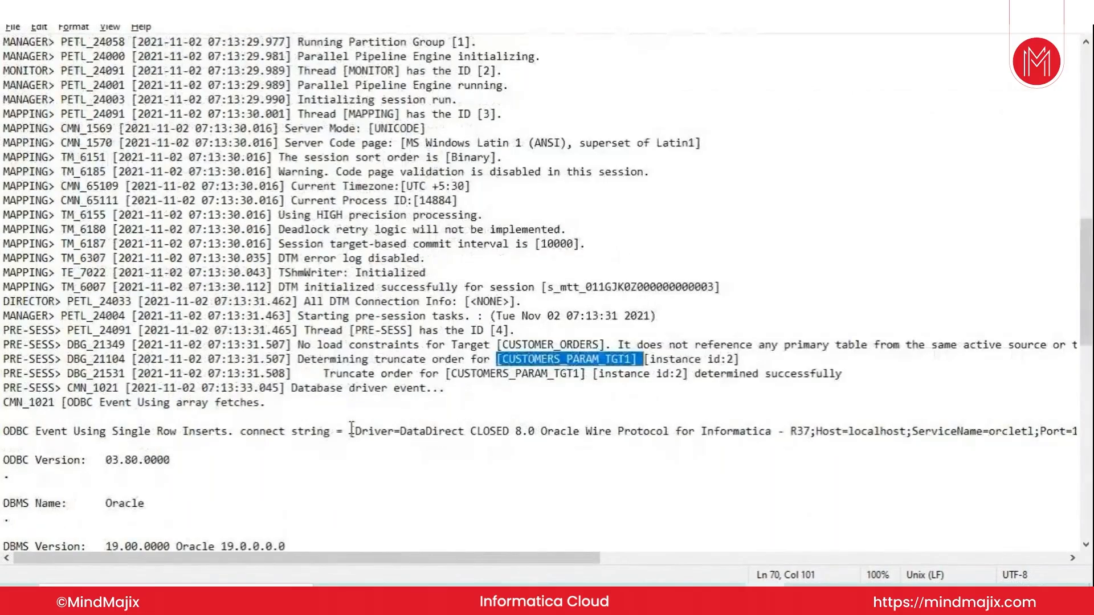
{"action": "left_click_drag", "start_coordinate": [432, 560], "coordinate": [346, 469]}
{"action": "scroll", "coordinate": [353, 433], "scroll_direction": "down", "scroll_amount": 5}
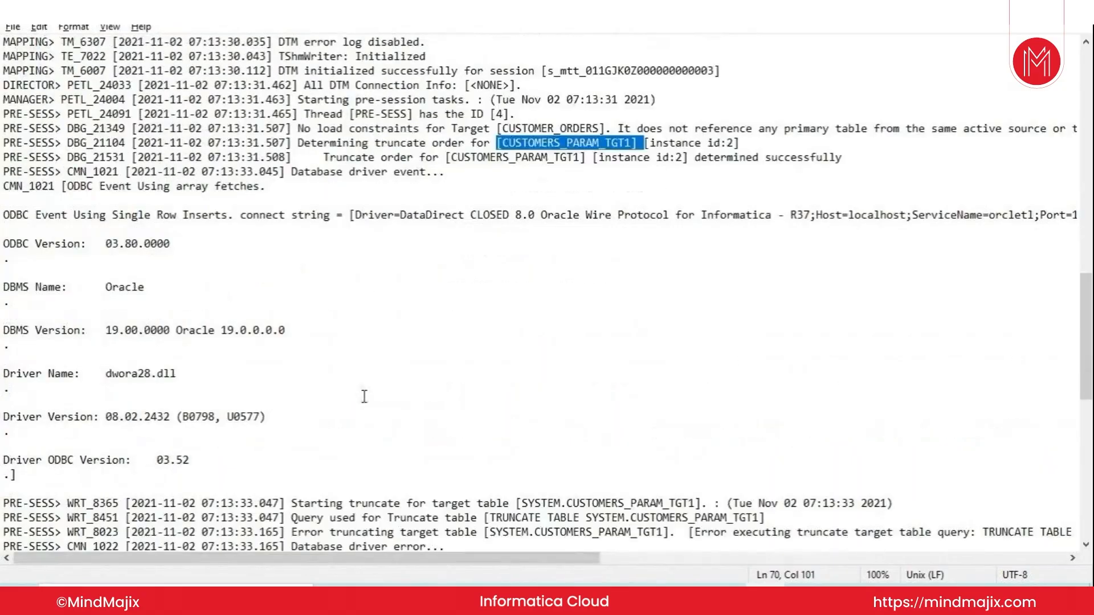
Copy the source object name CUSTOMERS_PARAM from the SRC_OBJ_PARAM line of the parameter file
{"action": "key", "text": "alt+Tab"}
{"action": "double_click", "coordinate": [203, 109]}
{"action": "key", "text": "ctrl+c"}
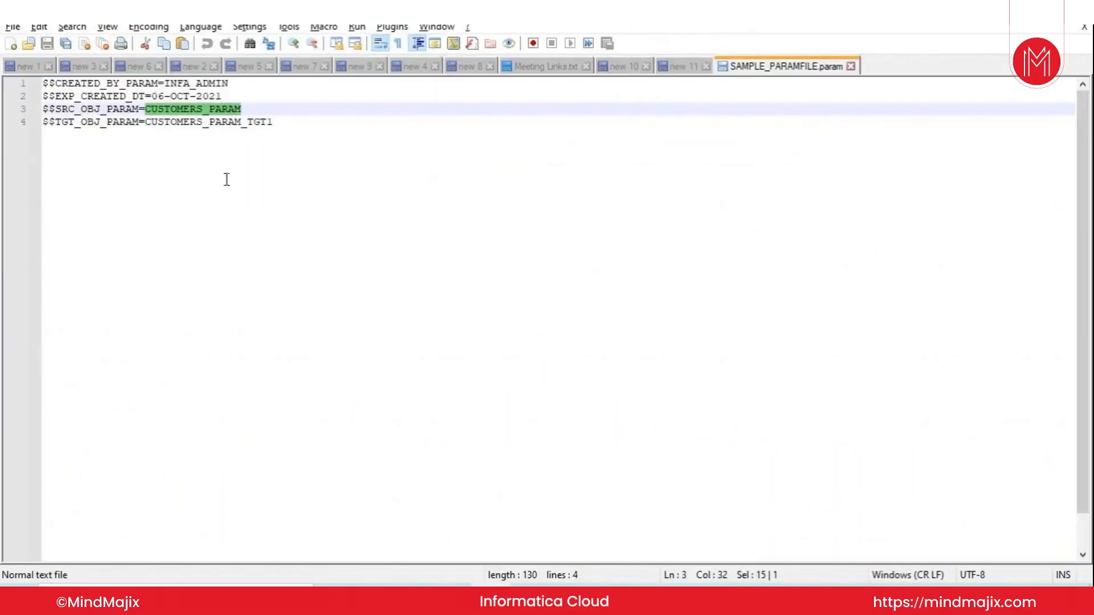
Step through the session log's occurrences of CUSTOMERS_PARAM, and close the search
{"action": "key", "text": "alt+Tab"}
{"action": "left_click", "coordinate": [433, 200]}
{"action": "key", "text": "ctrl+f"}
{"action": "key", "text": "ctrl+v"}
{"action": "key", "text": "Return"}
{"action": "key", "text": "Return"}
{"action": "key", "text": "Return"}
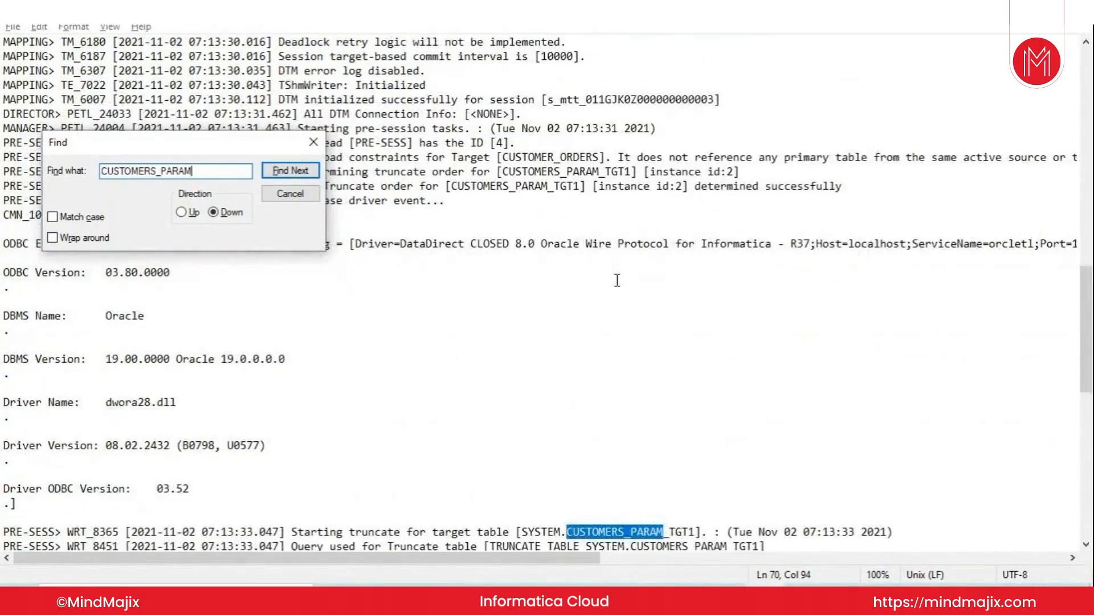
{"action": "key", "text": "Return"}
{"action": "left_click", "coordinate": [292, 173]}
{"action": "left_click", "coordinate": [293, 174]}
{"action": "left_click", "coordinate": [295, 174]}
{"action": "left_click", "coordinate": [295, 173]}
{"action": "left_click", "coordinate": [314, 142]}
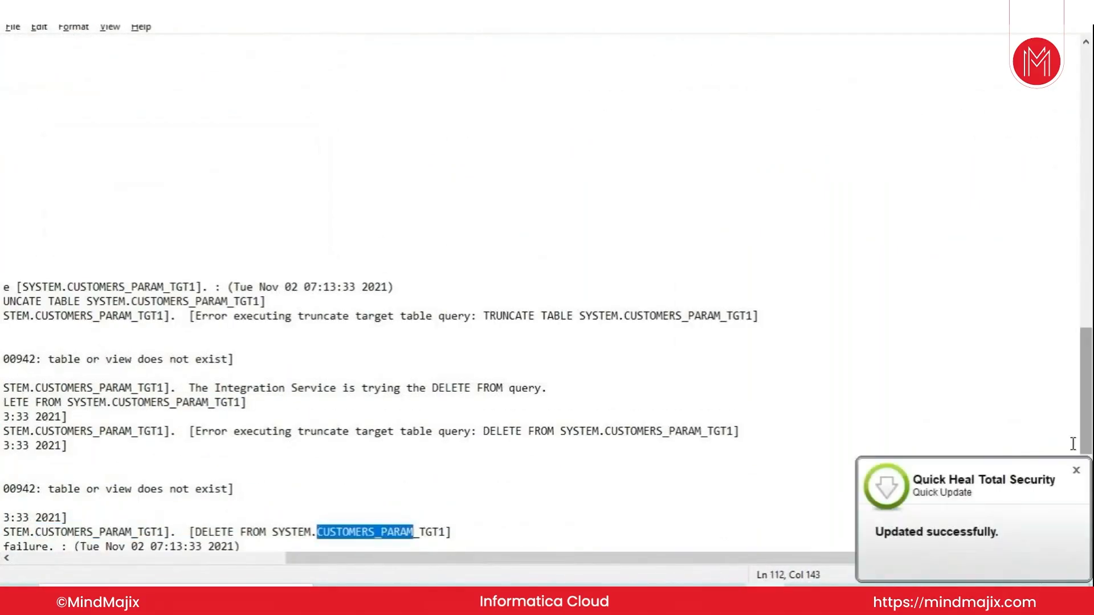
{"action": "left_click", "coordinate": [618, 562]}
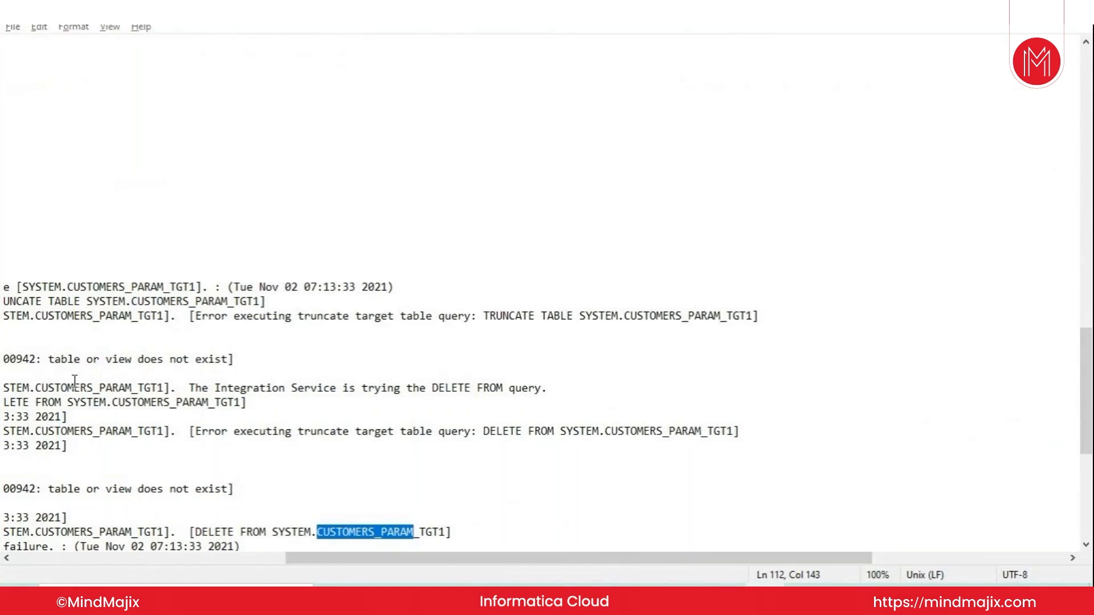
Recheck the SRC_OBJ_PARAM value CUSTOMERS_PARAM in the parameter file and switch to the orcletl worksheet in SQL Developer
{"action": "key", "text": "alt+Tab"}
{"action": "key", "text": "alt+Tab"}
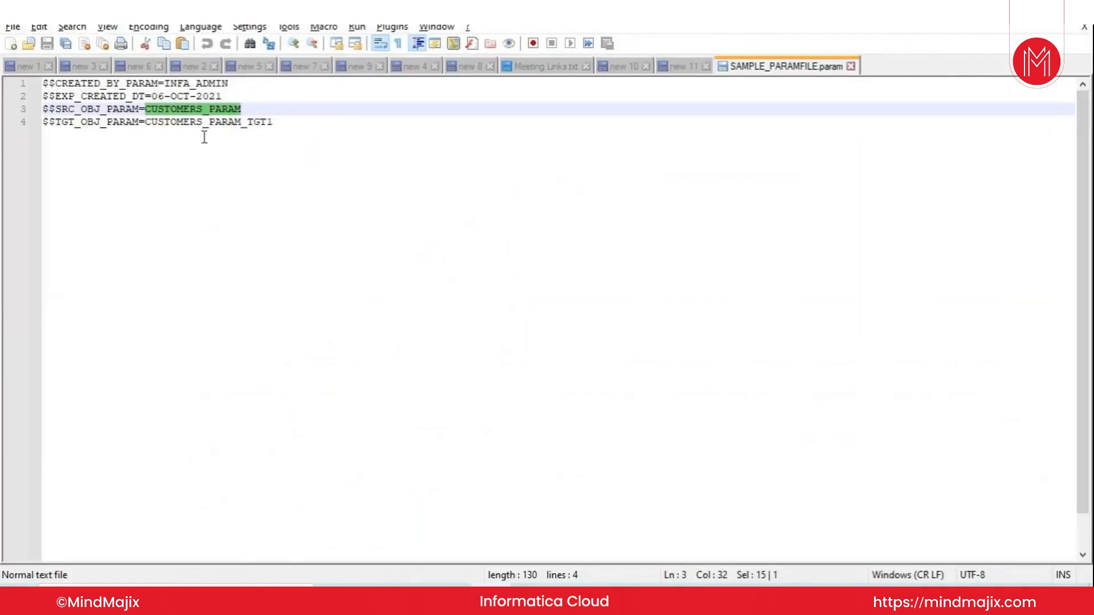
{"action": "key", "text": "alt+Tab"}
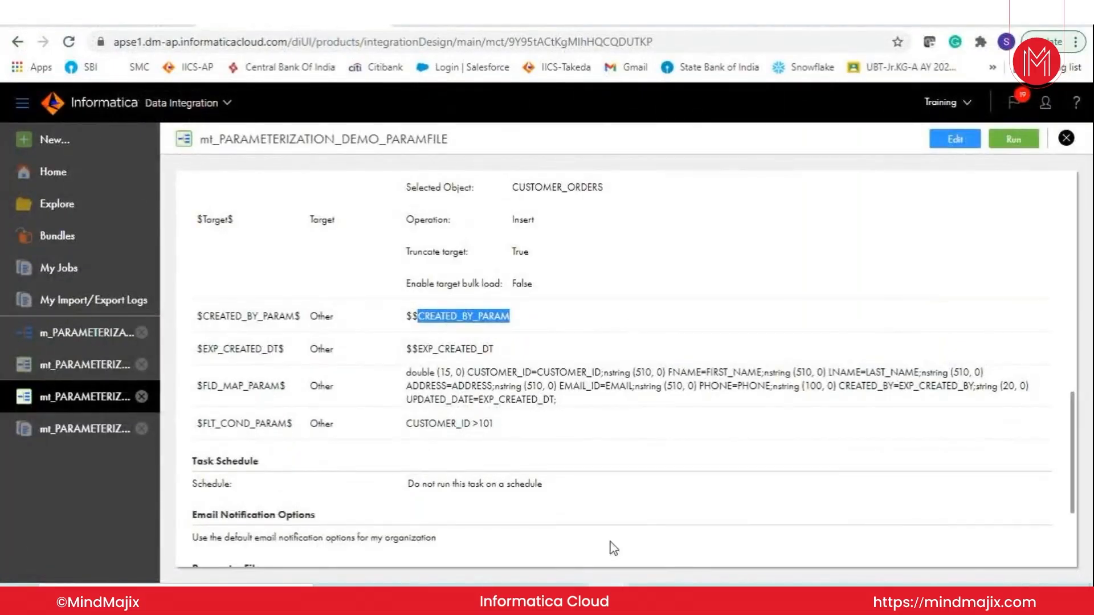
{"action": "key", "text": "alt+Tab"}
{"action": "left_click", "coordinate": [196, 109]}
{"action": "double_click", "coordinate": [196, 109]}
{"action": "key", "text": "alt+Tab"}
{"action": "key", "text": "alt+Tab"}
{"action": "key", "text": "alt+Tab"}
{"action": "key", "text": "alt+Tab"}
Add the statement CREATE CUSTOMERS_PARAM AS SELECT * FROM CUSTOMERS; below the existing queries and try to run it
{"action": "key", "text": "Return"}
{"action": "key", "text": "Return"}
{"action": "type", "text": "CREATE"}
{"action": "double_click", "coordinate": [397, 257]}
{"action": "key", "text": "ctrl+c"}
{"action": "left_click", "coordinate": [367, 298]}
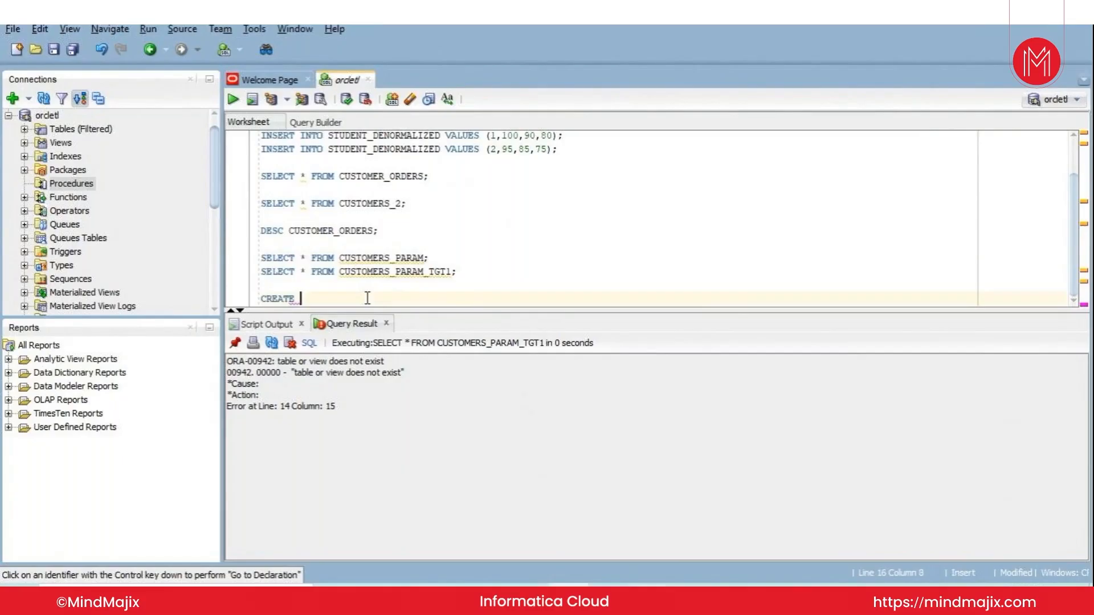
{"action": "key", "text": "ctrl+v"}
{"action": "type", "text": "AS SELECT * FROM CUSTOMER"}
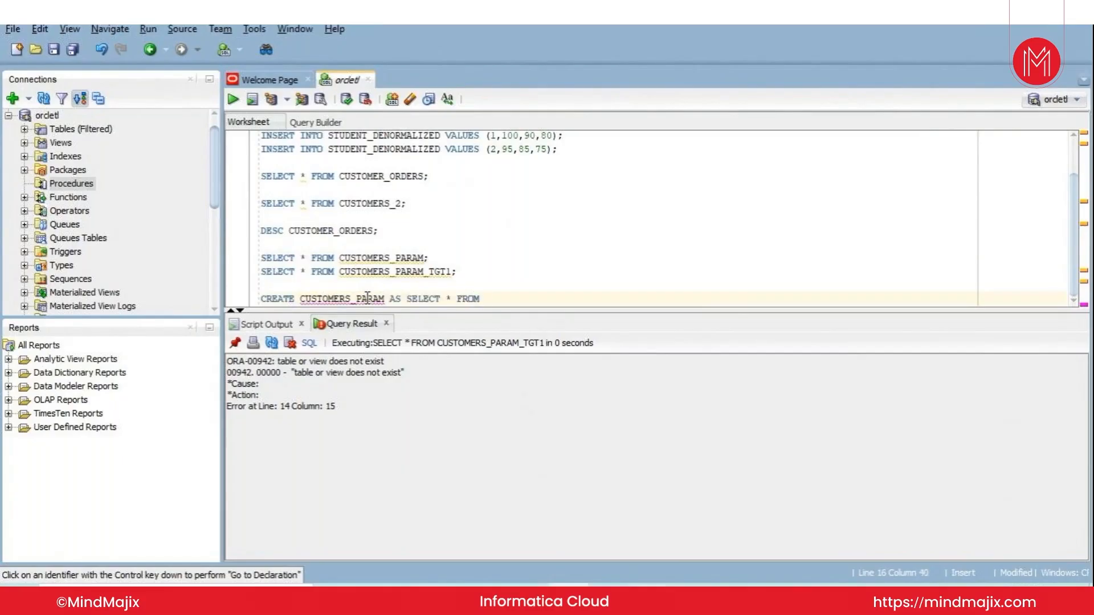
{"action": "key", "text": "ctrl+Return"}
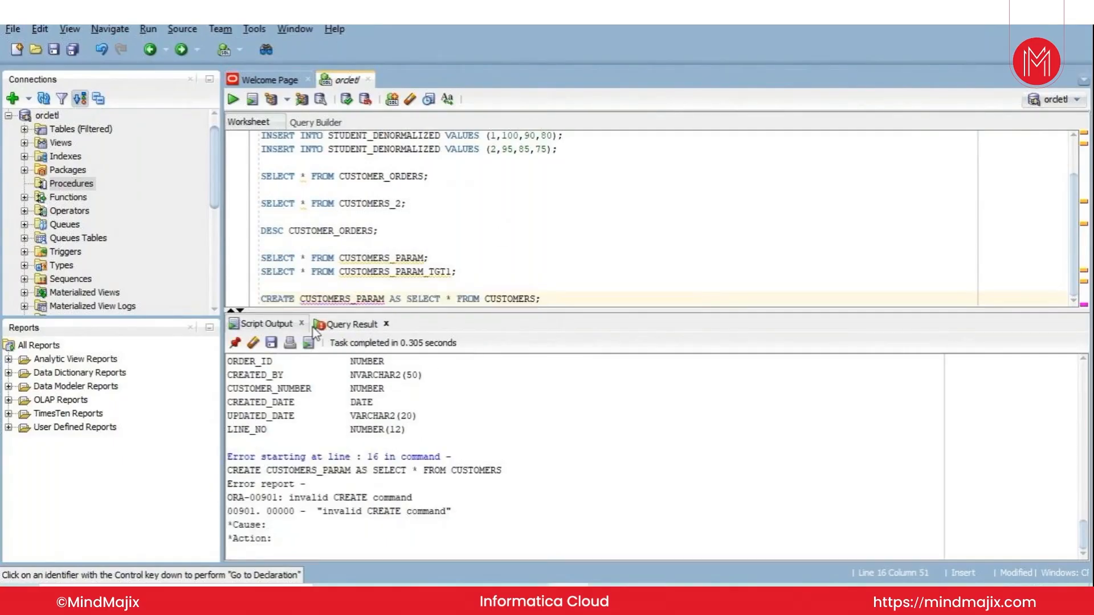
Correct the statement to CREATE TABLE CUSTOMERS_PARAM AS SELECT * FROM CUSTOMERS; and run it
{"action": "left_click", "coordinate": [303, 298]}
{"action": "type", "text": "TABLE"}
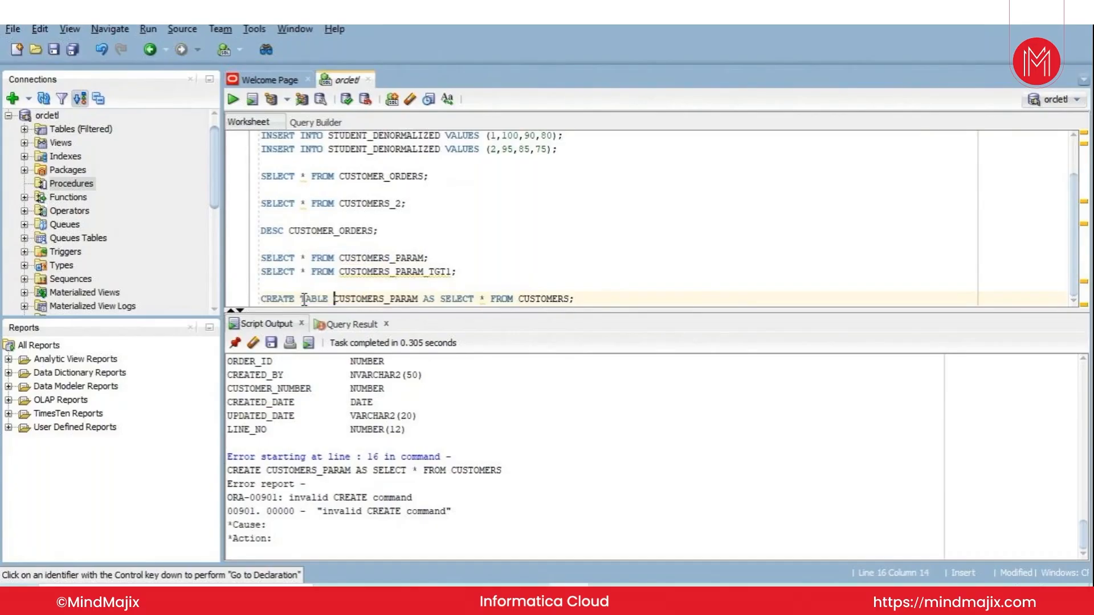
{"action": "key", "text": "F5"}
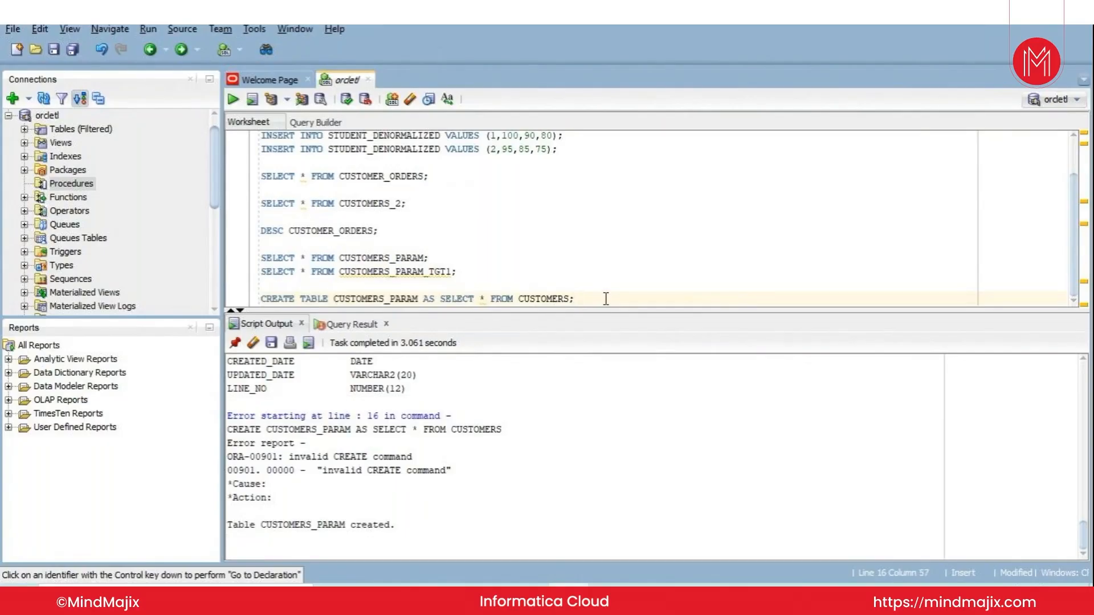
Change the last statement to CREATE TABLE CUSTOMERS_PARAM_TGT1 AS SELECT * FROM CUSTOMER_ORDERS; and run it
{"action": "left_click", "coordinate": [389, 298]}
{"action": "double_click", "coordinate": [389, 299]}
{"action": "key", "text": "ctrl+v"}
{"action": "scroll", "coordinate": [491, 269], "scroll_direction": "up", "scroll_amount": 1}
{"action": "scroll", "coordinate": [494, 271], "scroll_direction": "down", "scroll_amount": 1}
{"action": "double_click", "coordinate": [576, 299]}
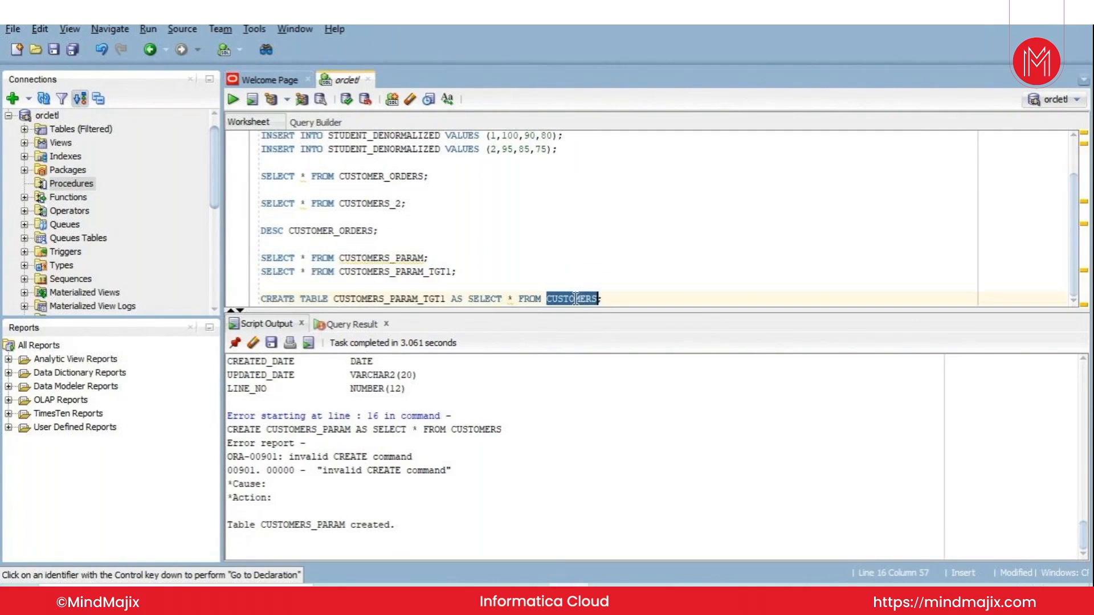
{"action": "left_click", "coordinate": [597, 299]}
{"action": "key", "text": "BackSpace"}
{"action": "type", "text": "_ORDERS"}
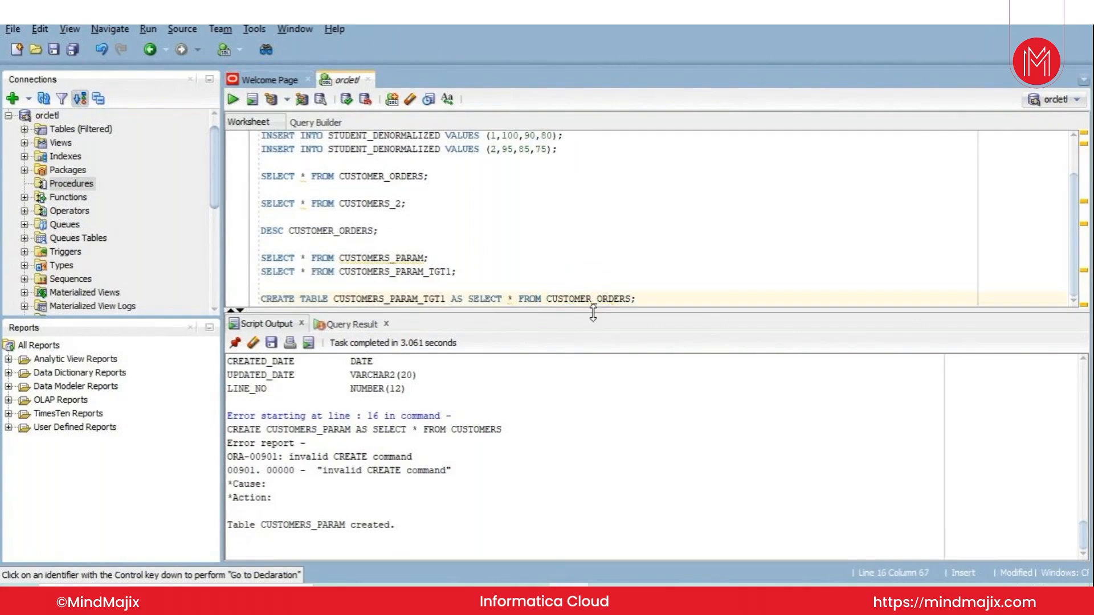
{"action": "key", "text": "ctrl+Return"}
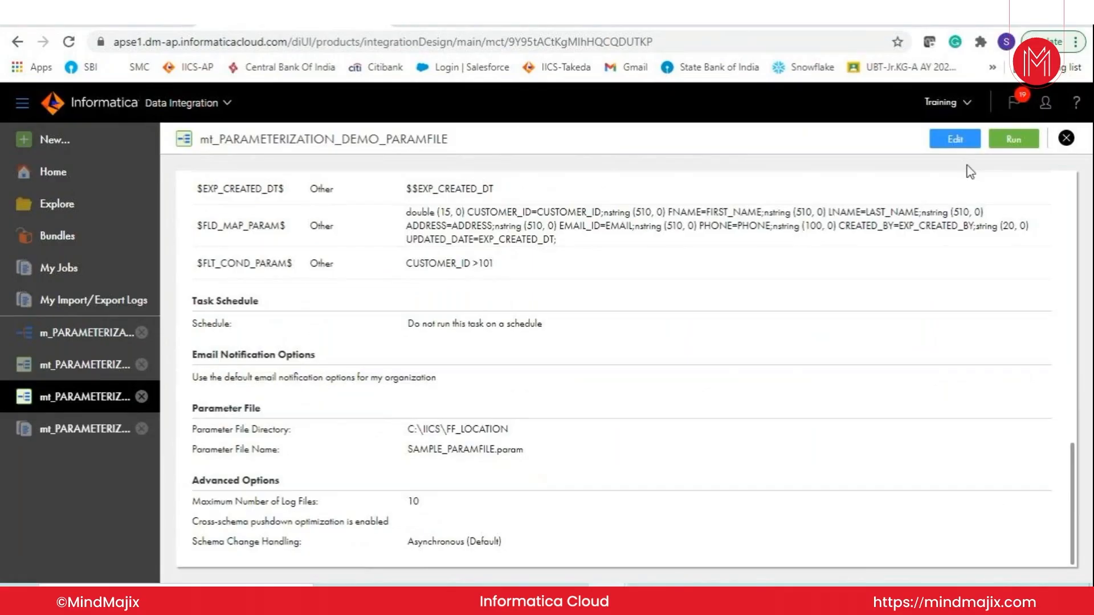
Compare the mapping task's CUSTOMERS and CUSTOMER_ORDERS field mappings in its input parameters with the CREATE TABLE statement, and close the task editor
{"action": "left_click", "coordinate": [963, 140]}
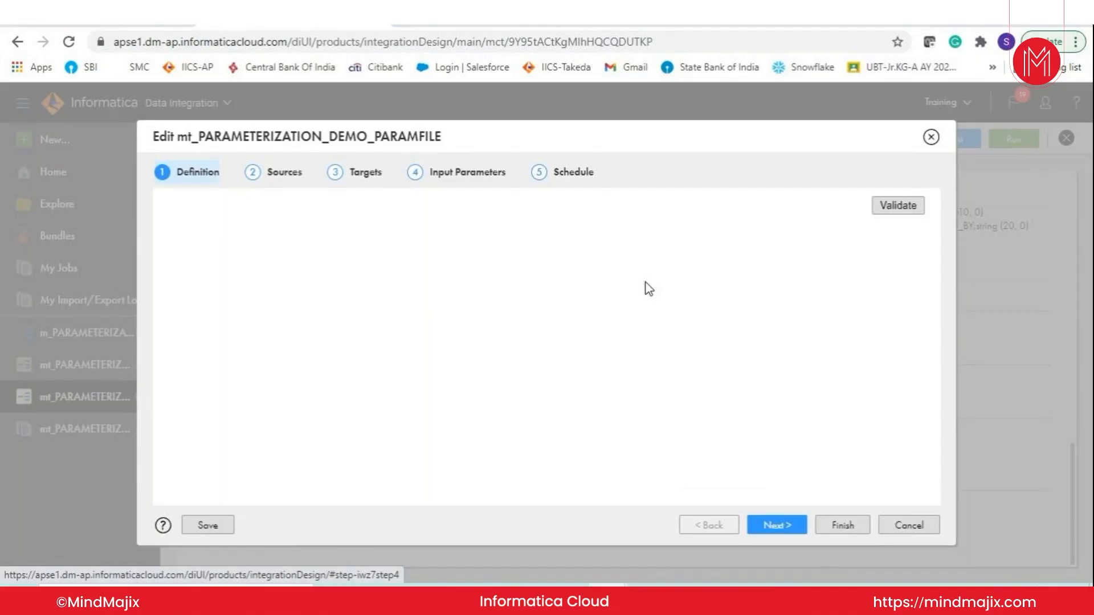
{"action": "scroll", "coordinate": [641, 293], "scroll_direction": "down", "scroll_amount": 5}
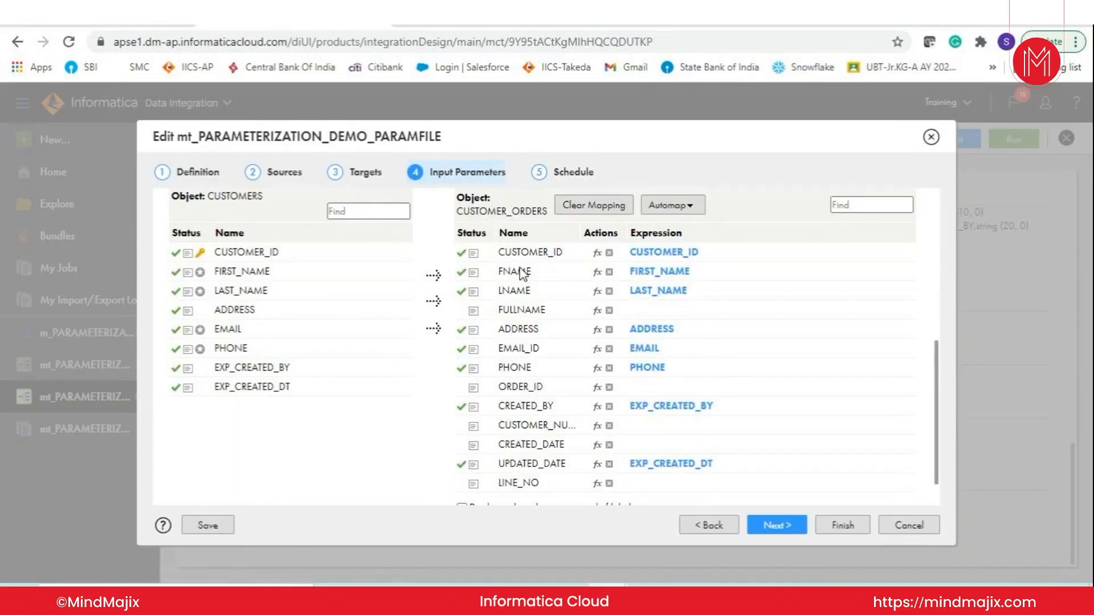
{"action": "scroll", "coordinate": [523, 275], "scroll_direction": "up", "scroll_amount": 3}
{"action": "scroll", "coordinate": [524, 274], "scroll_direction": "up", "scroll_amount": 5}
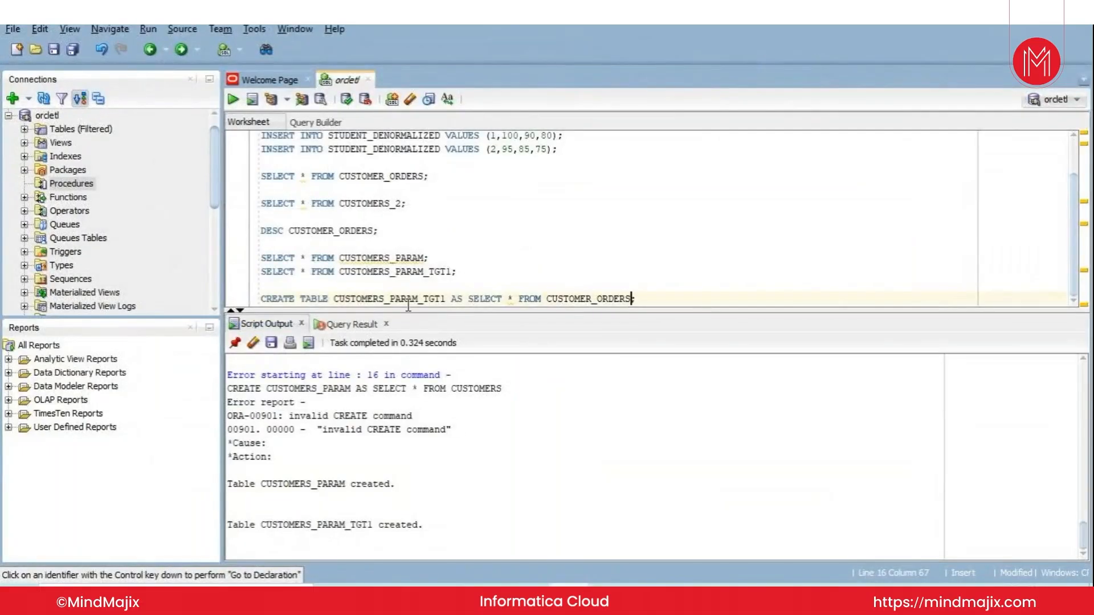
{"action": "double_click", "coordinate": [448, 300]}
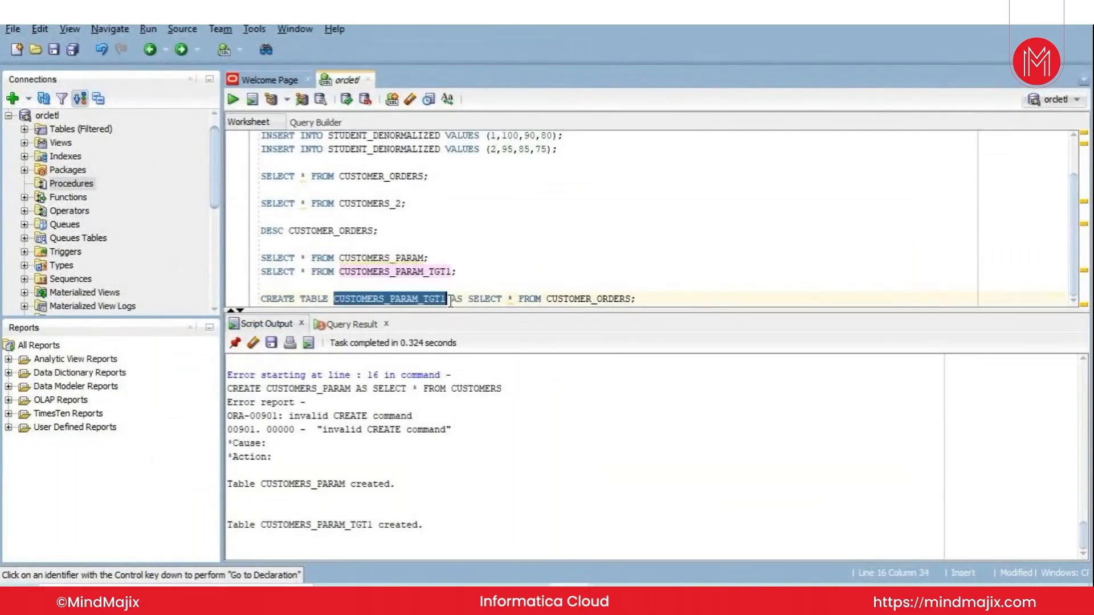
{"action": "double_click", "coordinate": [587, 299]}
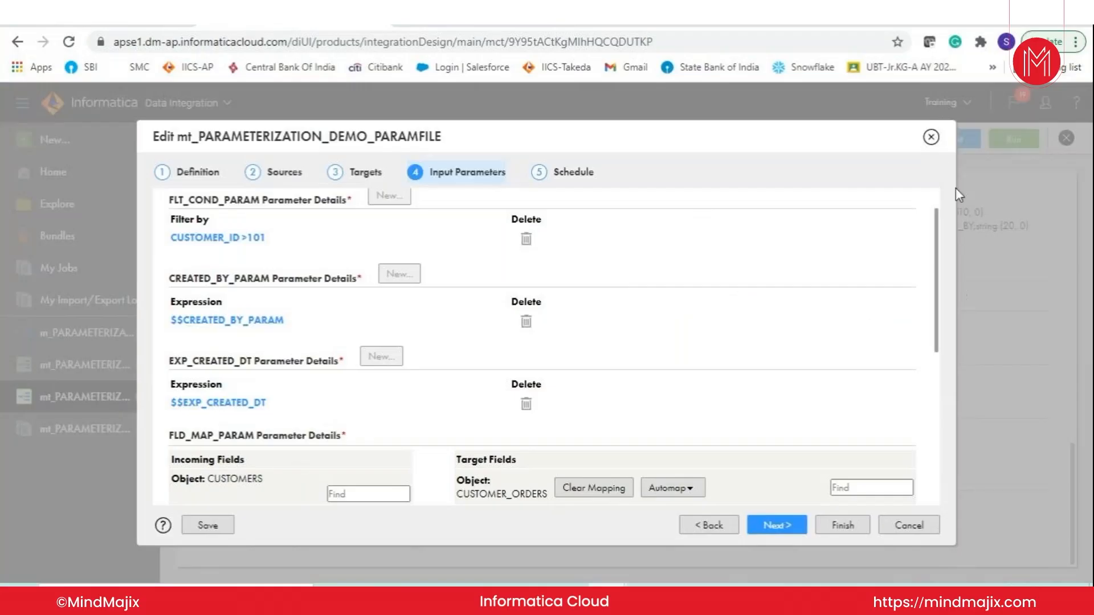
{"action": "left_click", "coordinate": [931, 137]}
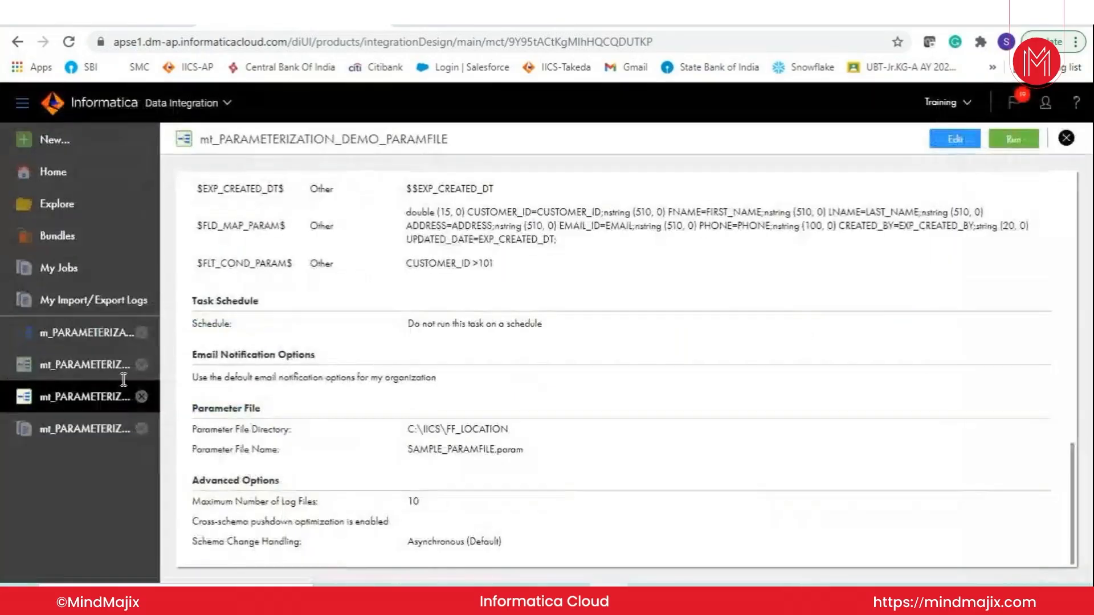
Restart the failed mt_PARAMETERIZATION_DEMO_PARAMFILE-1 job from My Jobs and glance at the object names in SAMPLE_PARAMFILE.param
{"action": "left_click", "coordinate": [73, 268]}
{"action": "mouse_move", "coordinate": [976, 276]}
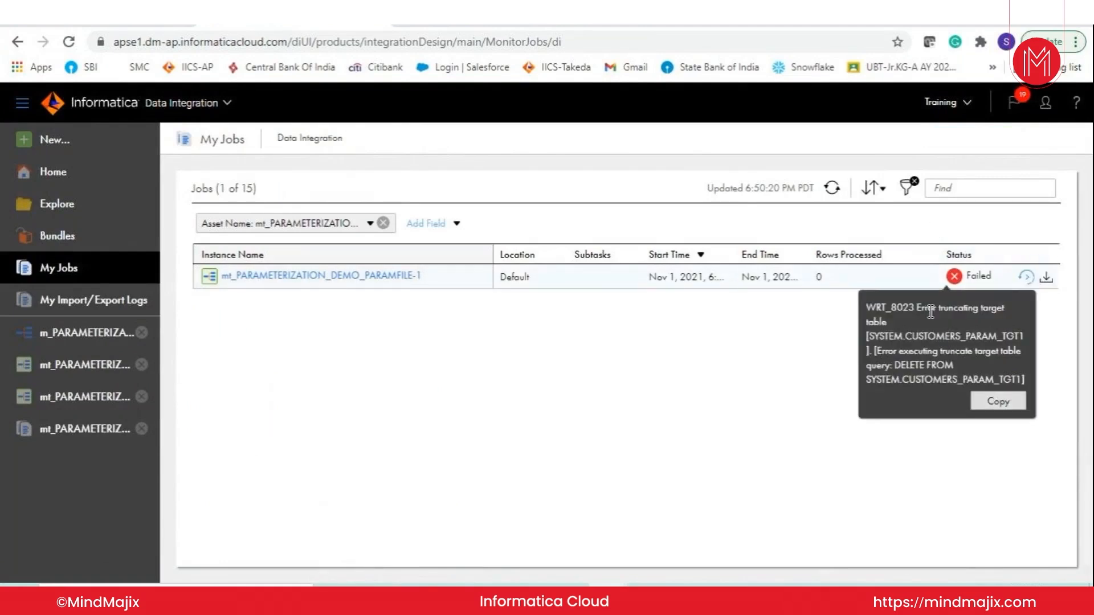
{"action": "left_click", "coordinate": [1025, 277]}
{"action": "left_click", "coordinate": [581, 373]}
{"action": "mouse_move", "coordinate": [569, 598]}
{"action": "left_click", "coordinate": [662, 599]}
{"action": "left_click", "coordinate": [308, 171]}
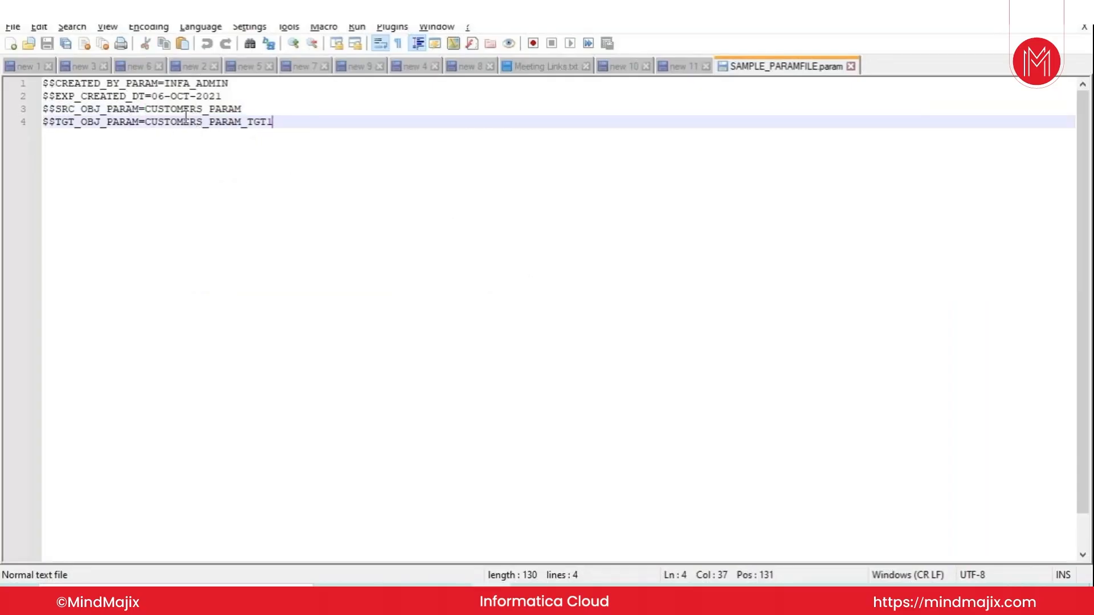
{"action": "key", "text": "alt+Tab"}
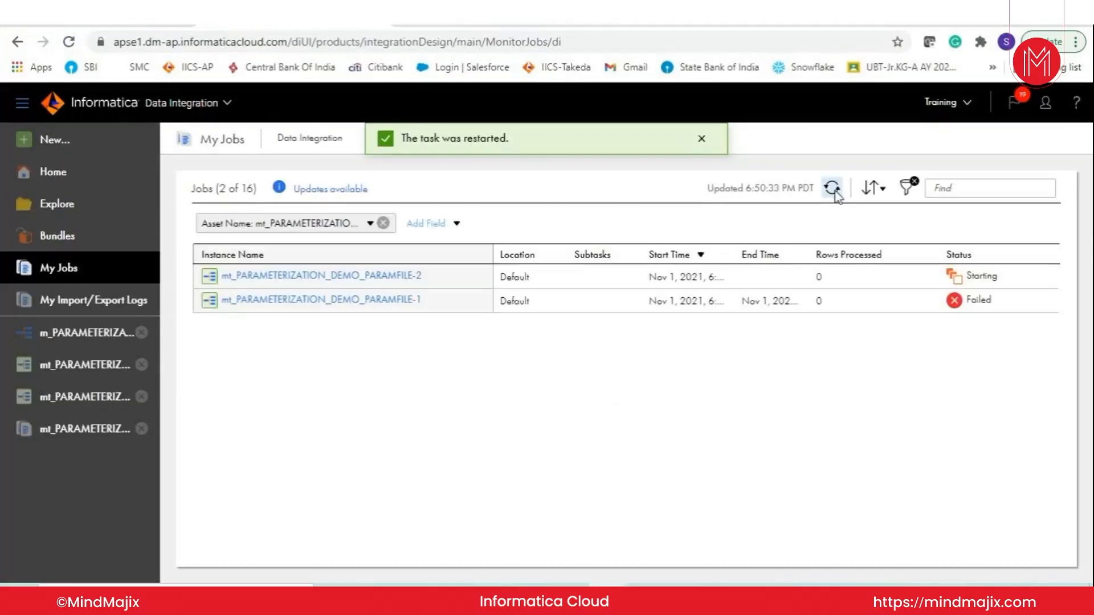
Refresh the job list until the mt_PARAMETERIZATION_DEMO_PARAMFILE-2 run finishes
{"action": "left_click", "coordinate": [833, 189]}
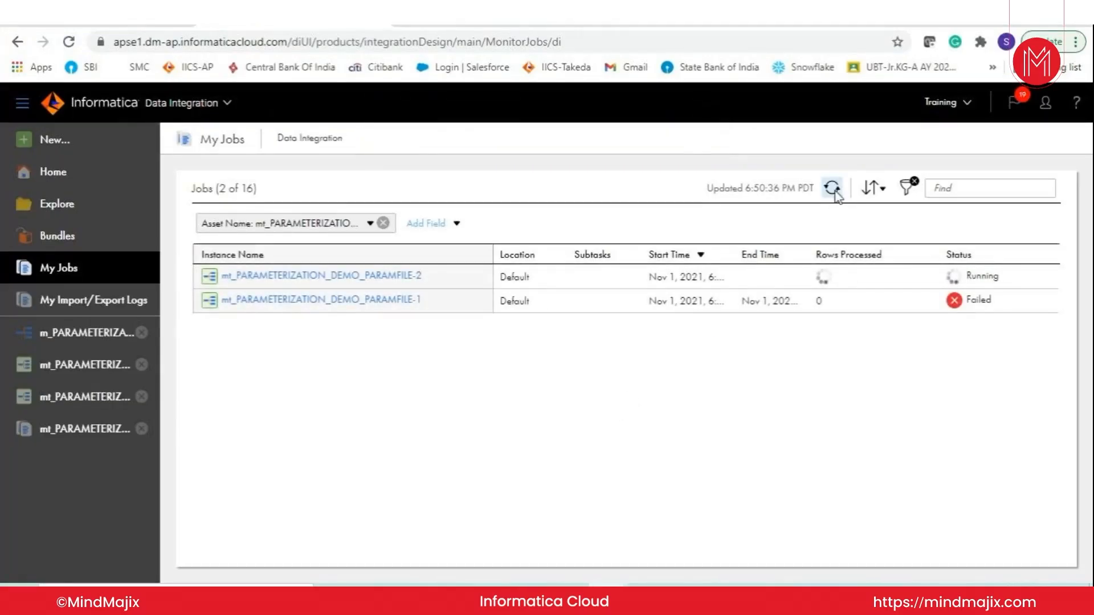
{"action": "left_click", "coordinate": [833, 189]}
{"action": "left_click", "coordinate": [833, 188]}
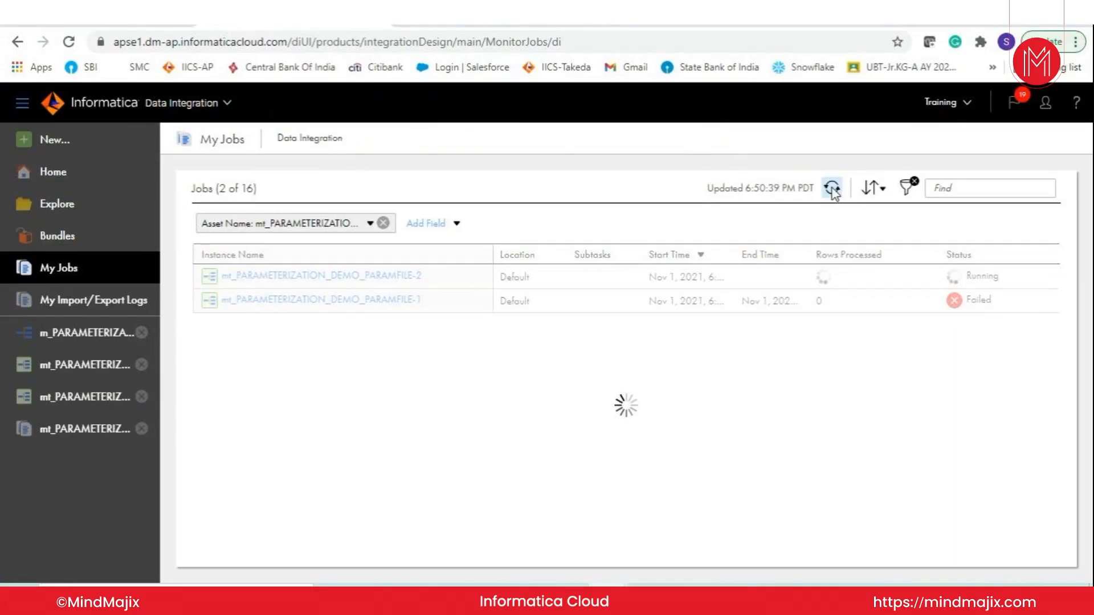
{"action": "left_click", "coordinate": [832, 188]}
{"action": "left_click", "coordinate": [832, 188]}
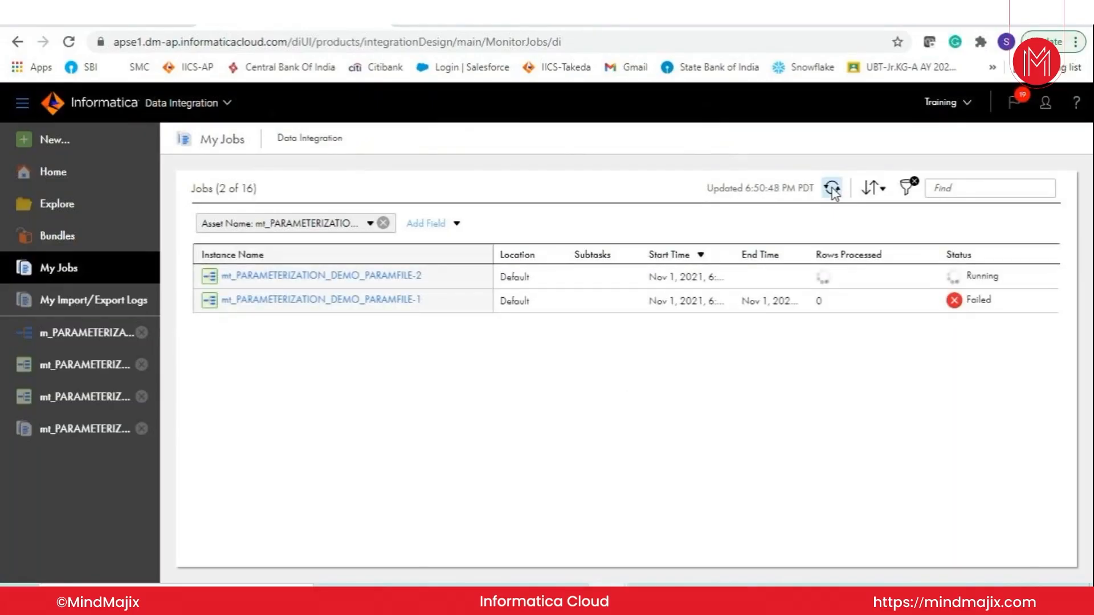
{"action": "left_click", "coordinate": [832, 188]}
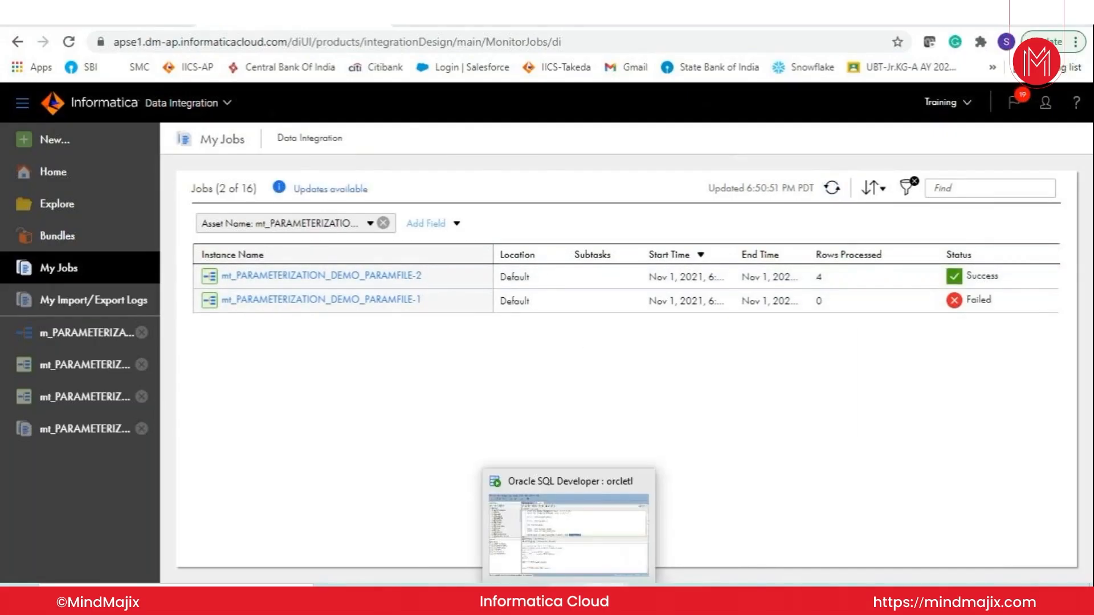
Switch to SQL Developer and run the SELECT * FROM CUSTOMERS_PARAM_TGT1 query to view the loaded rows
{"action": "left_click", "coordinate": [570, 599]}
{"action": "left_click", "coordinate": [466, 272]}
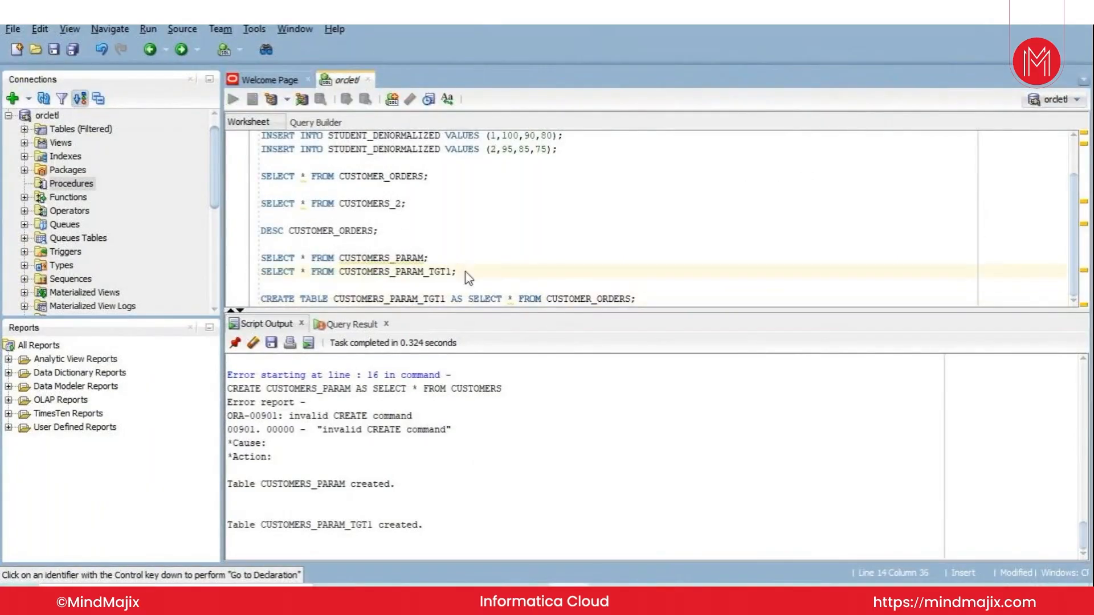
{"action": "triple_click", "coordinate": [466, 271]}
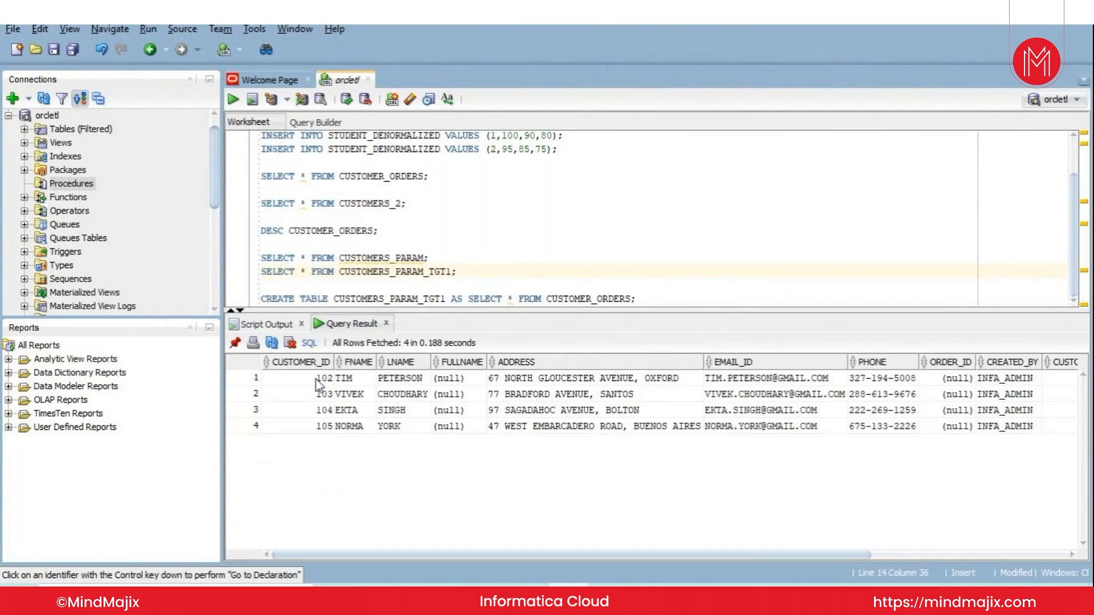
Check the $FLT_COND_PARAM$ filter condition in the mt_PARAMETERIZATION_DEMO_PARAMFILE task details and return to the query result in SQL Developer
{"action": "key", "text": "alt+Tab"}
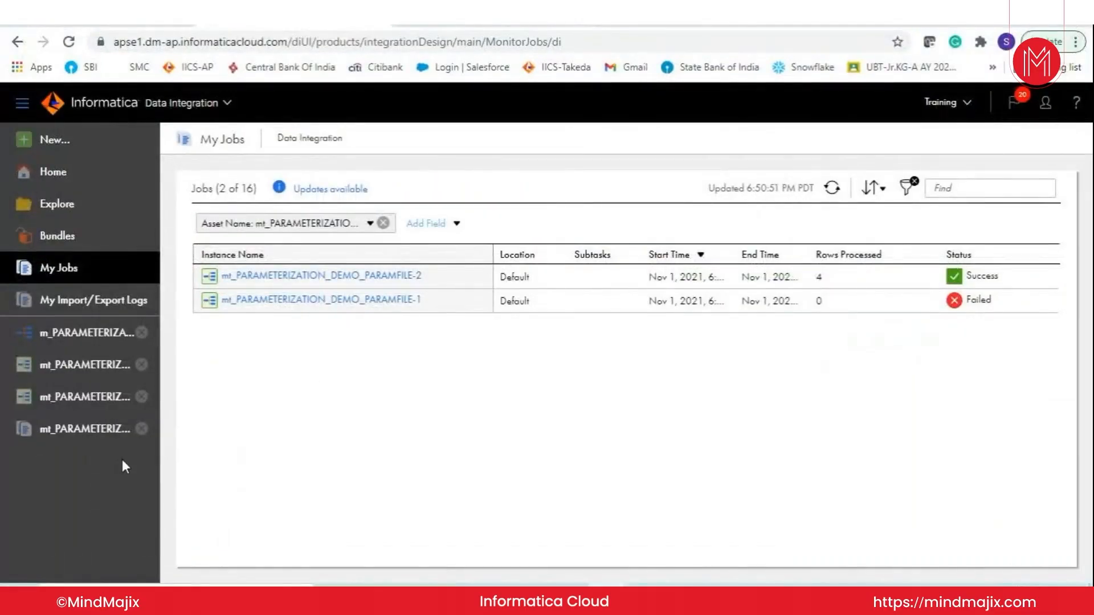
{"action": "left_click", "coordinate": [85, 397]}
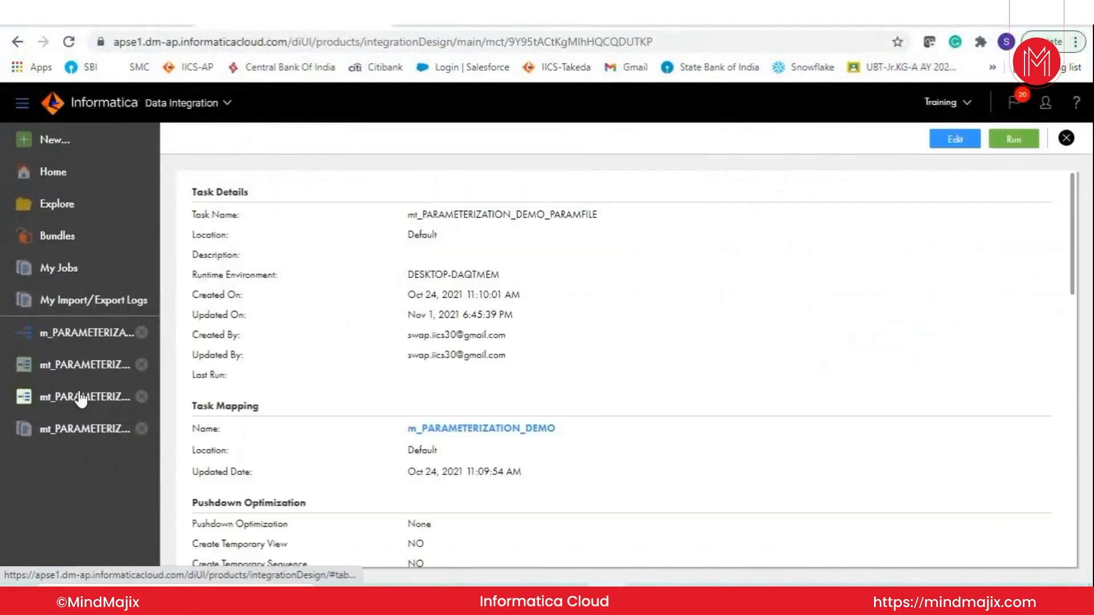
{"action": "scroll", "coordinate": [587, 427], "scroll_direction": "down", "scroll_amount": 5}
{"action": "scroll", "coordinate": [588, 428], "scroll_direction": "down", "scroll_amount": 5}
{"action": "left_click_drag", "start_coordinate": [438, 470], "coordinate": [494, 472]}
{"action": "key", "text": "alt+Tab"}
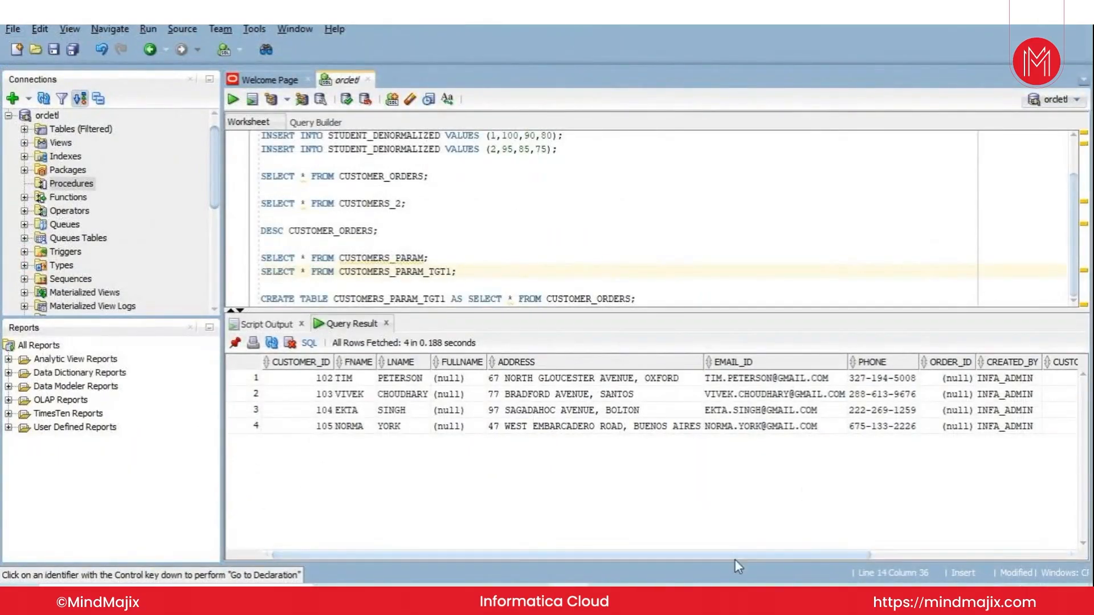
Compare the CREATED_BY_PARAM and EXP_CREATED_DT values in the parameter file with the CREATED_BY and UPDATED_DATE columns of the query result
{"action": "key", "text": "alt+Tab"}
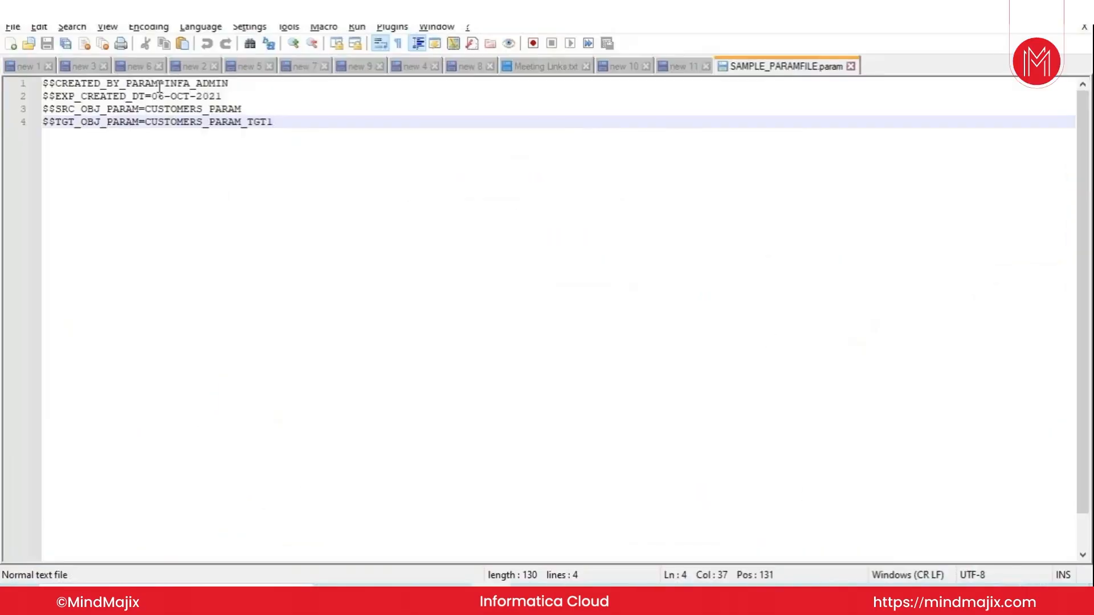
{"action": "left_click_drag", "start_coordinate": [171, 83], "coordinate": [229, 83]}
{"action": "left_click_drag", "start_coordinate": [152, 96], "coordinate": [222, 95]}
{"action": "key", "text": "alt+Tab"}
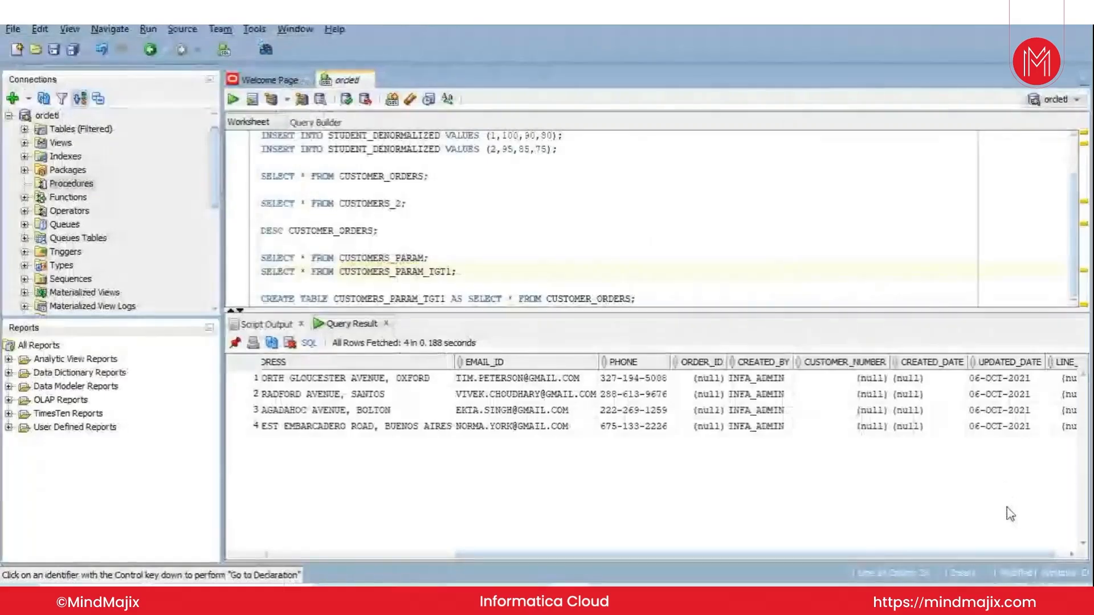
{"action": "left_click_drag", "start_coordinate": [744, 384], "coordinate": [741, 428]}
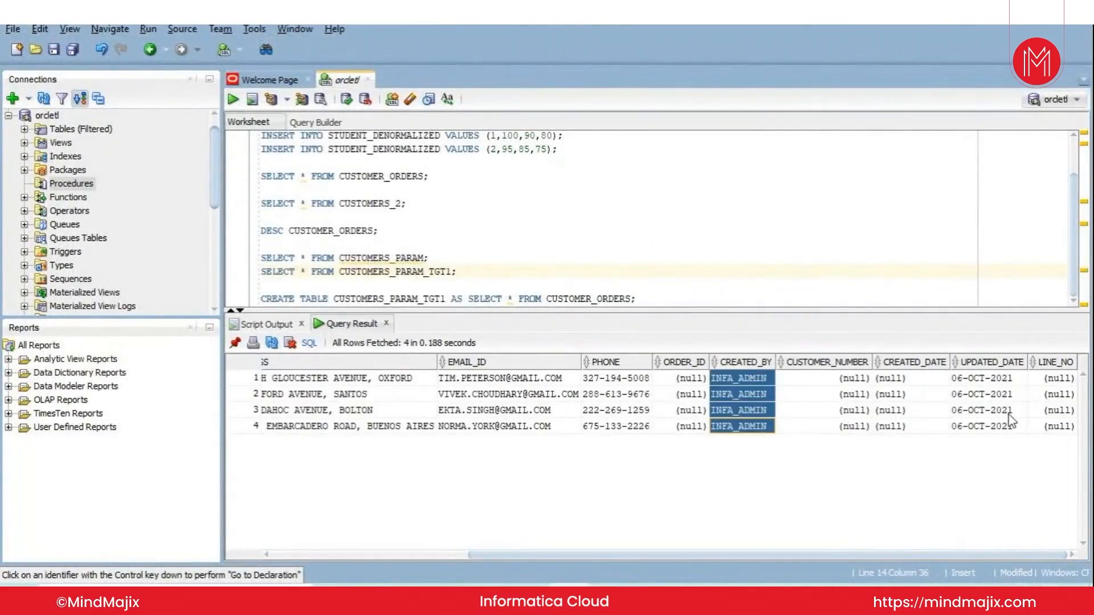
{"action": "left_click_drag", "start_coordinate": [980, 378], "coordinate": [980, 427]}
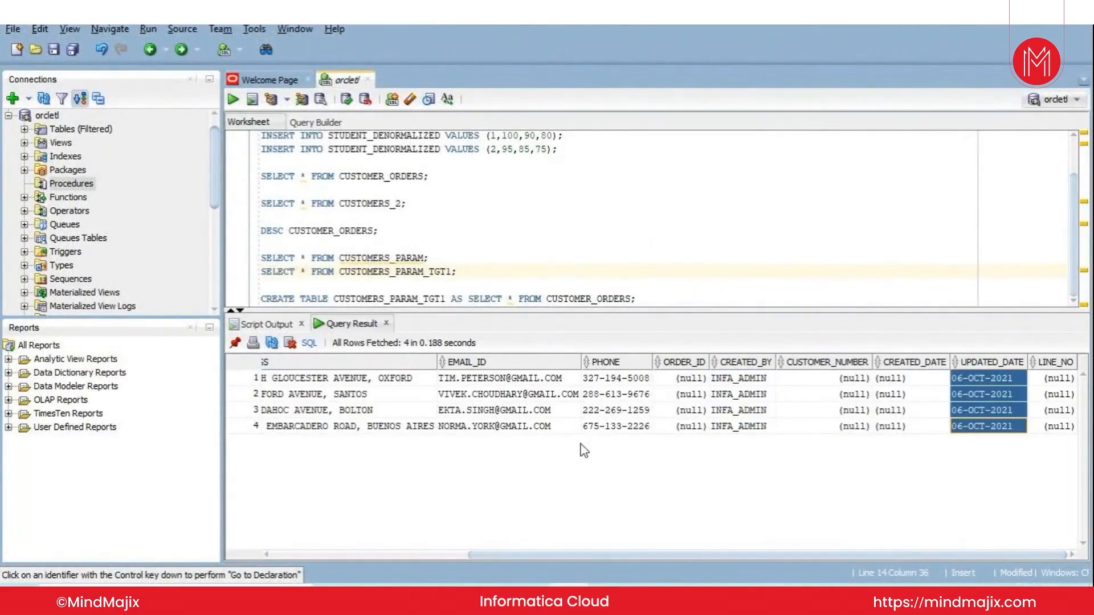
Set $$CREATED_BY_PARAM to ETL_USER in SAMPLE_PARAMFILE.param
{"action": "key", "text": "alt+Tab"}
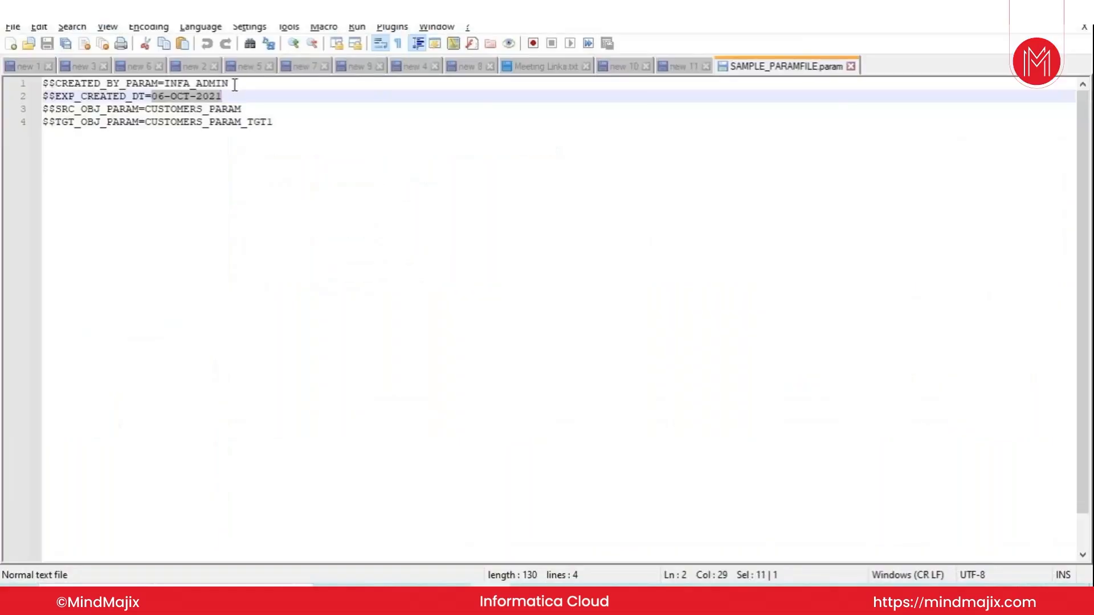
{"action": "left_click", "coordinate": [234, 84]}
{"action": "key", "text": "BackSpace"}
{"action": "key", "text": "BackSpace"}
{"action": "key", "text": "BackSpace"}
{"action": "key", "text": "BackSpace"}
{"action": "key", "text": "BackSpace"}
{"action": "key", "text": "BackSpace"}
{"action": "key", "text": "BackSpace"}
{"action": "key", "text": "BackSpace"}
{"action": "key", "text": "BackSpace"}
{"action": "key", "text": "BackSpace"}
{"action": "type", "text": "ETL_USER"}
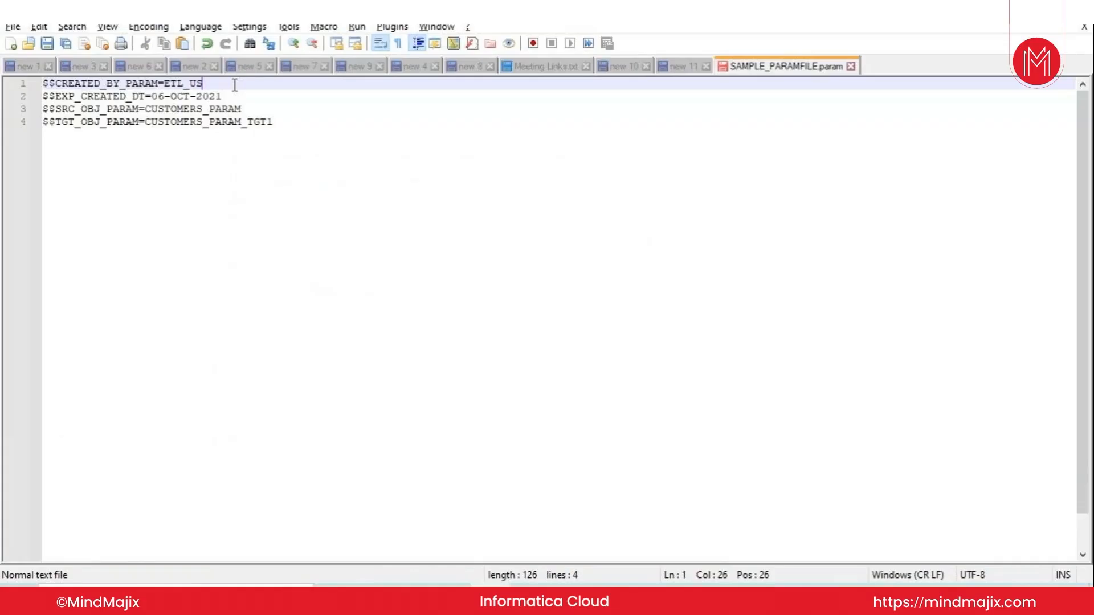
Set $$EXP_CREATED_DT to 10-NOV-2021 and save the parameter file
{"action": "left_click", "coordinate": [166, 97]}
{"action": "key", "text": "BackSpace"}
{"action": "key", "text": "BackSpace"}
{"action": "type", "text": "10"}
{"action": "key", "text": "Right"}
{"action": "key", "text": "Right"}
{"action": "key", "text": "Right"}
{"action": "key", "text": "Right"}
{"action": "key", "text": "BackSpace"}
{"action": "key", "text": "BackSpace"}
{"action": "key", "text": "BackSpace"}
{"action": "type", "text": "NOV"}
{"action": "key", "text": "ctrl+s"}
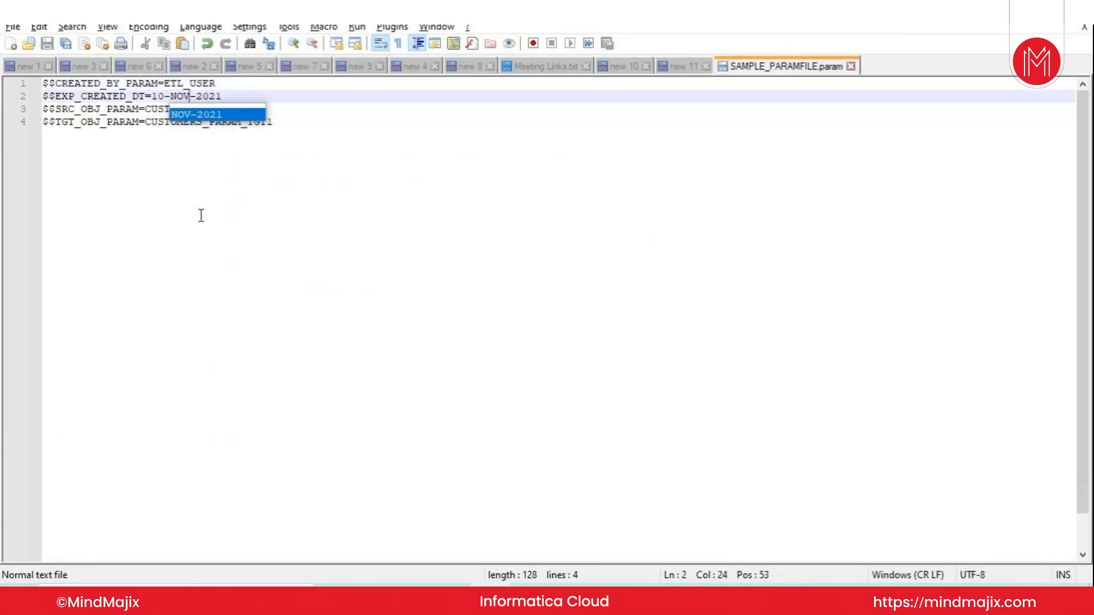
Check the task's truncate target setting, run mt_PARAMETERIZATION_DEMO_PARAMFILE, and open the job list
{"action": "key", "text": "alt+Tab"}
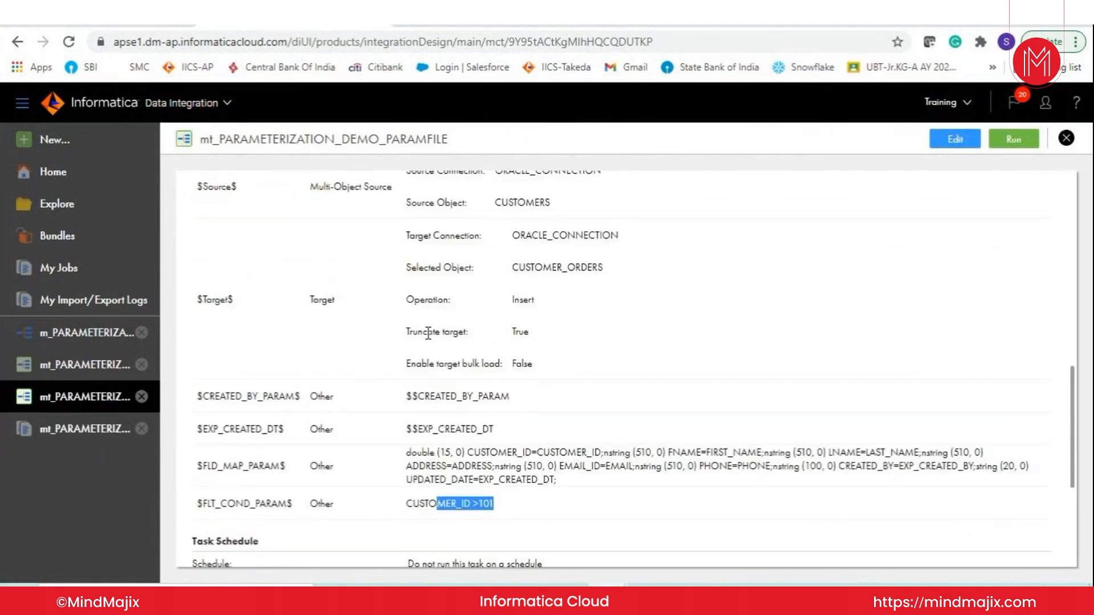
{"action": "left_click_drag", "start_coordinate": [428, 333], "coordinate": [535, 342]}
{"action": "left_click_drag", "start_coordinate": [428, 332], "coordinate": [536, 342]}
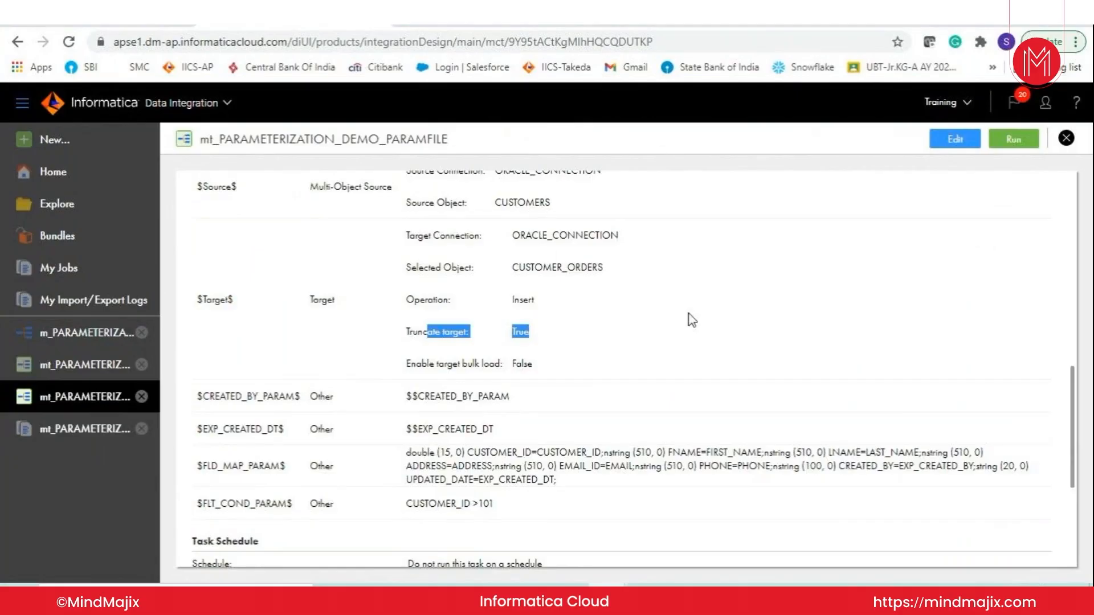
{"action": "scroll", "coordinate": [741, 296], "scroll_direction": "up", "scroll_amount": 4}
{"action": "left_click", "coordinate": [1014, 139]}
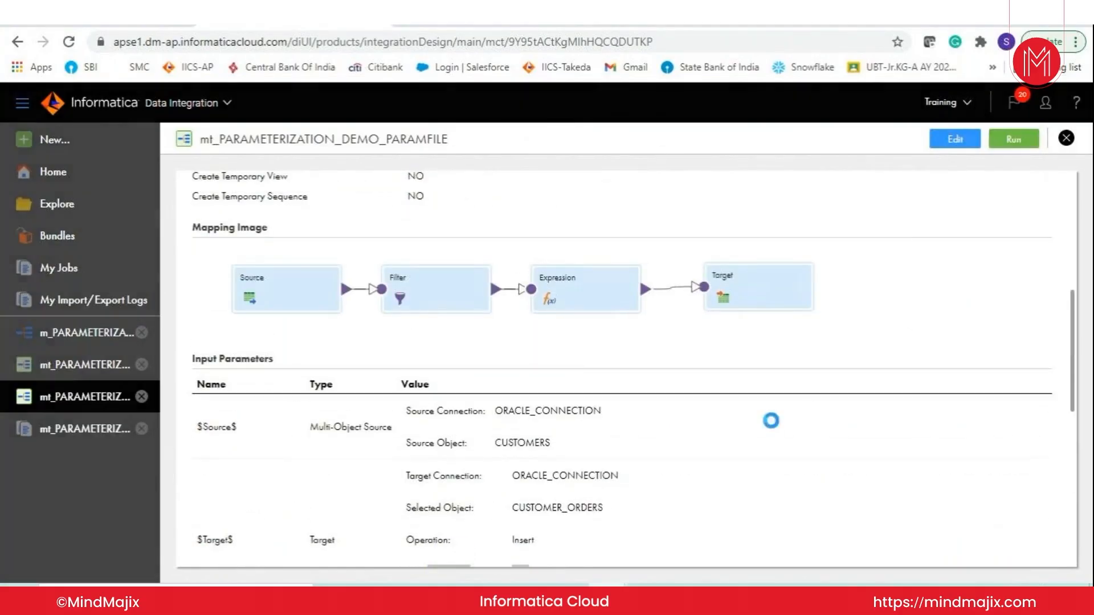
{"action": "left_click", "coordinate": [428, 155]}
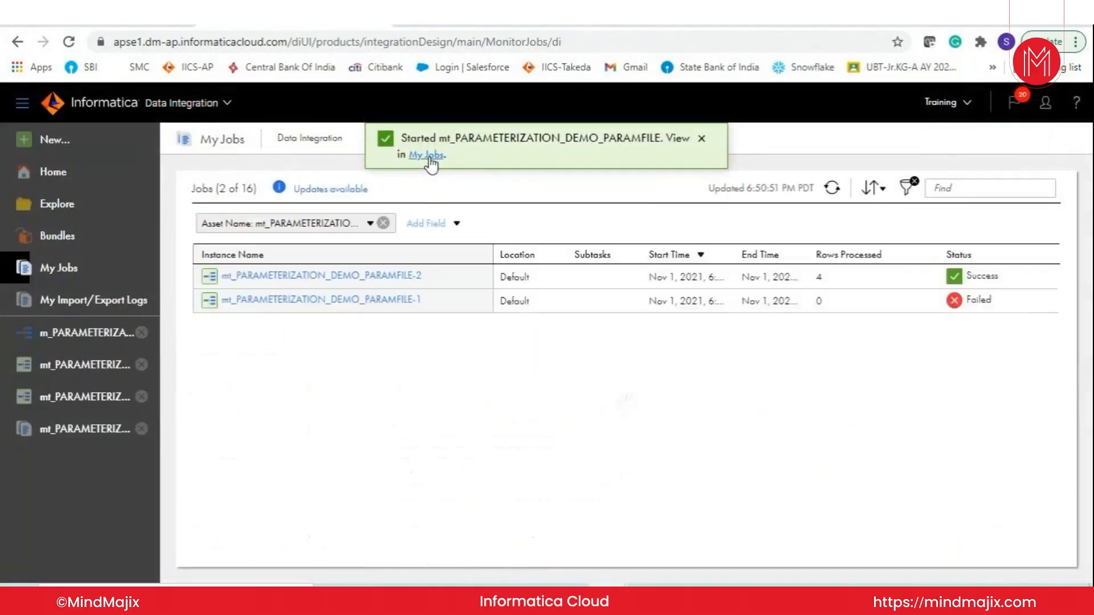
Refresh the job list until the newest mt_PARAMETERIZATION_DEMO_PARAMFILE run finishes
{"action": "left_click", "coordinate": [832, 190]}
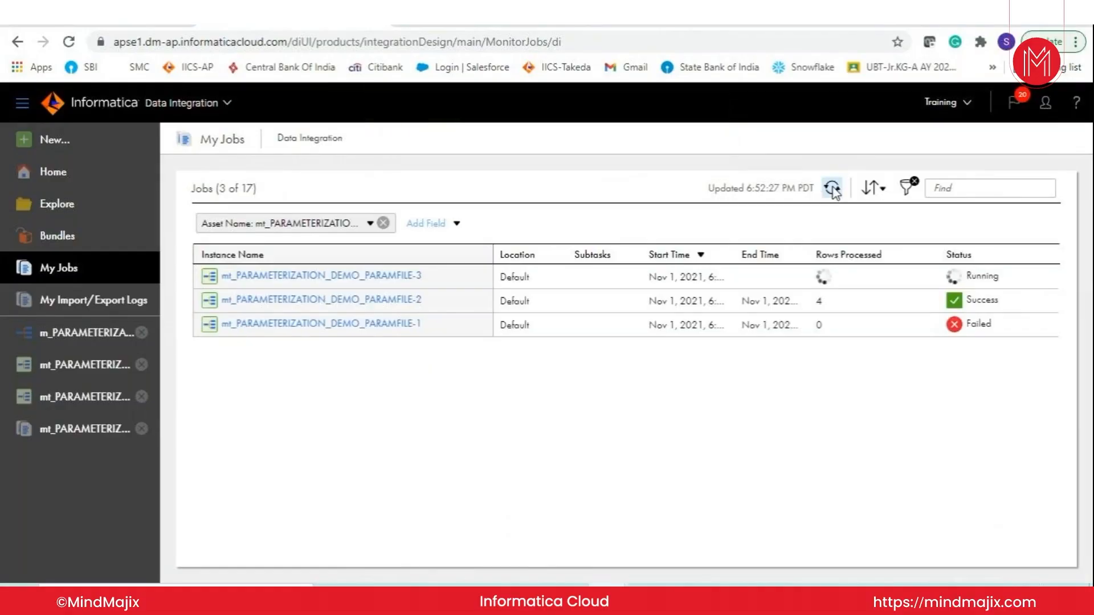
{"action": "left_click", "coordinate": [833, 191]}
{"action": "left_click", "coordinate": [832, 190]}
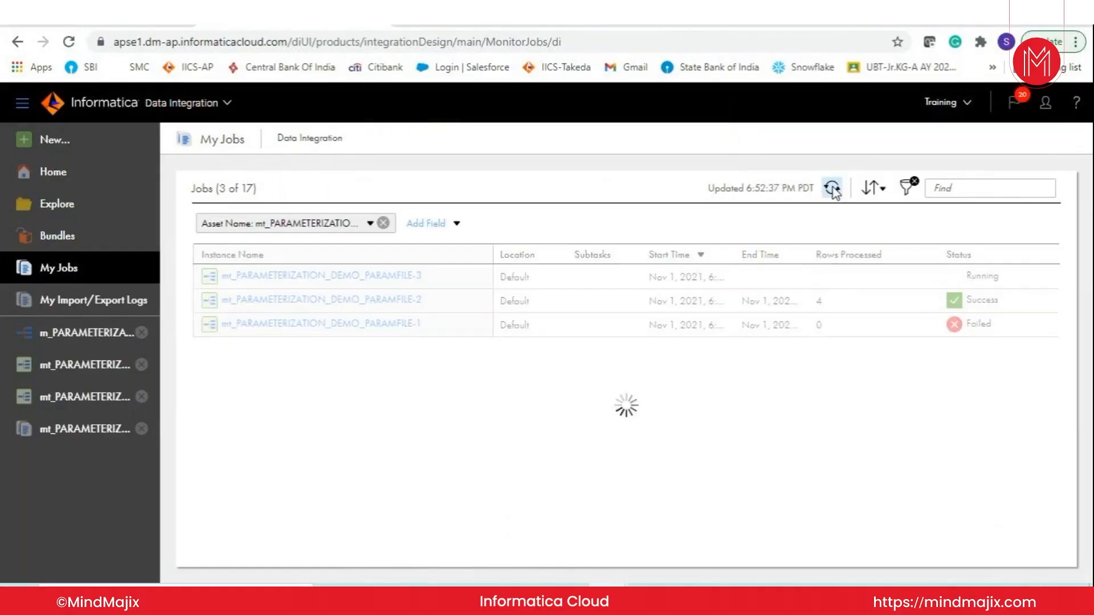
{"action": "left_click", "coordinate": [833, 190]}
{"action": "left_click", "coordinate": [832, 191]}
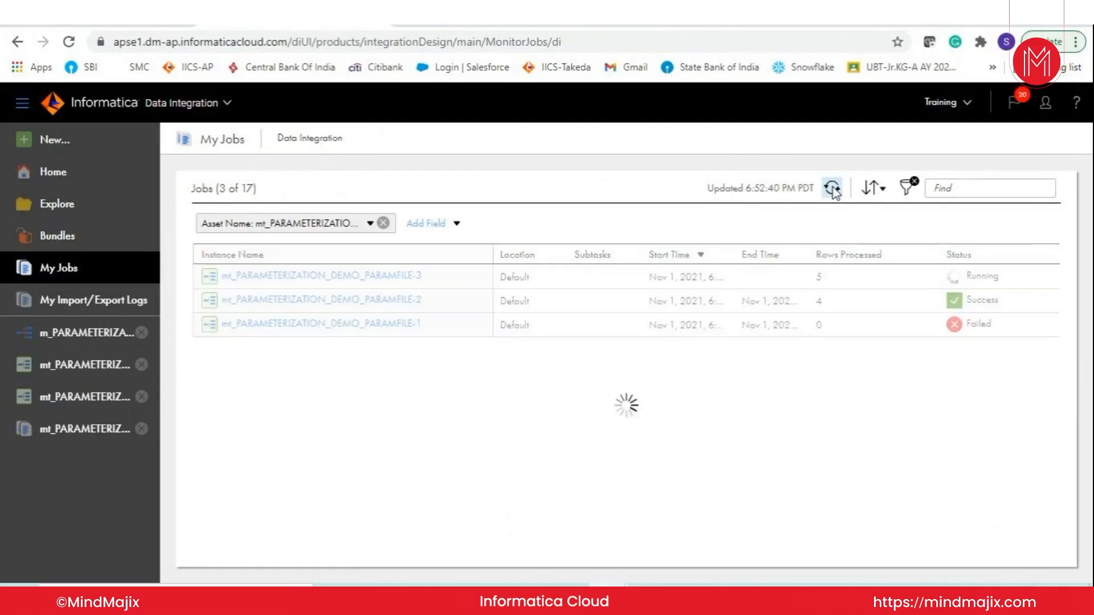
{"action": "left_click", "coordinate": [833, 190]}
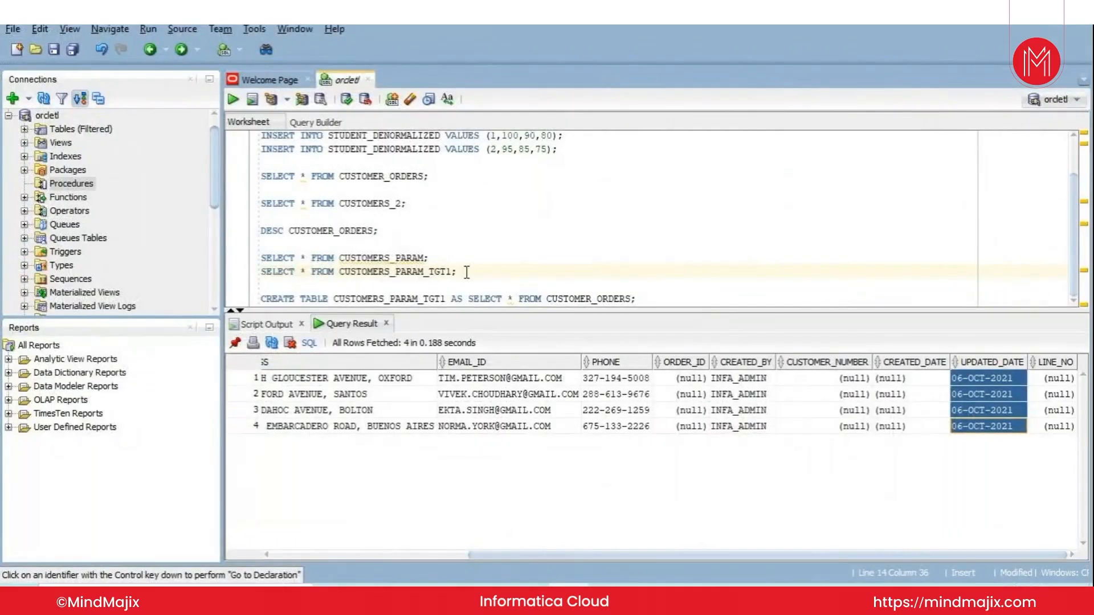
Rerun SELECT * FROM CUSTOMERS_PARAM_TGT1 in SQL Developer and check the CREATED_BY and UPDATED_DATE columns of the result
{"action": "left_click", "coordinate": [466, 272]}
{"action": "triple_click", "coordinate": [467, 272]}
{"action": "key", "text": "ctrl+Return"}
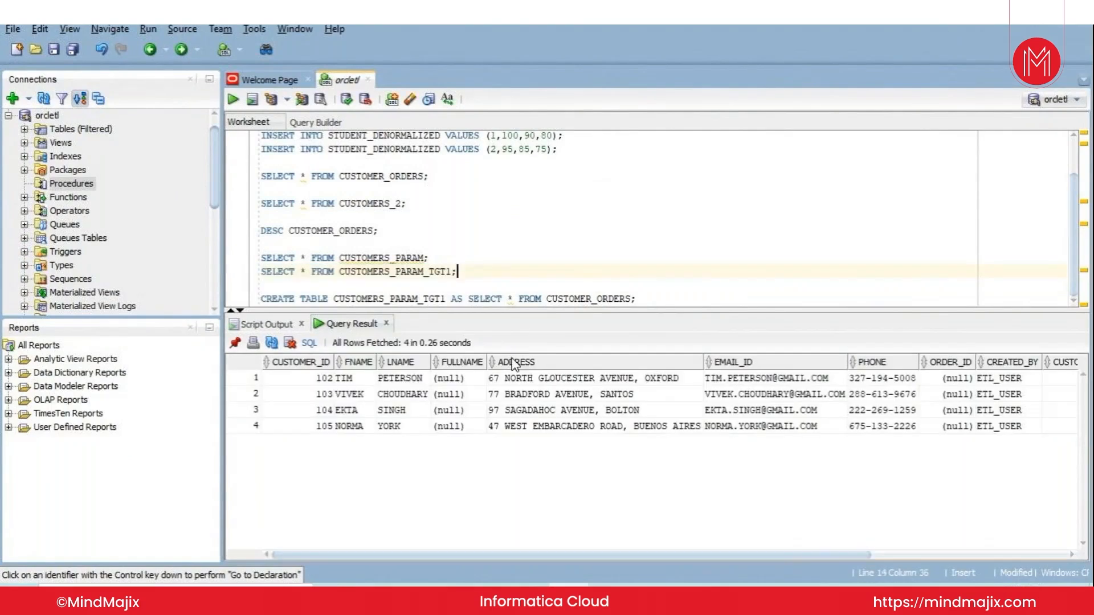
{"action": "left_click_drag", "start_coordinate": [827, 556], "coordinate": [1023, 556]}
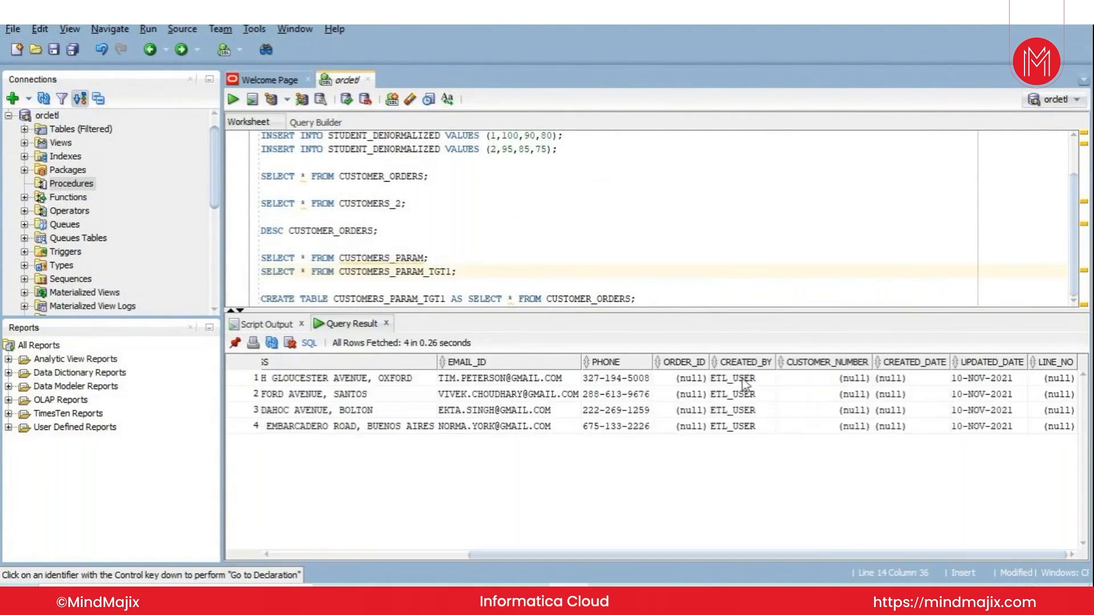
{"action": "left_click_drag", "start_coordinate": [742, 379], "coordinate": [746, 412]}
{"action": "left_click_drag", "start_coordinate": [980, 379], "coordinate": [986, 427]}
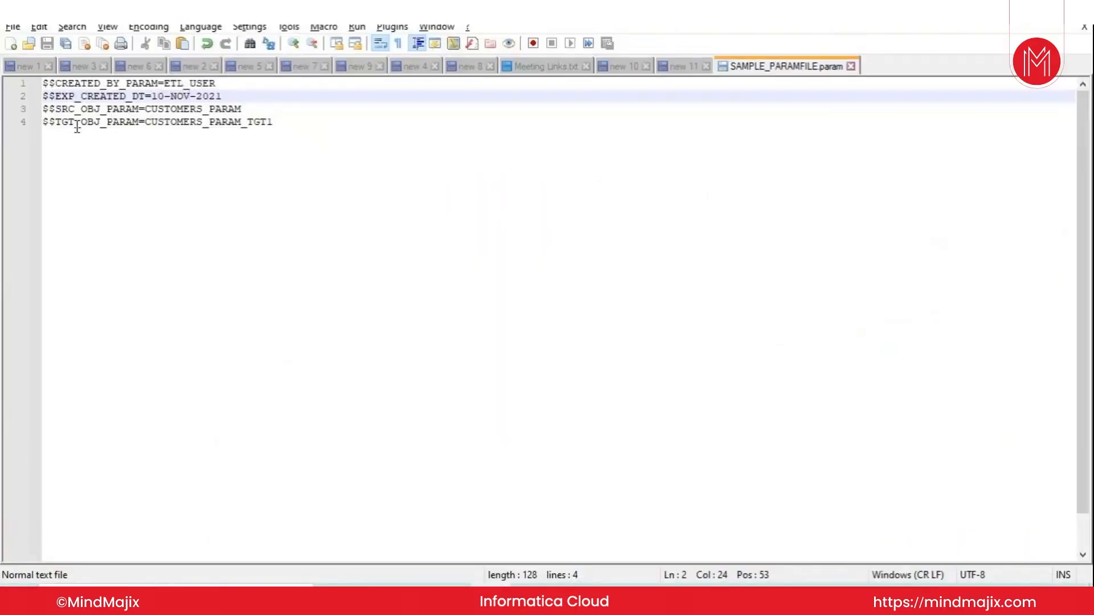
Review the source object, target object, CREATED_BY_PARAM and EXP_CREATED_DT entries in SAMPLE_PARAMFILE.param
{"action": "left_click", "coordinate": [191, 110]}
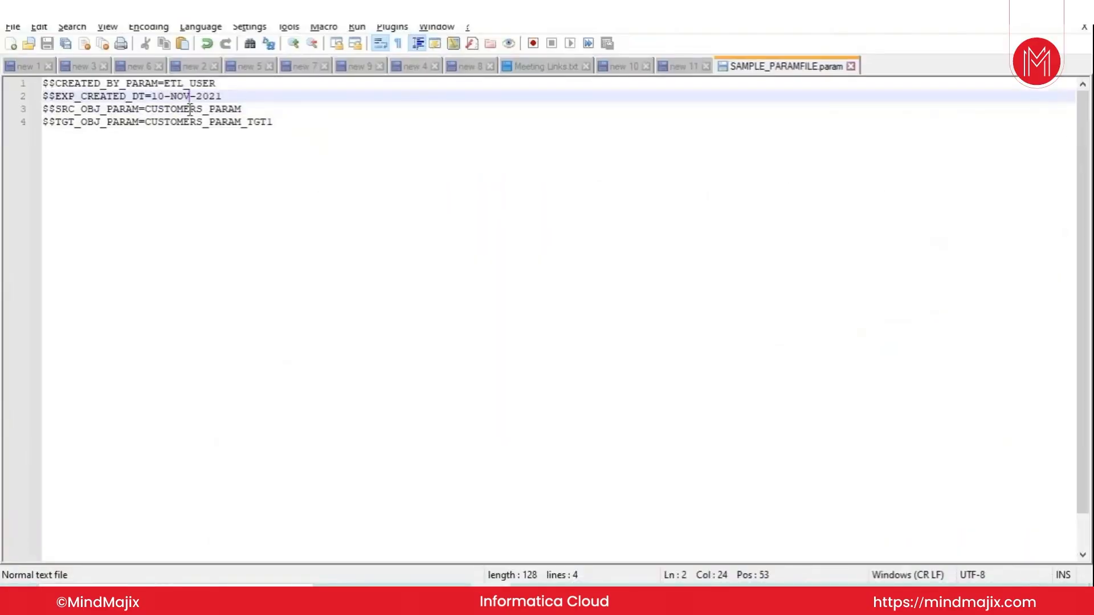
{"action": "left_click", "coordinate": [190, 110]}
{"action": "double_click", "coordinate": [190, 109]}
{"action": "left_click", "coordinate": [191, 109]}
{"action": "left_click", "coordinate": [196, 121]}
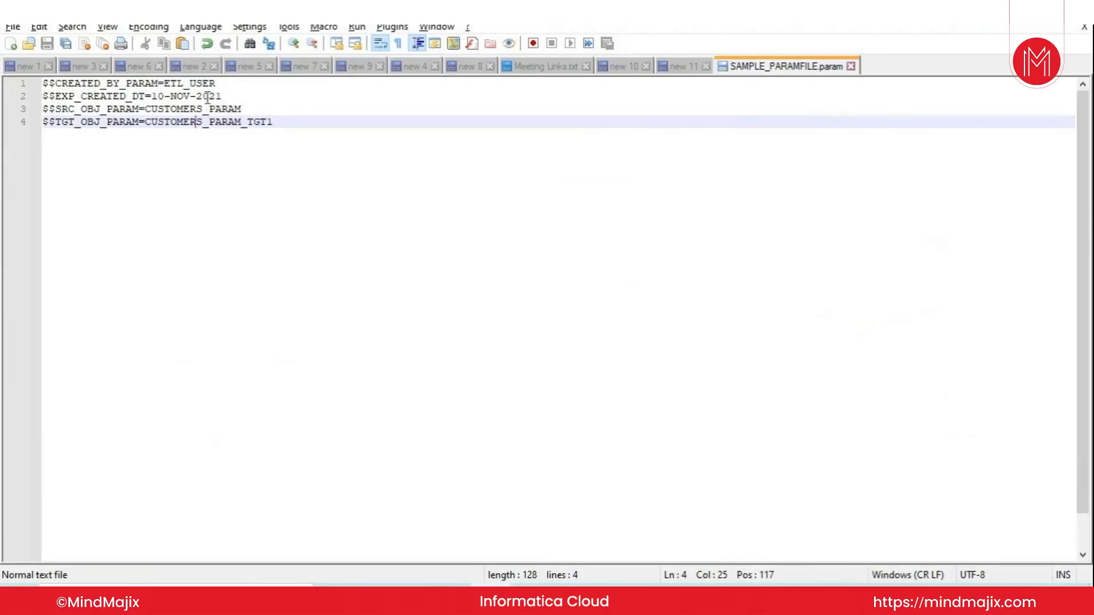
{"action": "double_click", "coordinate": [77, 84]}
{"action": "left_click", "coordinate": [79, 95]}
{"action": "double_click", "coordinate": [79, 95]}
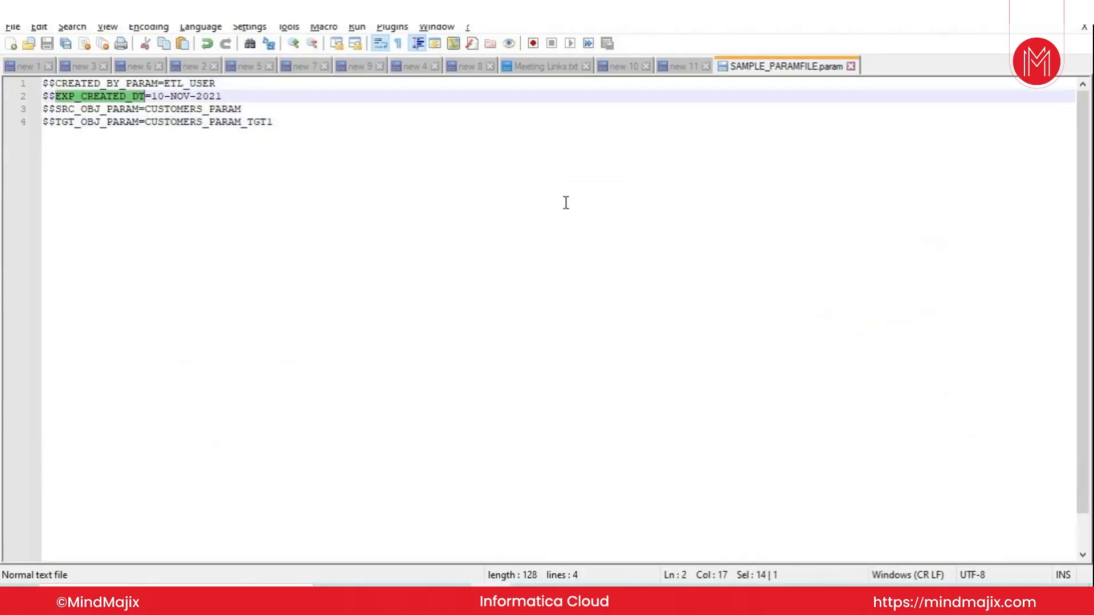
Open the mt_PARAMETERIZATION_DEMO_PARAMFILE task in the browser and check the values assigned to its $CREATED_BY_PARAM$ and $EXP_CREATED_DT$ input parameters
{"action": "key", "text": "alt+Tab"}
{"action": "key", "text": "alt+Tab"}
{"action": "key", "text": "alt+Tab"}
{"action": "left_click", "coordinate": [563, 201]}
{"action": "left_click", "coordinate": [103, 395]}
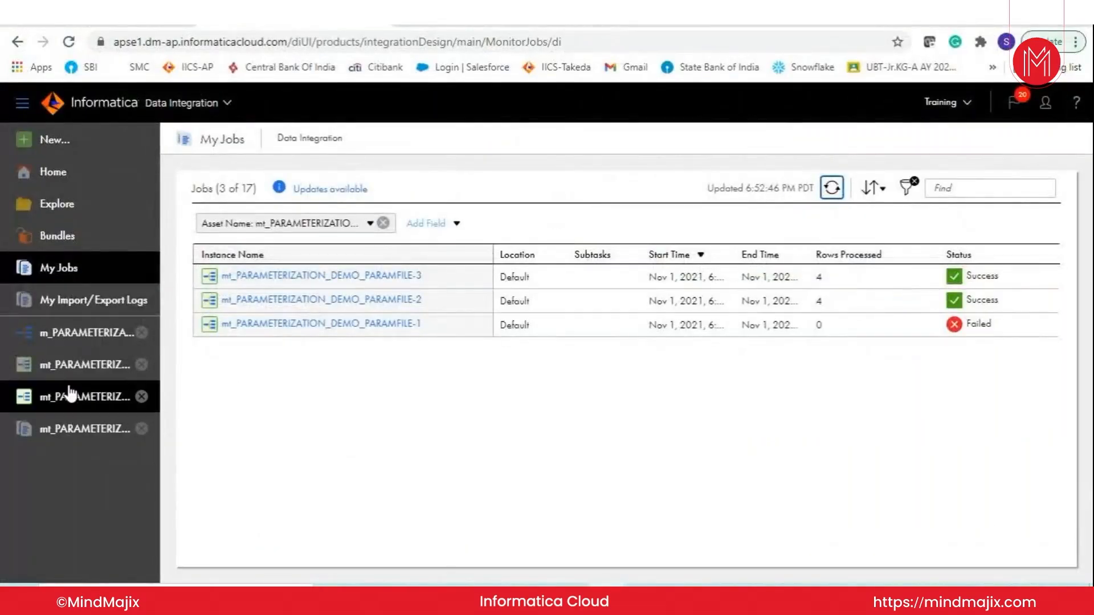
{"action": "scroll", "coordinate": [488, 302], "scroll_direction": "down", "scroll_amount": 10}
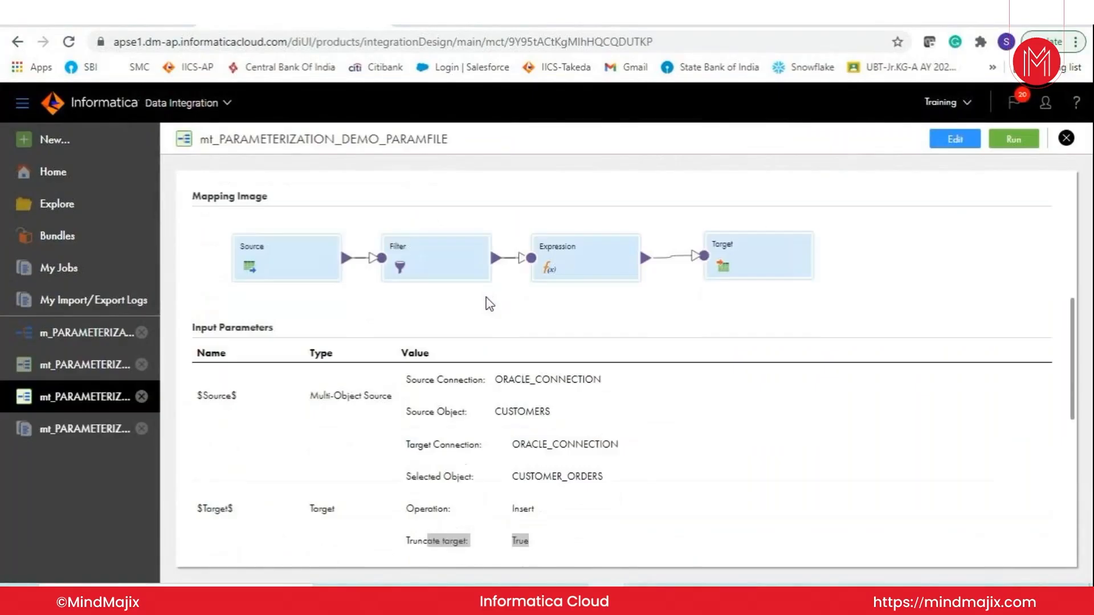
{"action": "scroll", "coordinate": [488, 302], "scroll_direction": "down", "scroll_amount": 1}
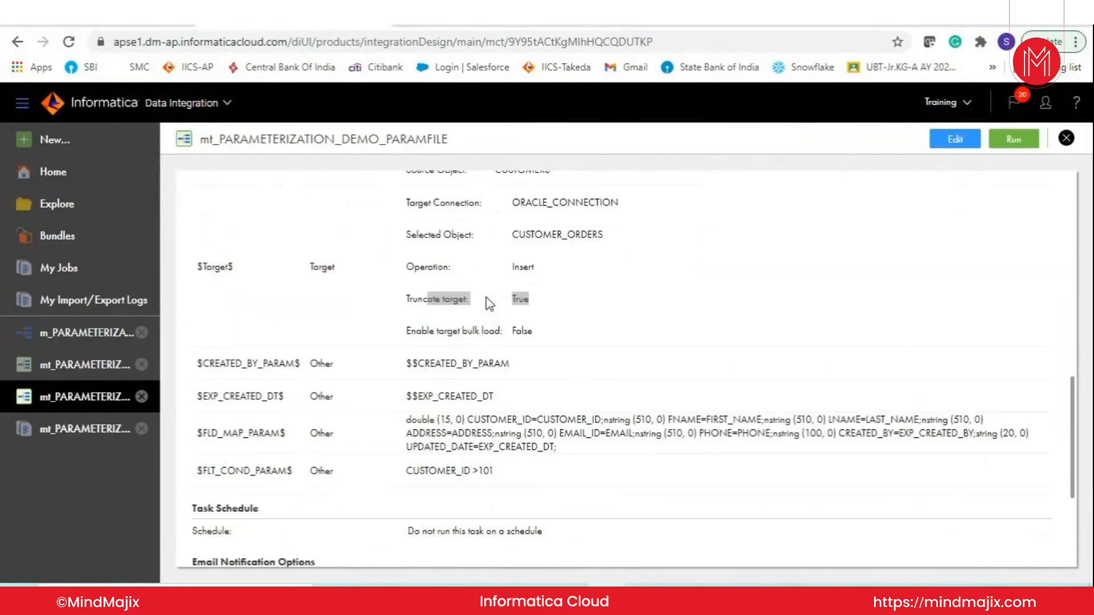
{"action": "left_click", "coordinate": [414, 364]}
{"action": "left_click_drag", "start_coordinate": [414, 364], "coordinate": [520, 371]}
{"action": "left_click_drag", "start_coordinate": [412, 396], "coordinate": [480, 395]}
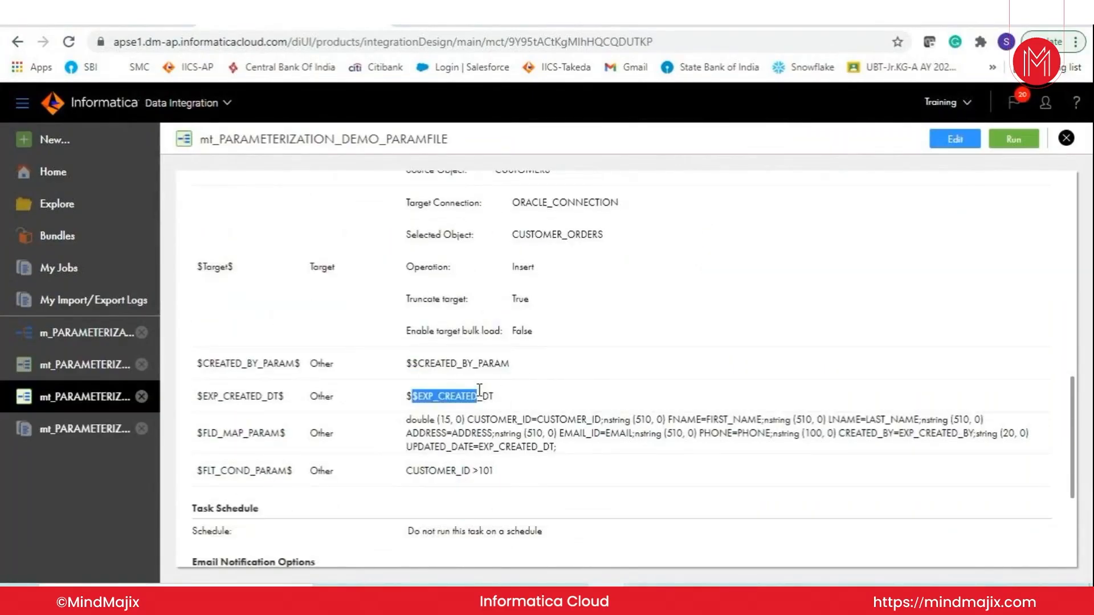
Check the source connection, source object and selected target object in the task's input parameters
{"action": "scroll", "coordinate": [480, 391], "scroll_direction": "up", "scroll_amount": 3}
{"action": "left_click_drag", "start_coordinate": [535, 297], "coordinate": [567, 297]}
{"action": "left_click_drag", "start_coordinate": [503, 329], "coordinate": [562, 331]}
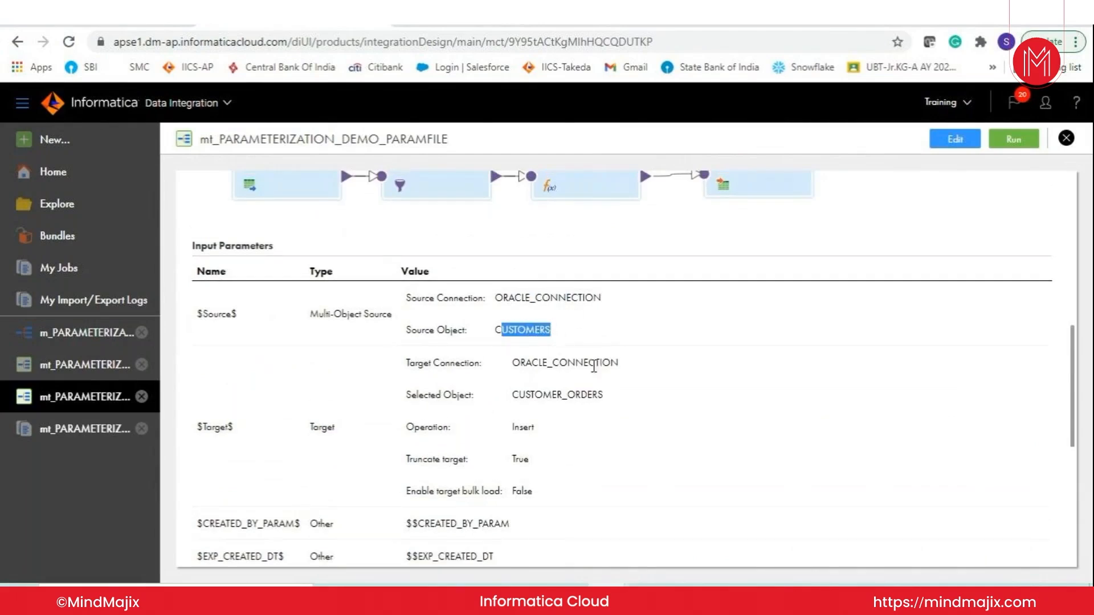
{"action": "left_click", "coordinate": [484, 353]}
{"action": "double_click", "coordinate": [511, 330]}
{"action": "left_click_drag", "start_coordinate": [530, 395], "coordinate": [599, 402]}
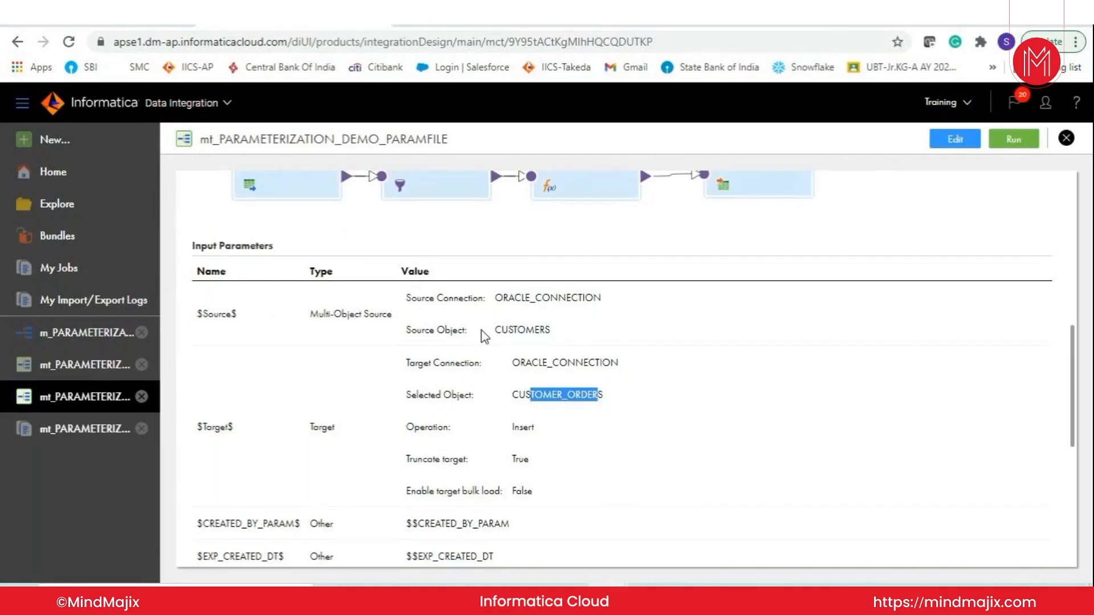
Compare the task's objects with the SRC_OBJ_PARAM and TGT_OBJ_PARAM values in the parameter file, and return to the task
{"action": "key", "text": "alt+Tab"}
{"action": "left_click", "coordinate": [216, 109]}
{"action": "double_click", "coordinate": [216, 109]}
{"action": "double_click", "coordinate": [215, 122]}
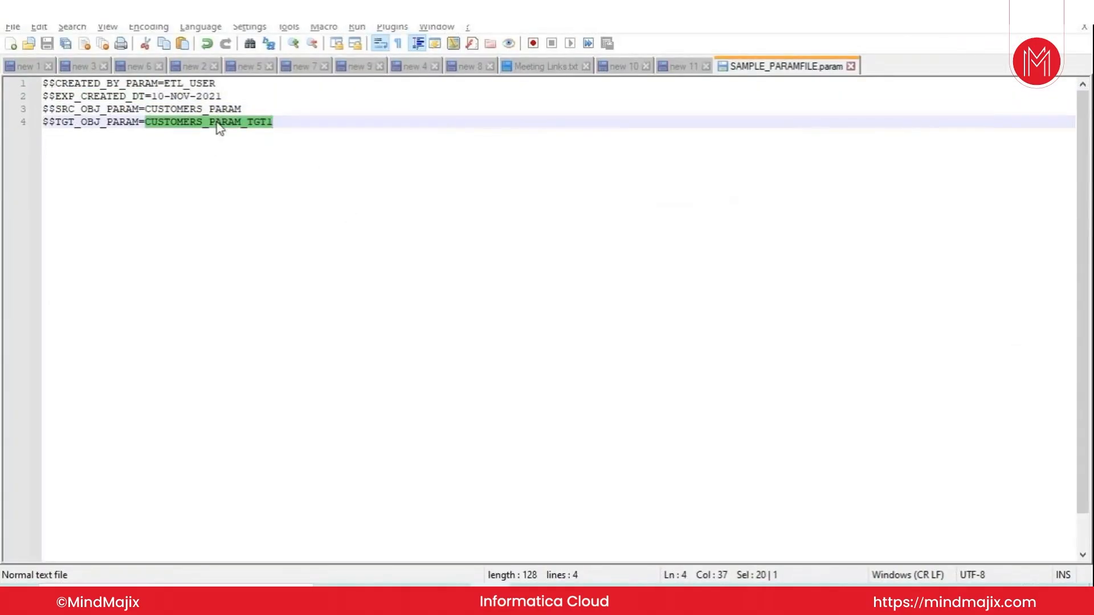
{"action": "key", "text": "alt+Tab"}
{"action": "key", "text": "alt+Tab"}
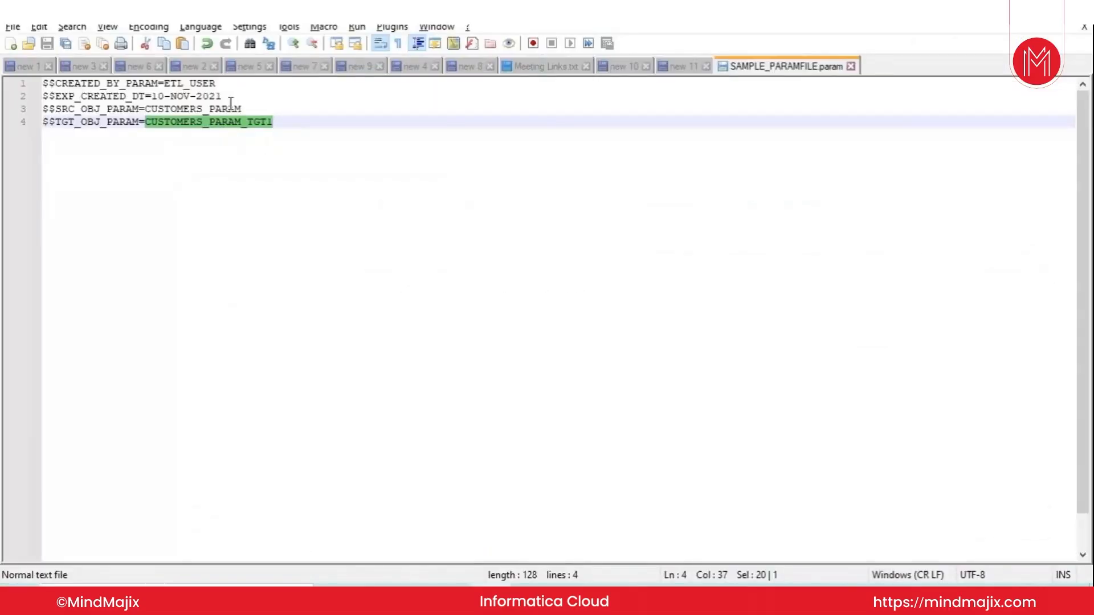
{"action": "key", "text": "alt+Tab"}
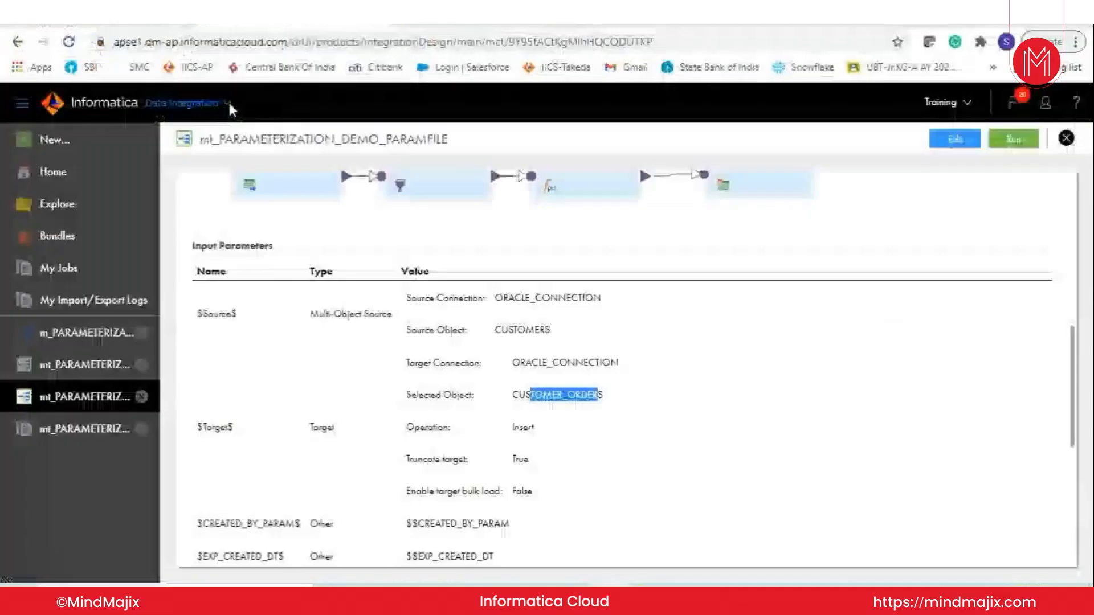
Recheck the task's source and target objects against the $$TGT_OBJ_PARAM value in SAMPLE_PARAMFILE.param
{"action": "scroll", "coordinate": [643, 381], "scroll_direction": "down", "scroll_amount": 1}
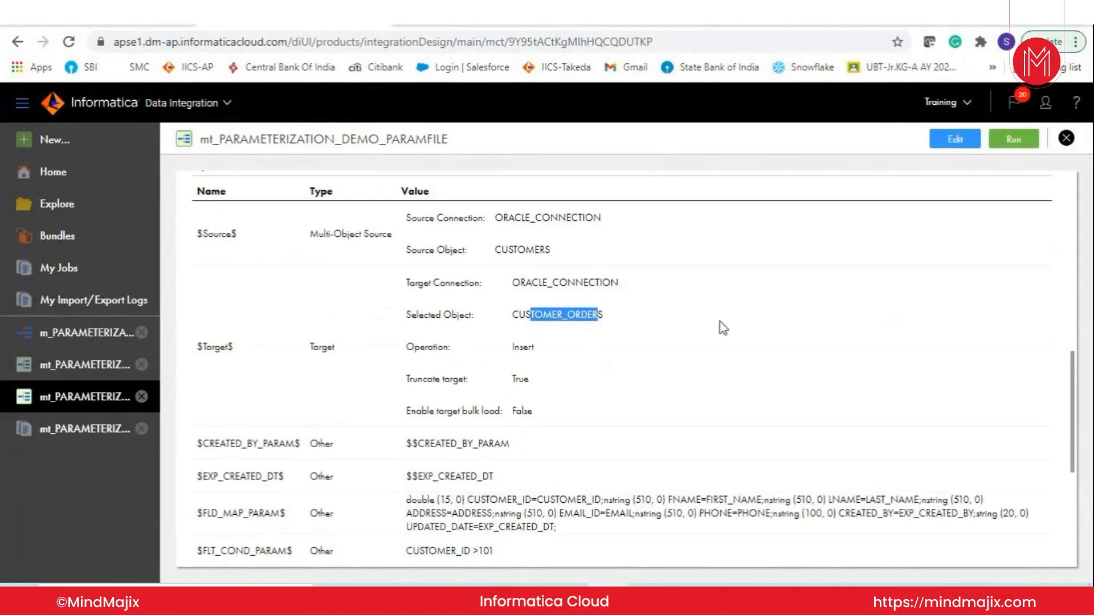
{"action": "double_click", "coordinate": [527, 250]}
{"action": "double_click", "coordinate": [554, 314]}
{"action": "left_click", "coordinate": [564, 328]}
{"action": "left_click_drag", "start_coordinate": [543, 314], "coordinate": [601, 315]}
{"action": "key", "text": "alt+Tab"}
{"action": "left_click", "coordinate": [151, 122]}
{"action": "left_click_drag", "start_coordinate": [151, 122], "coordinate": [280, 119]}
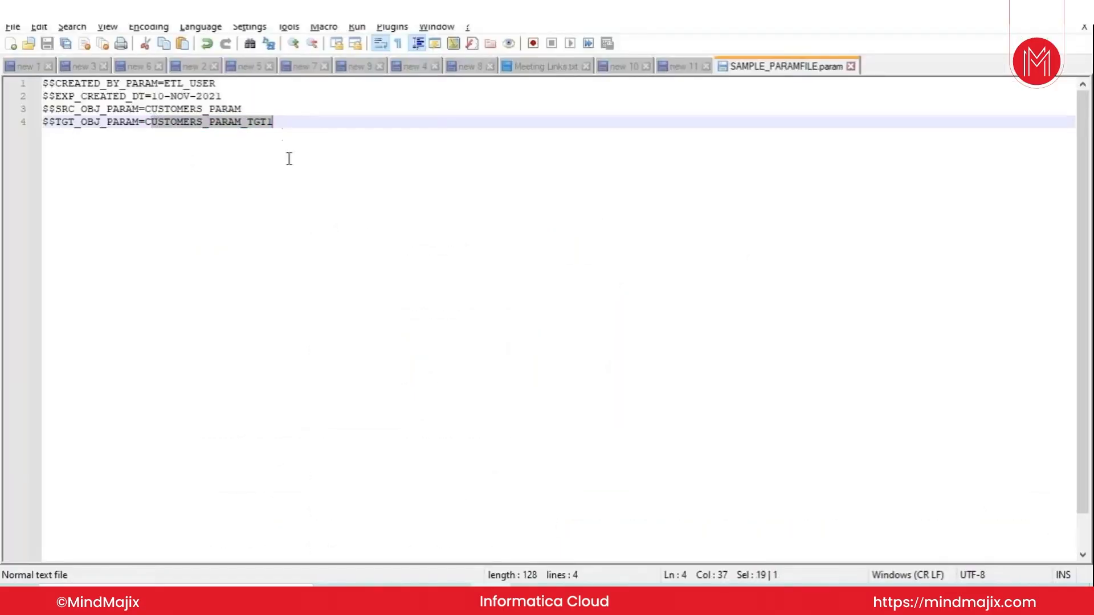
{"action": "left_click", "coordinate": [193, 146]}
{"action": "left_click_drag", "start_coordinate": [147, 122], "coordinate": [472, 256]}
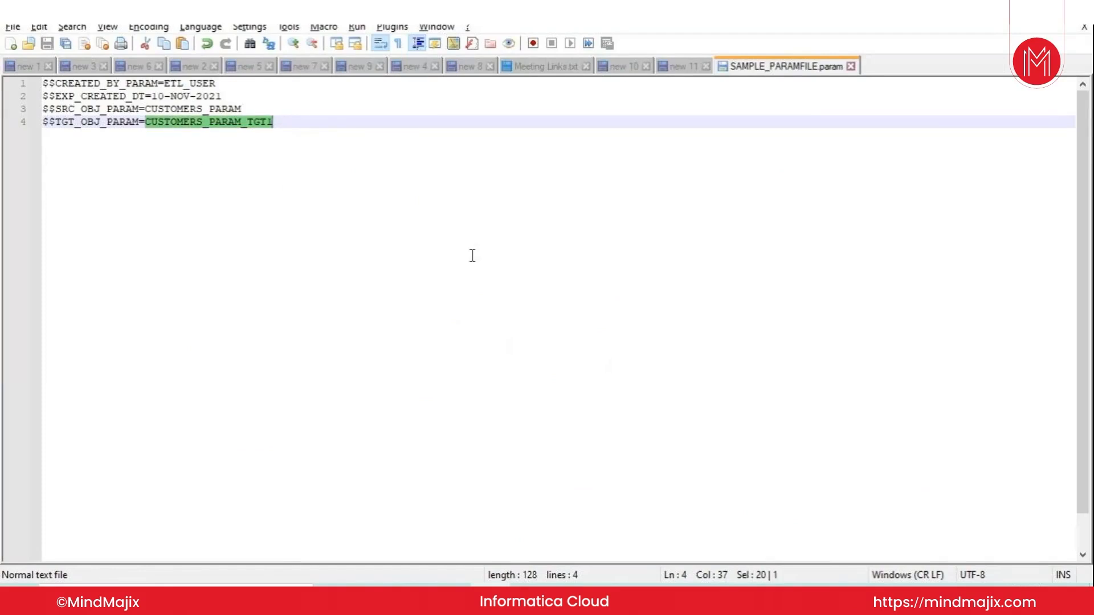
{"action": "key", "text": "alt+Tab"}
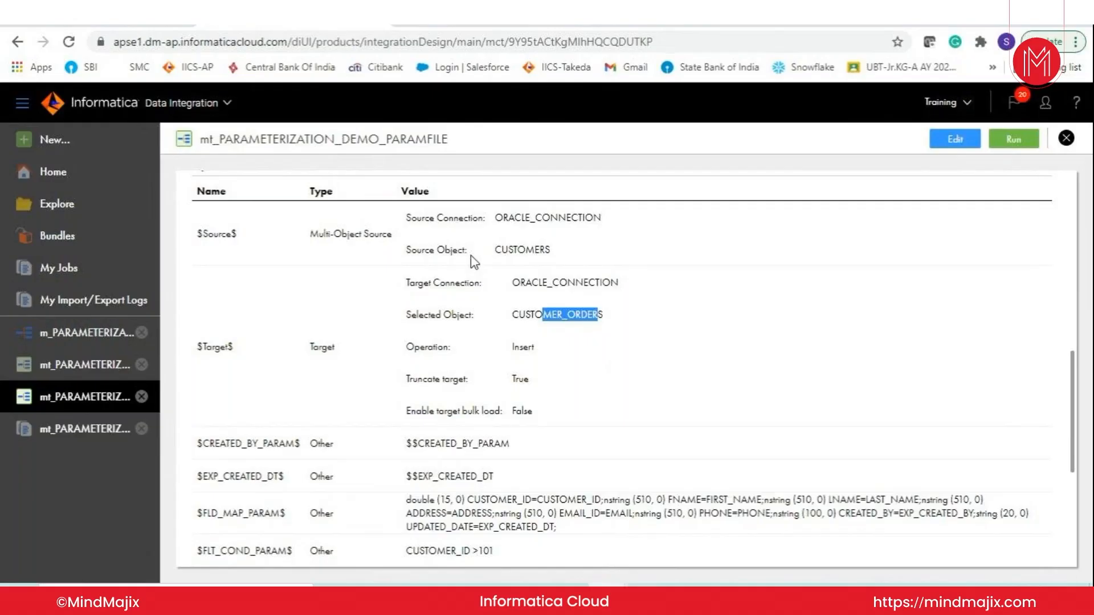
Examine the $$SRC_OBJ_PARAM and $$TGT_OBJ_PARAM lines in the parameter file and go back to the task details
{"action": "key", "text": "alt+Tab"}
{"action": "left_click", "coordinate": [256, 158]}
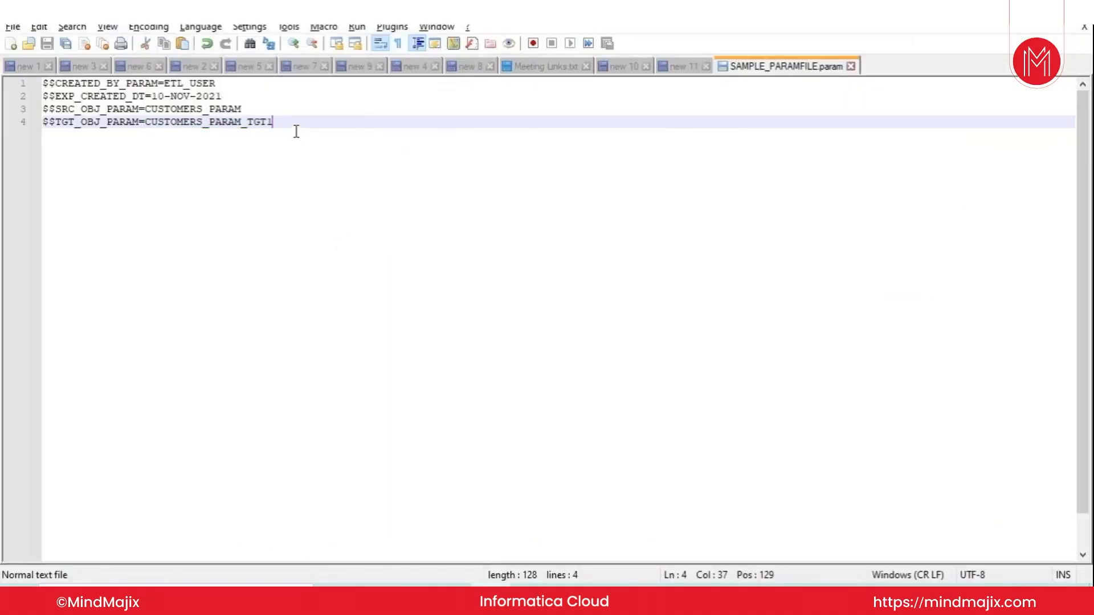
{"action": "left_click_drag", "start_coordinate": [296, 131], "coordinate": [43, 108]}
{"action": "left_click", "coordinate": [133, 124]}
{"action": "double_click", "coordinate": [88, 111]}
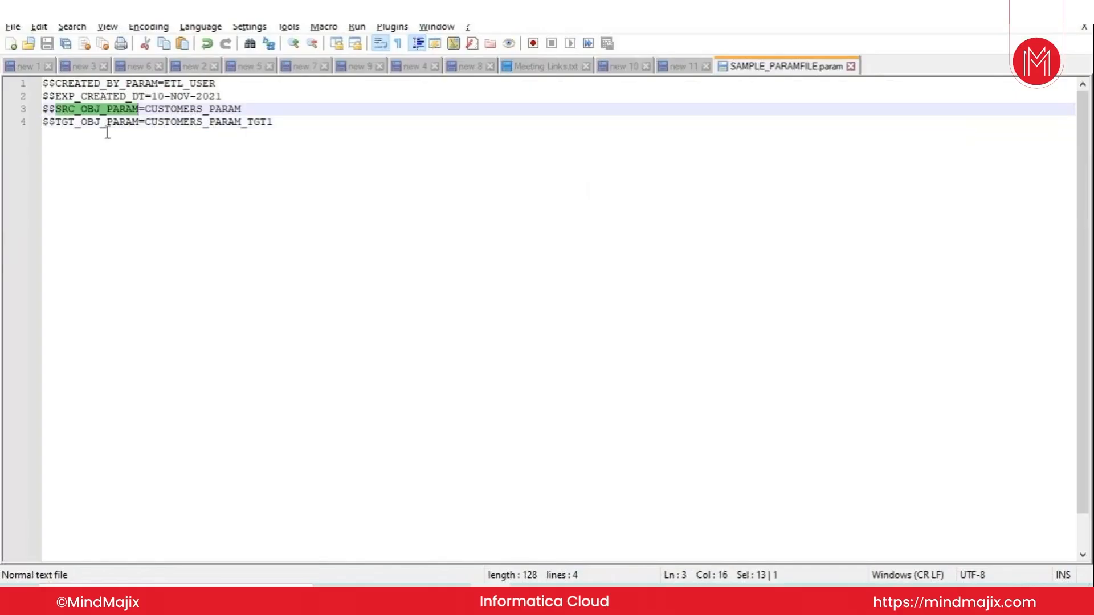
{"action": "left_click", "coordinate": [107, 132]}
{"action": "double_click", "coordinate": [108, 130]}
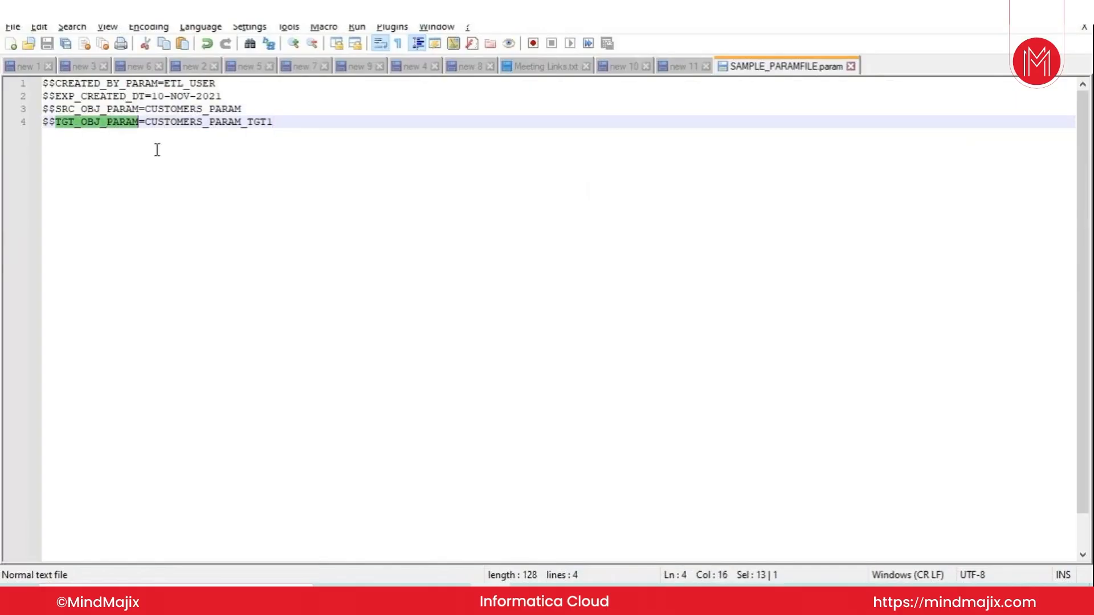
{"action": "left_click", "coordinate": [79, 144]}
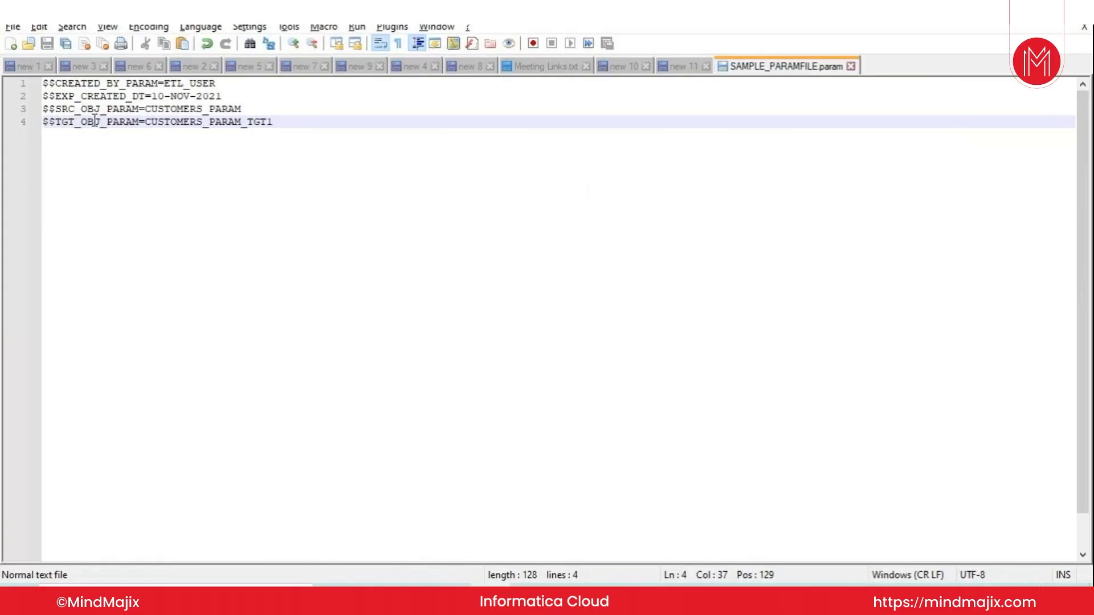
{"action": "left_click_drag", "start_coordinate": [279, 122], "coordinate": [20, 118]}
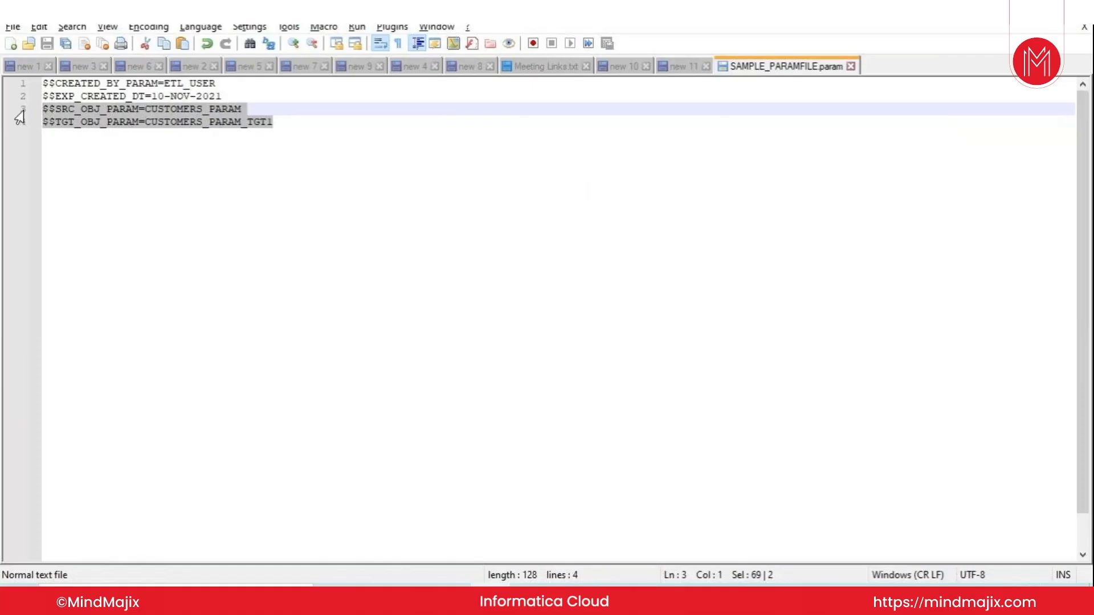
{"action": "key", "text": "alt+Tab"}
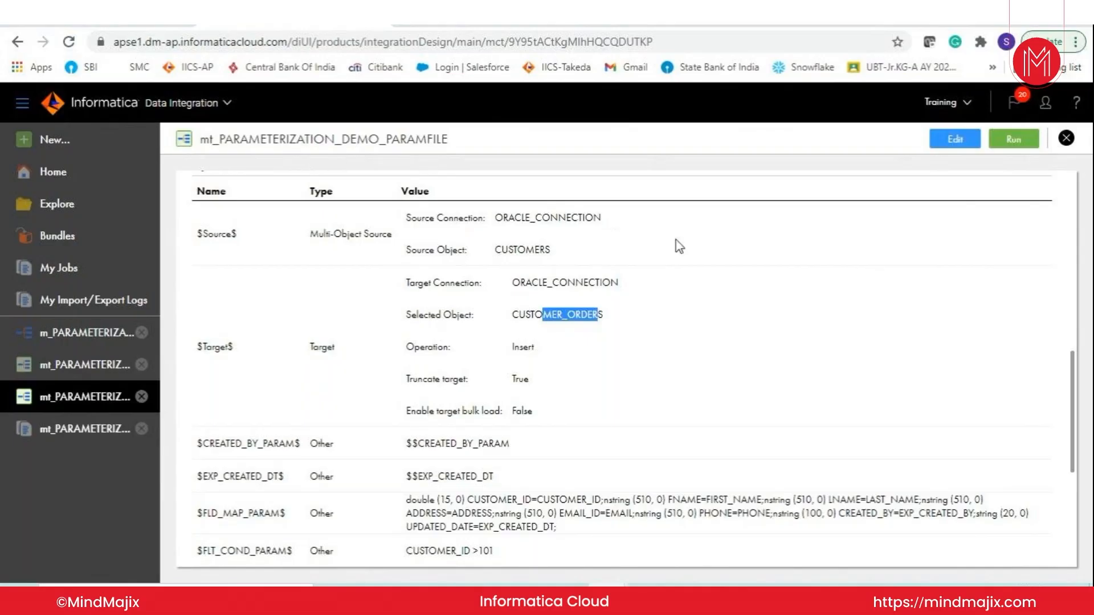
Look again at the source object and selected target object configured in the task
{"action": "left_click", "coordinate": [729, 286]}
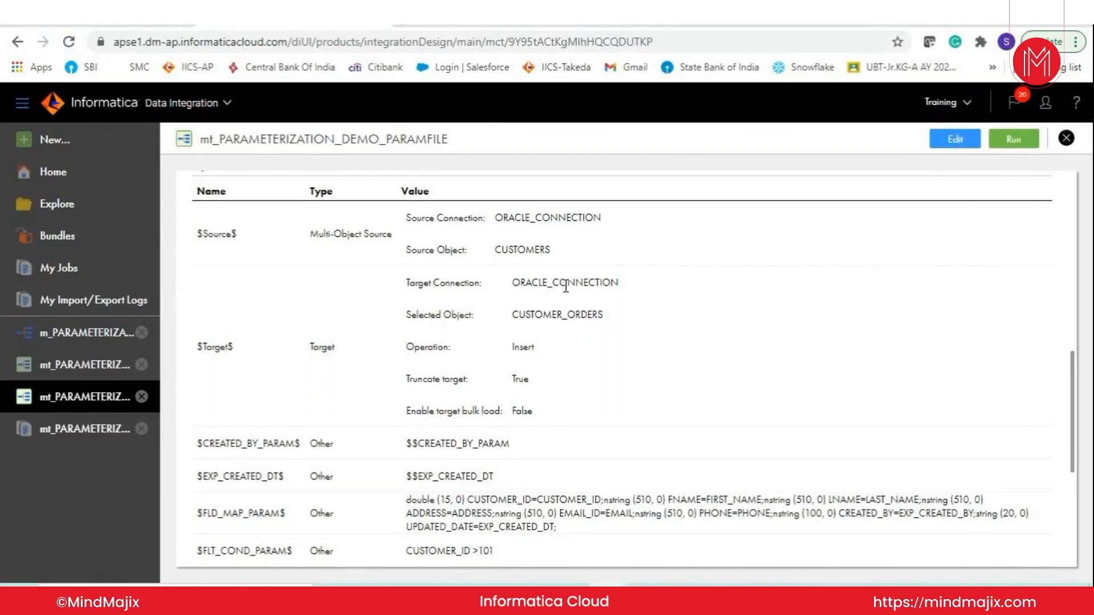
{"action": "double_click", "coordinate": [527, 248]}
{"action": "double_click", "coordinate": [530, 313]}
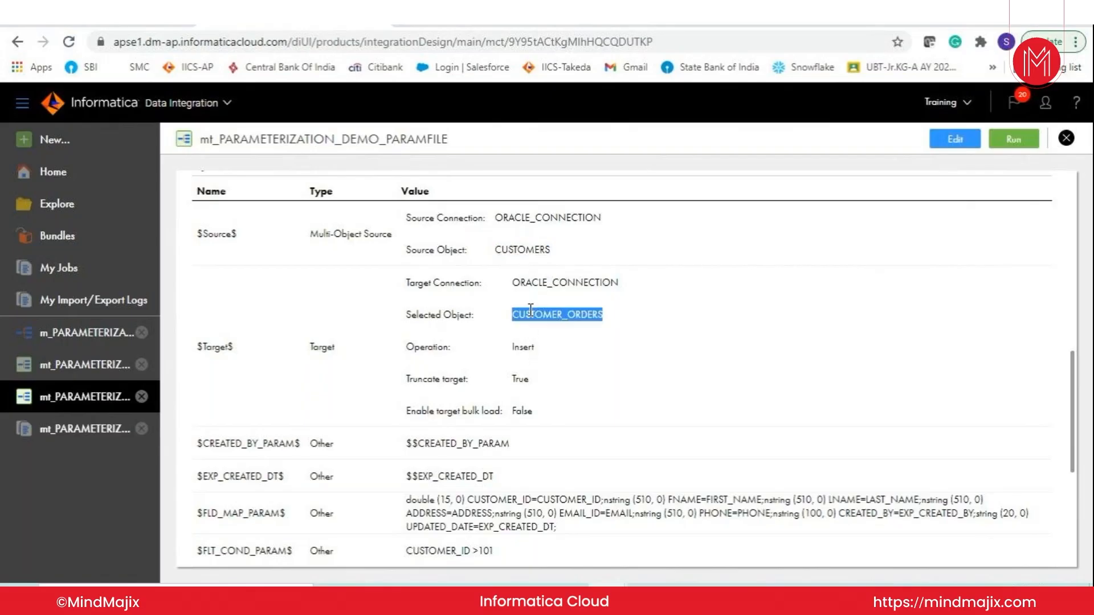
{"action": "left_click", "coordinate": [521, 213]}
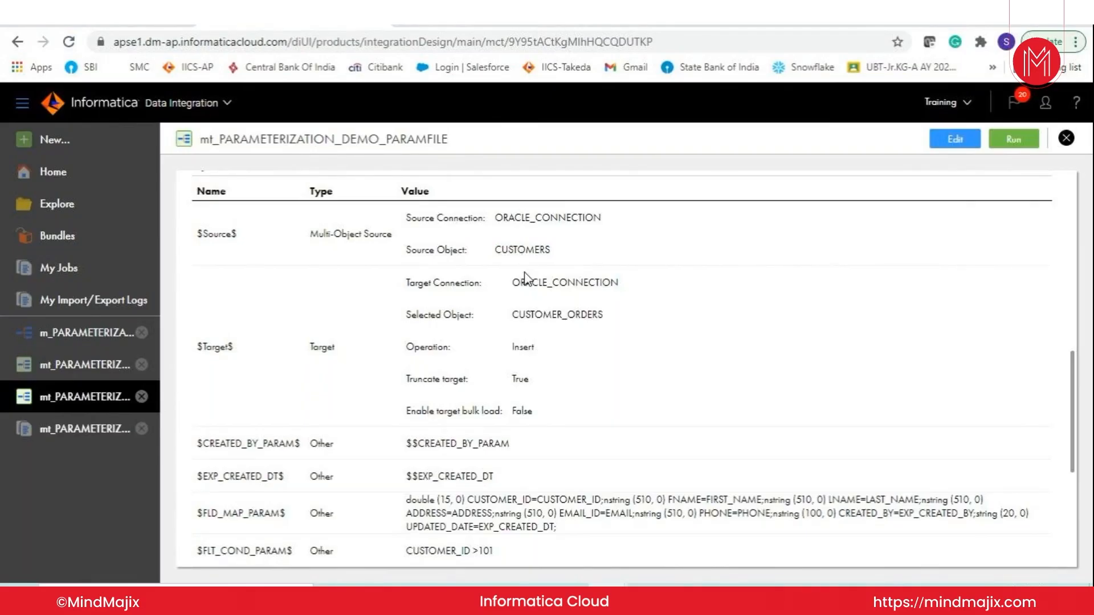
Review all four lines of SAMPLE_PARAMFILE.param, focusing on the source and target object parameter names and their values
{"action": "key", "text": "alt+Tab"}
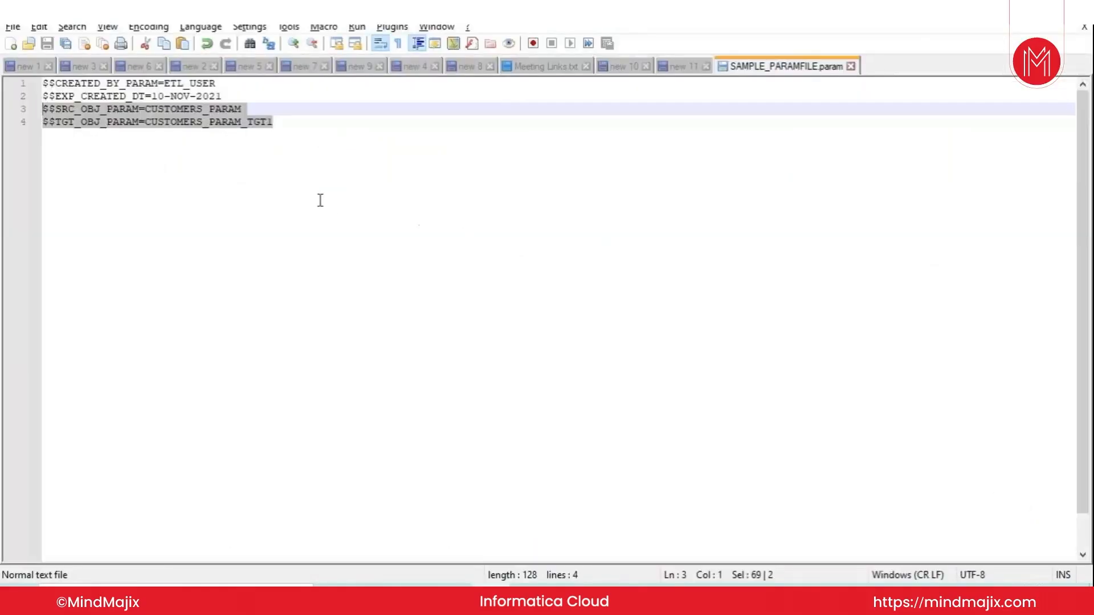
{"action": "left_click", "coordinate": [273, 123]}
{"action": "left_click_drag", "start_coordinate": [274, 123], "coordinate": [43, 83]}
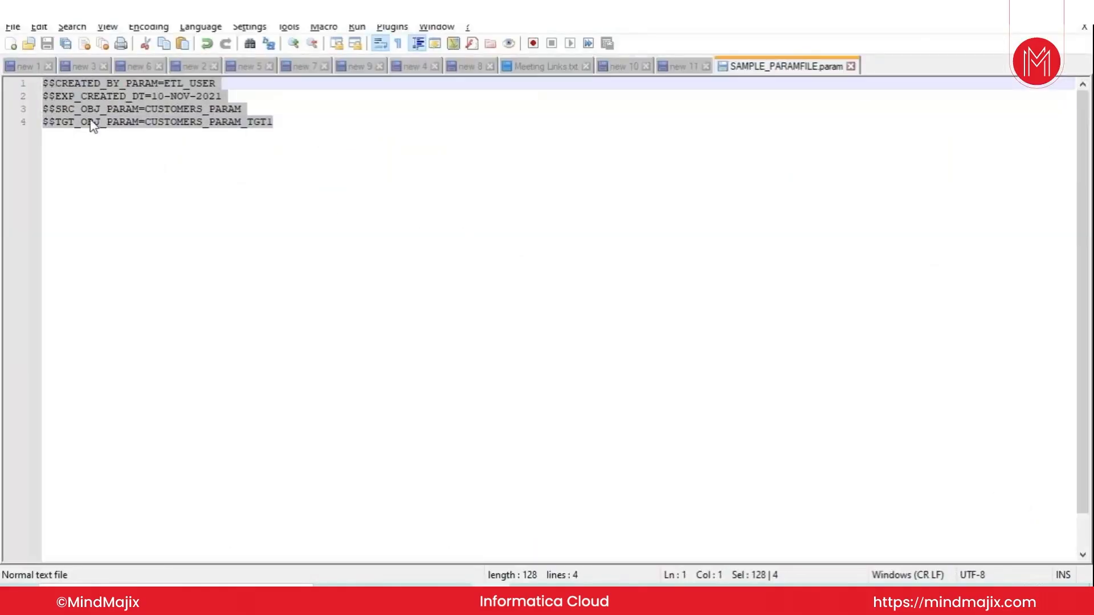
{"action": "left_click", "coordinate": [129, 152]}
{"action": "left_click", "coordinate": [81, 108]}
{"action": "double_click", "coordinate": [80, 109]}
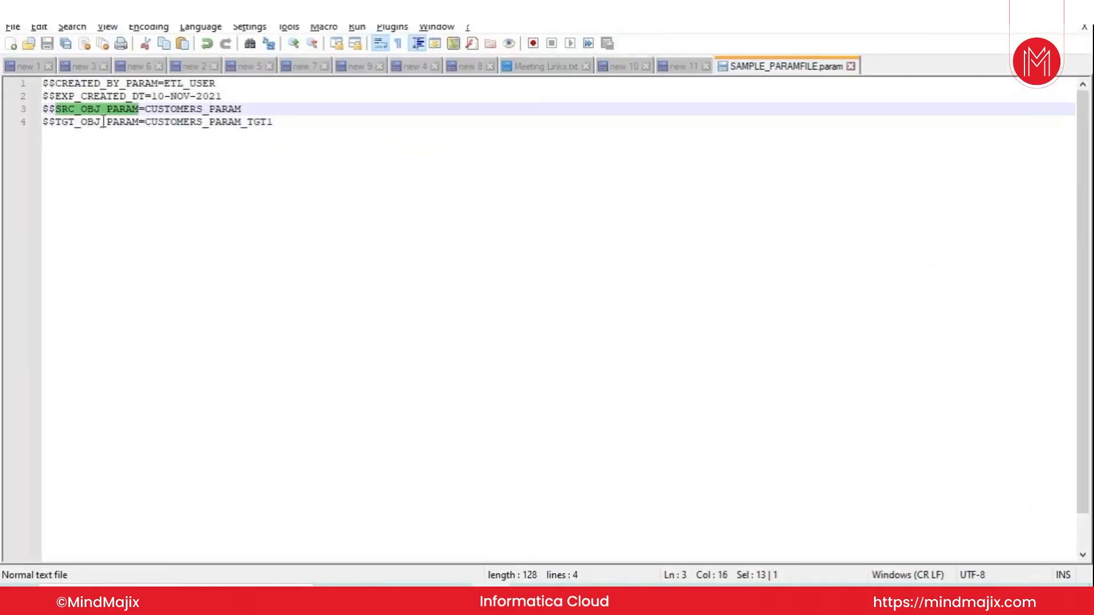
{"action": "left_click", "coordinate": [100, 123]}
{"action": "double_click", "coordinate": [101, 123]}
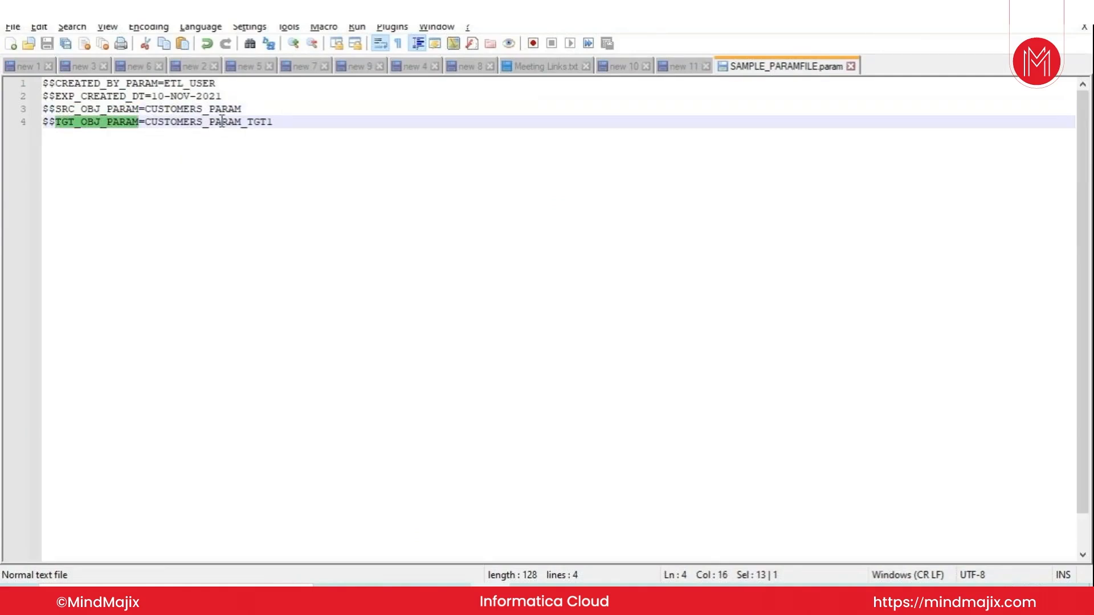
{"action": "double_click", "coordinate": [182, 108]}
{"action": "double_click", "coordinate": [235, 123]}
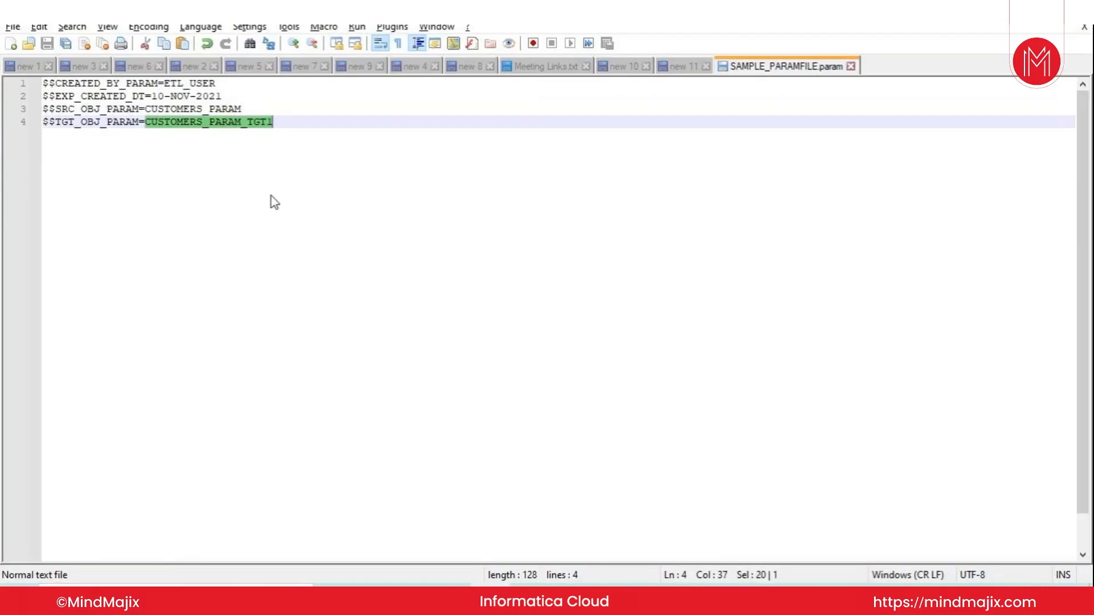